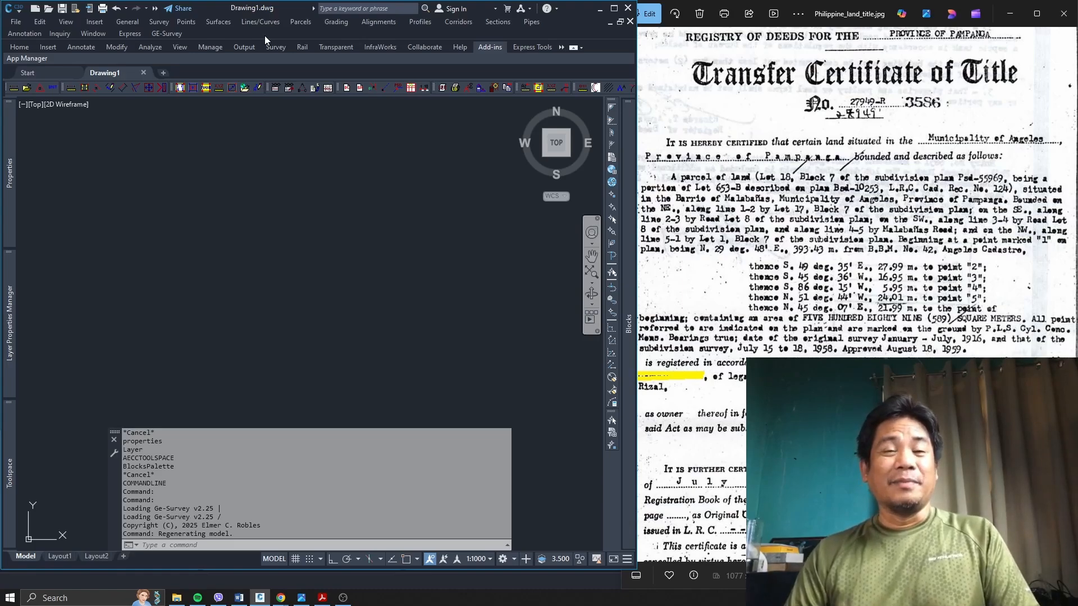
# Step: Open the GE-Survey menu and bring out its Setup submenu options
pyautogui.click(173, 35)
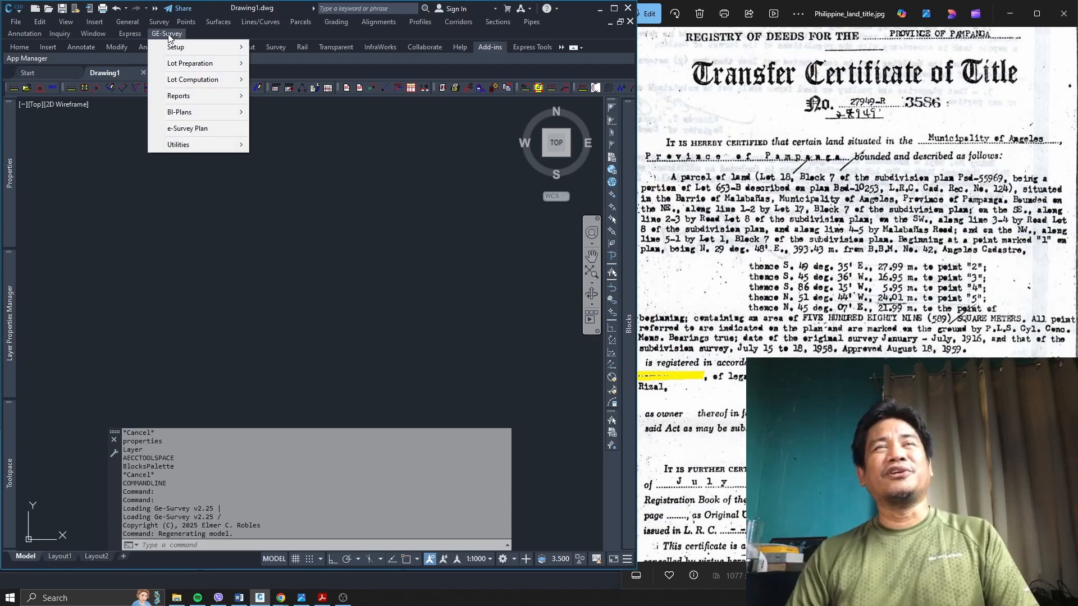
pyautogui.click(318, 35)
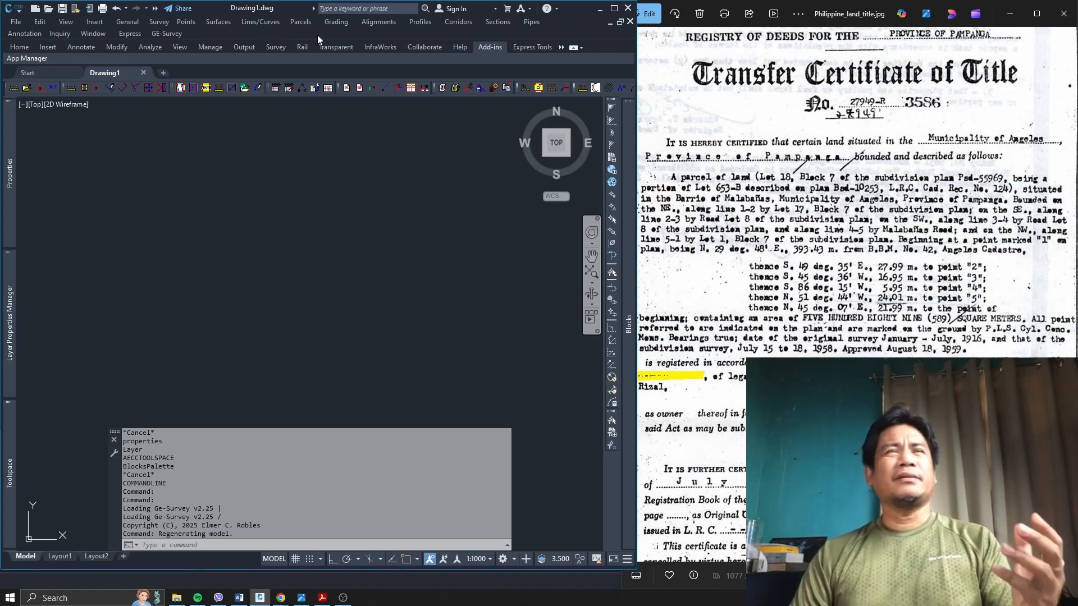
pyautogui.click(173, 34)
pyautogui.moveTo(176, 45)
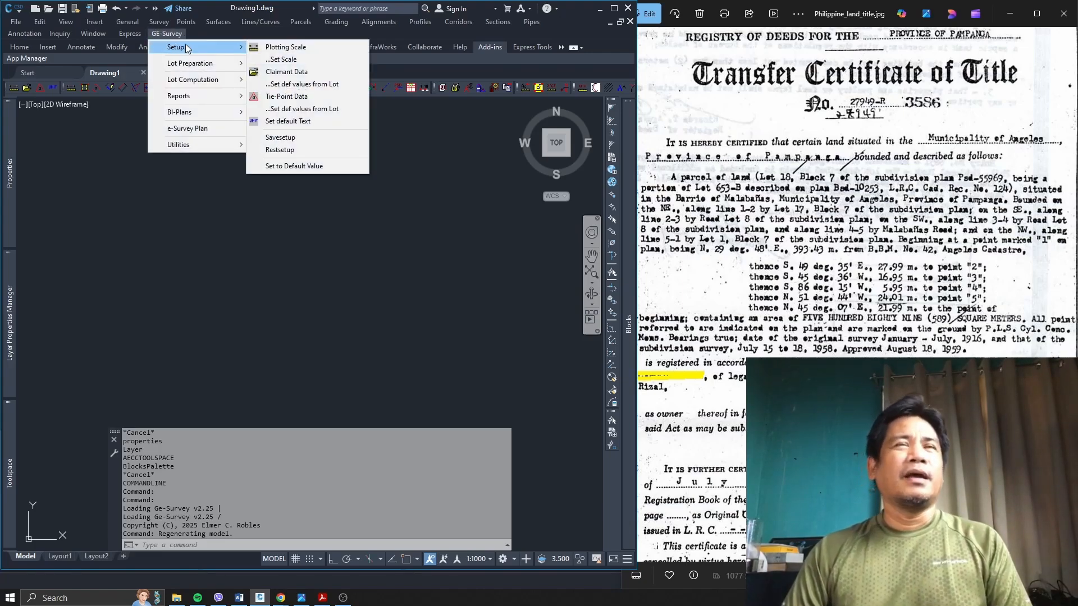
# Step: In Claimant Data, clear the old claimant name and barangay BANGAD, then enter the new claimant's name
pyautogui.click(287, 72)
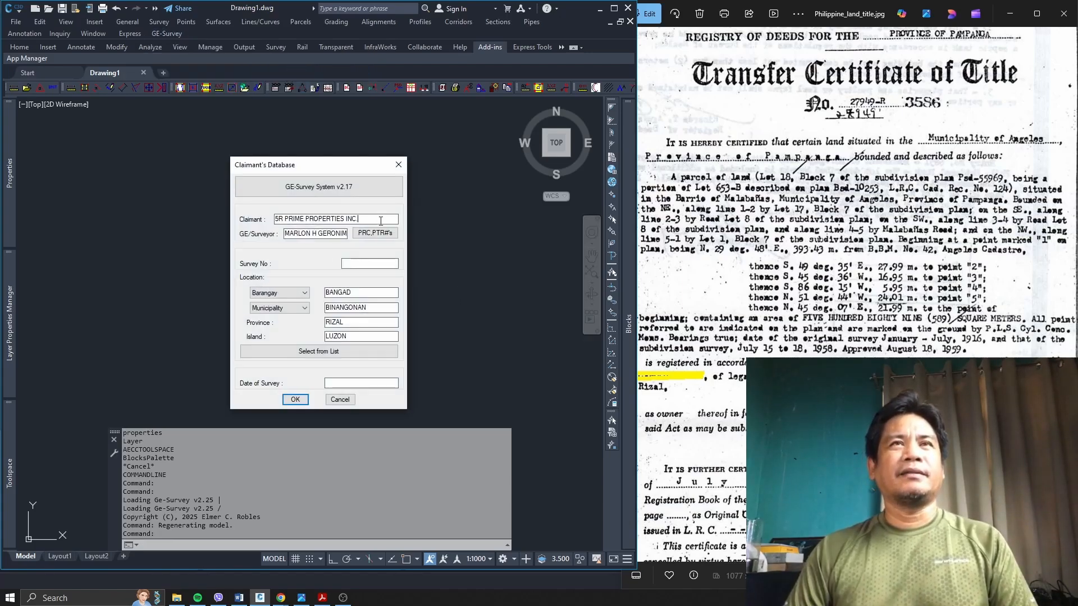
pyautogui.moveTo(379, 219); pyautogui.dragTo(275, 219)
pyautogui.press('BackSpace')
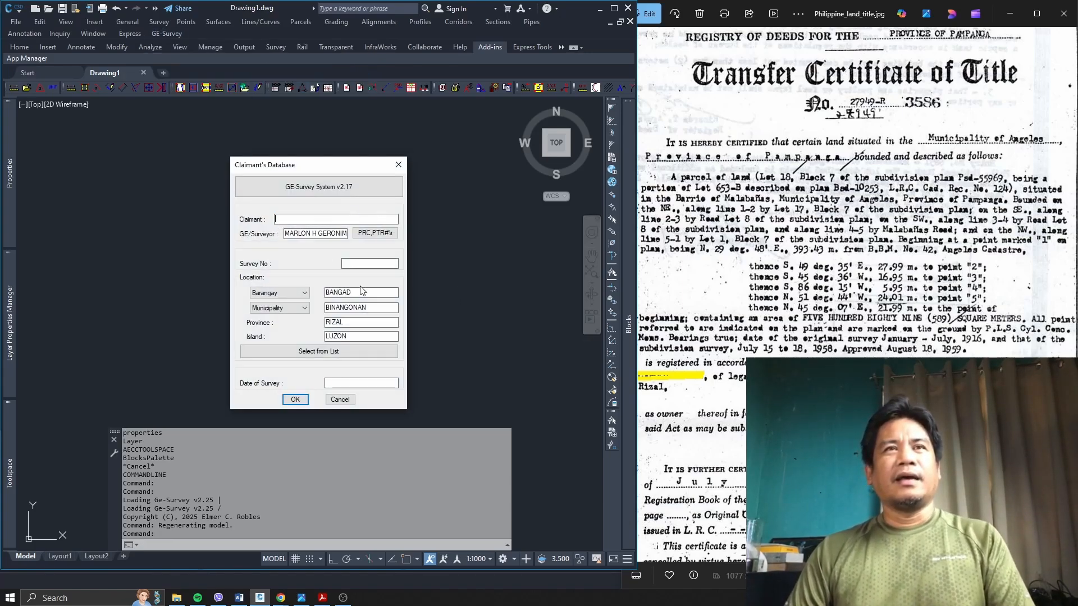
pyautogui.moveTo(365, 291); pyautogui.dragTo(326, 292)
pyautogui.press('BackSpace')
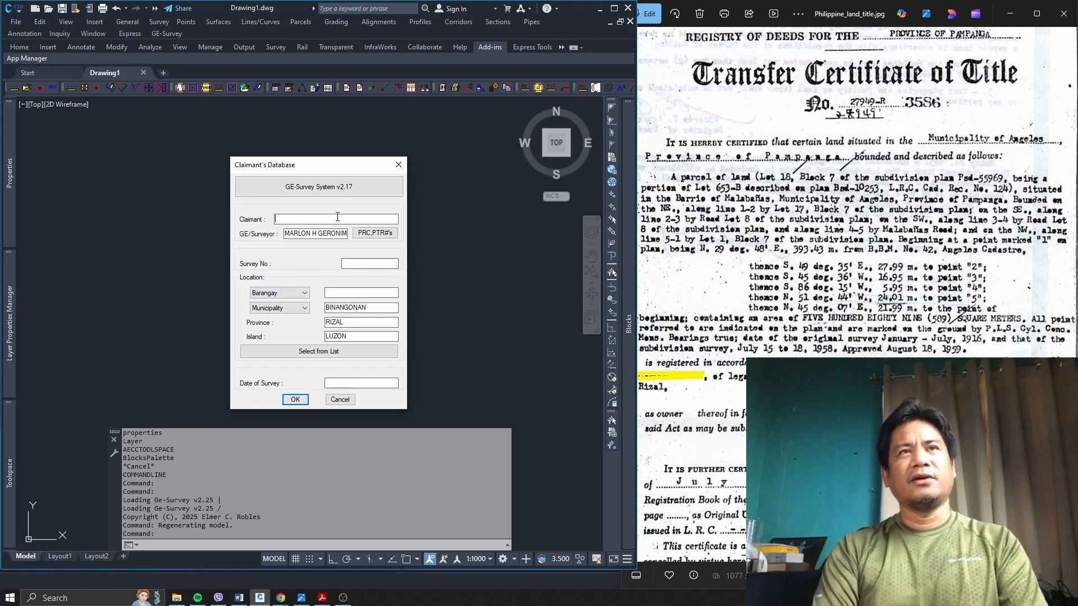
pyautogui.click(338, 218)
pyautogui.write('JUAN')
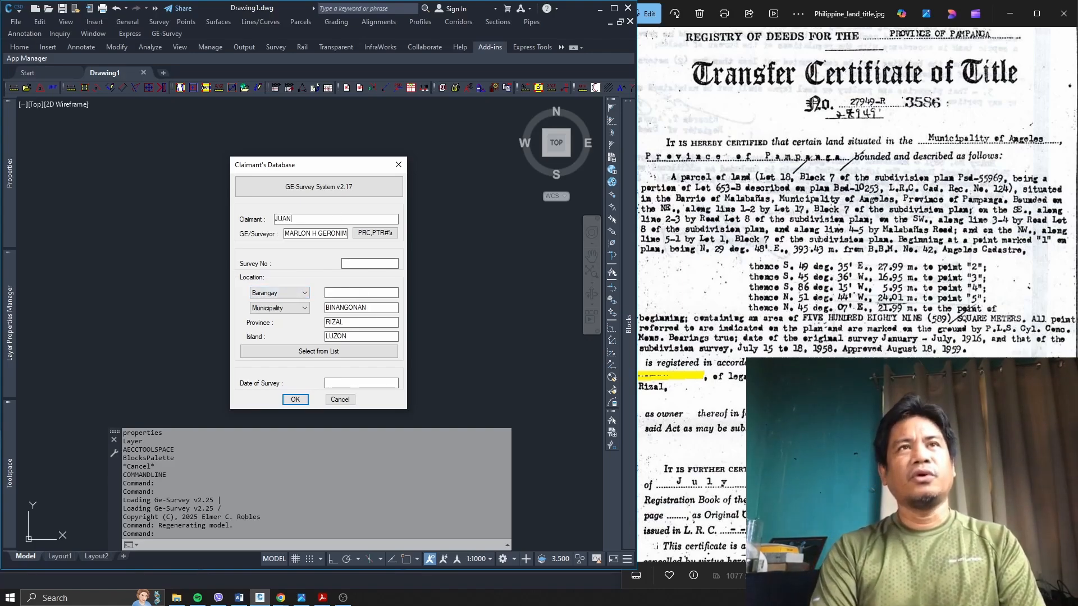
pyautogui.write(' DELA CRUZ')
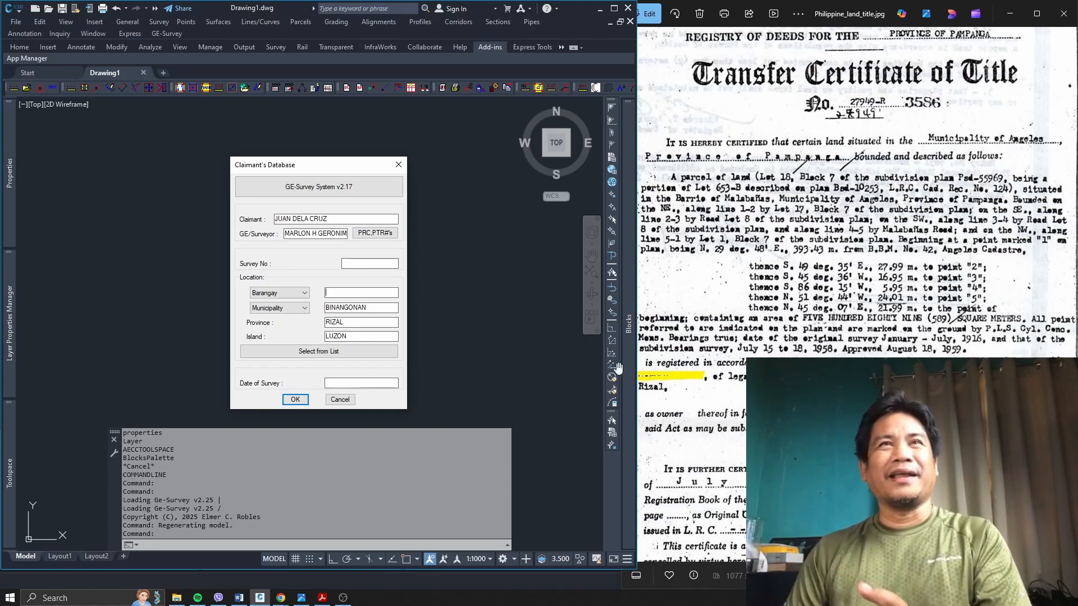
pyautogui.click(352, 218)
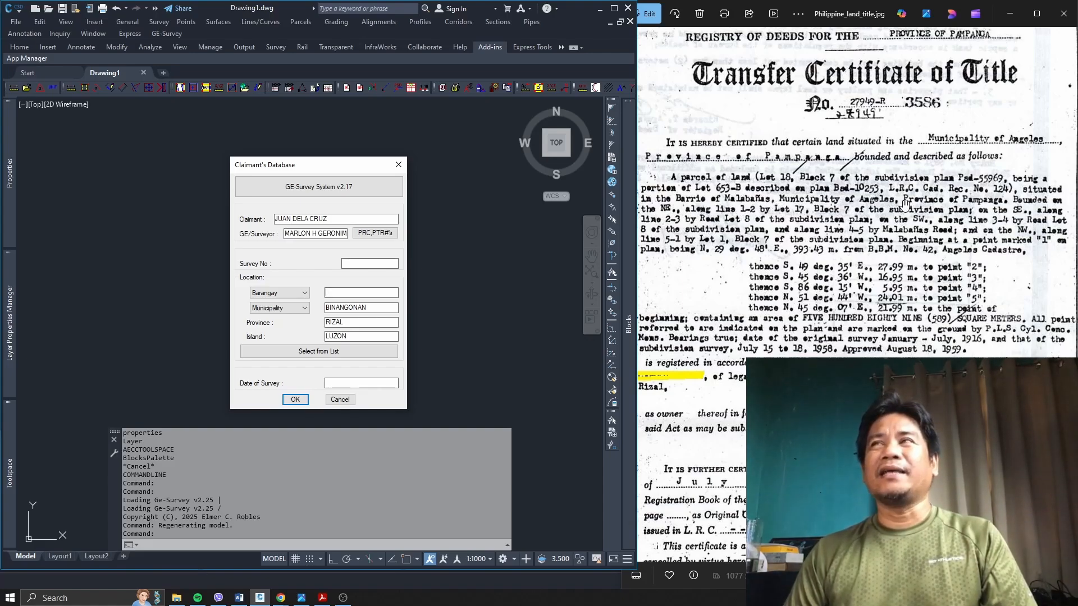
# Step: Pick Central Luzon, PAMPANGA, ANGELES CITY, MALABANIAS from the location list and save the claimant data
pyautogui.click(317, 353)
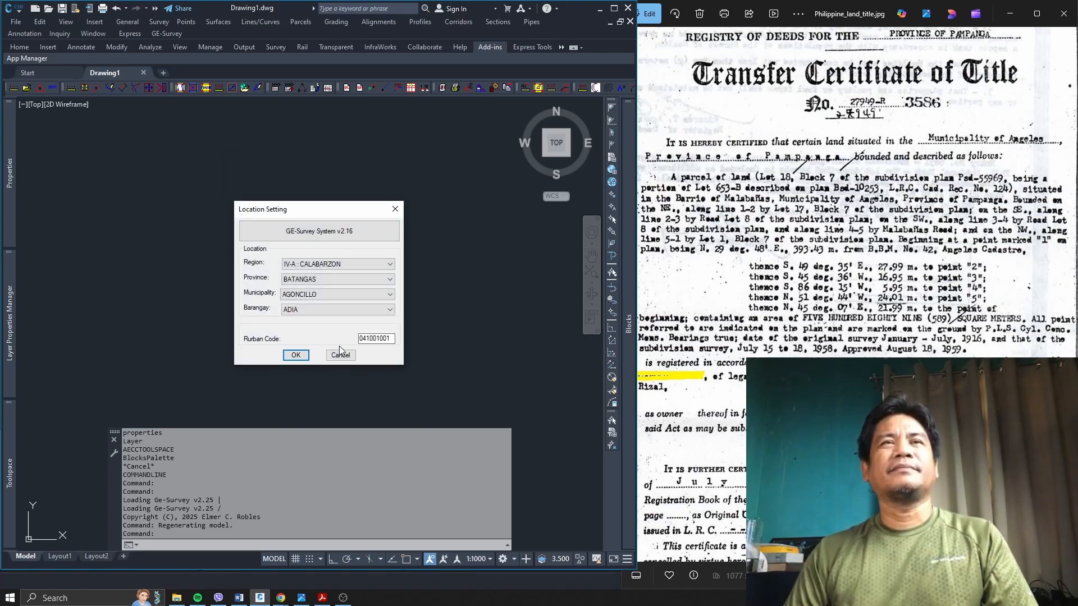
pyautogui.click(392, 264)
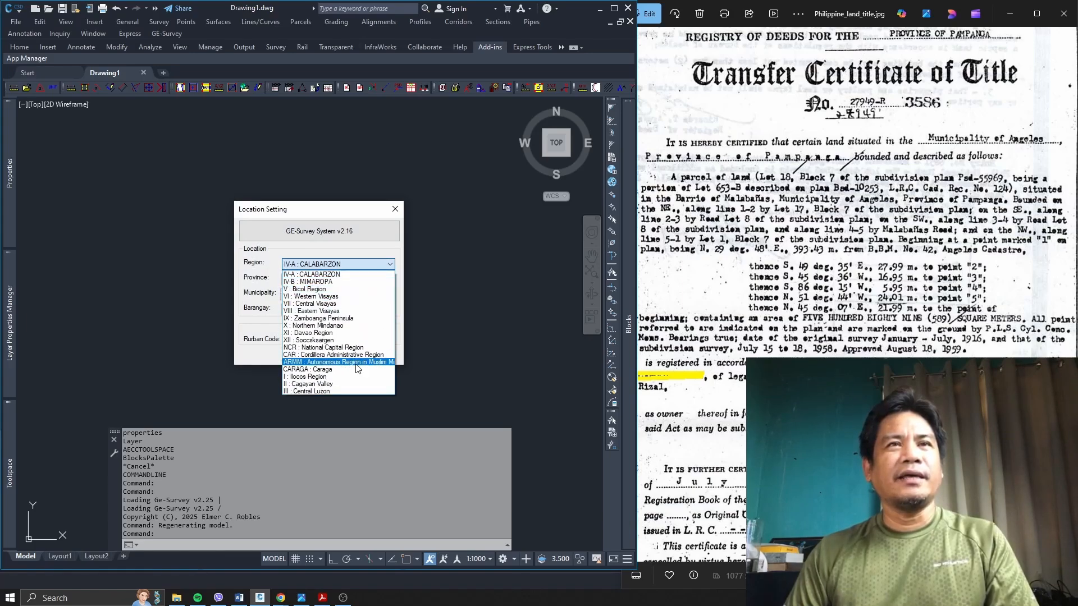
pyautogui.click(341, 389)
pyautogui.click(390, 279)
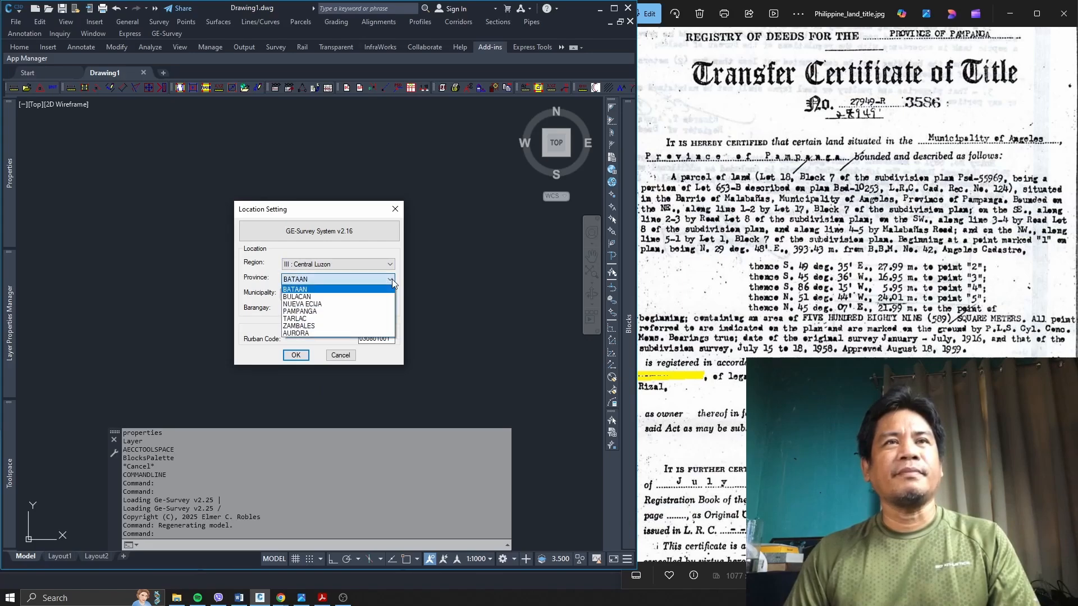
pyautogui.click(361, 309)
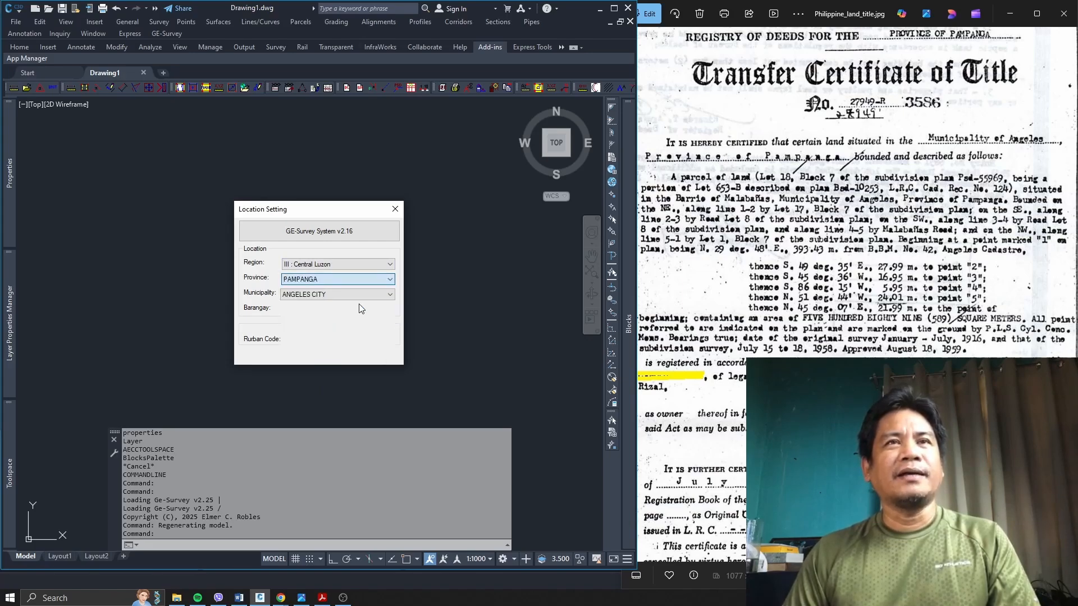
pyautogui.click(390, 295)
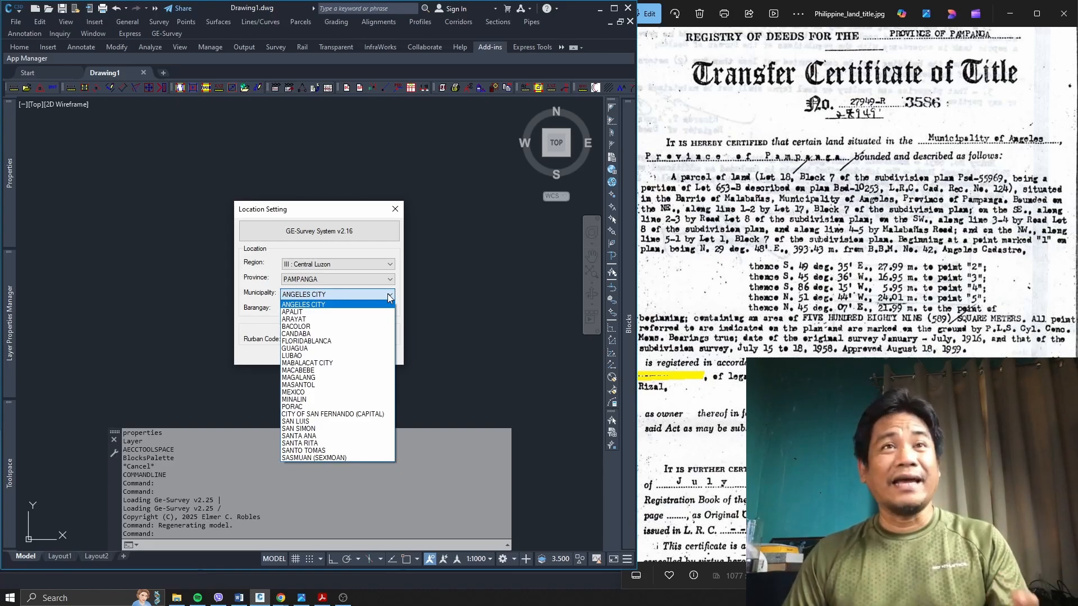
pyautogui.click(389, 297)
pyautogui.click(390, 309)
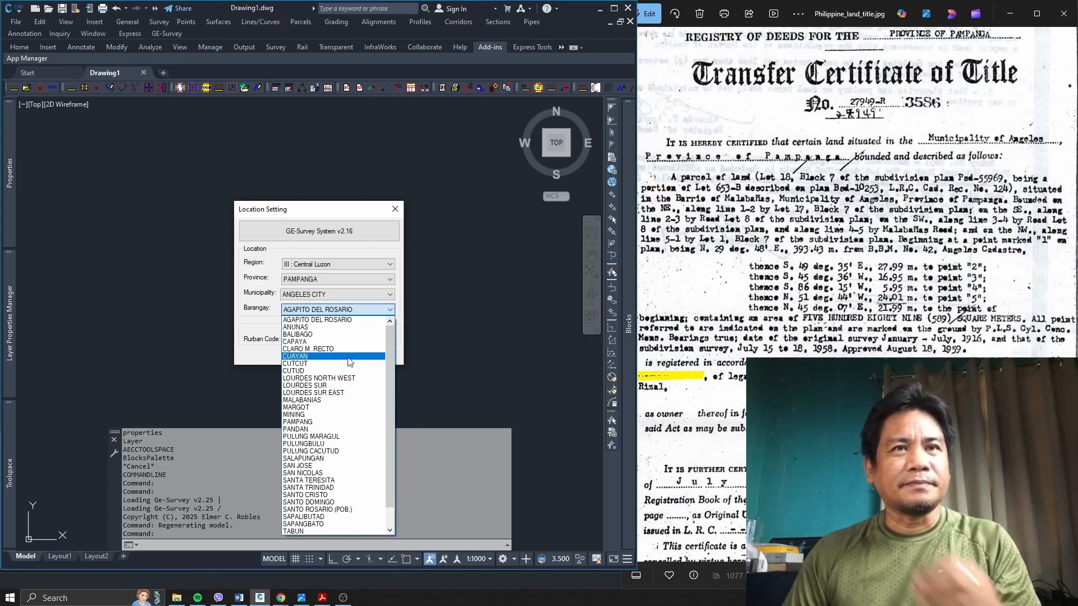
pyautogui.click(316, 399)
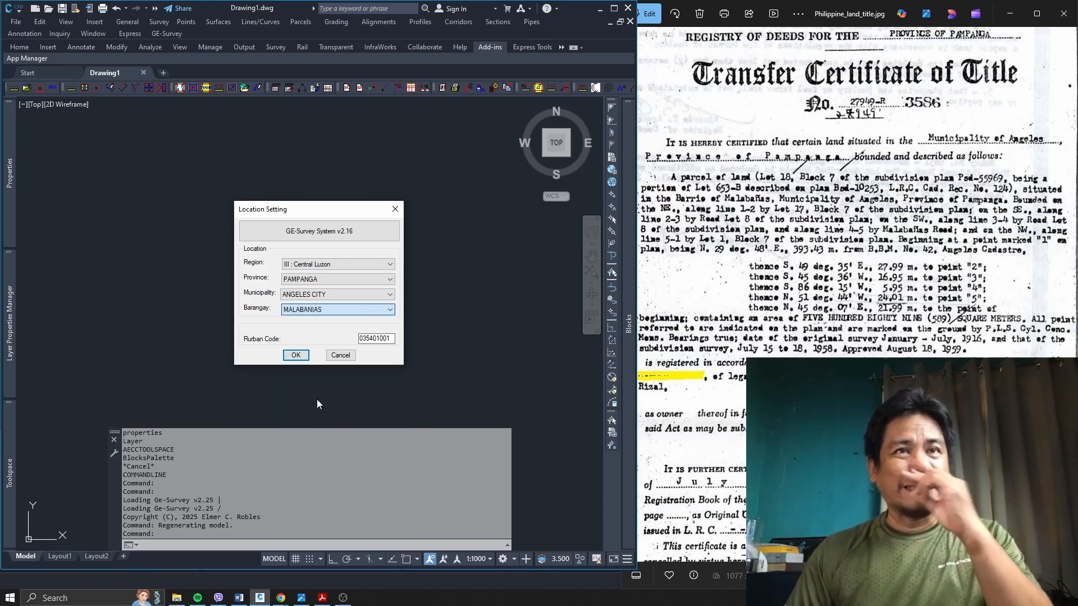
pyautogui.click(295, 357)
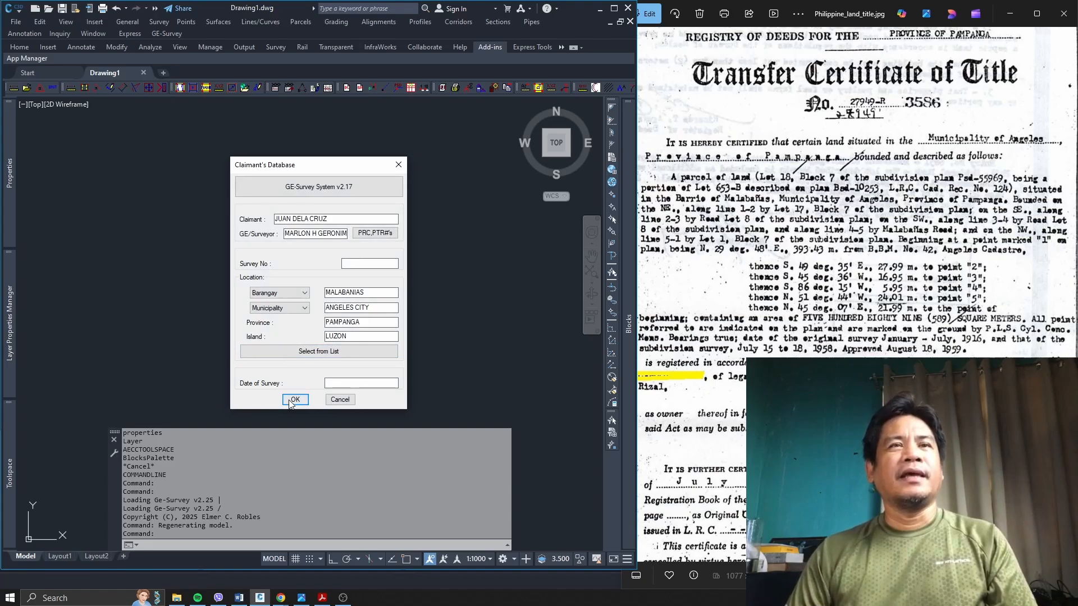
pyautogui.click(292, 400)
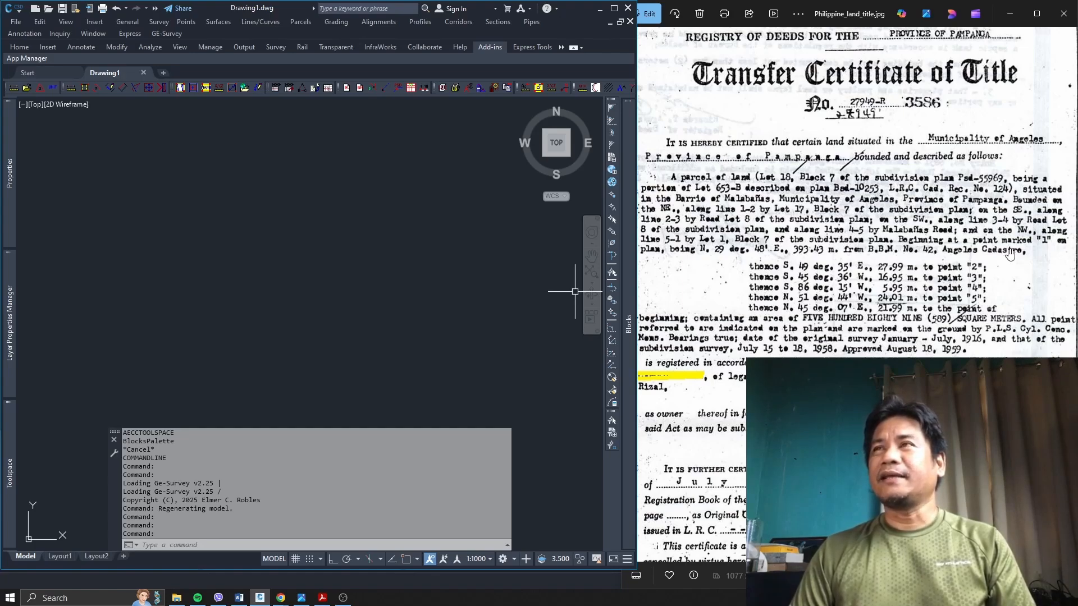
# Step: Reopen the GE-Survey menu listing Setup, Lot Preparation, Lot Computation and Reports
pyautogui.click(166, 35)
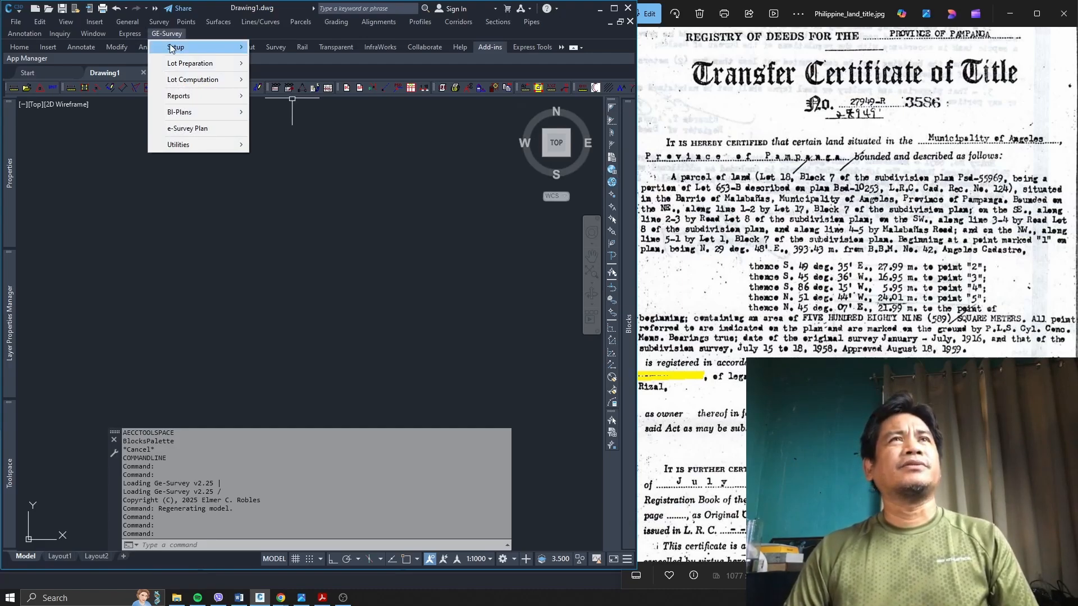
# Step: Open Setup > Tie-Point Data, choose Select from List, and move the Tie-Line Description window up
pyautogui.moveTo(174, 48)
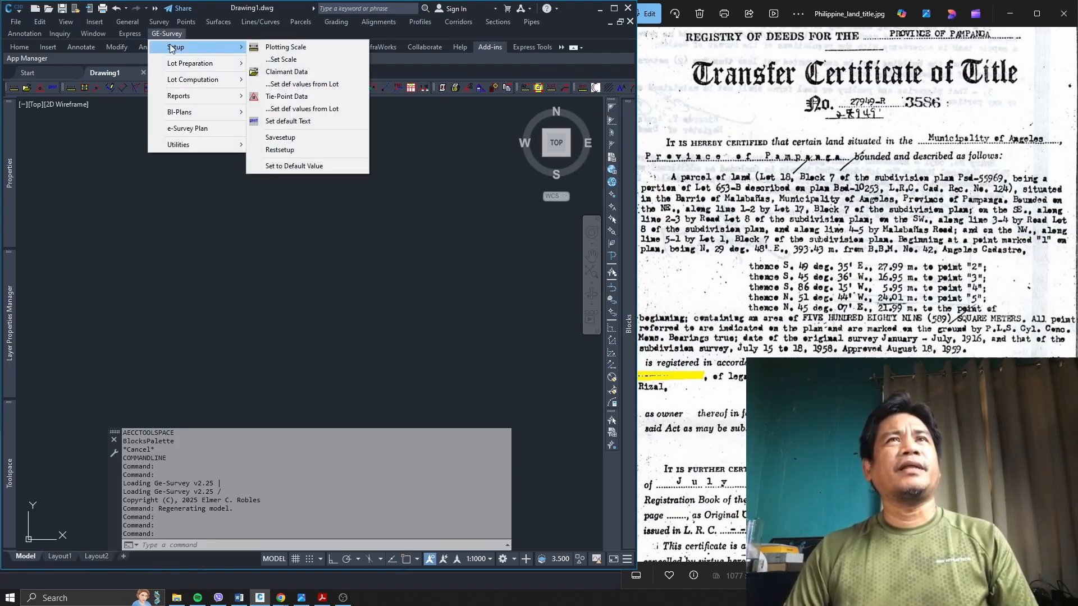
pyautogui.click(301, 96)
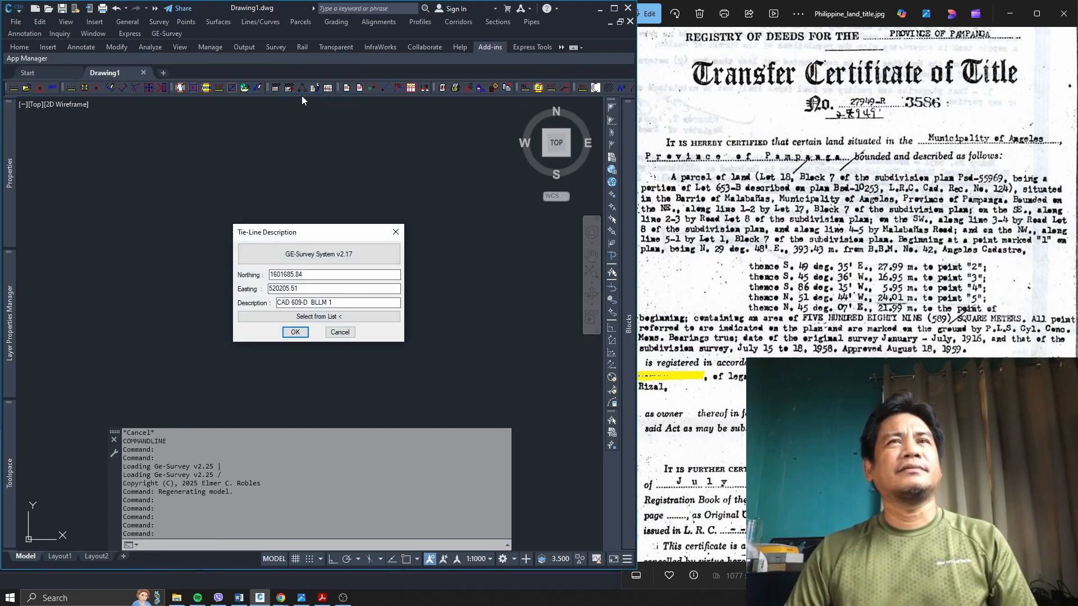
pyautogui.click(378, 317)
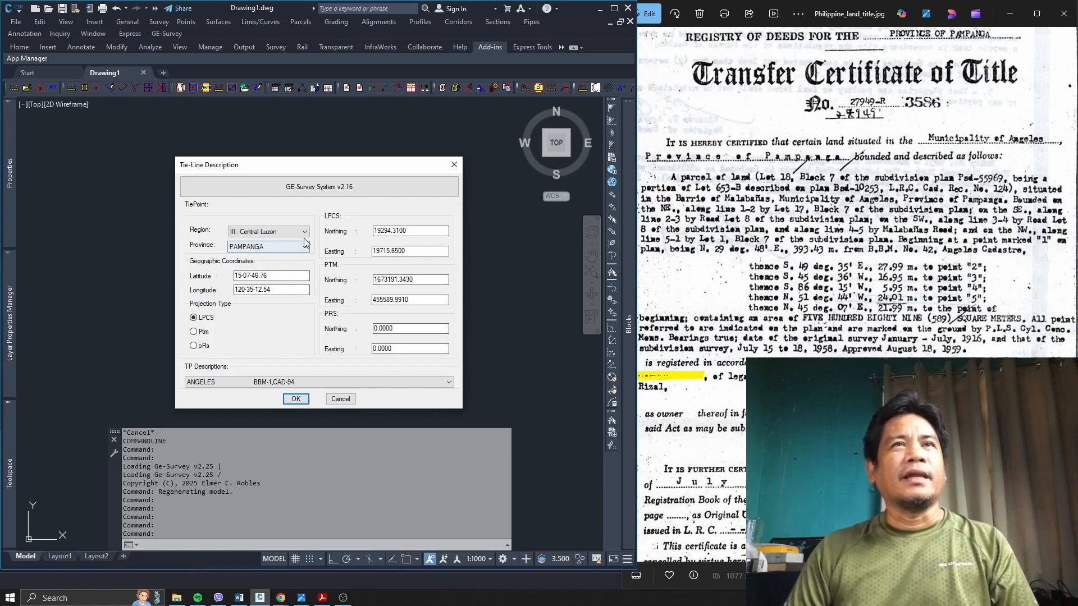
pyautogui.moveTo(333, 172); pyautogui.dragTo(336, 160)
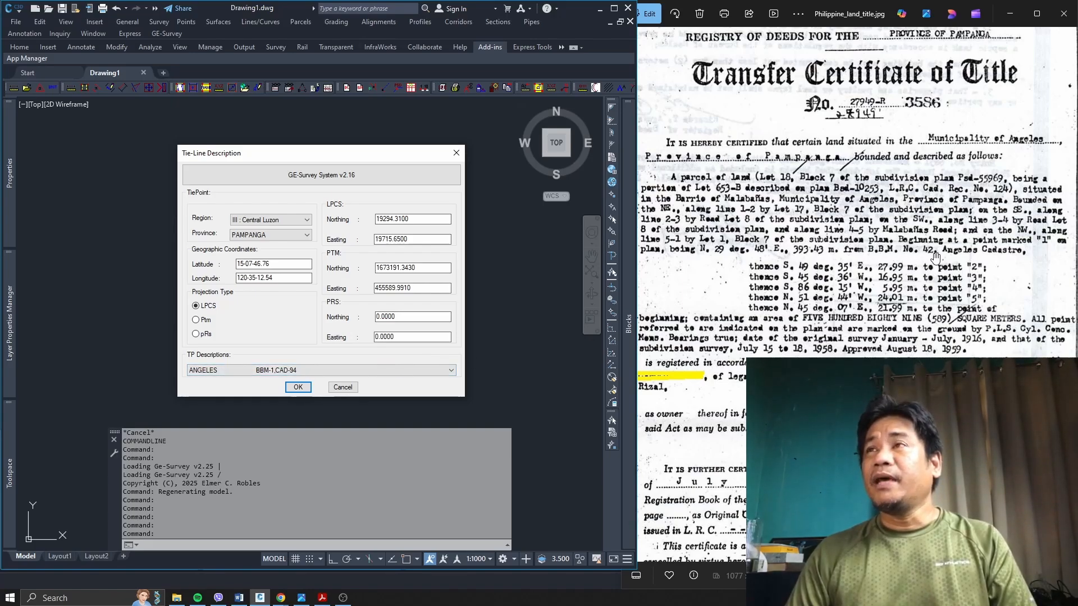
# Step: Pick ANGELES BBM-42,CAD-94 from the TP Descriptions list (N 22738.910, E 18718.940)
pyautogui.click(446, 373)
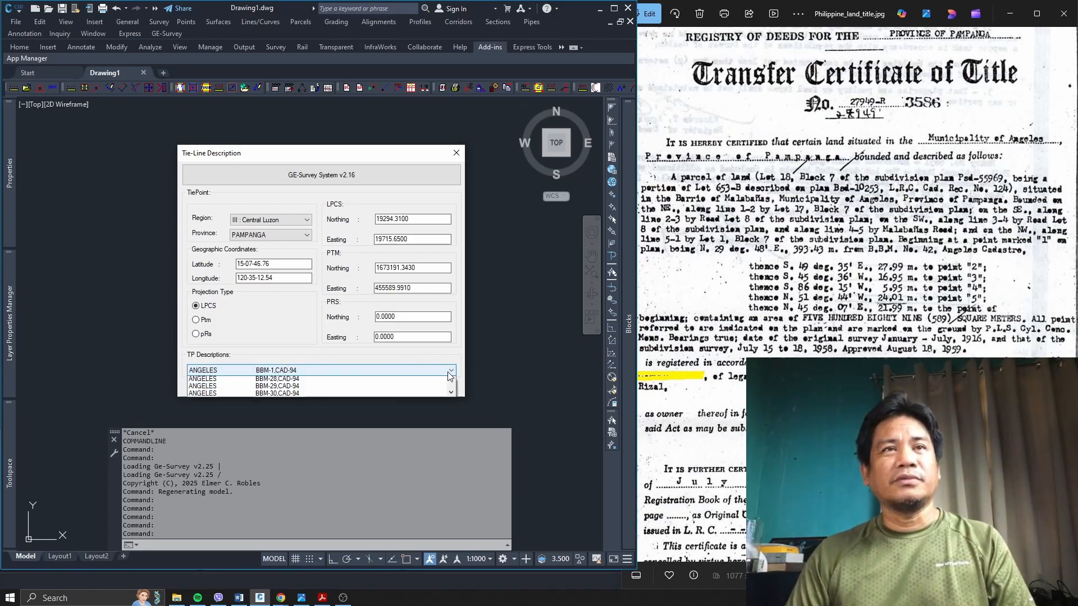
pyautogui.moveTo(450, 390); pyautogui.dragTo(452, 396)
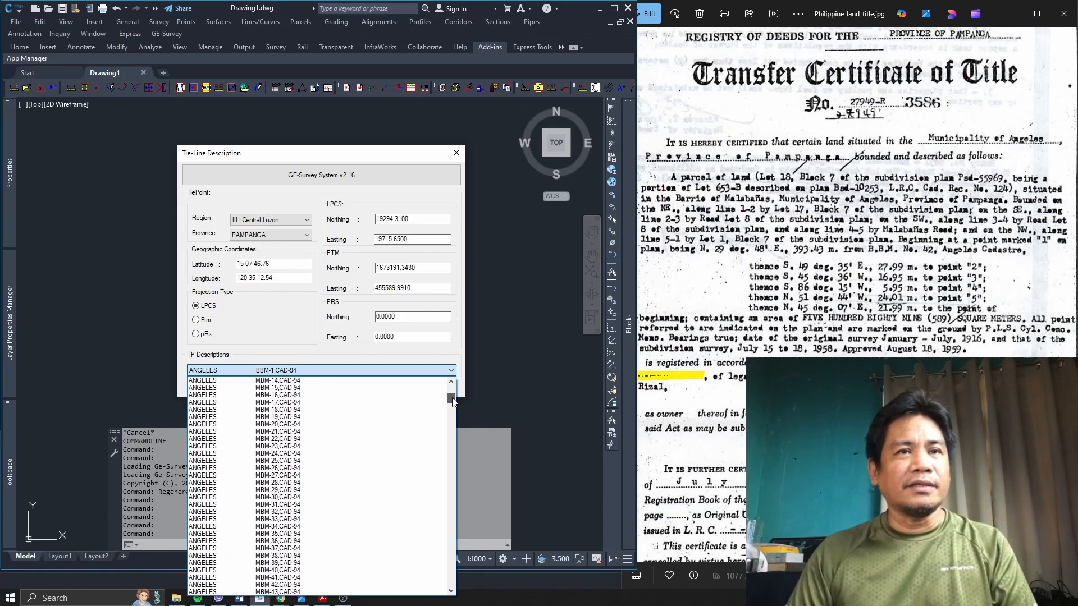
pyautogui.scroll(-1, 365, 462)
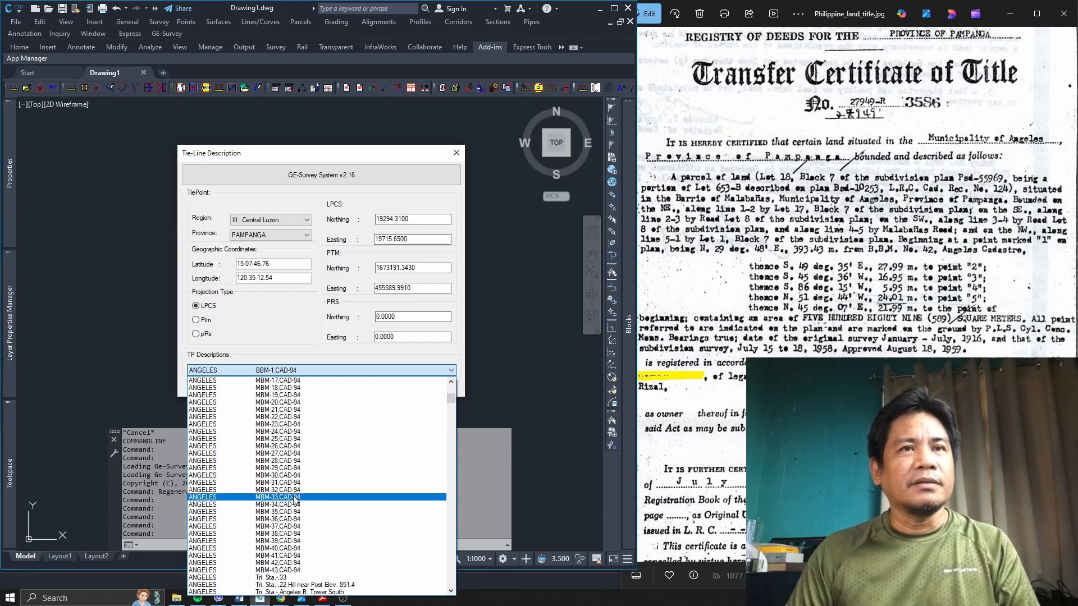
pyautogui.scroll(2, 308, 494)
pyautogui.scroll(2, 321, 488)
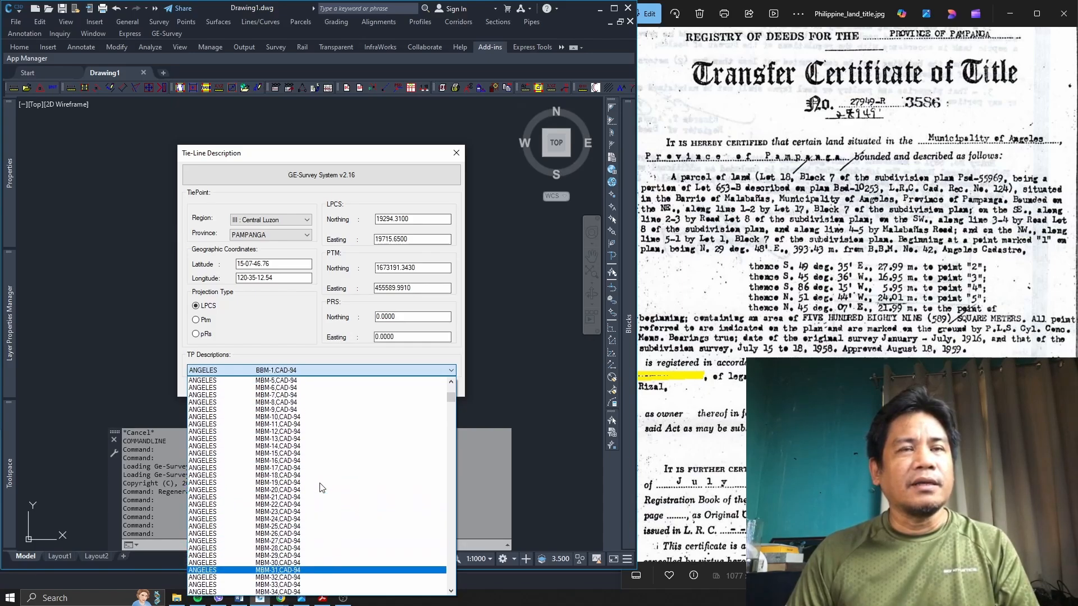
pyautogui.scroll(4, 321, 487)
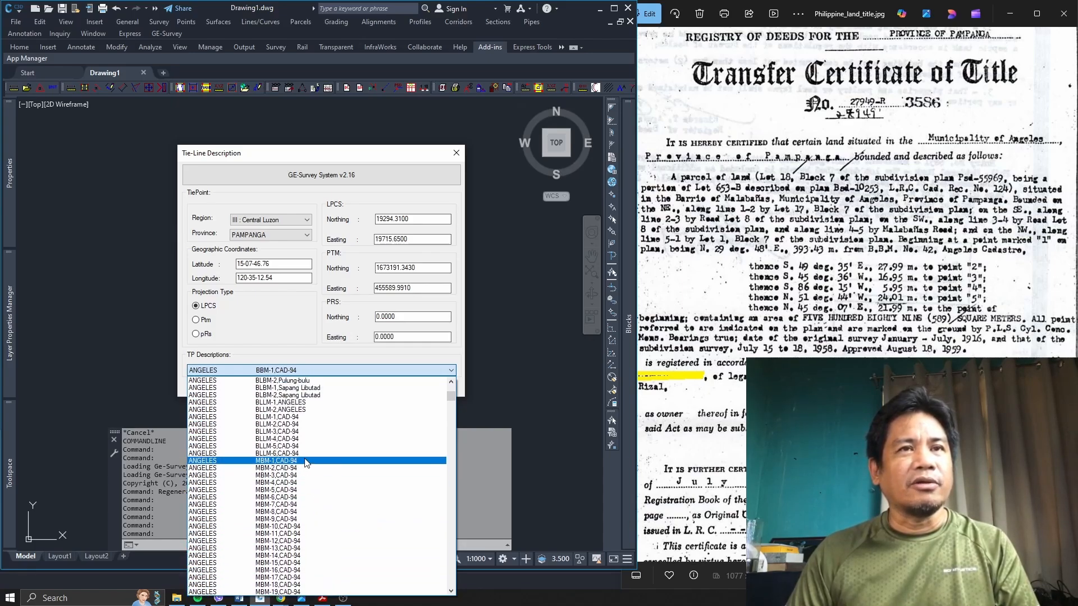
pyautogui.scroll(5, 335, 471)
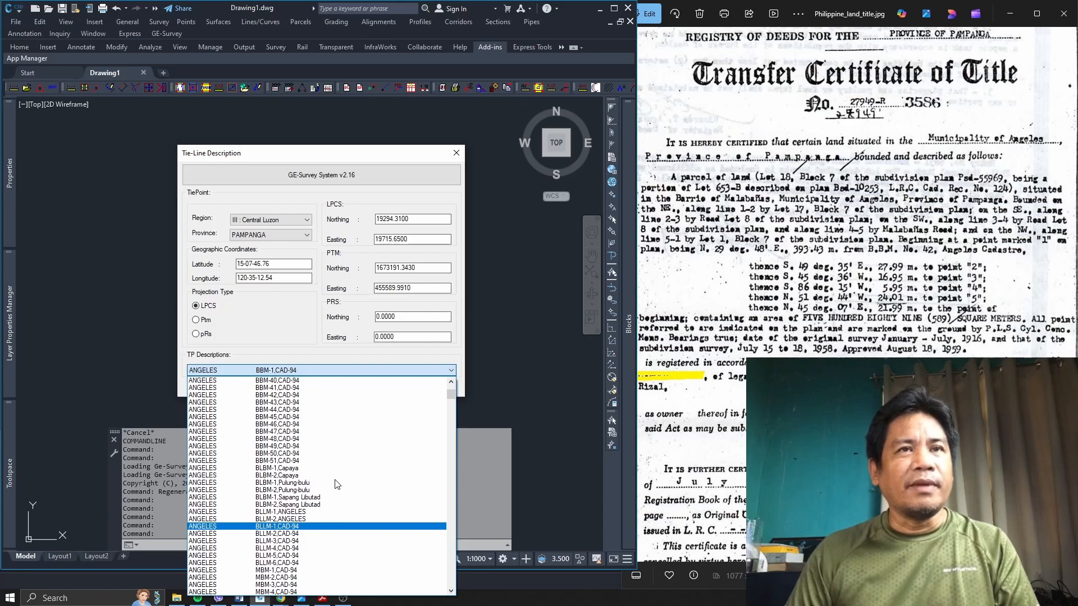
pyautogui.click(298, 395)
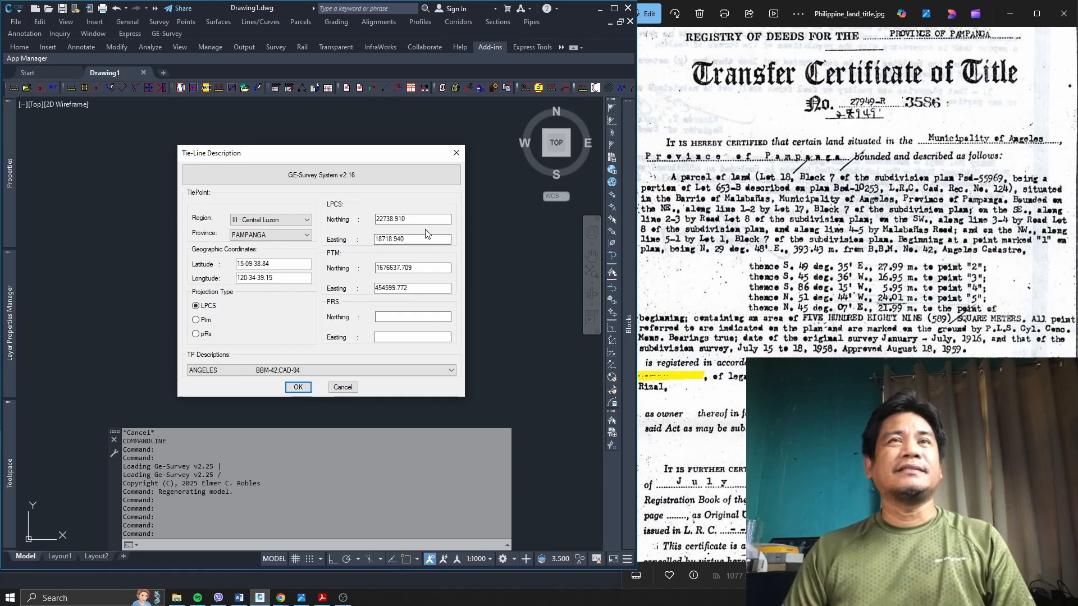
# Step: Accept the tie point and change its description to 'BBM-42,CAD-94 ANGELES CADASTRE'
pyautogui.click(298, 388)
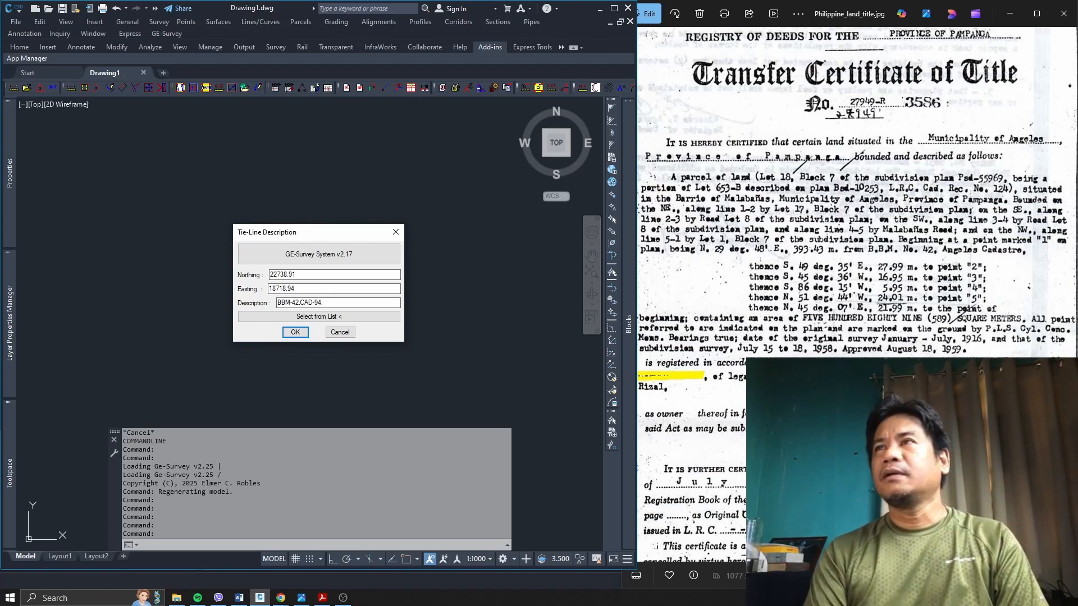
pyautogui.press('BackSpace')
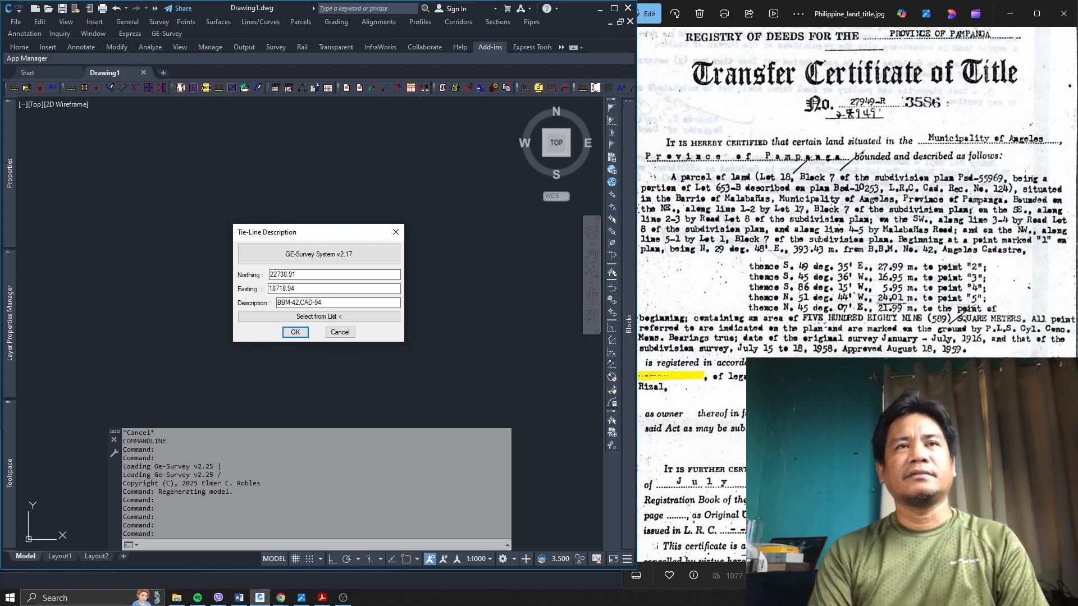
pyautogui.write('AN')
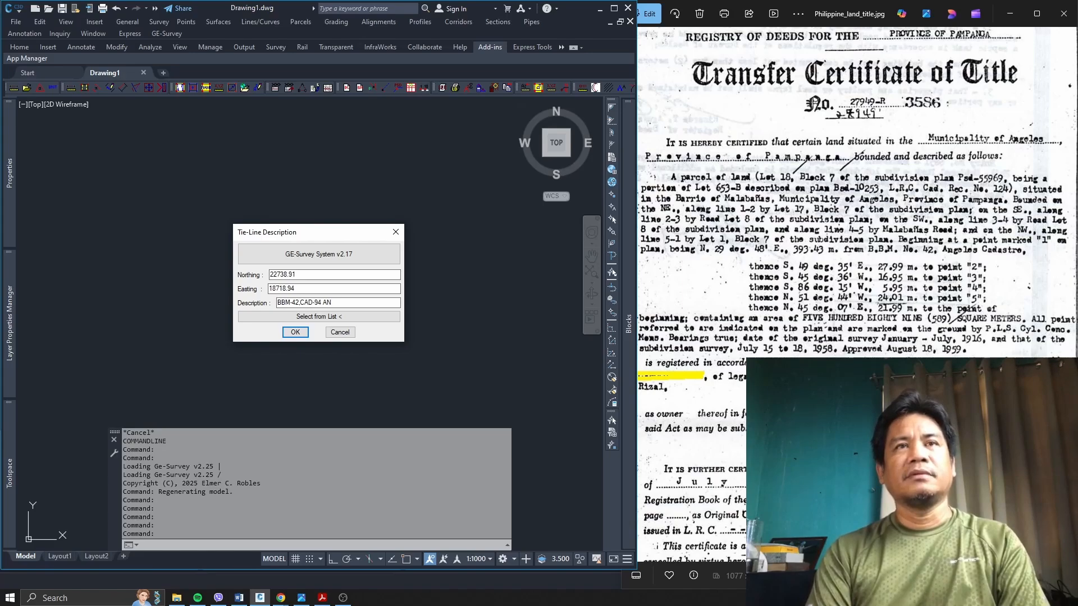
pyautogui.write('GELES CADASTRE')
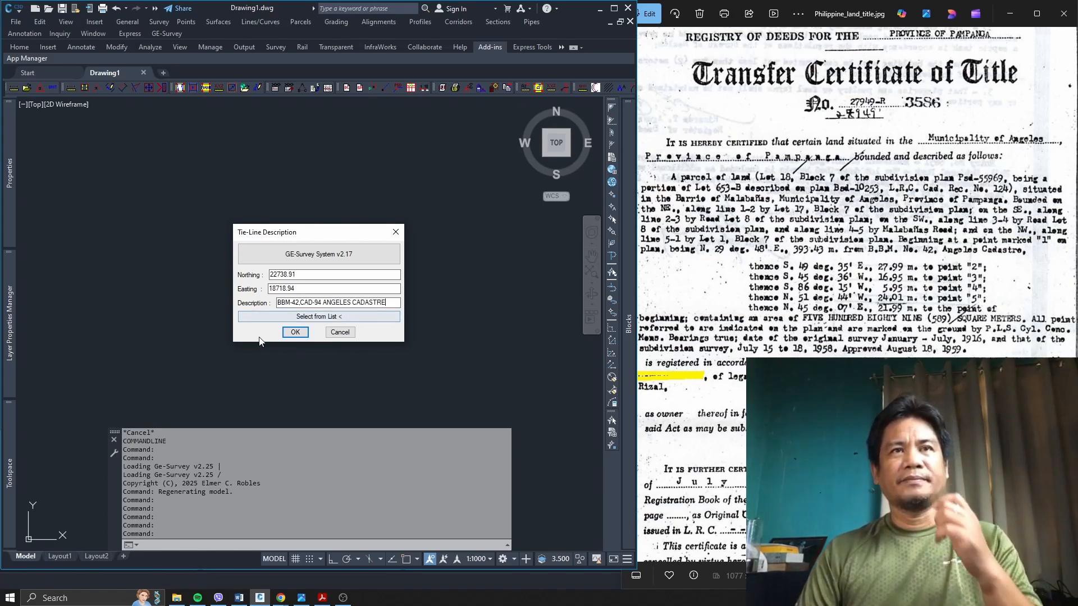
pyautogui.click(296, 332)
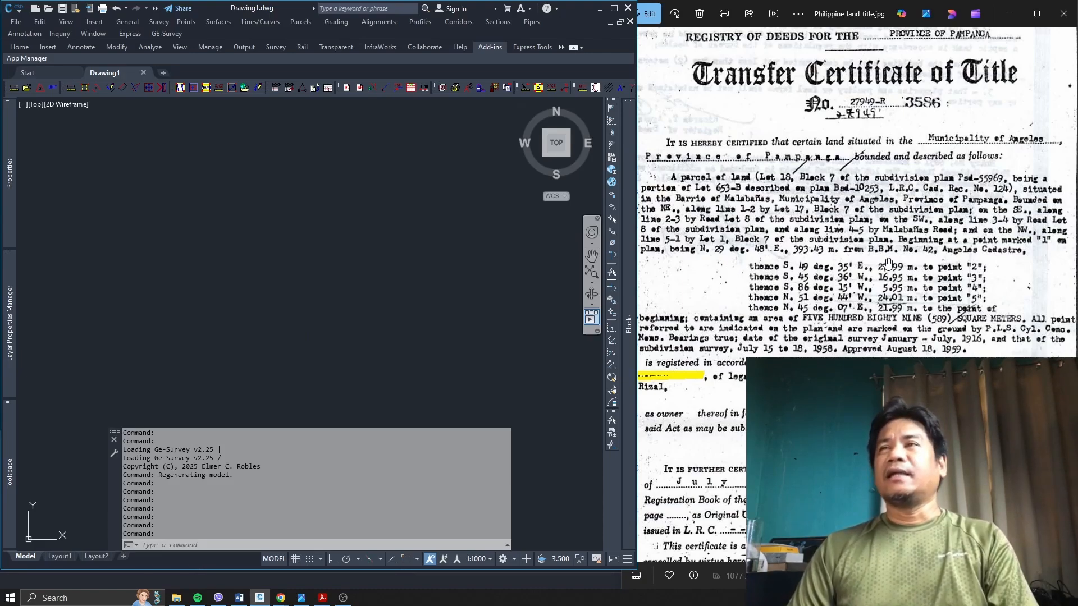
# Step: In Lot Preparation Line Setup, turn on Automatic Scaling and With Bearing labels
pyautogui.click(169, 33)
pyautogui.moveTo(185, 64)
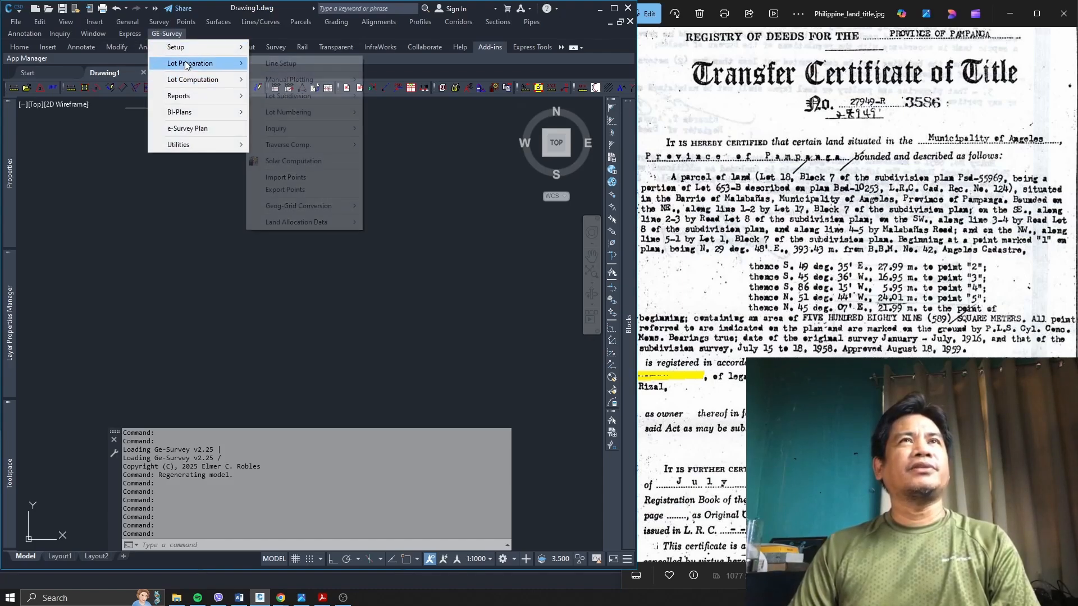
pyautogui.click(318, 63)
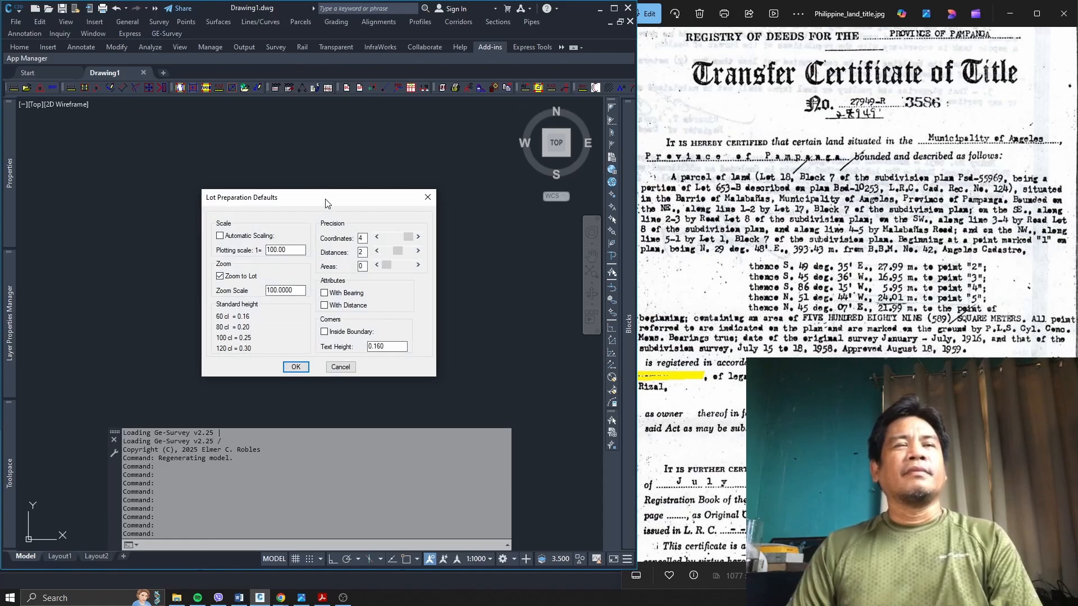
pyautogui.moveTo(327, 206); pyautogui.dragTo(325, 195)
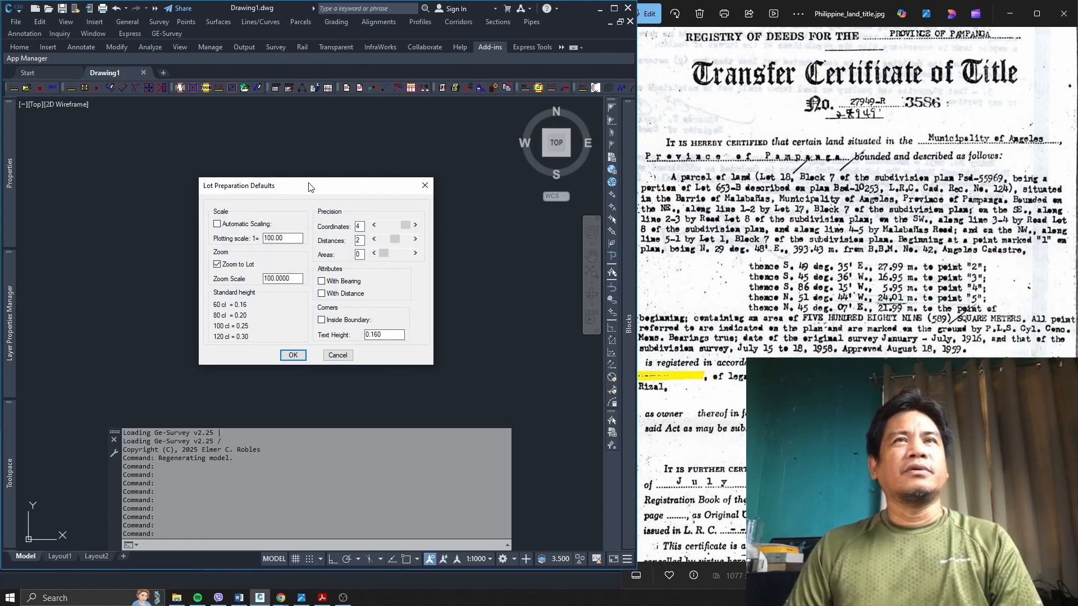
pyautogui.click(218, 225)
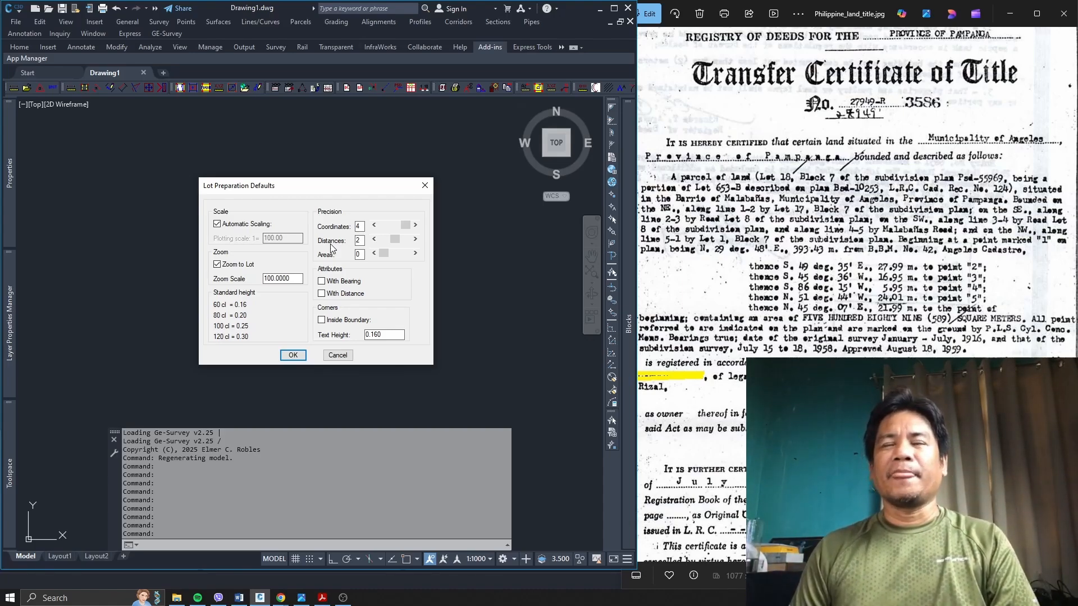
pyautogui.click(321, 281)
# Step: Turn on distance labels and enter the tie line: quadrant 9 (NE), angle 29.48, 393.43 m
pyautogui.click(321, 294)
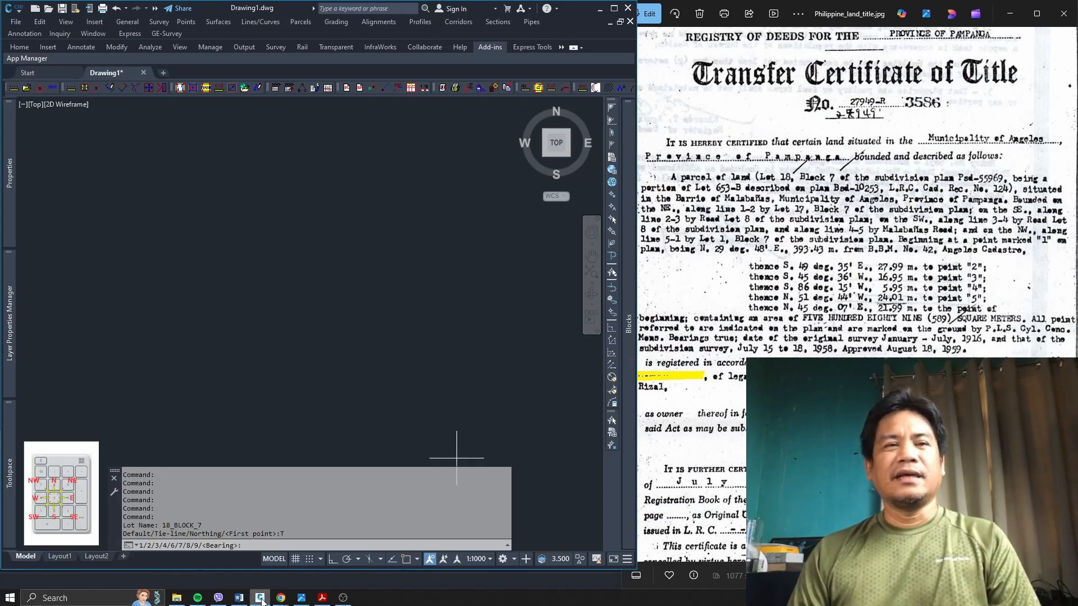
pyautogui.click(275, 545)
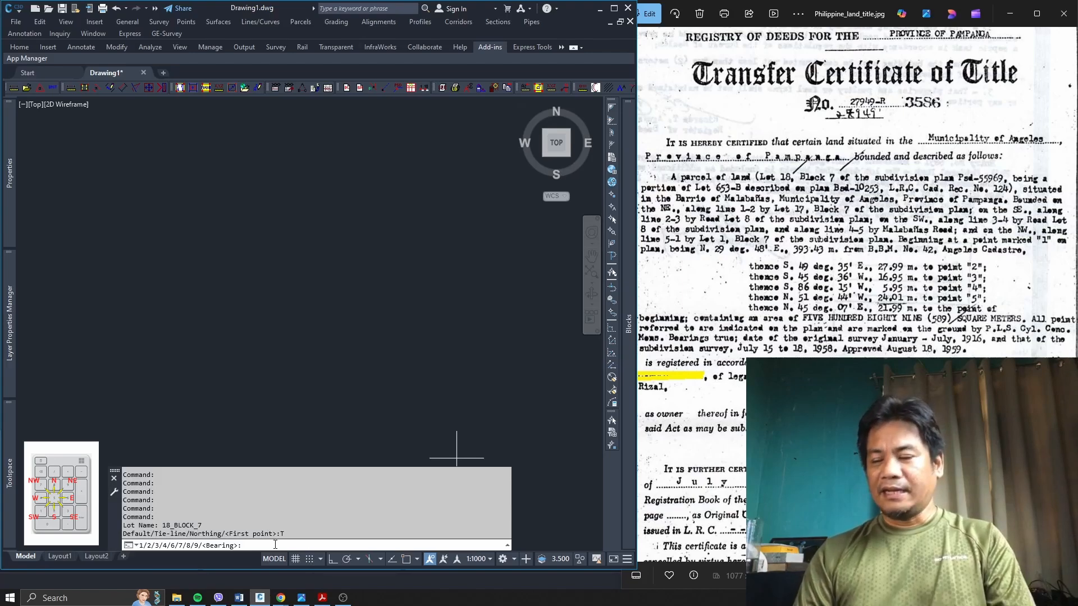
pyautogui.write('9')
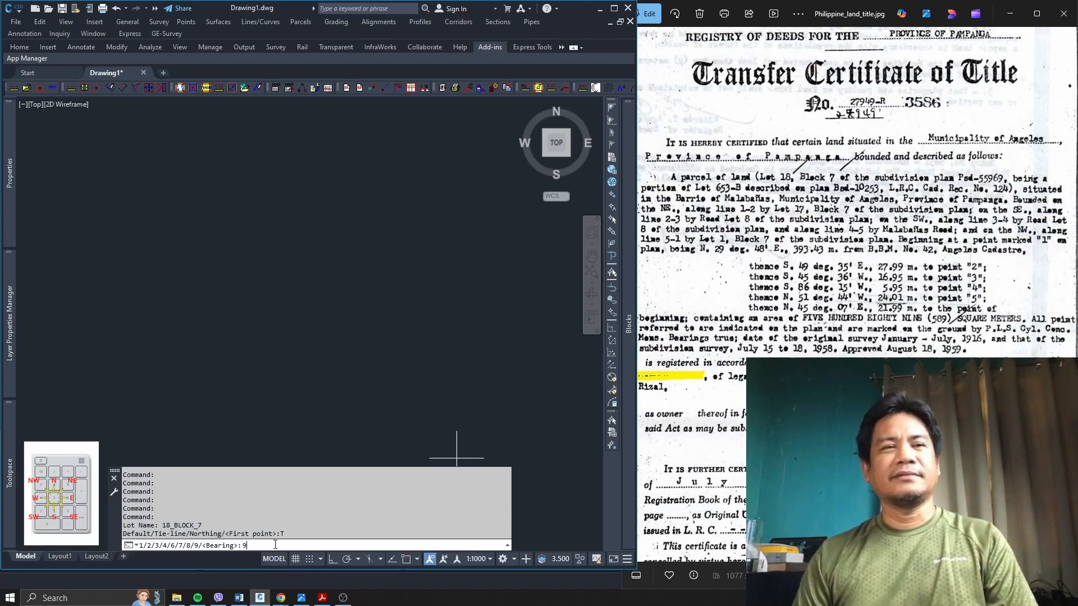
pyautogui.press('Return')
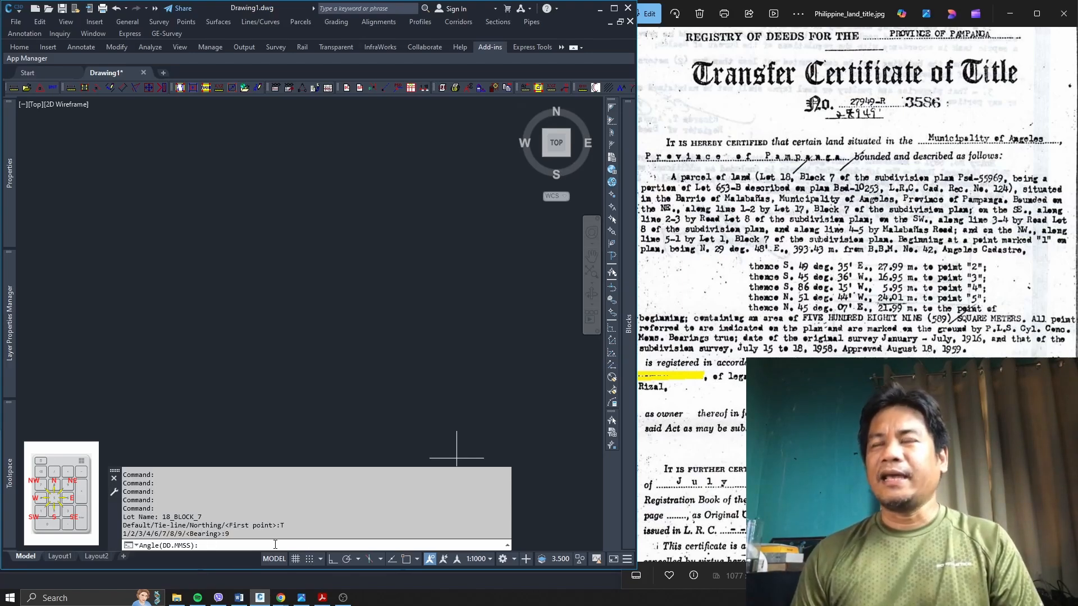
pyautogui.write('29.')
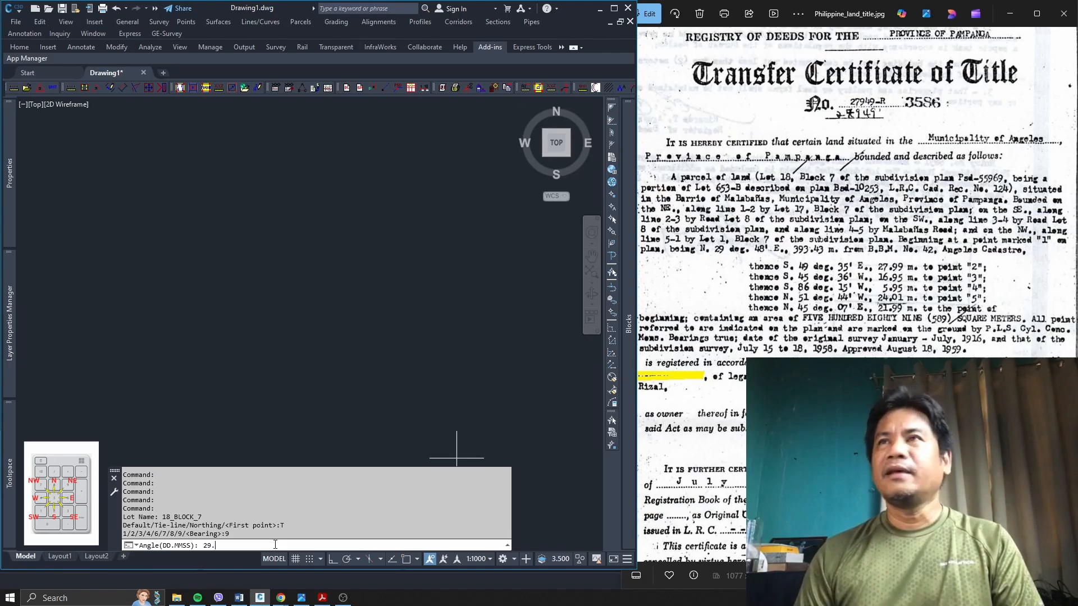
pyautogui.write('48')
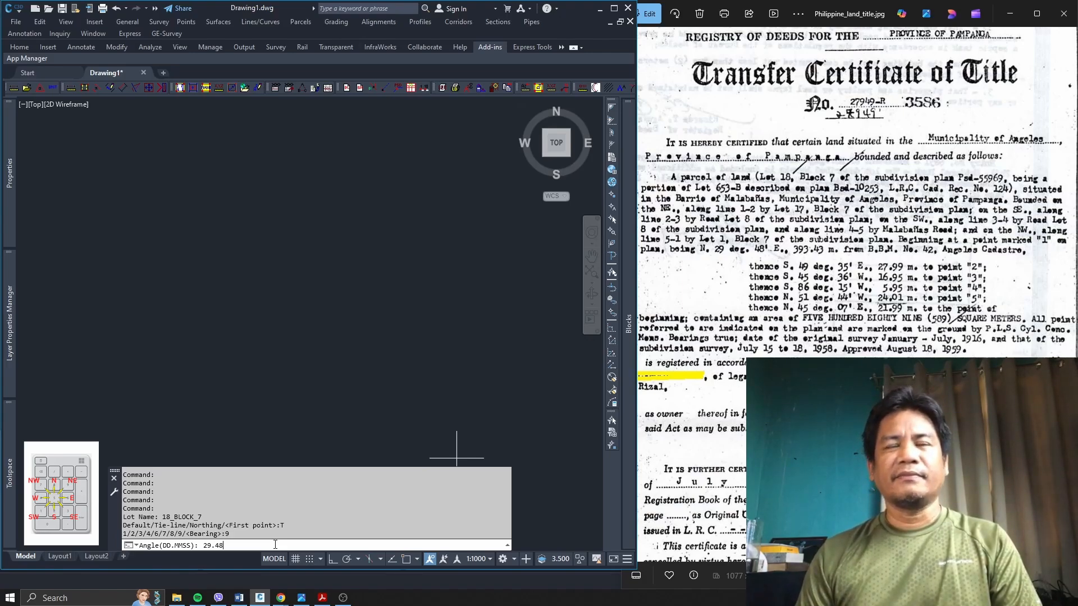
pyautogui.press('Return')
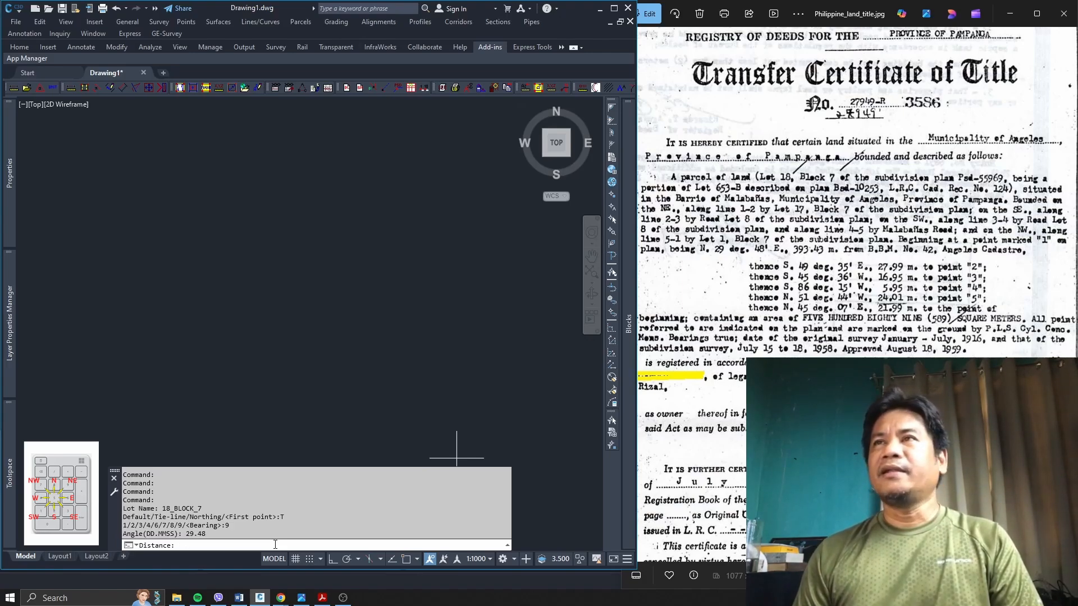
pyautogui.write('393.43')
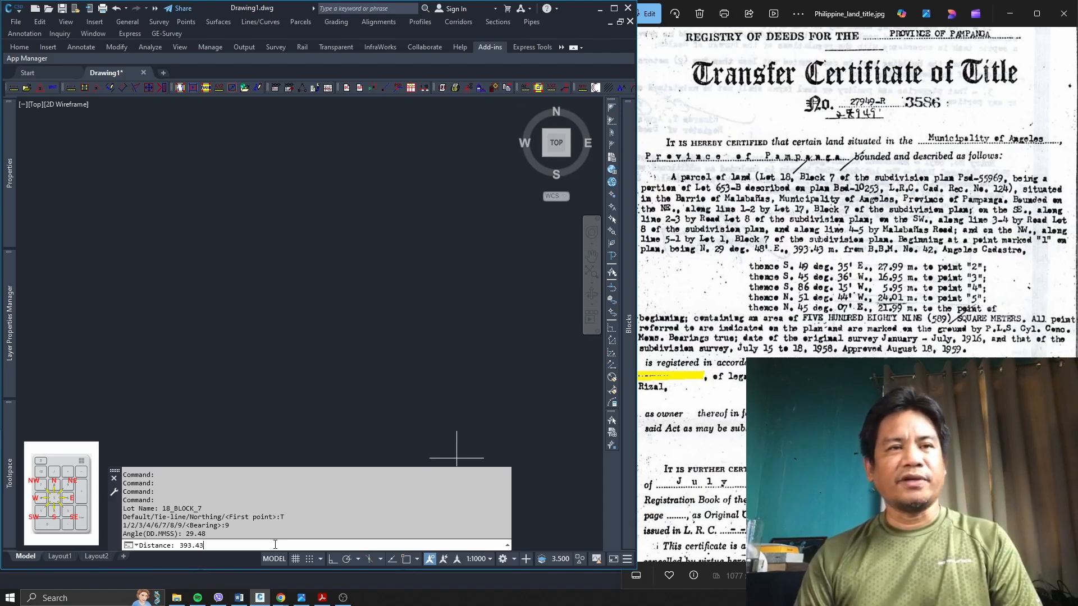
pyautogui.press('Return')
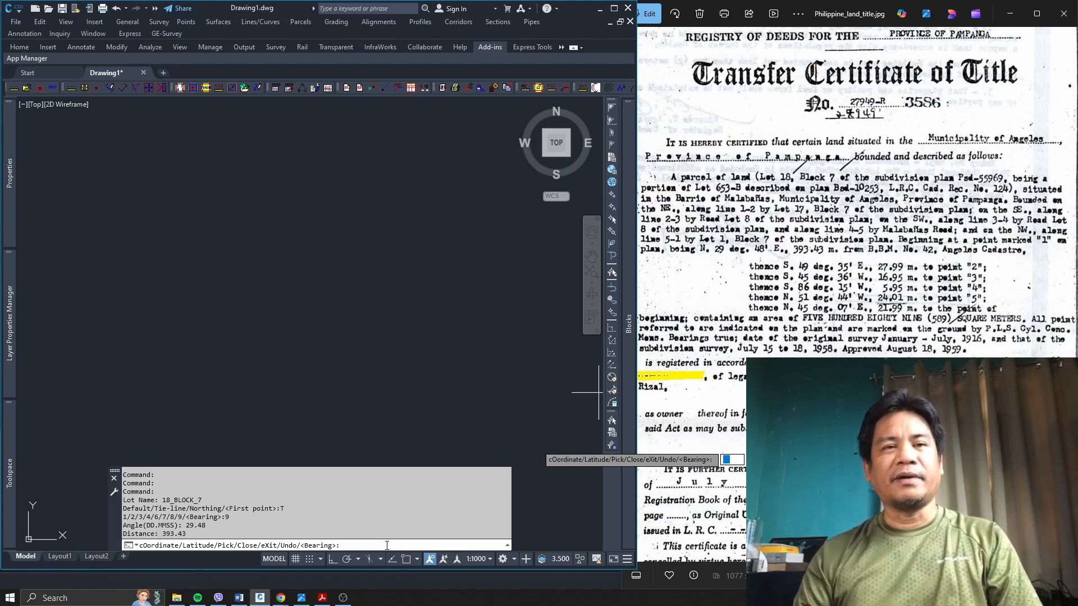
# Step: Draw course 1-2: quadrant 3 (SE), angle 49.35, distance 27.99 m
pyautogui.write('3')
pyautogui.press('Return')
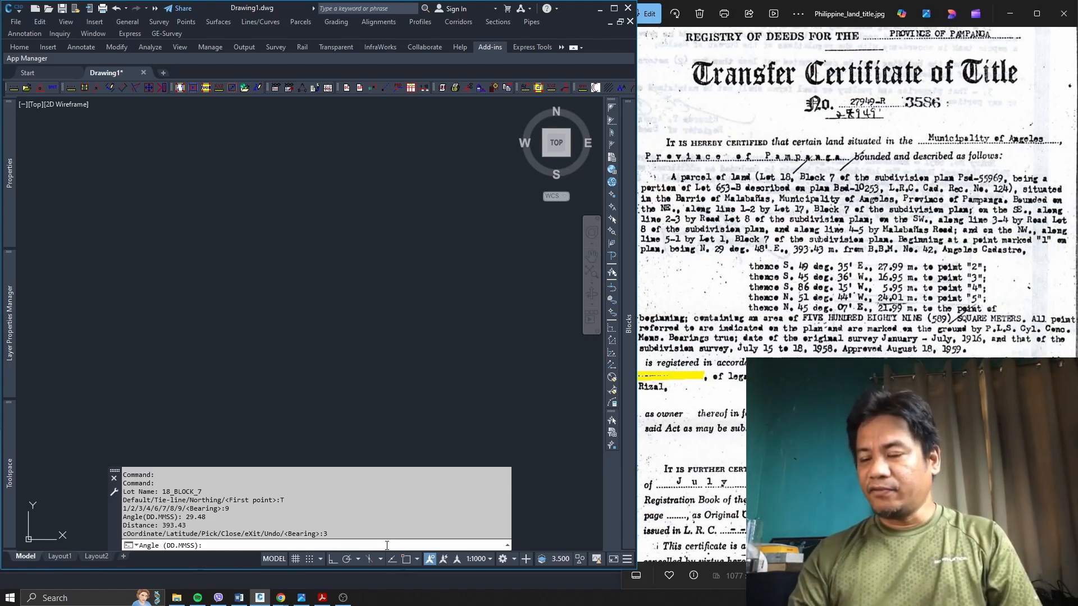
pyautogui.write('49.35')
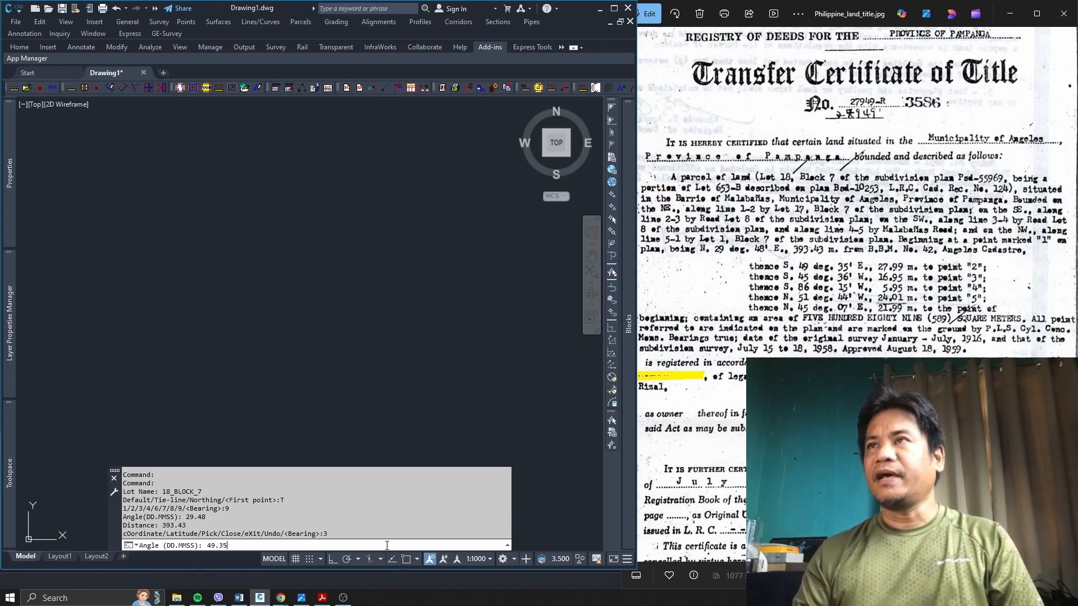
pyautogui.press('Return')
pyautogui.write('27.99')
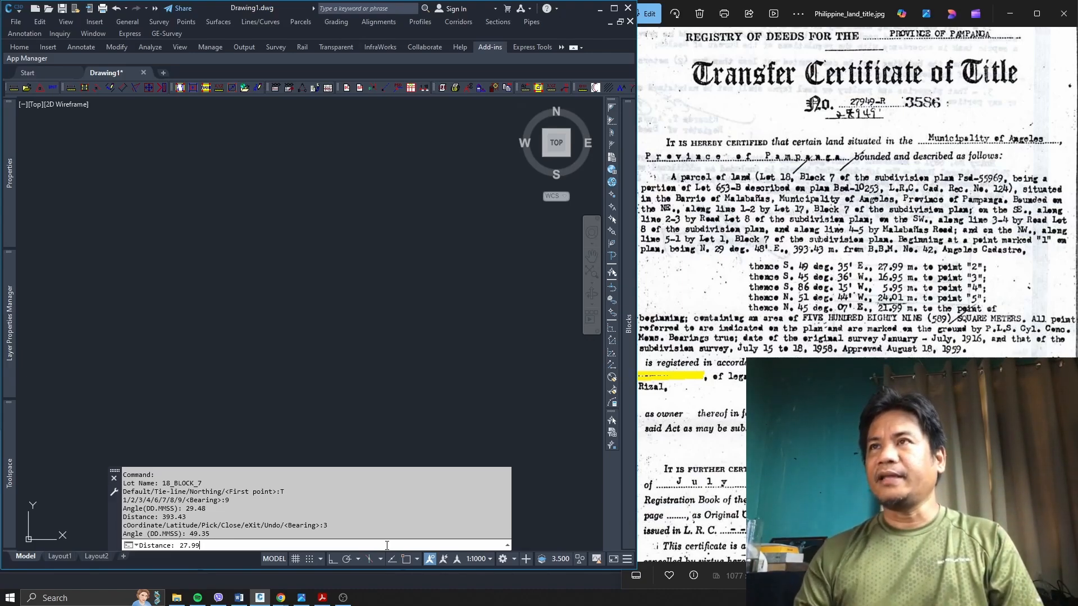
pyautogui.press('Return')
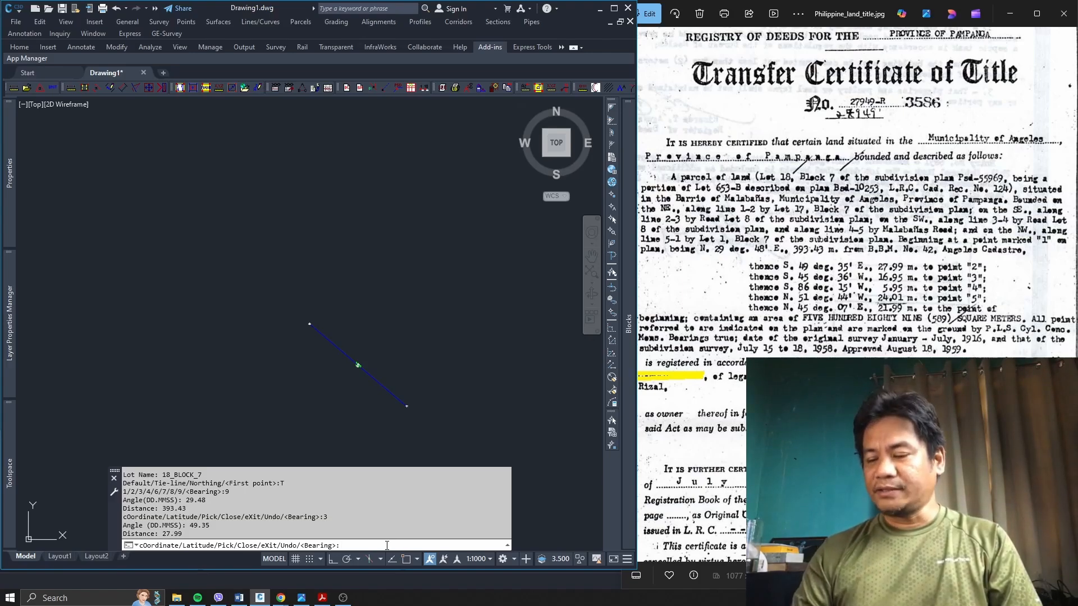
# Step: Draw course 2-3: quadrant 1 (SW), angle 45.36, distance 16.95 m
pyautogui.write('1')
pyautogui.press('Return')
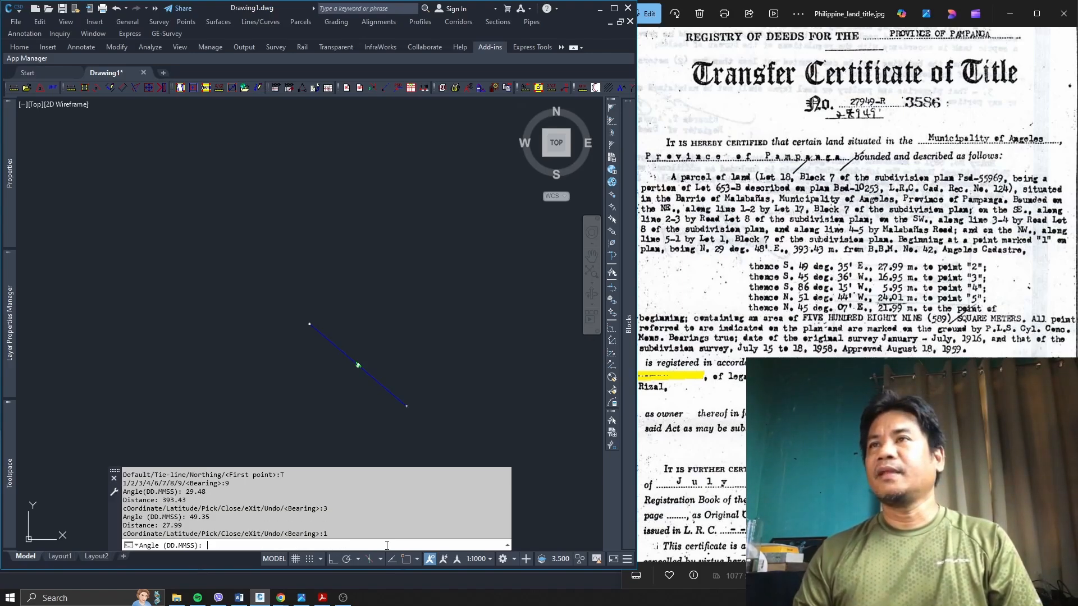
pyautogui.write('4')
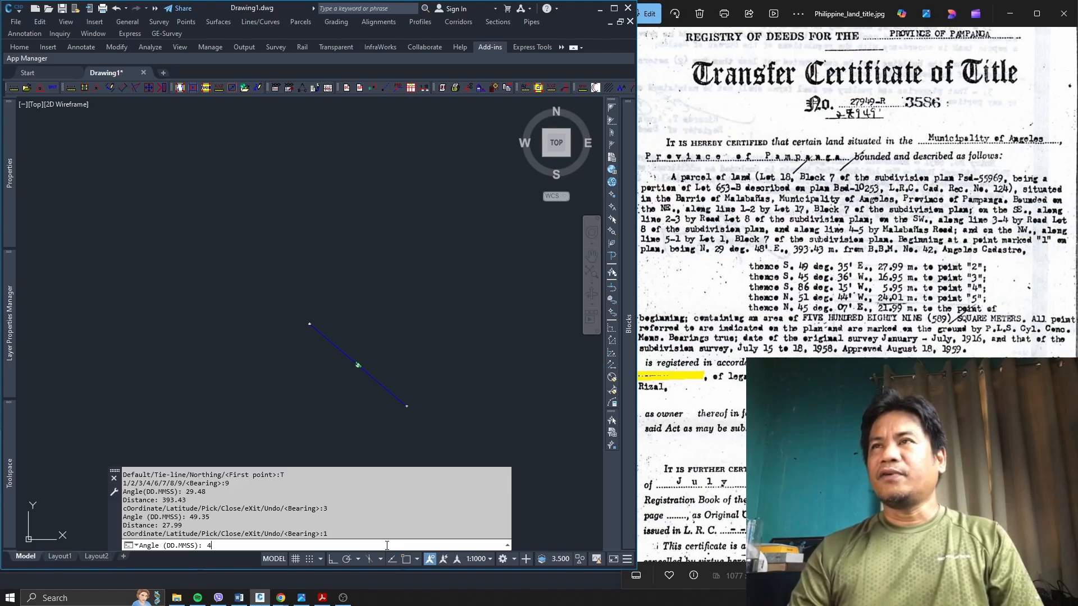
pyautogui.write('5.36')
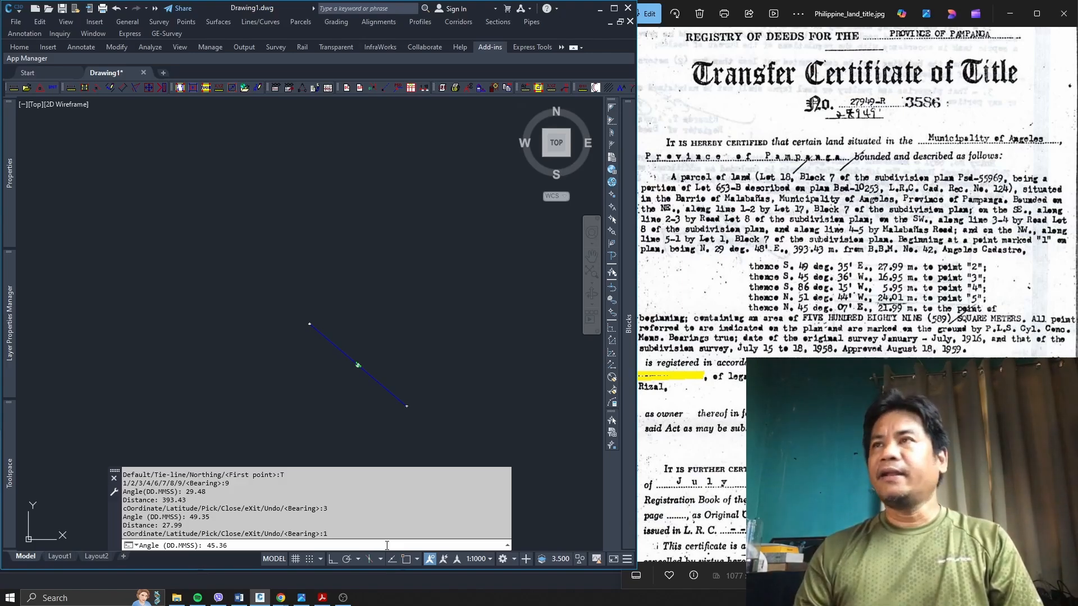
pyautogui.press('Return')
pyautogui.write('16.95')
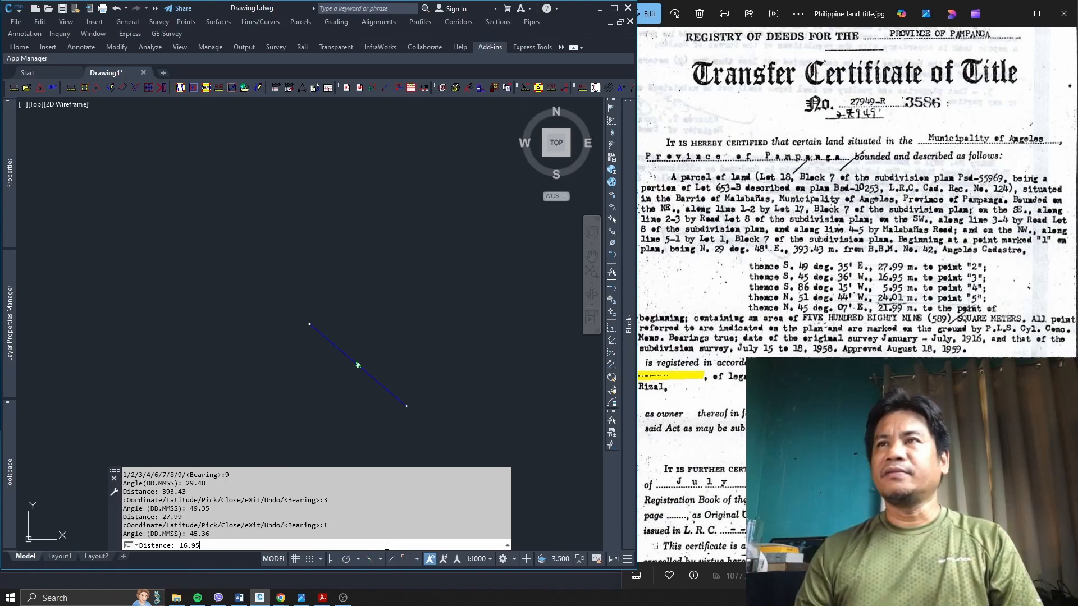
pyautogui.press('Return')
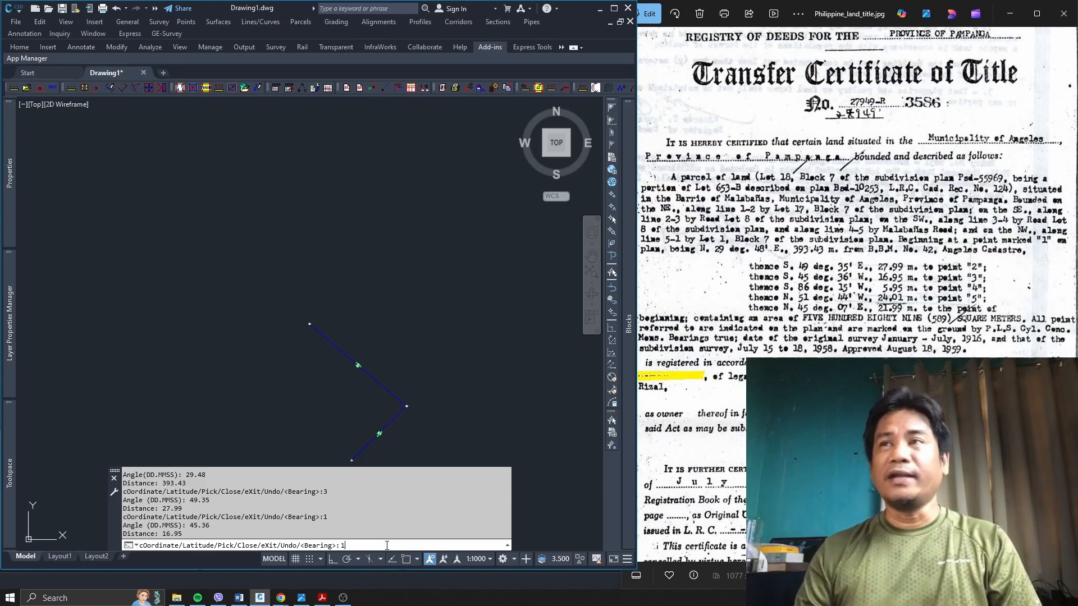
# Step: Draw course 3-4 in the southwest quadrant: angle 86.15, distance 5.95 m
pyautogui.press('Return')
pyautogui.write('86.15')
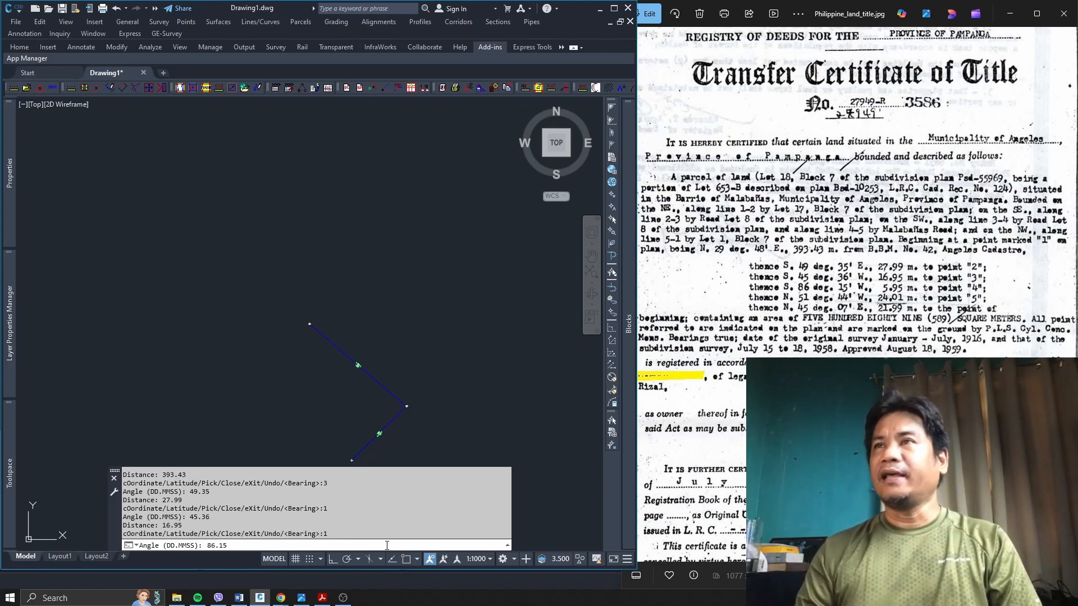
pyautogui.press('Return')
pyautogui.write('5.95')
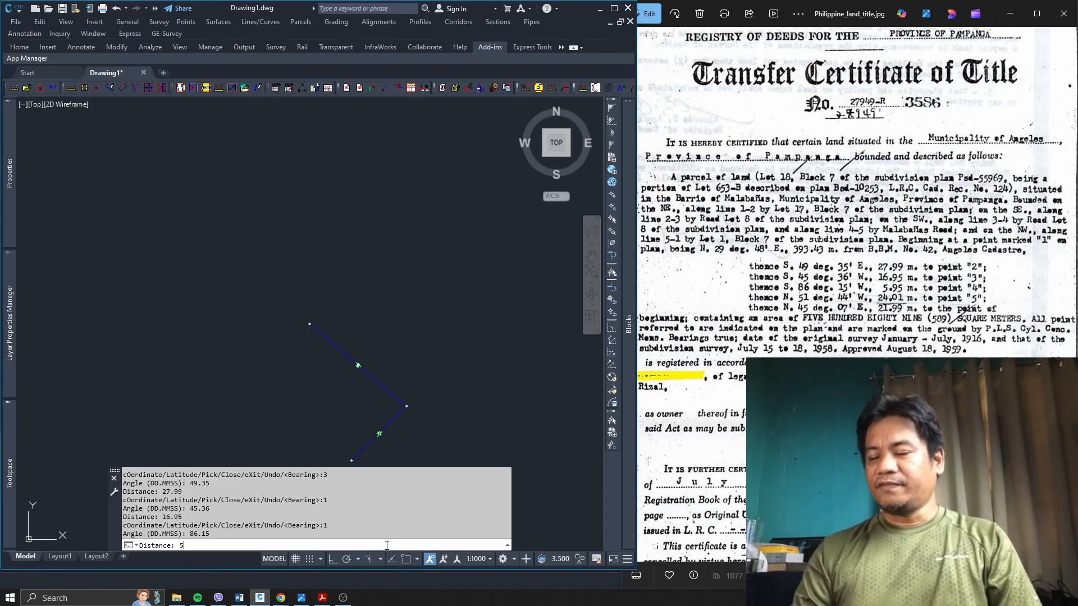
pyautogui.press('Return')
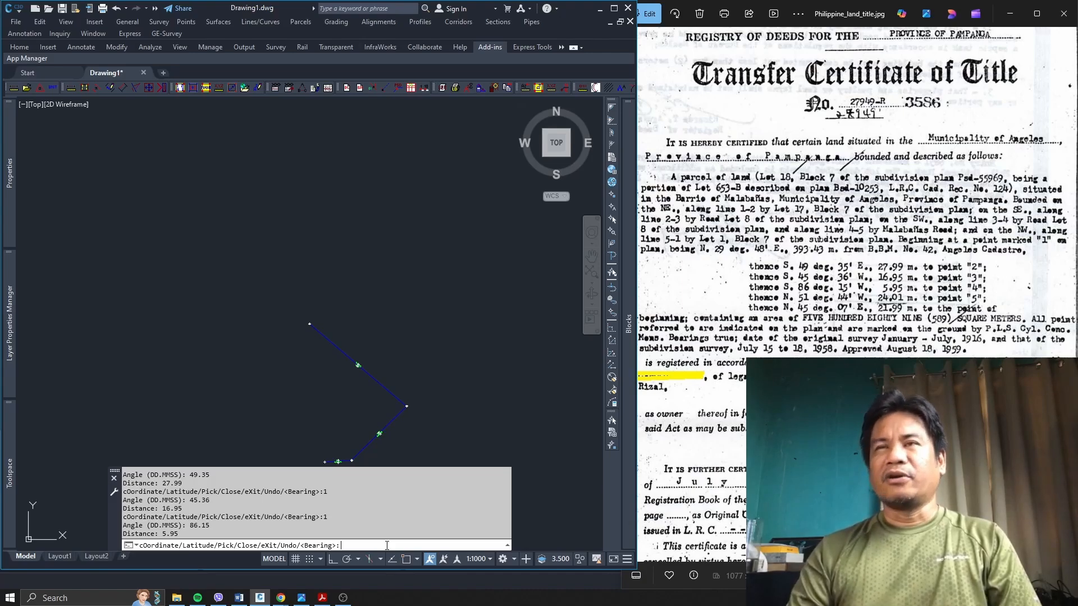
# Step: Plot the fourth course, N 51°44' W, 24.01 m, to point 5
pyautogui.press('Return')
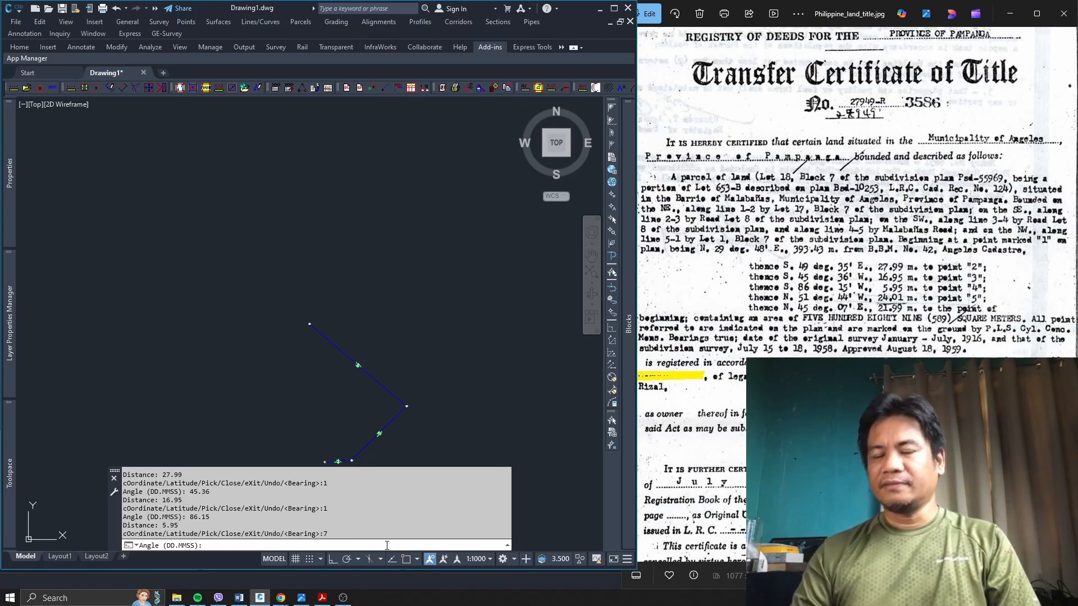
pyautogui.write('51.44')
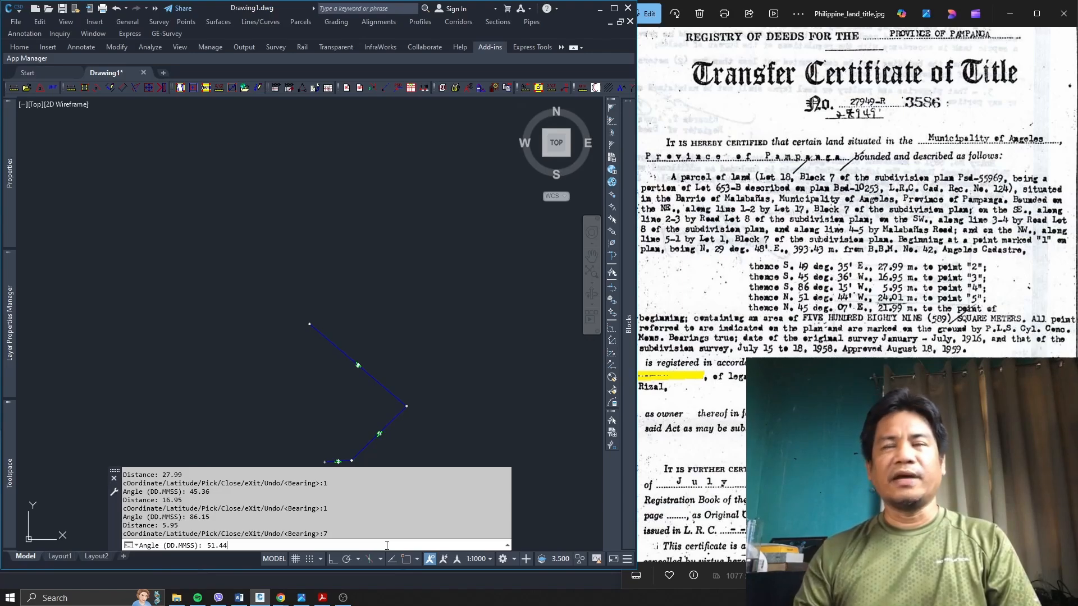
pyautogui.press('Return')
pyautogui.write('24.01')
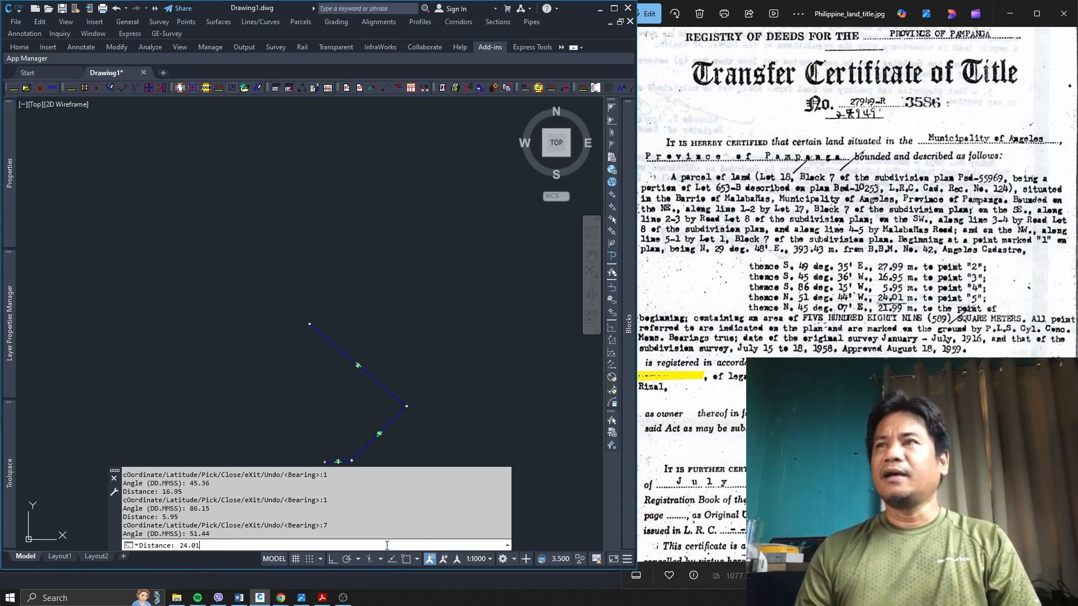
pyautogui.press('Return')
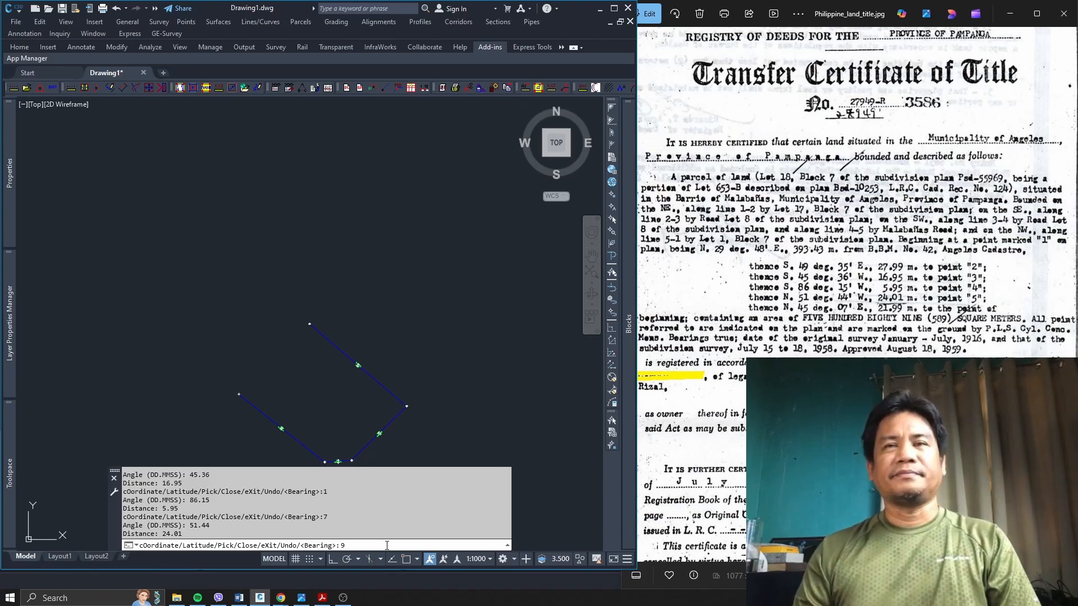
# Step: Add the N 45°07' E 21.99 m course and close the boundary back to point 1
pyautogui.press('Return')
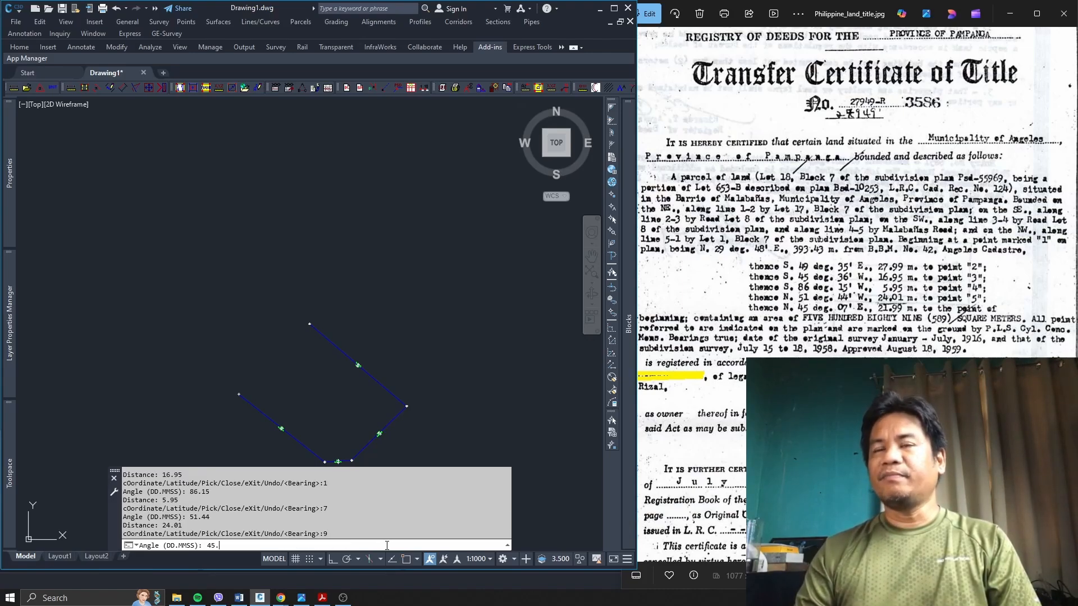
pyautogui.press('Return')
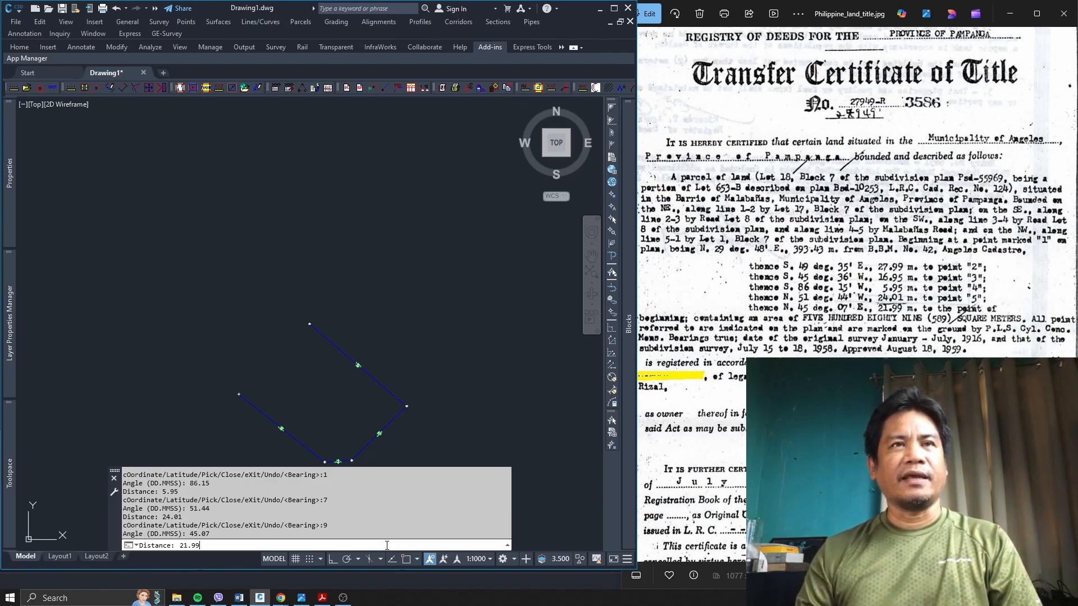
pyautogui.press('Return')
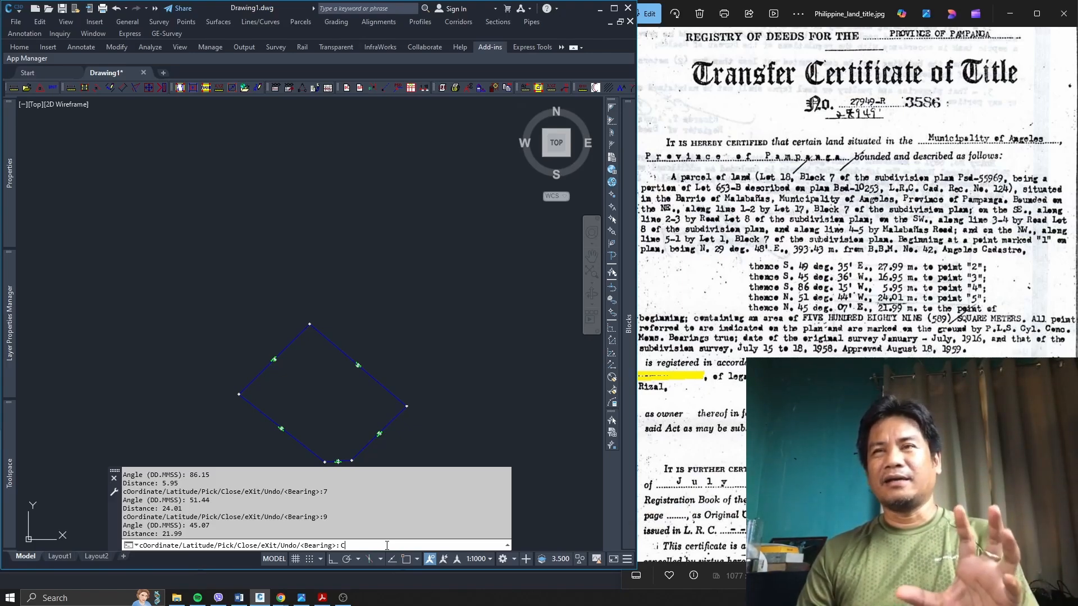
pyautogui.press('Return')
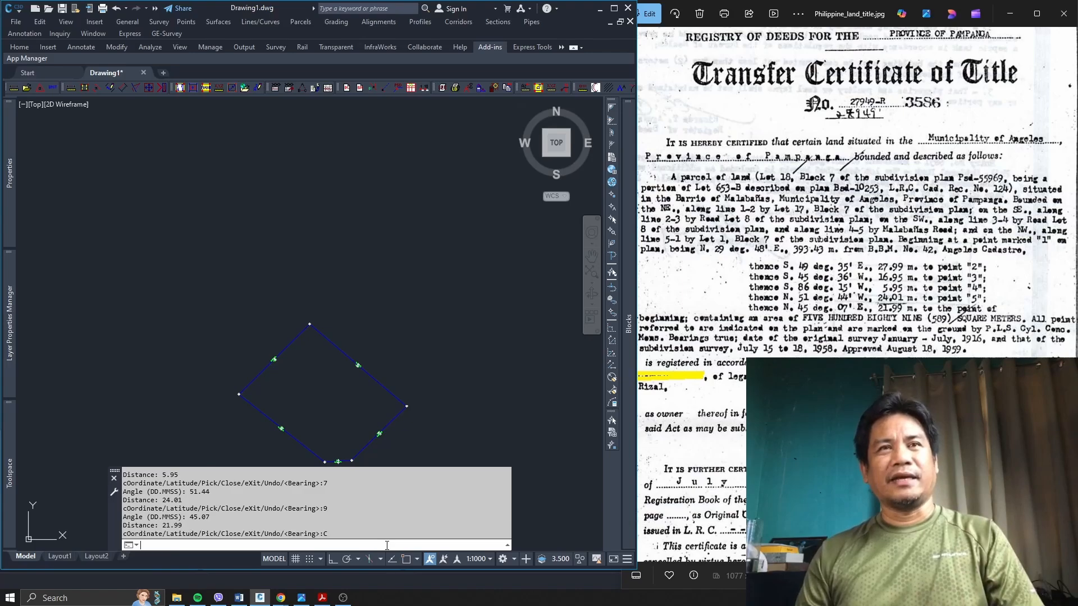
# Step: Exit with X so every course gets its bearing and distance label, then zoom to inspect them
pyautogui.write('X')
pyautogui.press('Return')
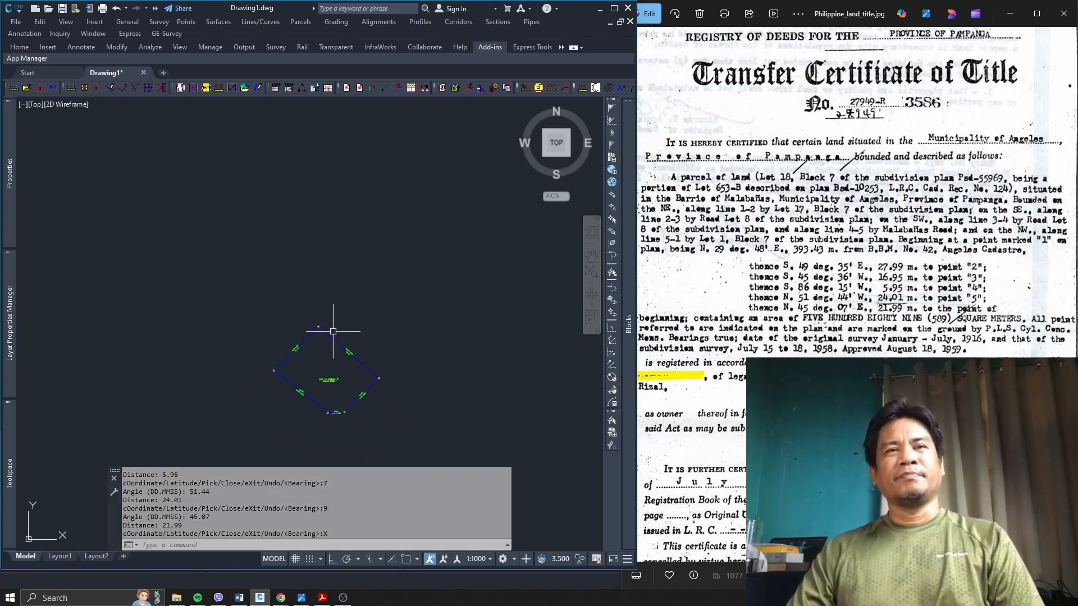
pyautogui.scroll(4, 326, 380)
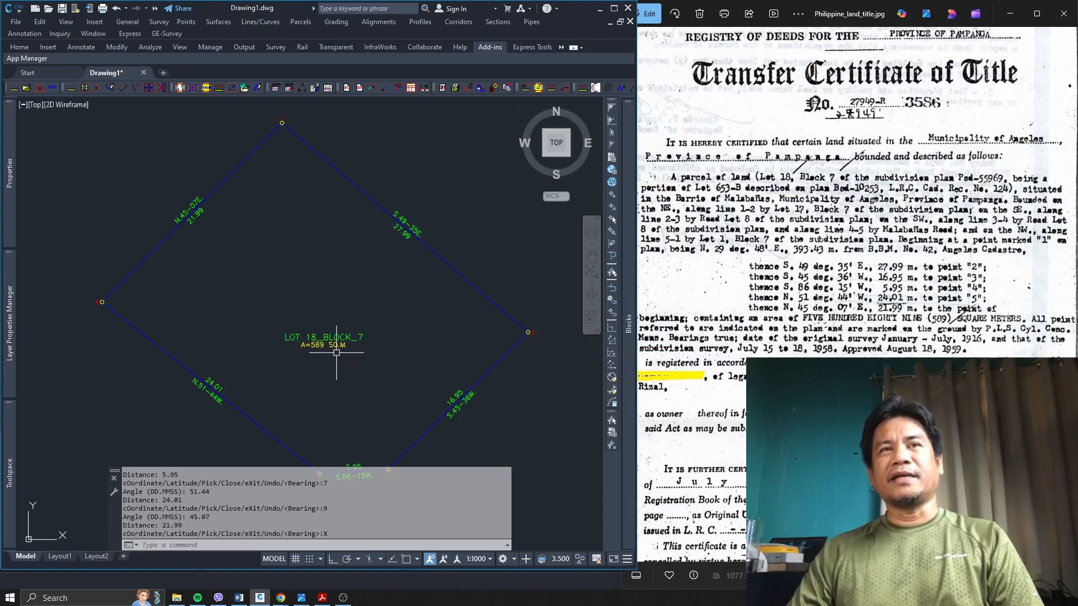
pyautogui.scroll(-4, 328, 351)
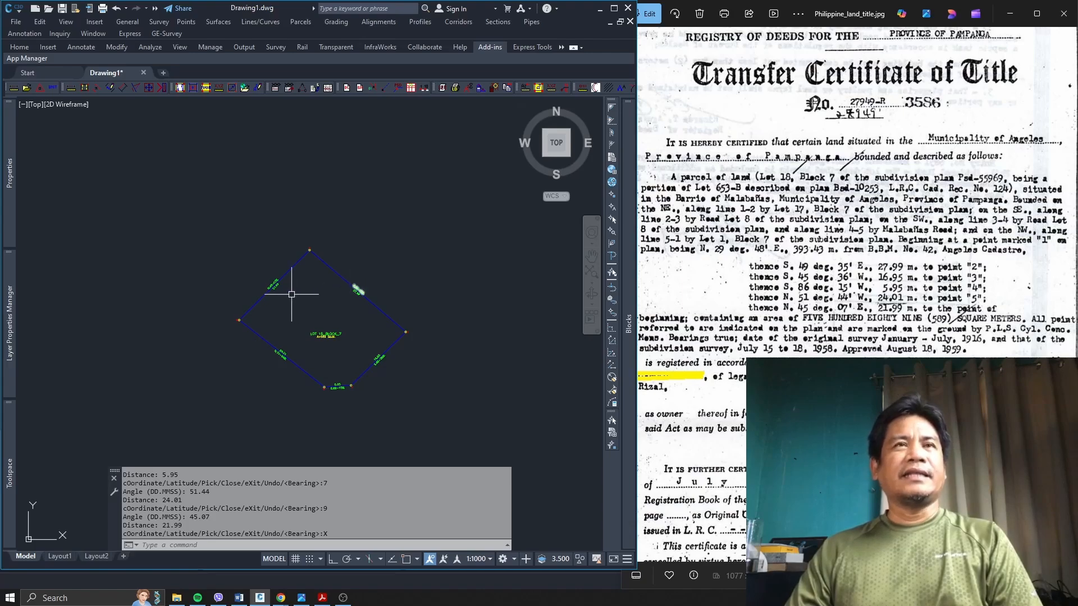
pyautogui.scroll(2, 359, 288)
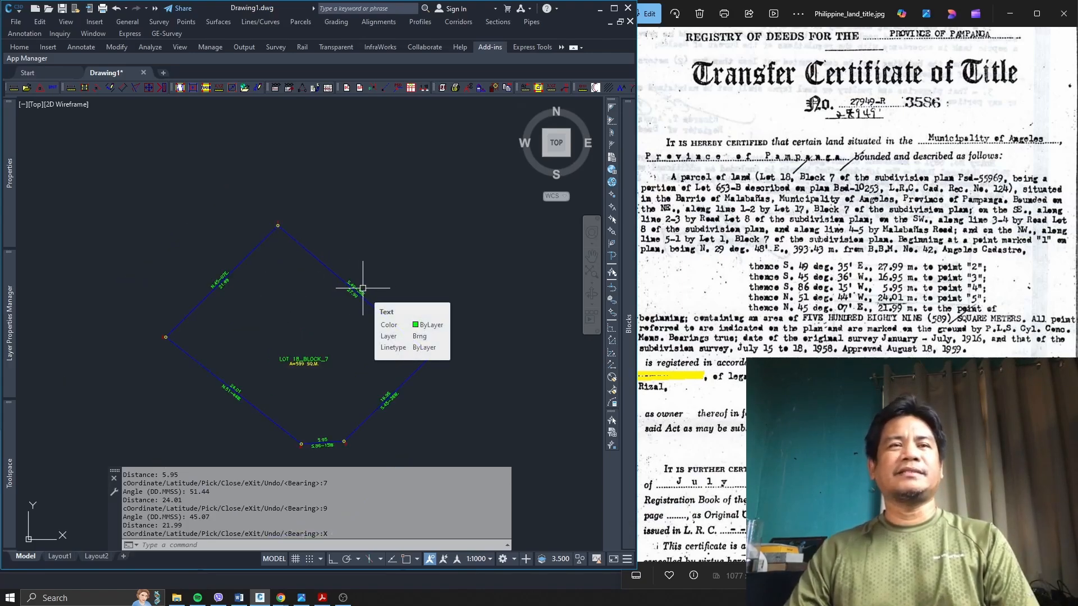
pyautogui.scroll(-2, 362, 284)
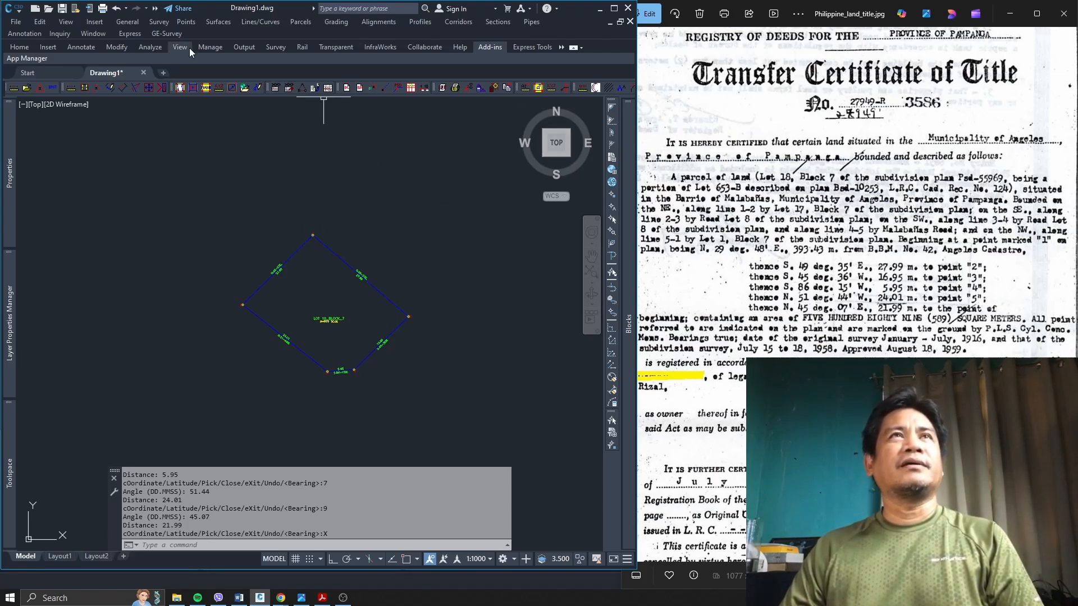
# Step: Use Adjacent text on the northeast lot line to place the label LOT 17, BLOCK 7, PSD-55969
pyautogui.click(169, 34)
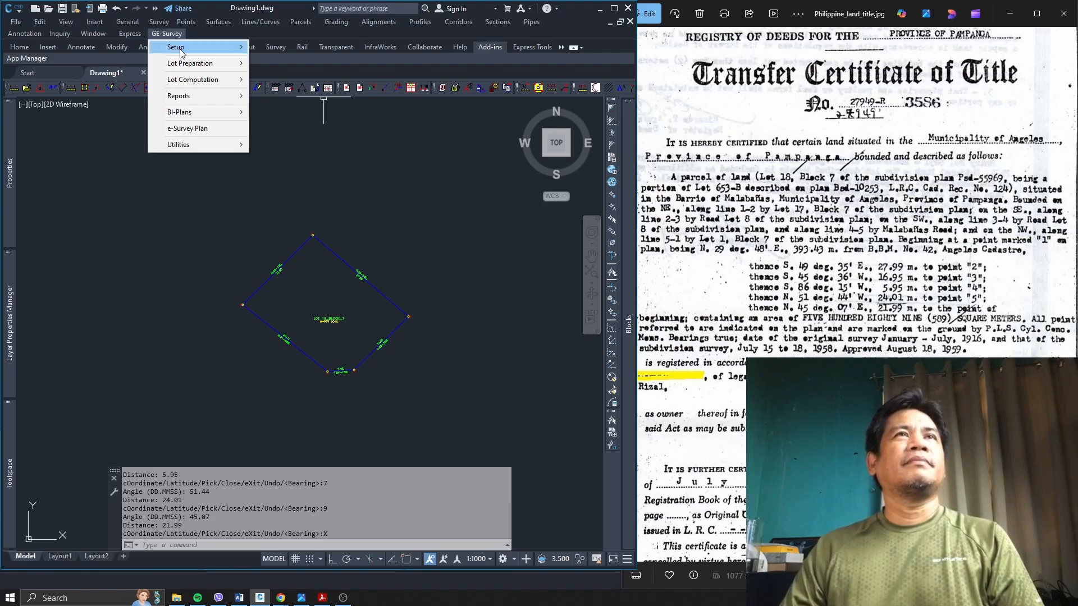
pyautogui.moveTo(196, 114)
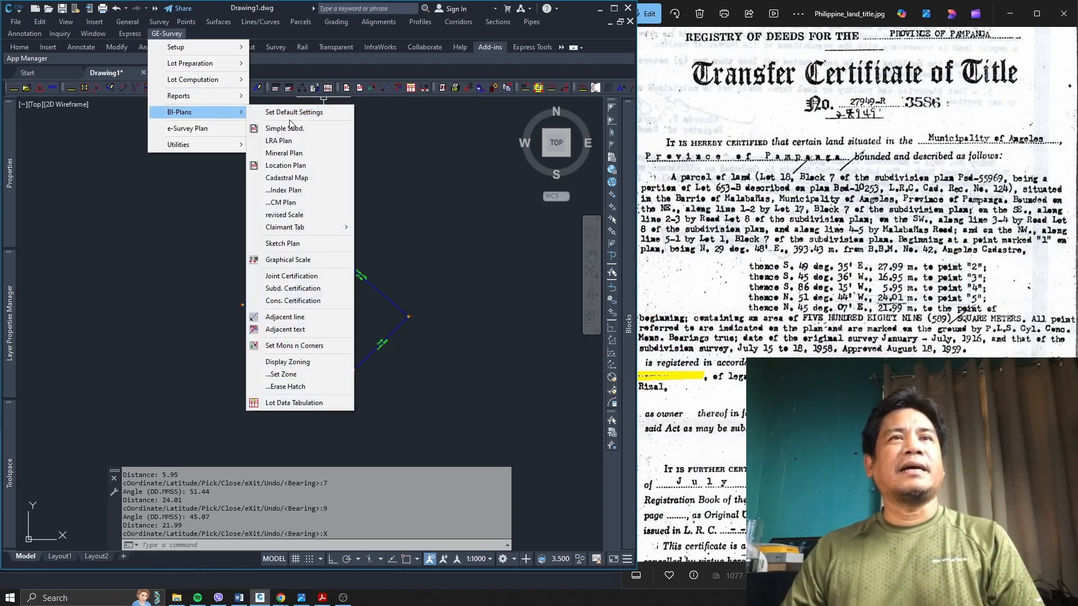
pyautogui.click(314, 330)
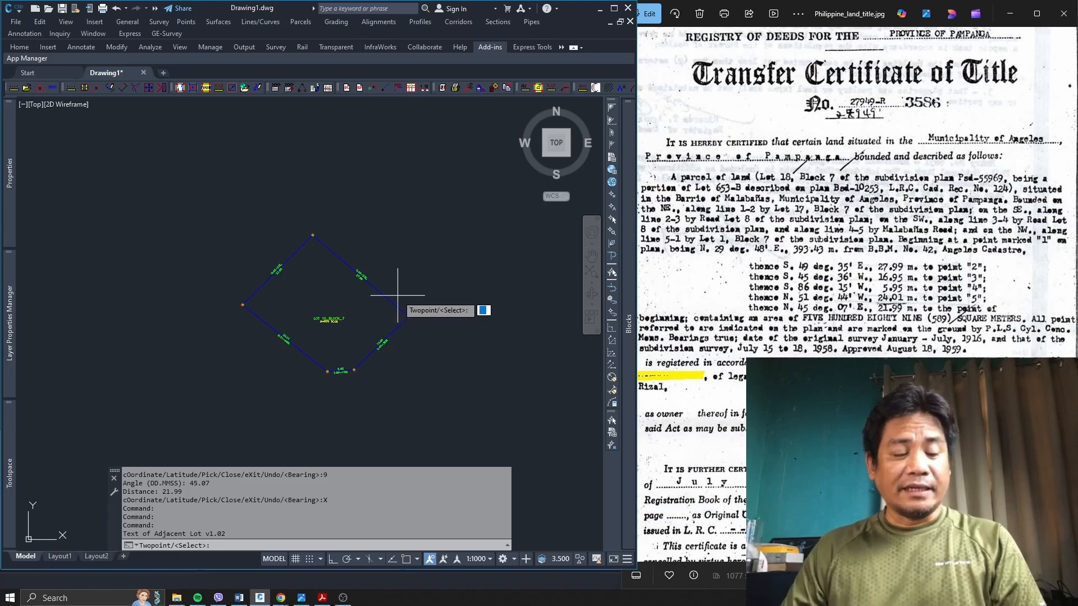
pyautogui.write('S')
pyautogui.press('Return')
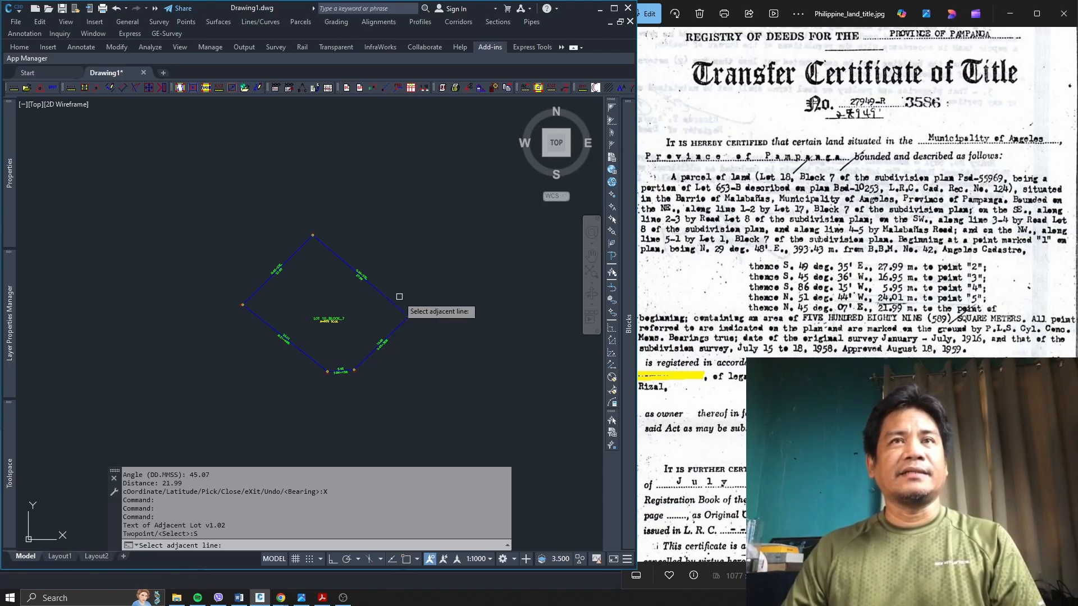
pyautogui.click(390, 298)
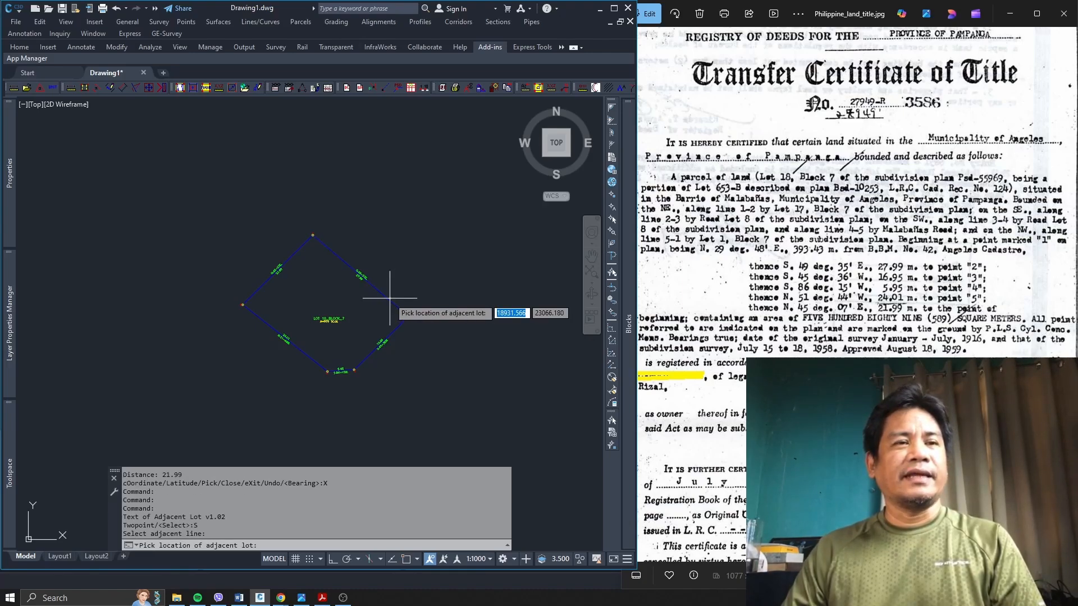
pyautogui.click(400, 262)
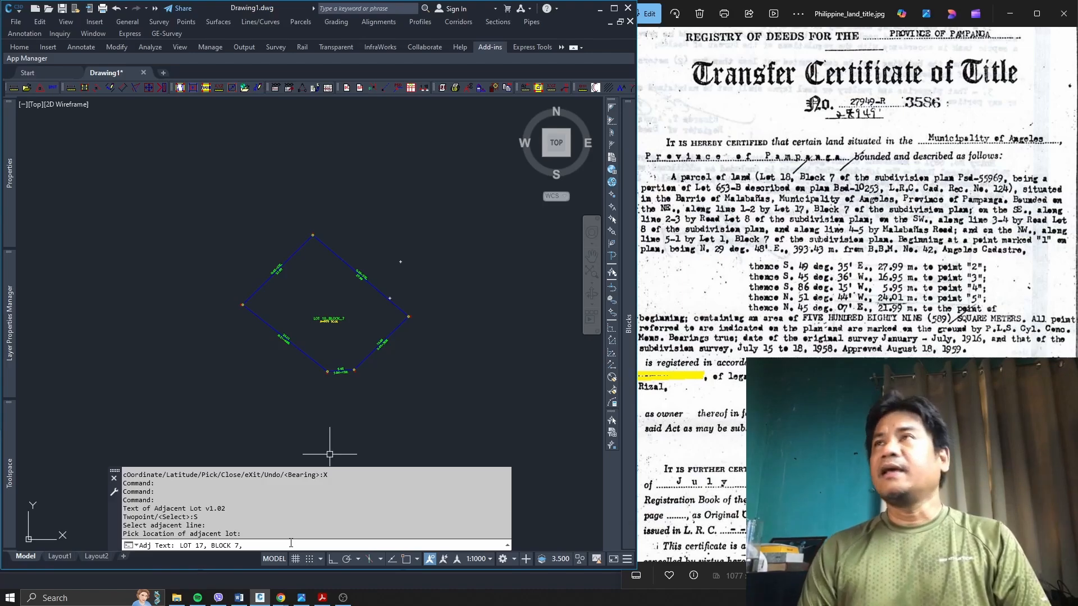
pyautogui.write('PS')
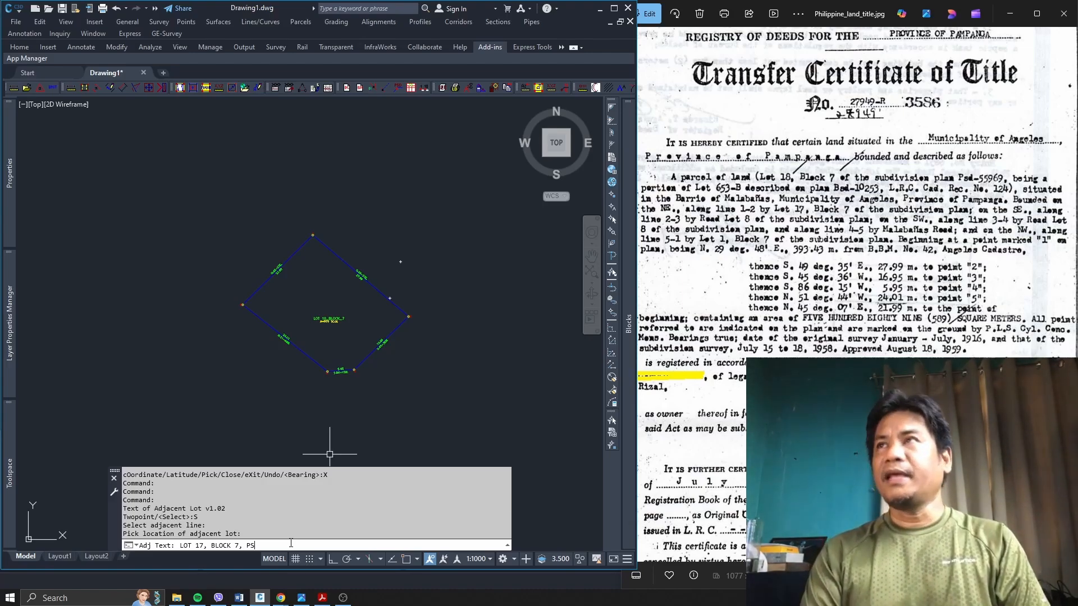
pyautogui.write('D-')
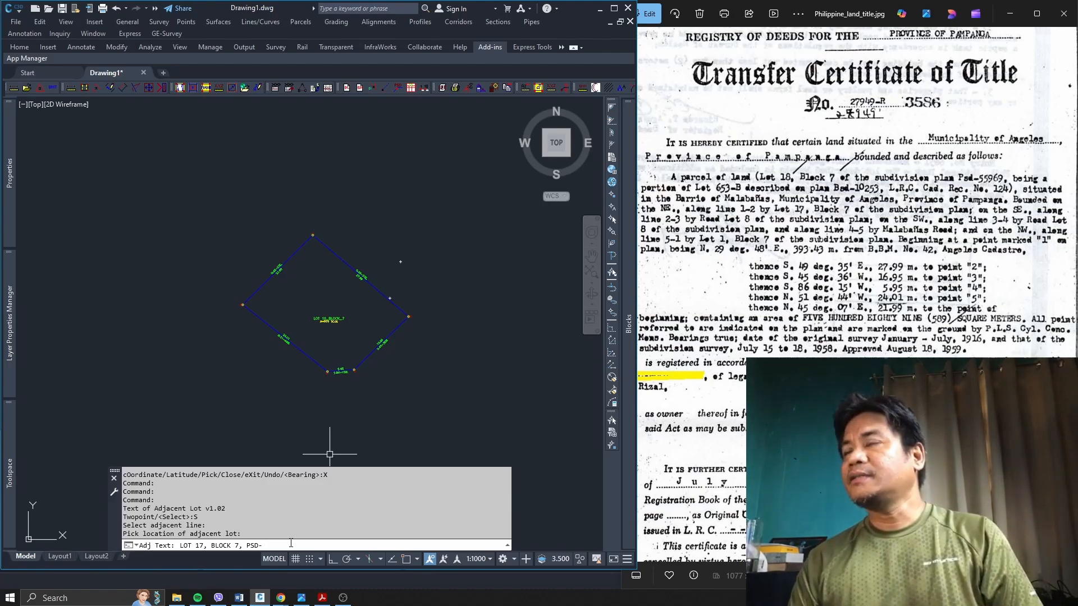
pyautogui.write('55969')
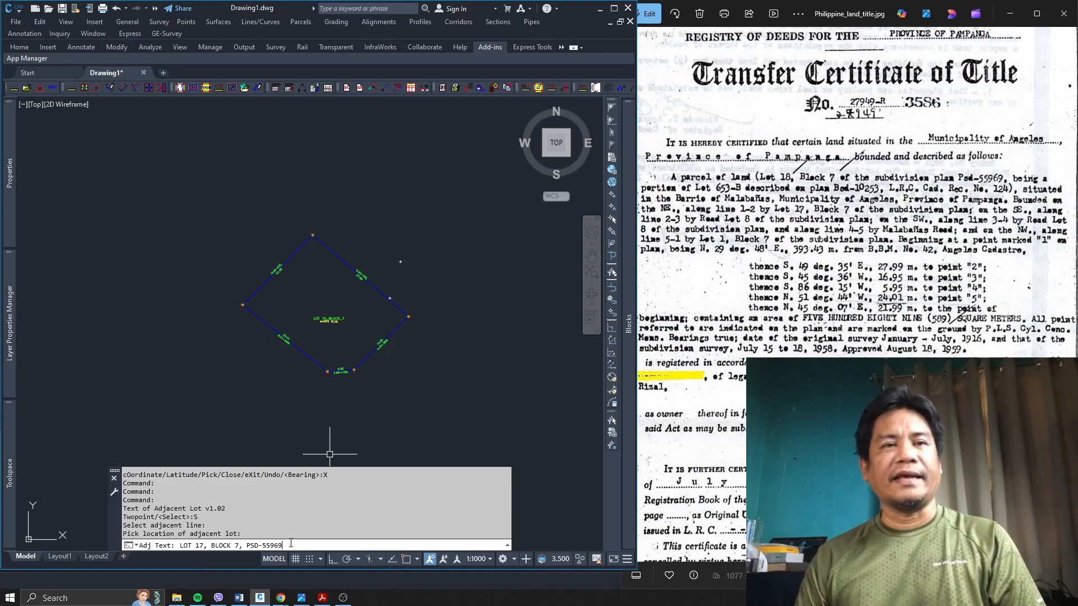
pyautogui.press('Return')
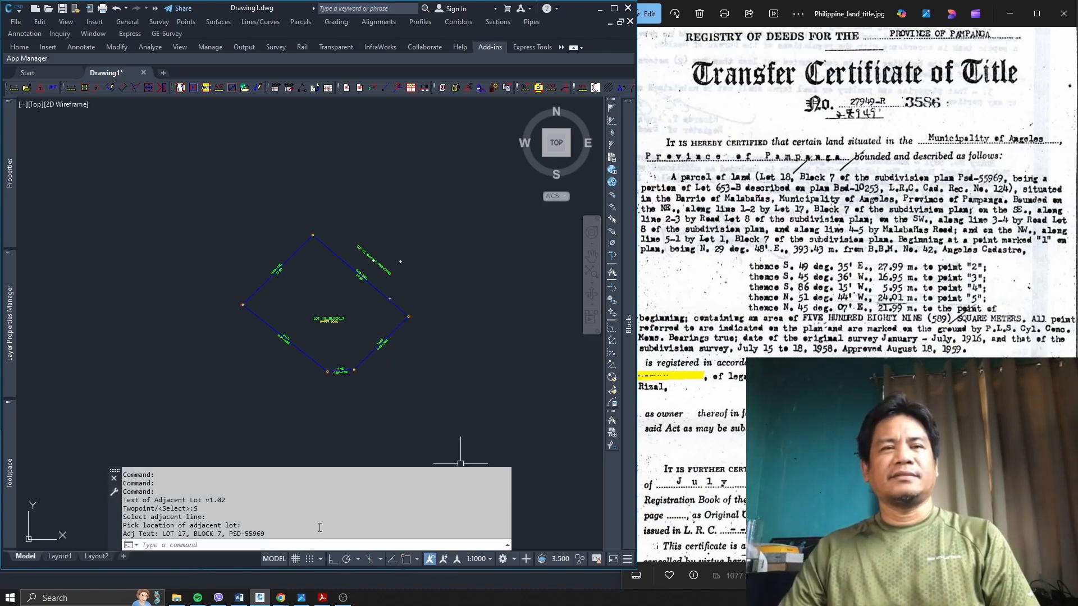
# Step: Use Adjacent text on the southeast lot line to place the label ROAD LOT 8, PSD-55969
pyautogui.click(167, 33)
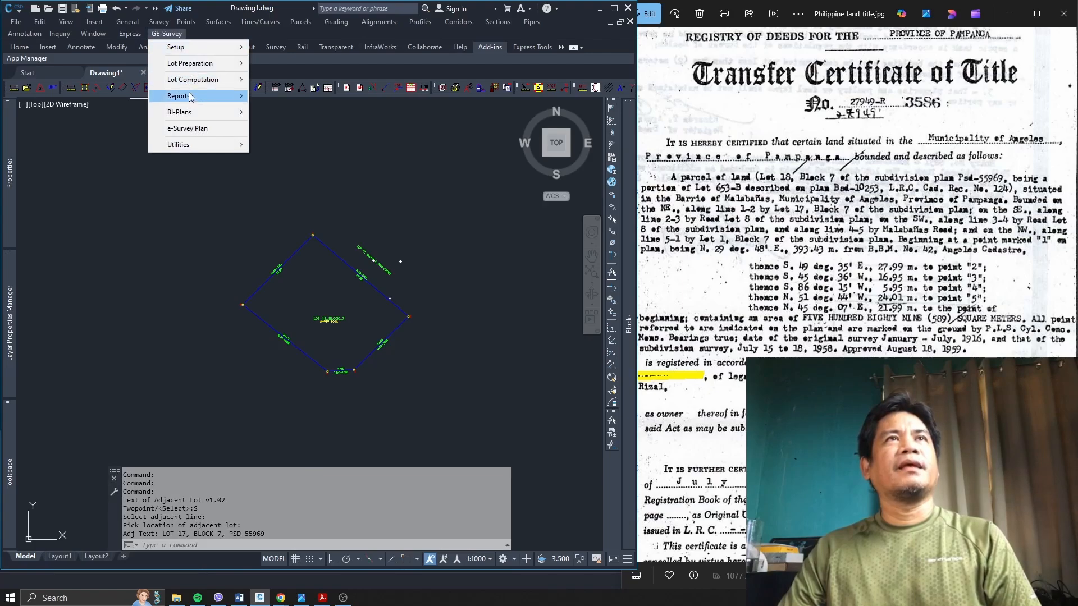
pyautogui.moveTo(194, 113)
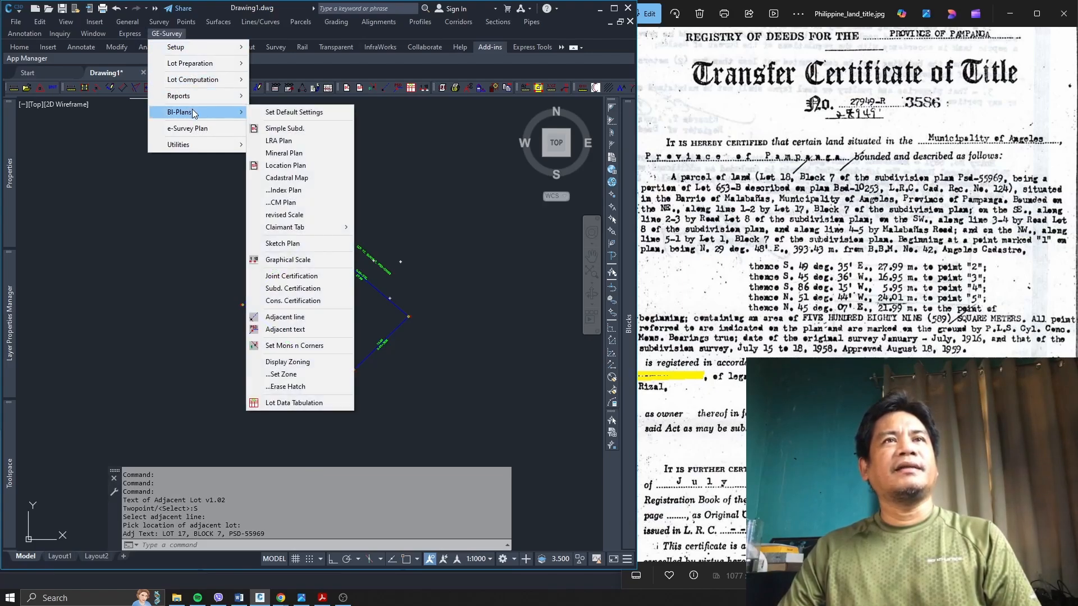
pyautogui.click(285, 329)
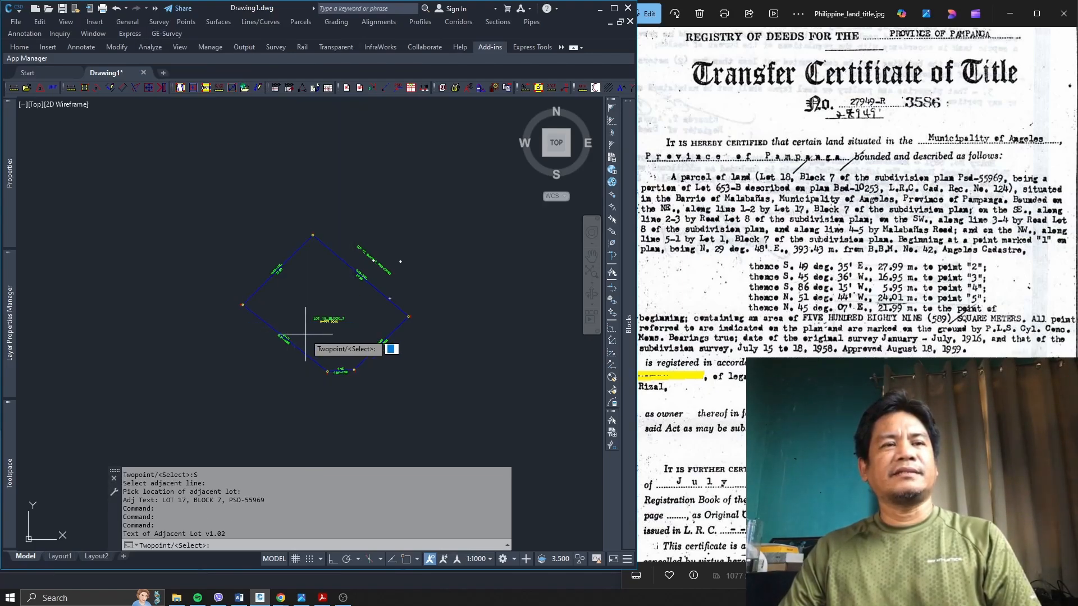
pyautogui.click(398, 327)
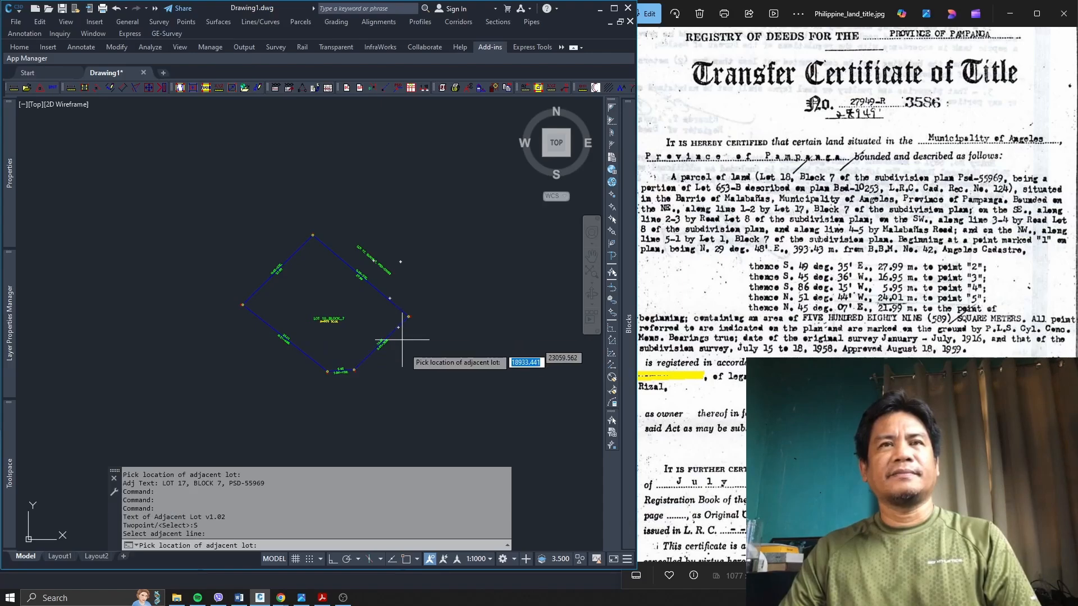
pyautogui.click(410, 359)
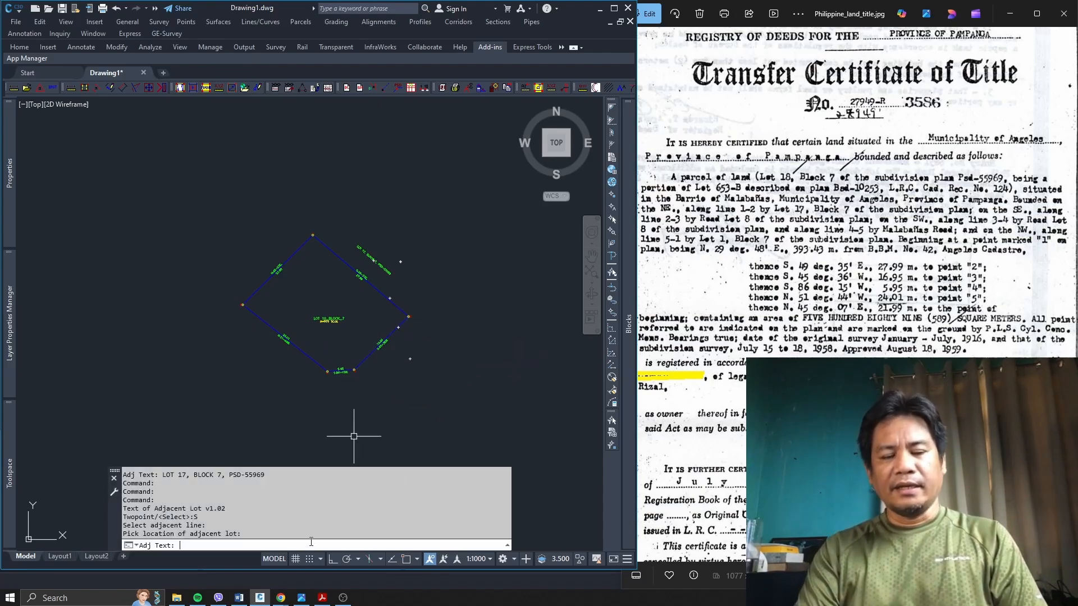
pyautogui.write('ROAD')
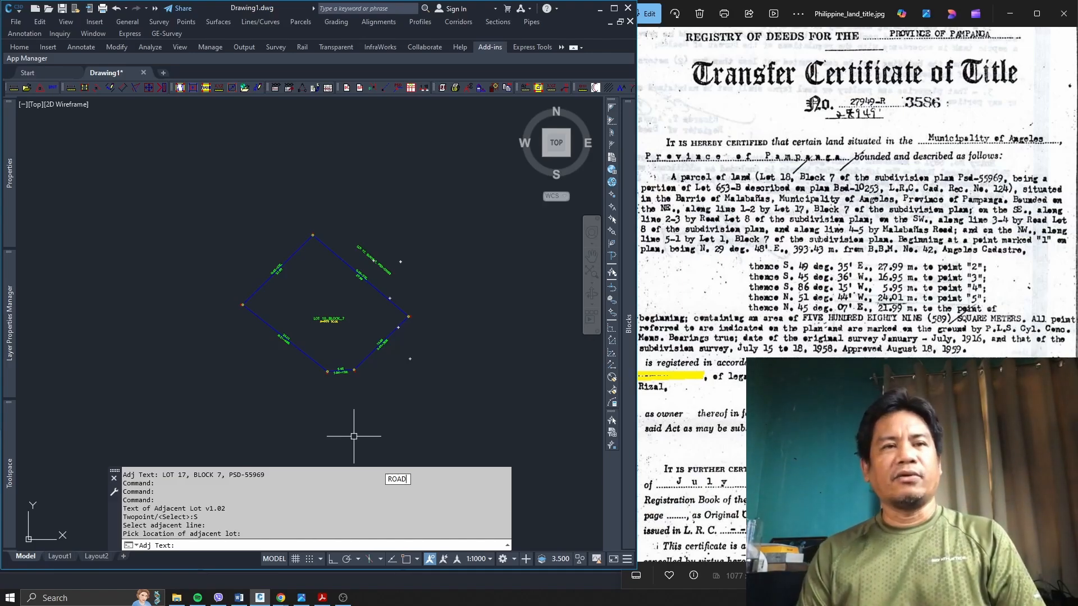
pyautogui.write(' LOT')
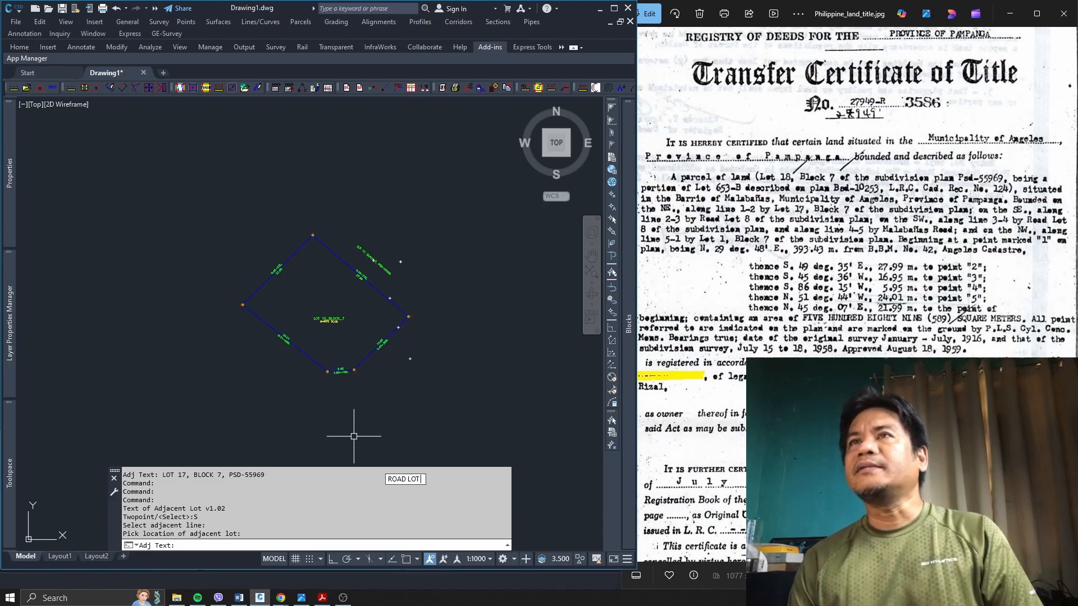
pyautogui.write(' 8')
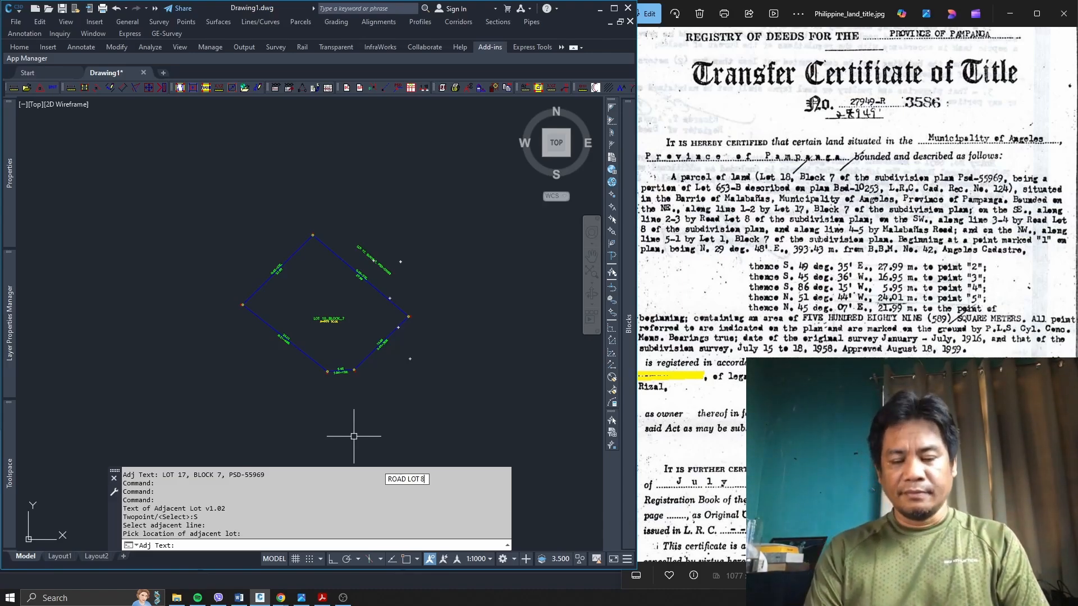
pyautogui.write(', PSD')
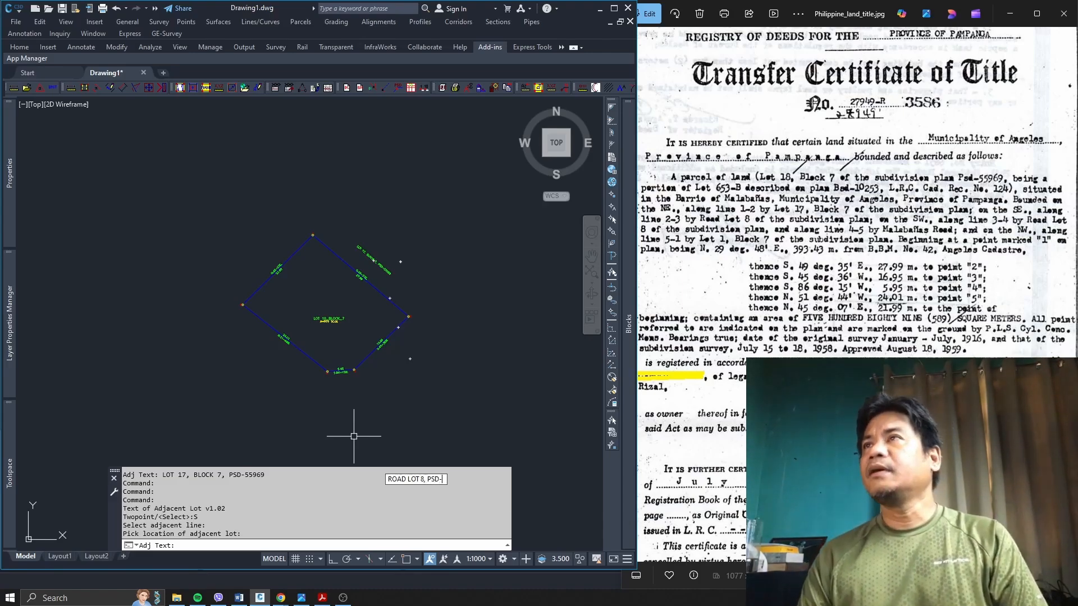
pyautogui.write('-')
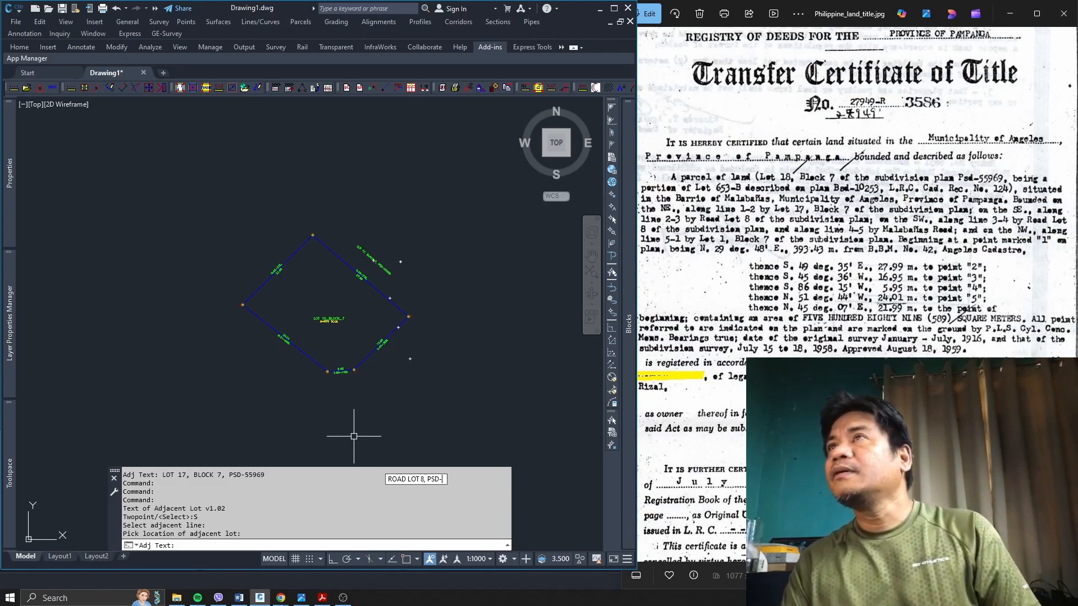
pyautogui.write('55969')
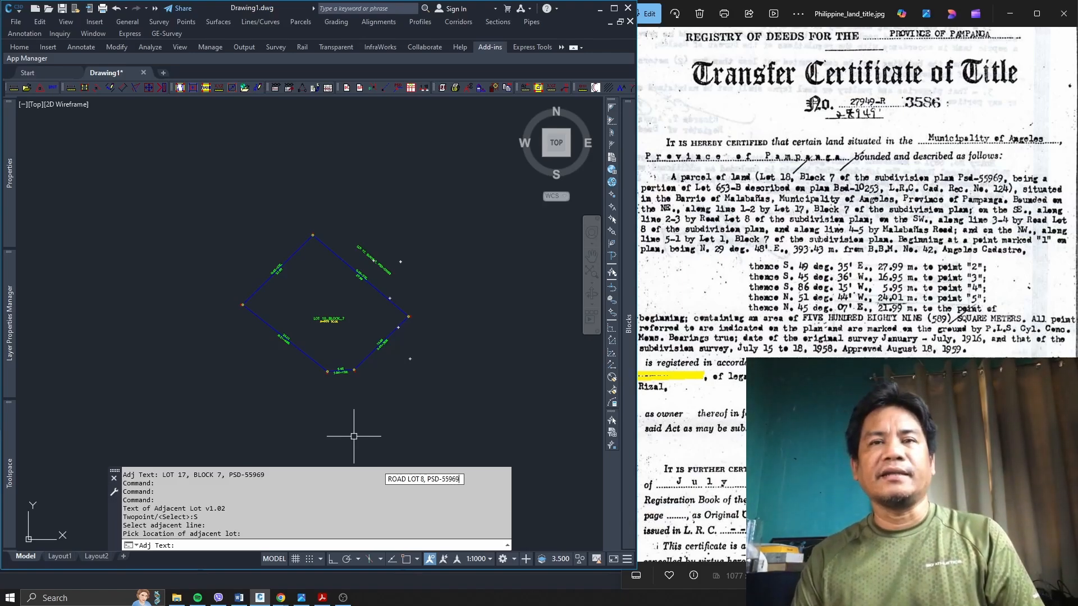
pyautogui.press('Return')
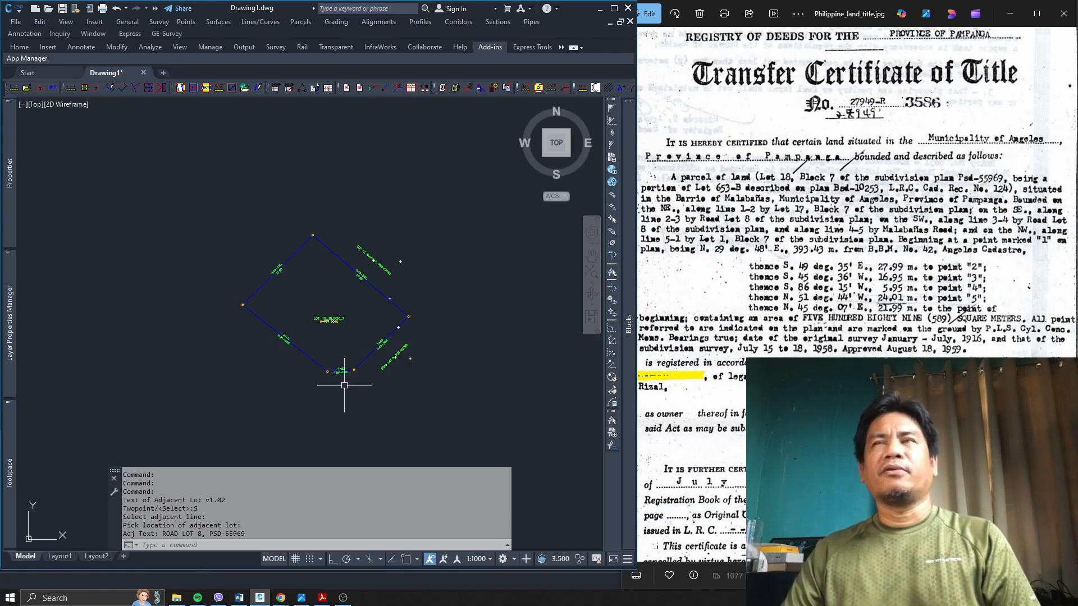
pyautogui.press('Return')
# Step: Place a ROAD LOT 8 label below the short bottom side, line 3-4
pyautogui.write('S')
pyautogui.press('Return')
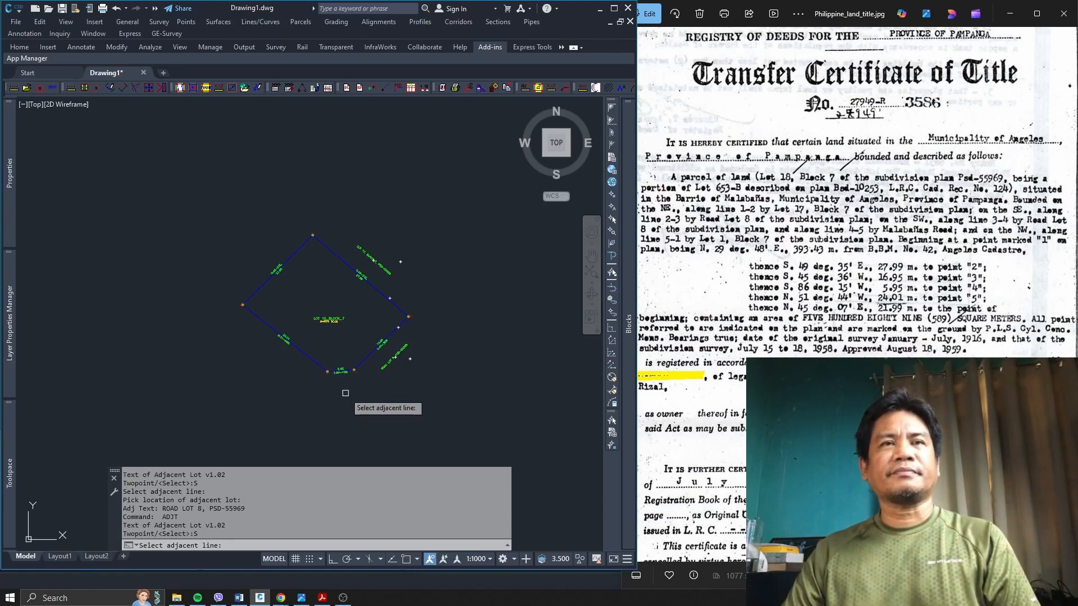
pyautogui.scroll(6, 345, 382)
pyautogui.click(359, 330)
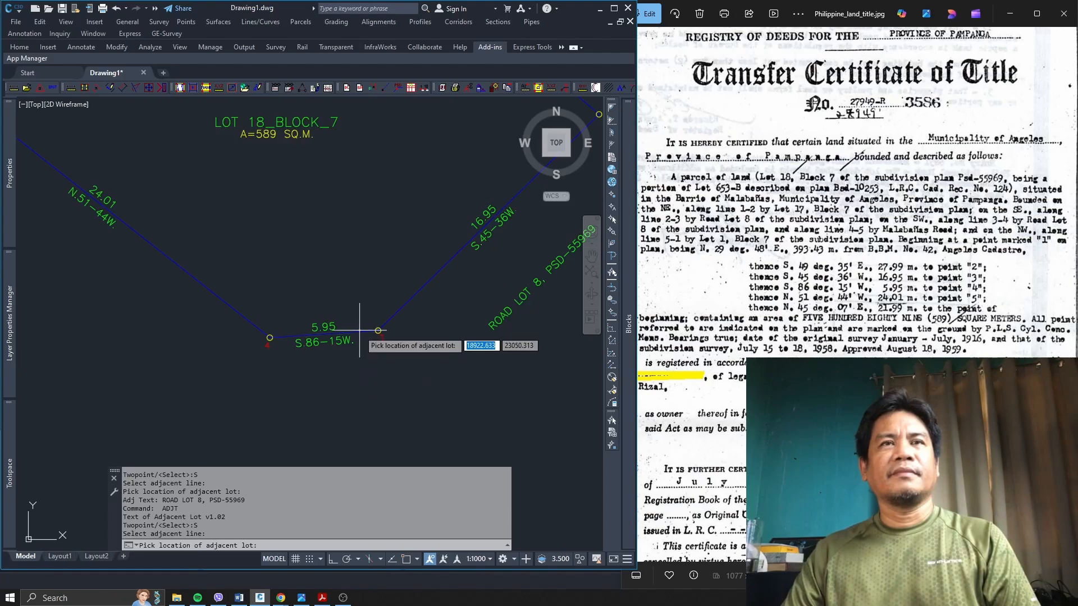
pyautogui.click(356, 391)
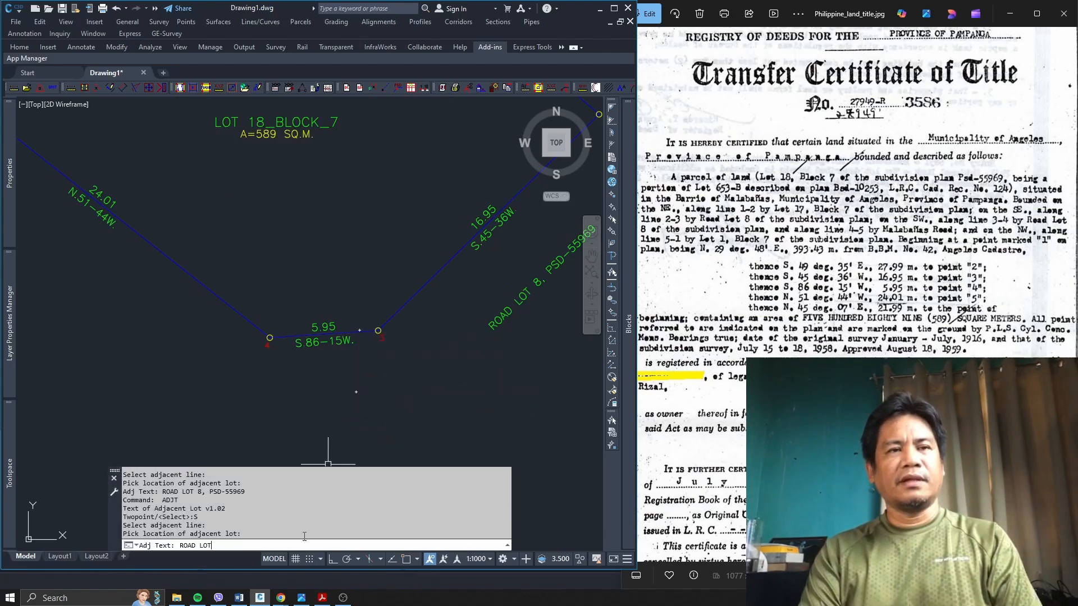
pyautogui.press('Return')
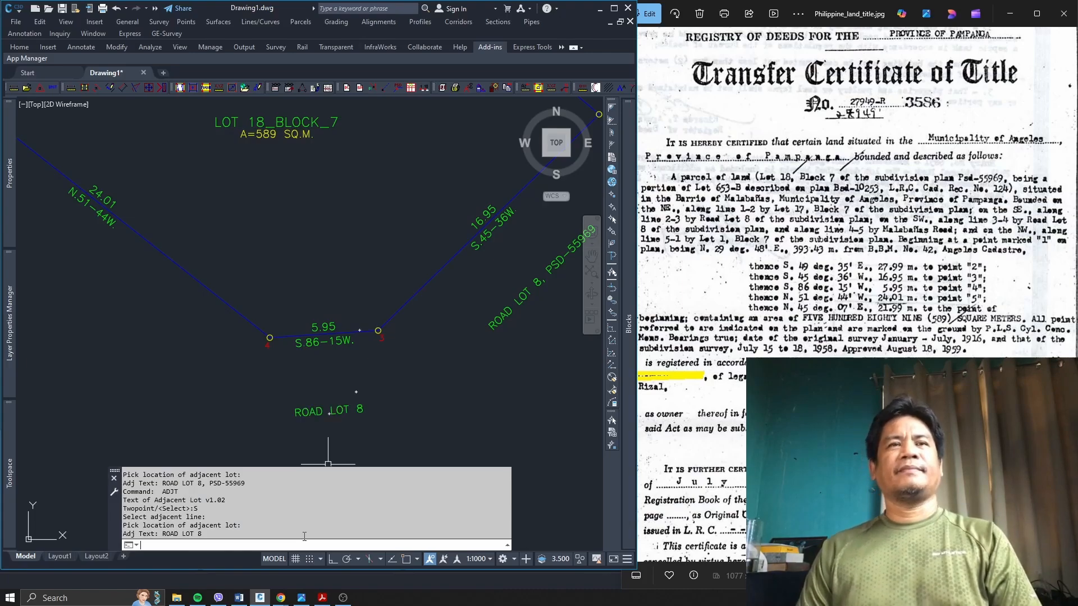
pyautogui.scroll(-4, 381, 322)
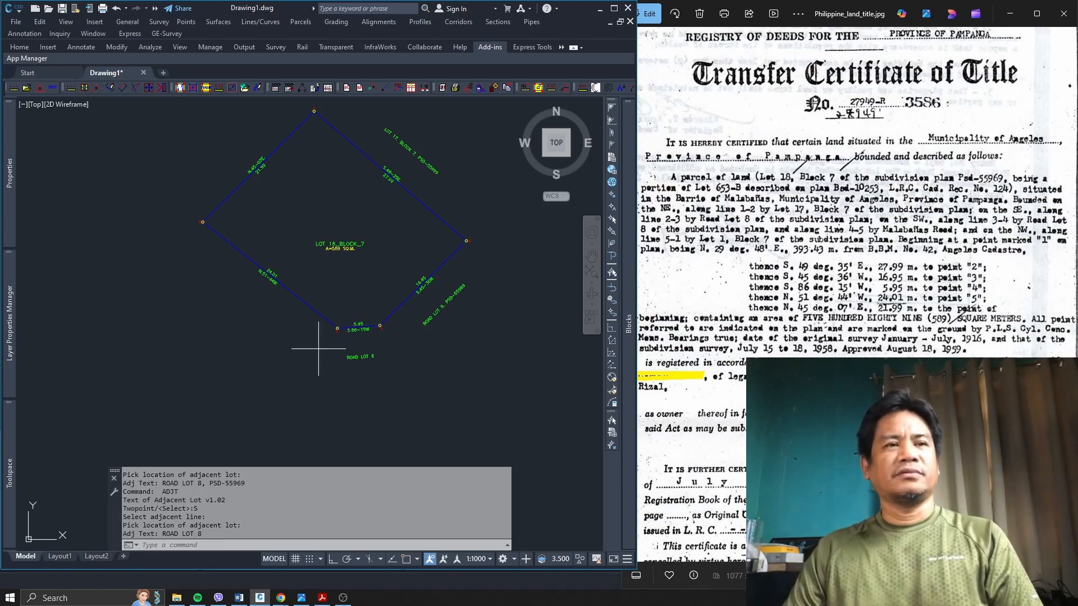
# Step: Start another adjacent label by selecting the lower-left lot side for the road
pyautogui.press('Return')
pyautogui.write('S')
pyautogui.press('Return')
pyautogui.click(313, 308)
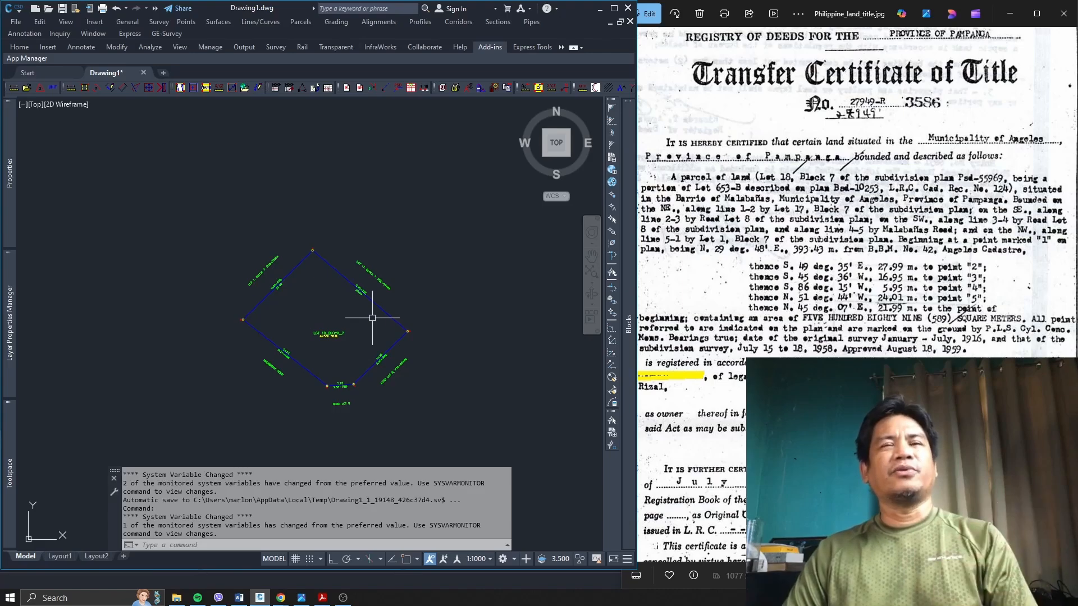
# Step: Draw the adjacent-lot boundary extension on the lower-left side with the Adjacent line tool
pyautogui.click(164, 33)
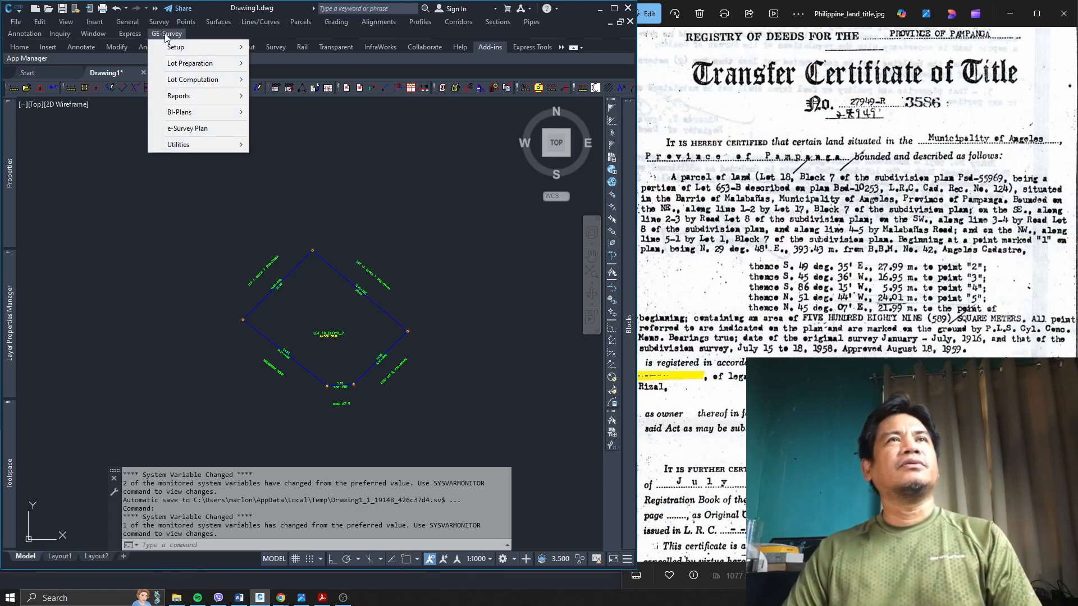
pyautogui.moveTo(212, 113)
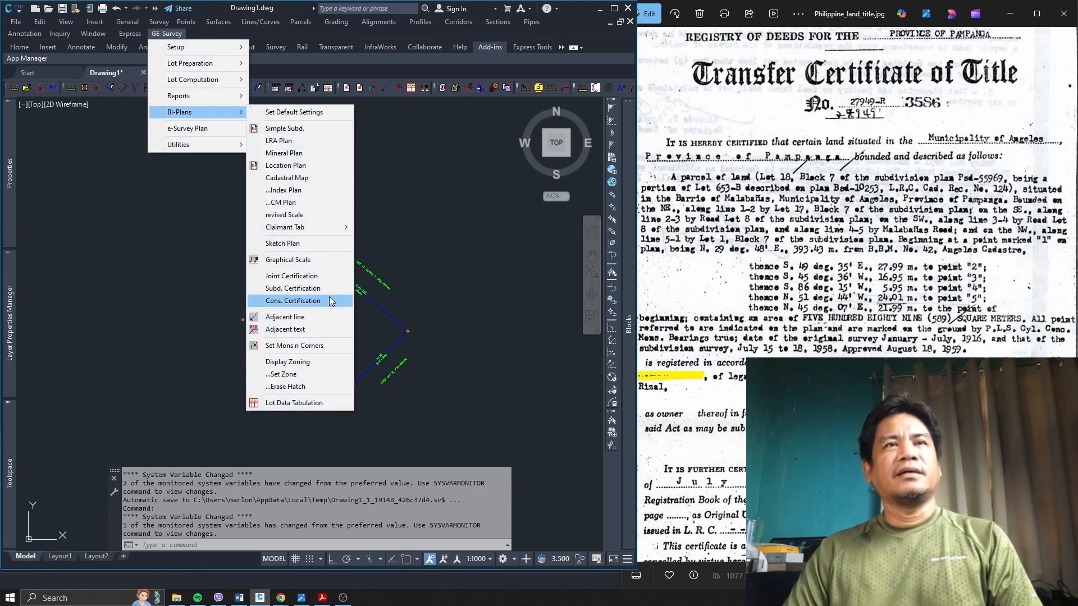
pyautogui.click(320, 318)
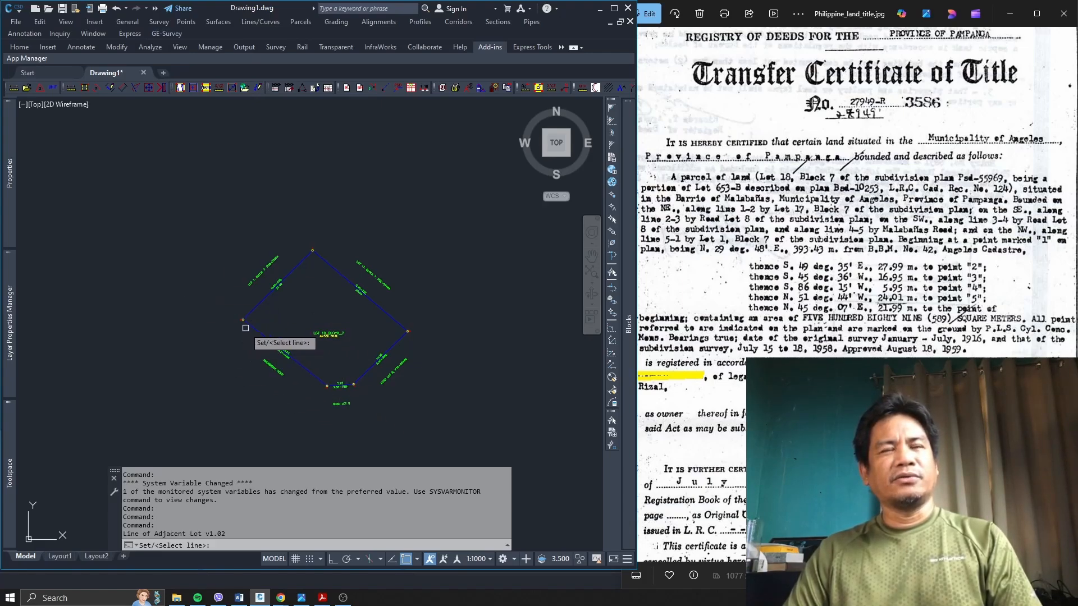
pyautogui.click(250, 325)
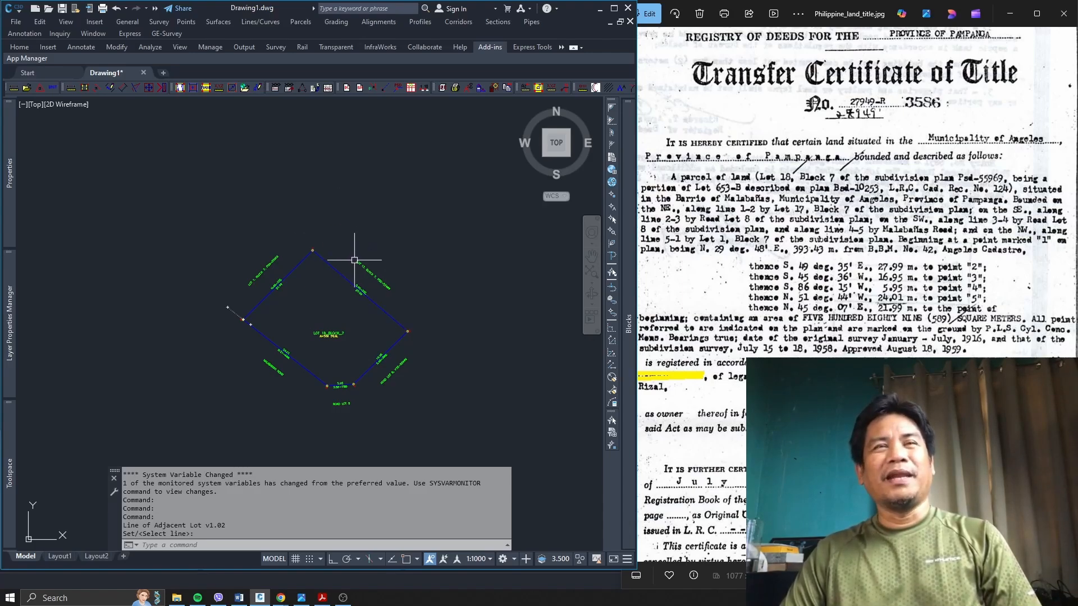
# Step: Add adjacent-lot extensions to the upper-right, lower-right and short bottom sides
pyautogui.click(359, 290)
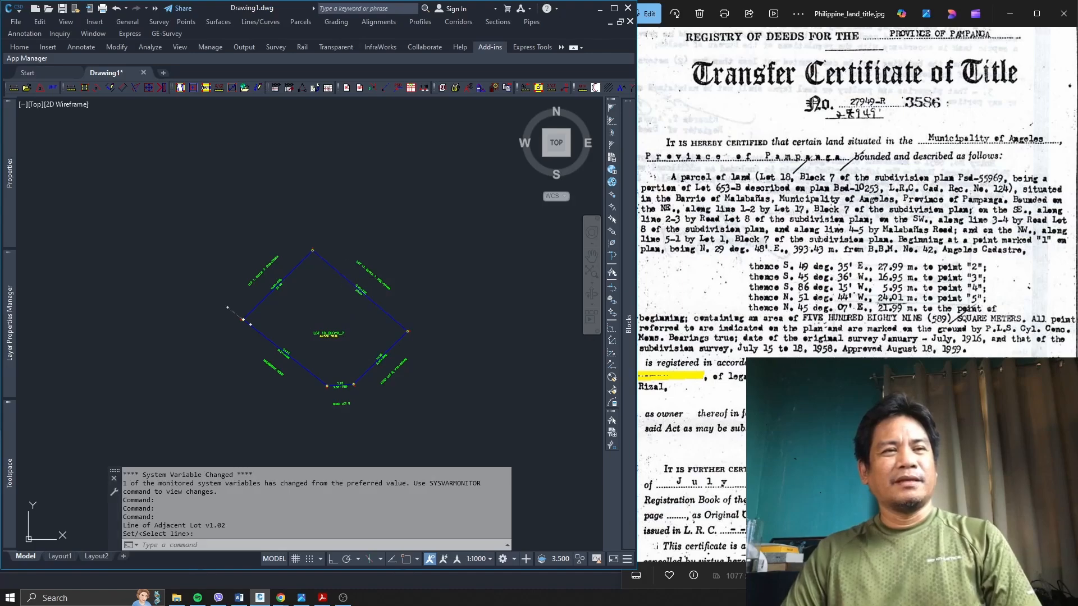
pyautogui.press('Return')
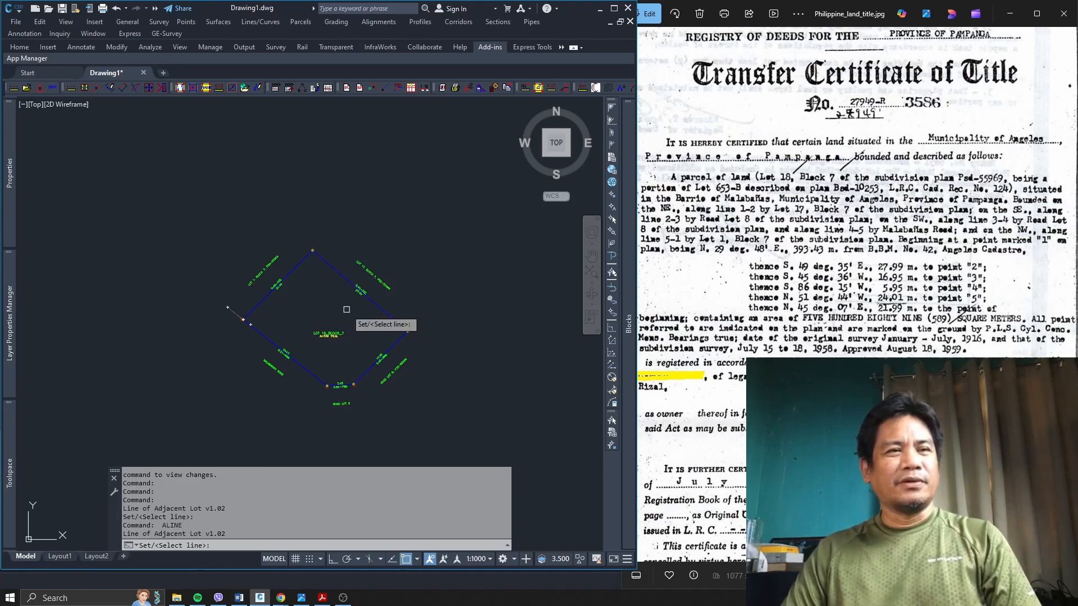
pyautogui.click(320, 256)
pyautogui.press('Return')
pyautogui.click(397, 340)
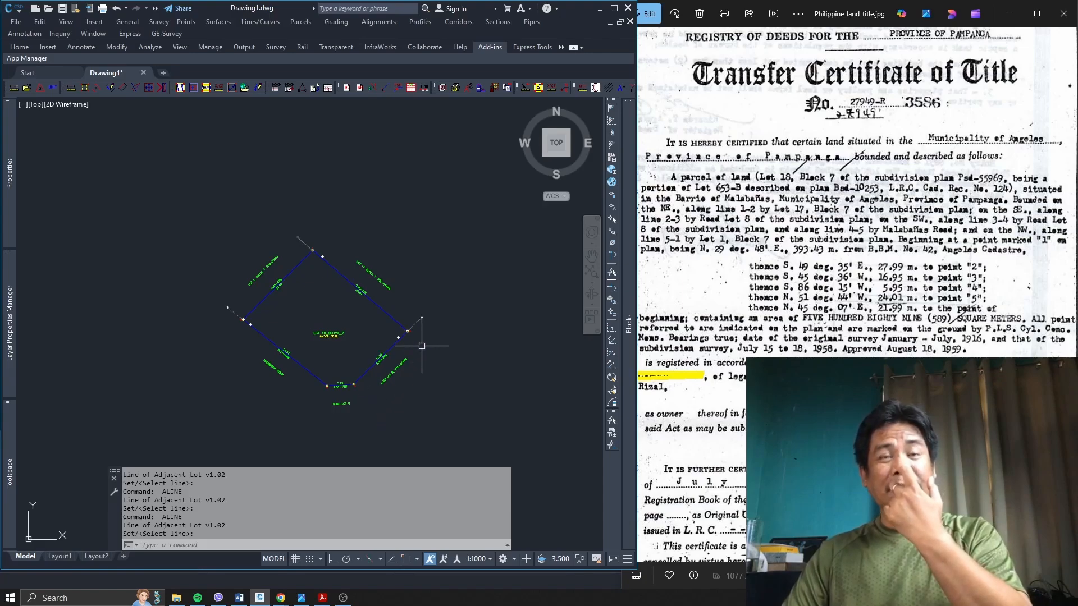
pyautogui.scroll(4, 370, 381)
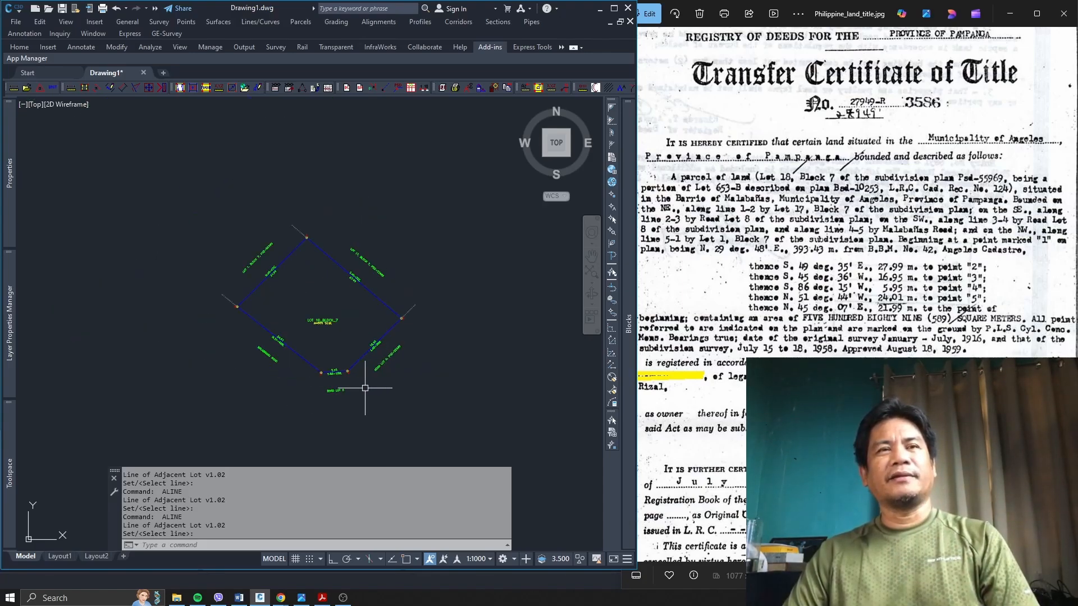
pyautogui.scroll(-2, 320, 382)
pyautogui.press('Return')
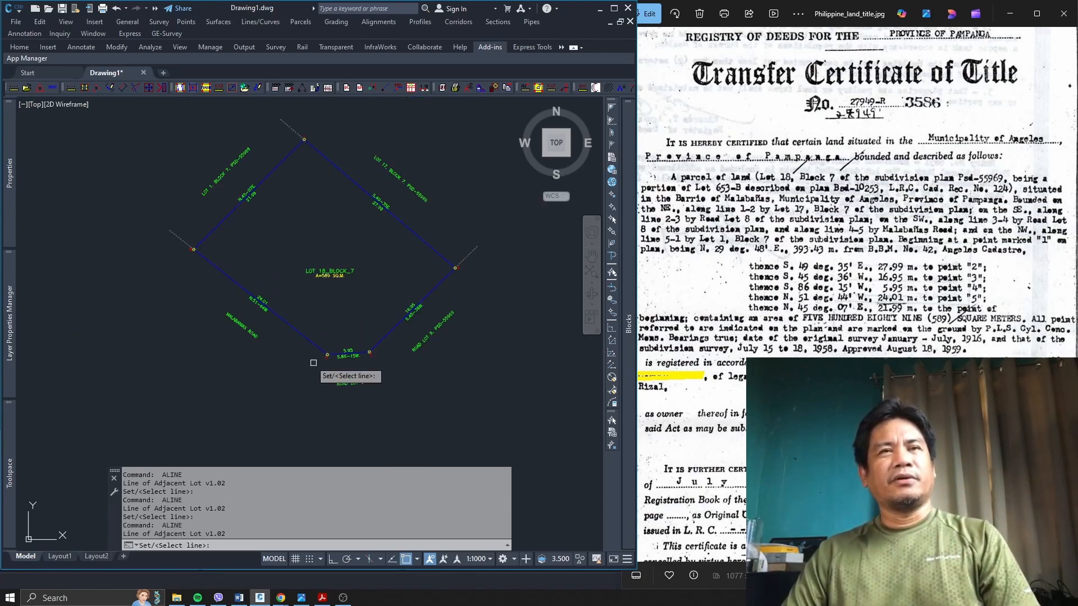
pyautogui.click(317, 344)
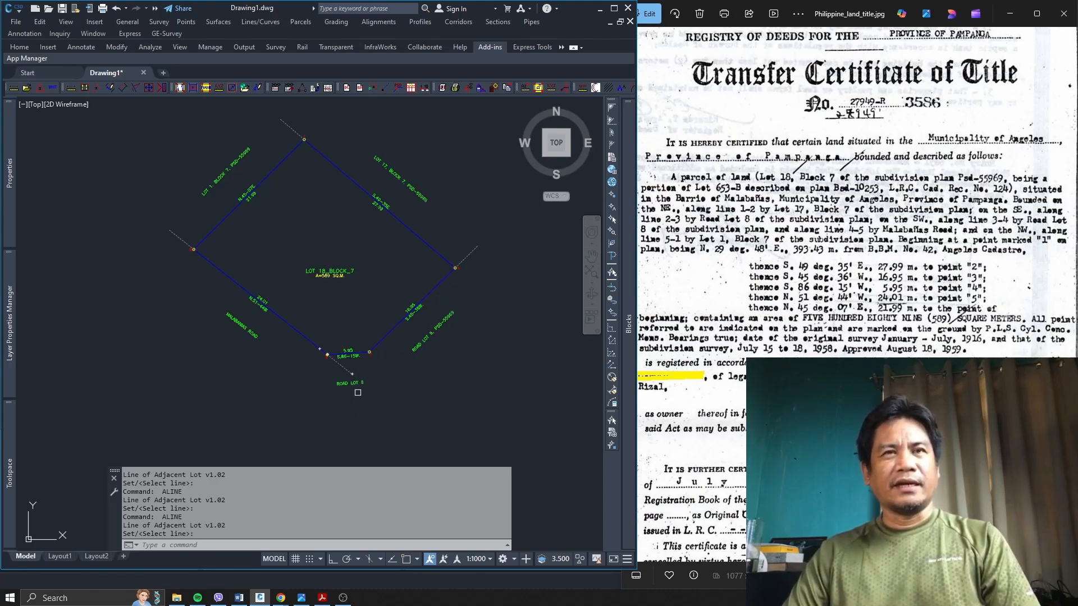
# Step: Erase the stray road-lot label under line 3-4
pyautogui.write('e')
pyautogui.press('Return')
pyautogui.click(352, 383)
# Step: Finish the erase and zoom around the lot to review its labels and extensions
pyautogui.press('Return')
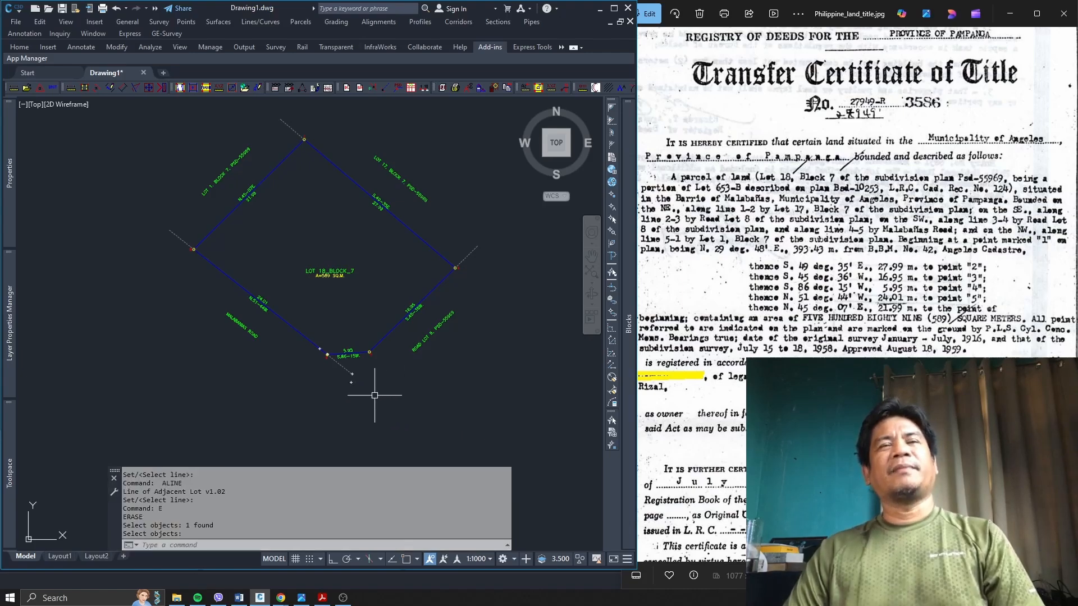
pyautogui.scroll(-4, 359, 385)
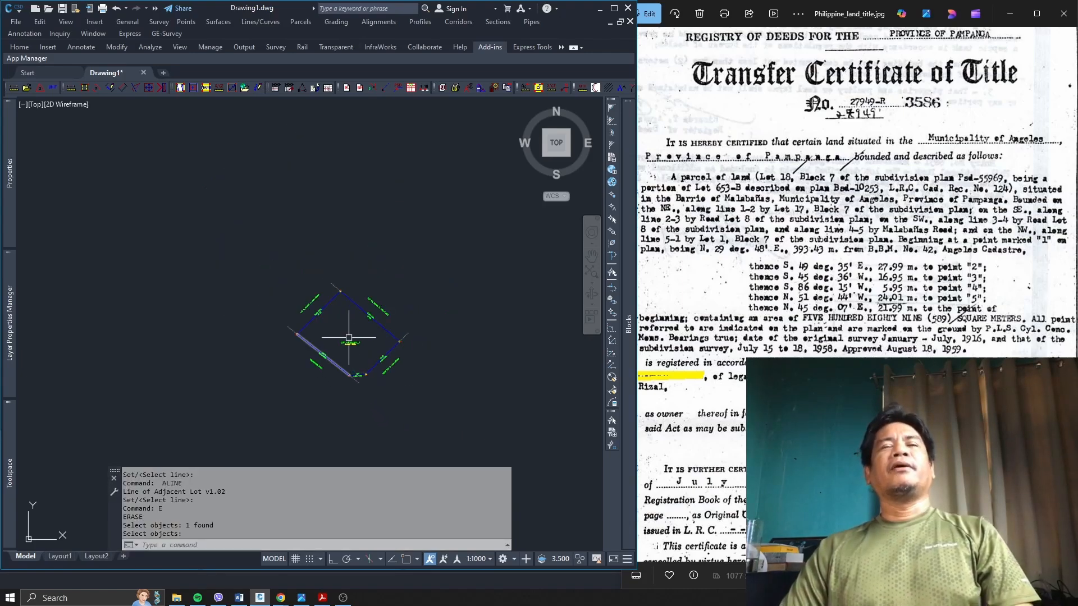
pyautogui.scroll(2, 344, 319)
pyautogui.scroll(-2, 336, 314)
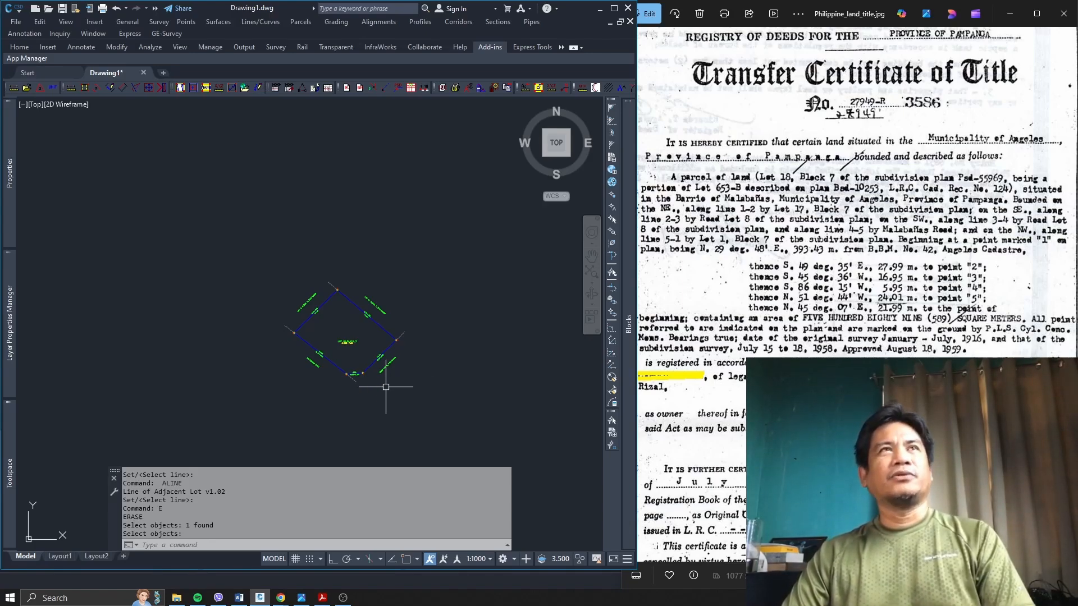
# Step: Insert the sketch plan sheet with border and title block, scaled from the Lot 18 number text
pyautogui.click(165, 35)
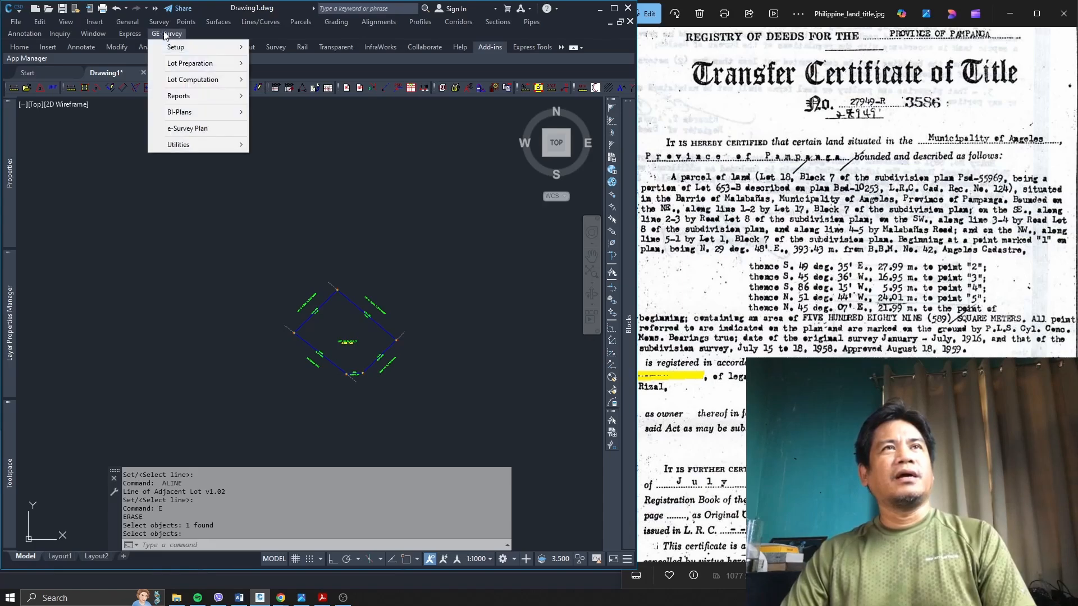
pyautogui.moveTo(193, 115)
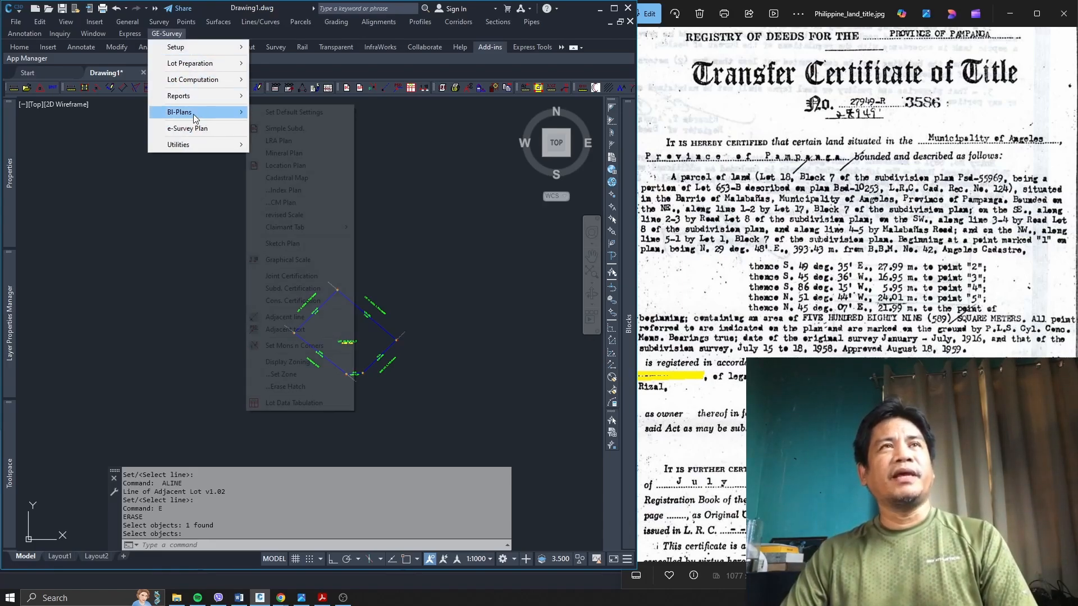
pyautogui.click(314, 169)
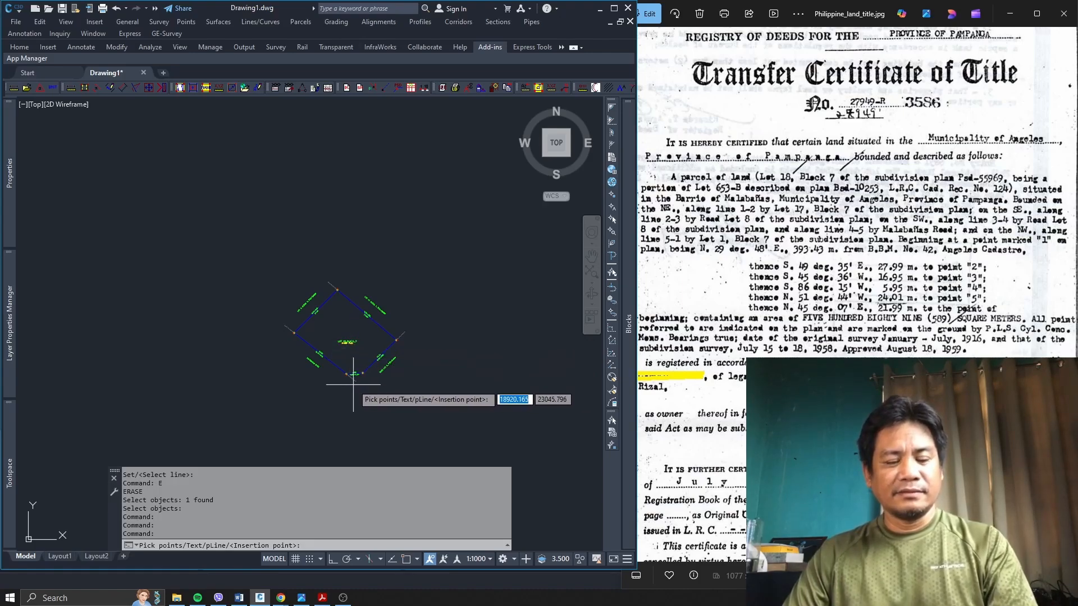
pyautogui.write('T')
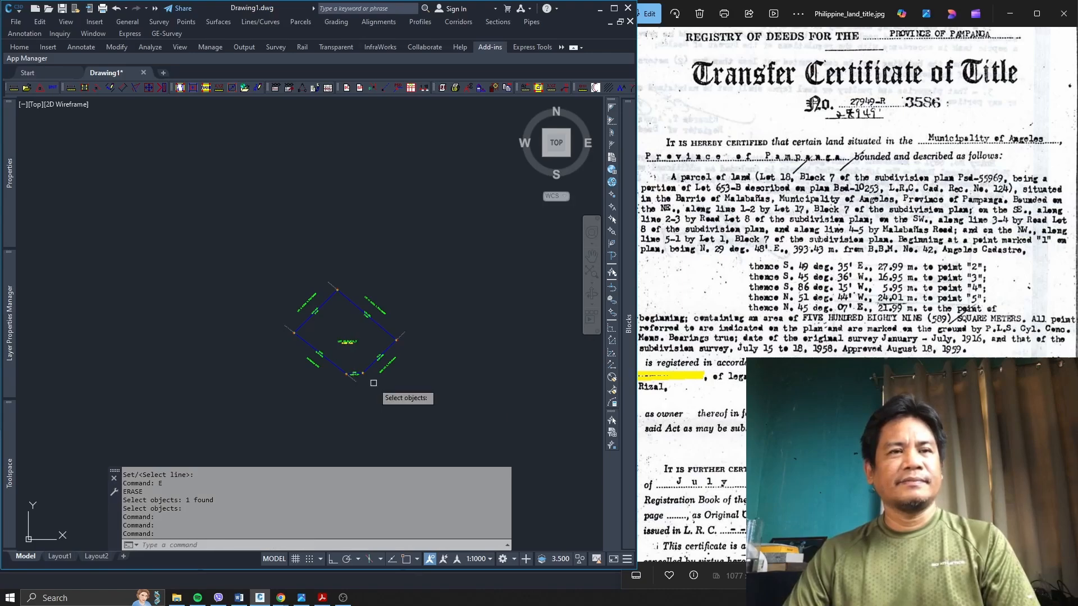
pyautogui.press('Return')
pyautogui.scroll(3, 336, 340)
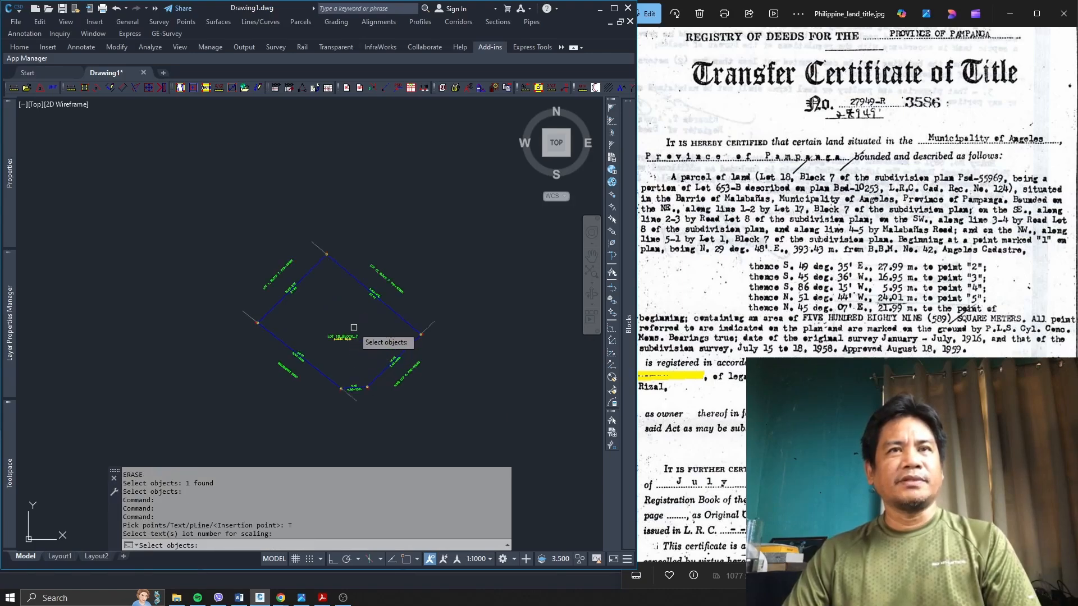
pyautogui.click(326, 337)
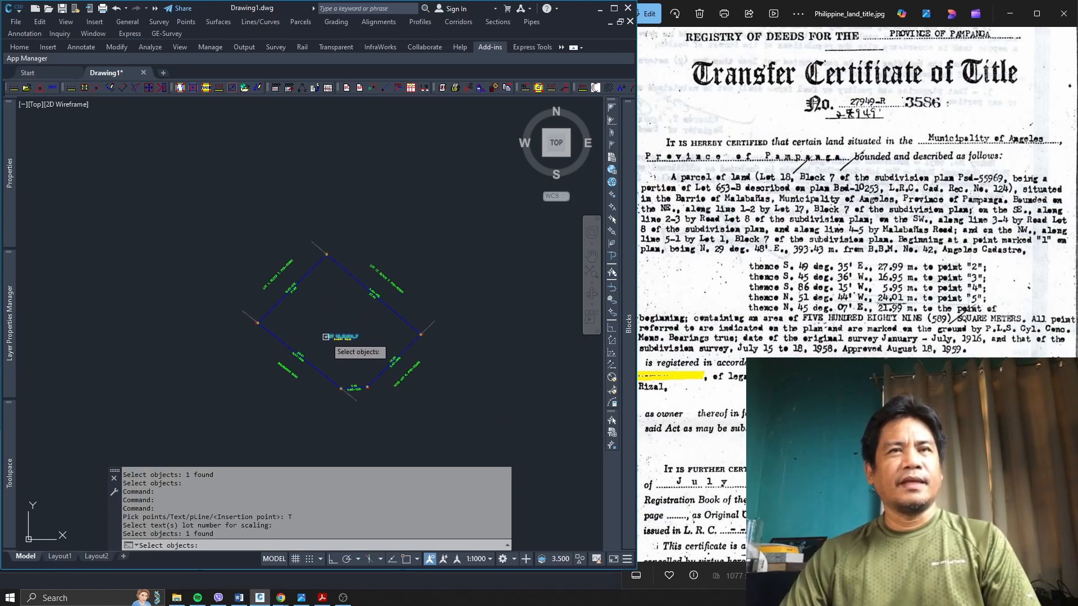
pyautogui.press('Return')
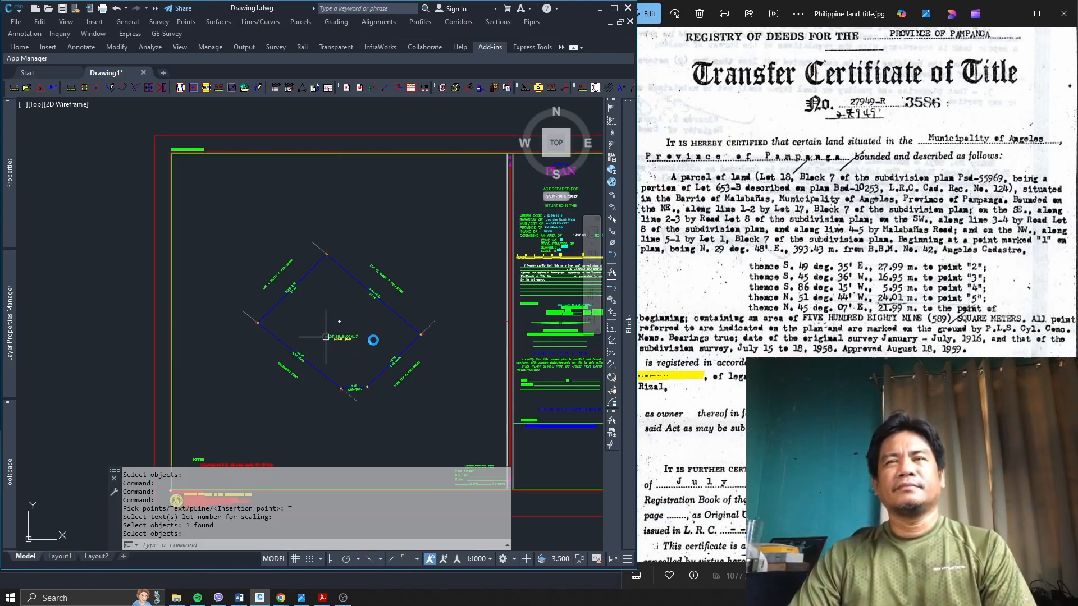
pyautogui.scroll(-2, 355, 270)
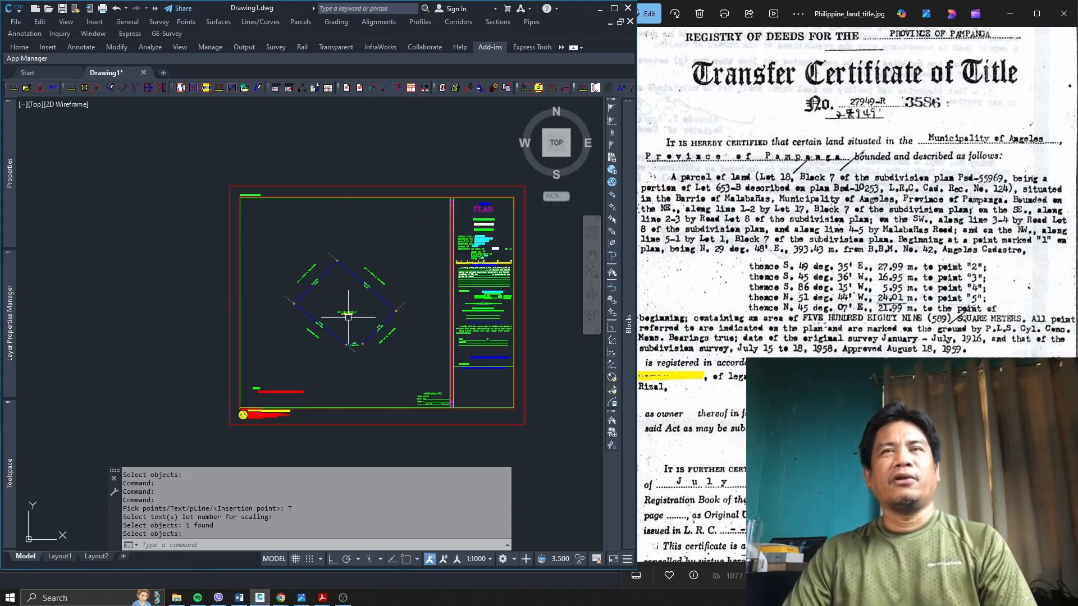
pyautogui.scroll(4, 503, 220)
pyautogui.scroll(2, 491, 227)
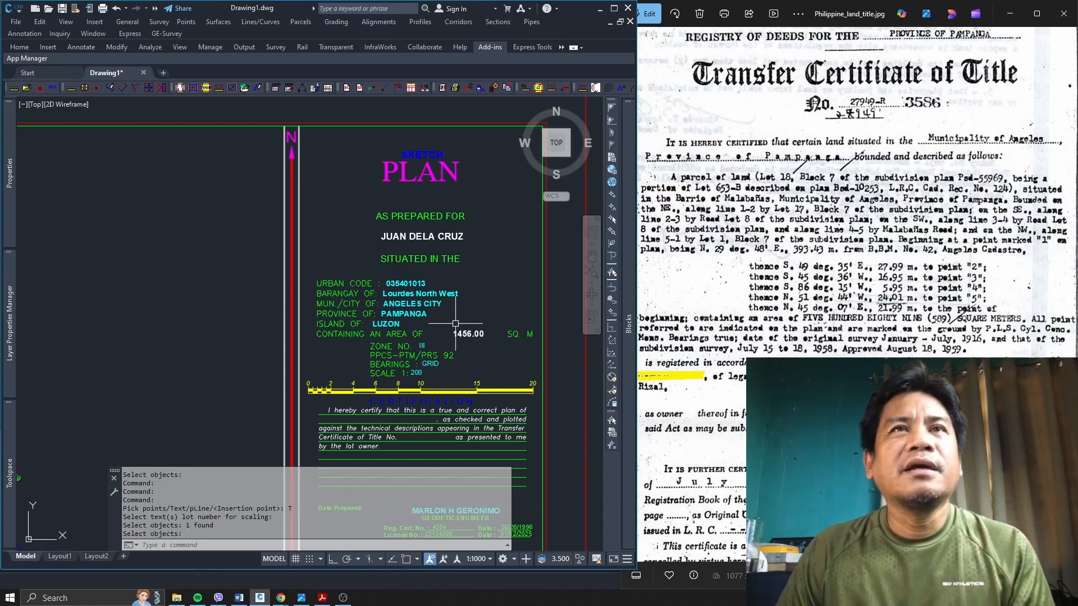
pyautogui.scroll(1, 455, 324)
pyautogui.scroll(1, 443, 314)
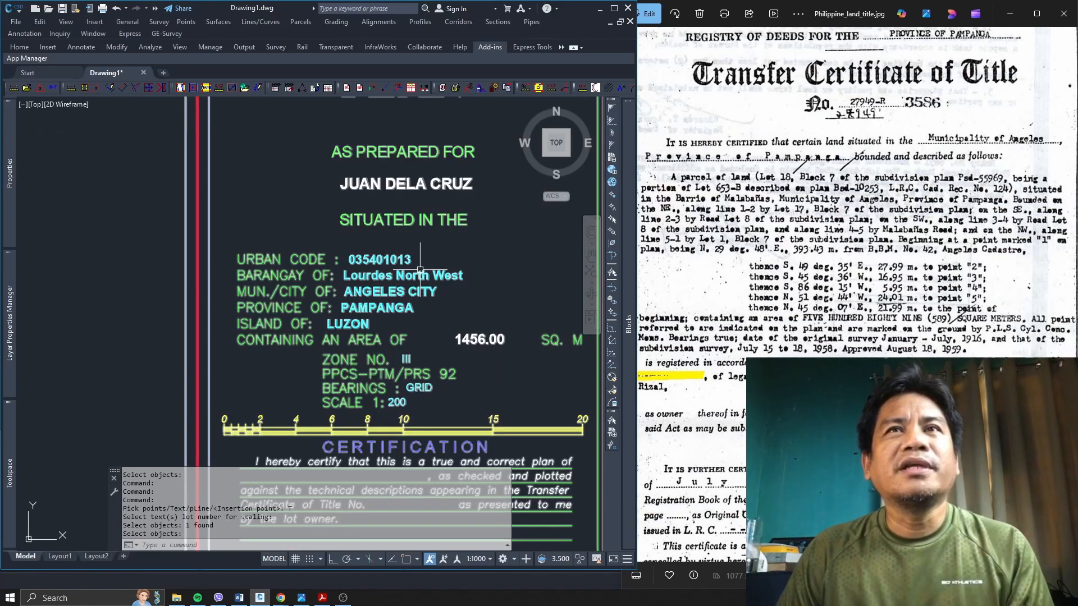
pyautogui.scroll(-2, 418, 297)
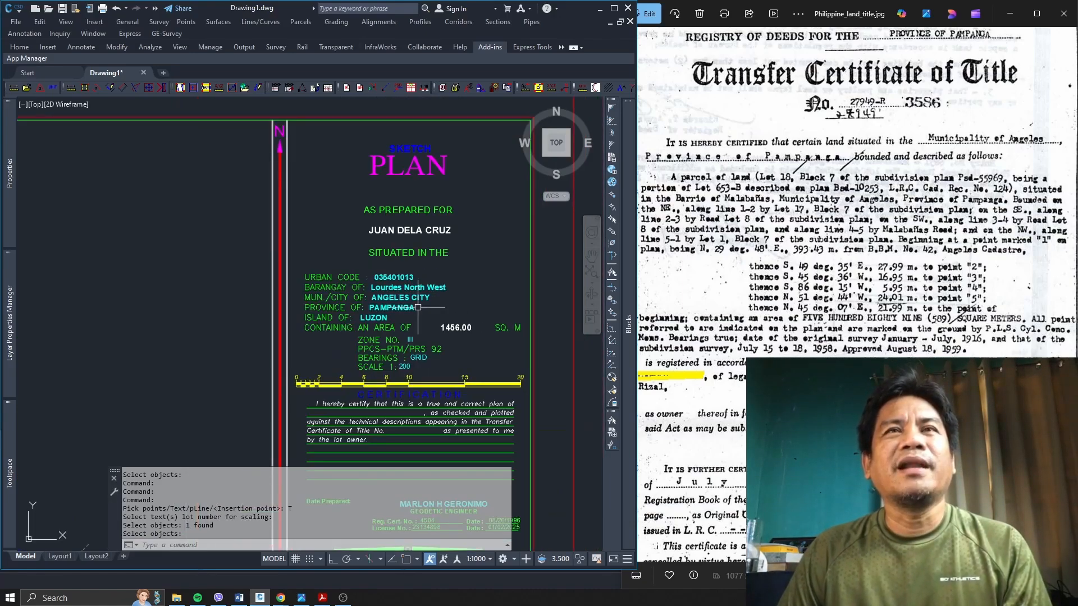
pyautogui.scroll(2, 418, 307)
pyautogui.scroll(-2, 418, 307)
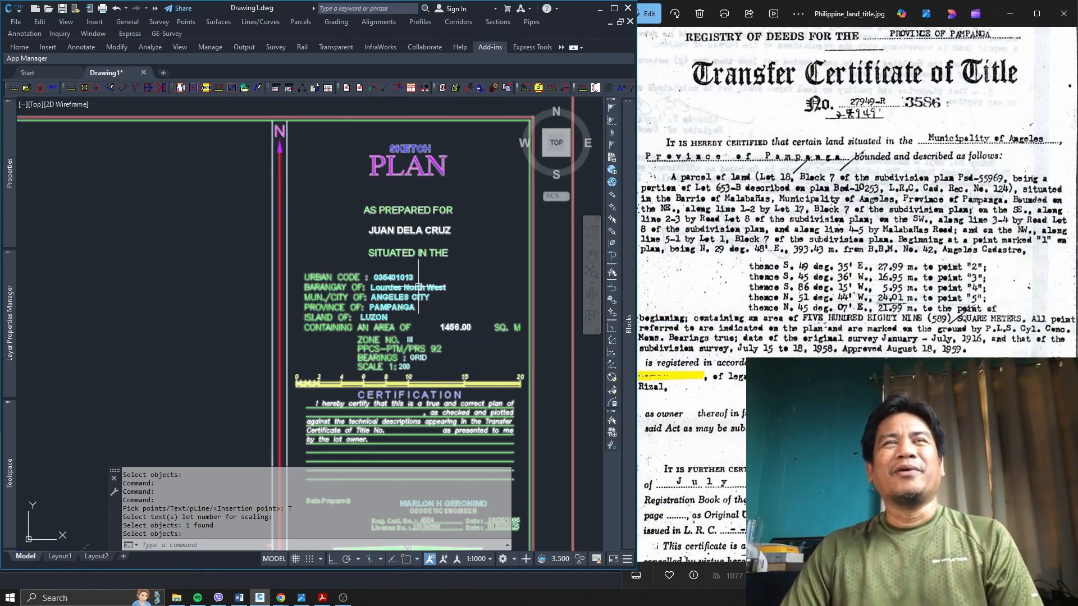
pyautogui.scroll(-2, 424, 249)
pyautogui.scroll(2, 415, 195)
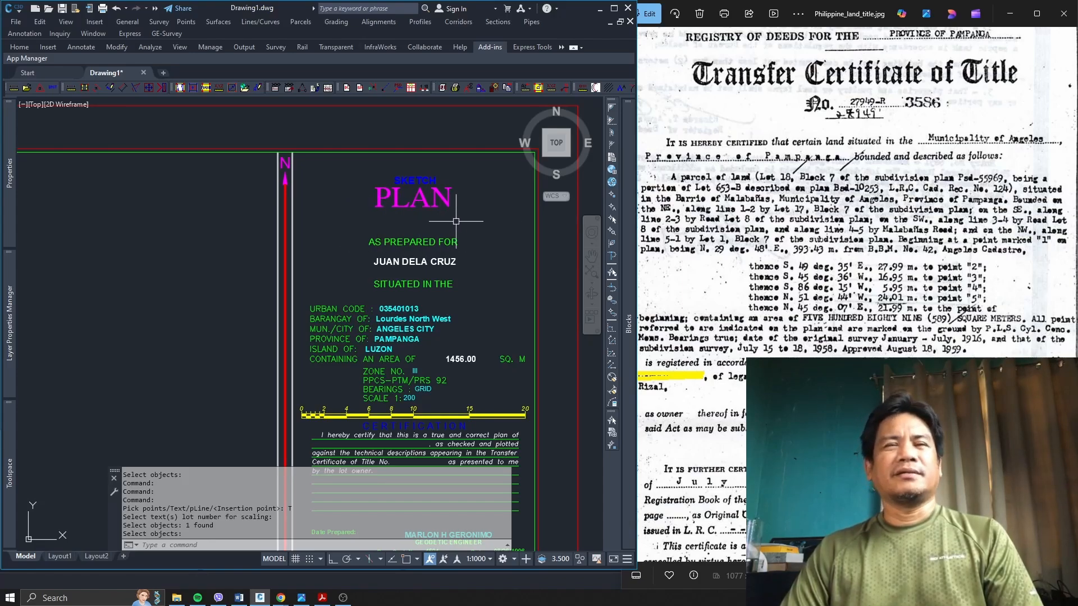
pyautogui.scroll(-6, 456, 222)
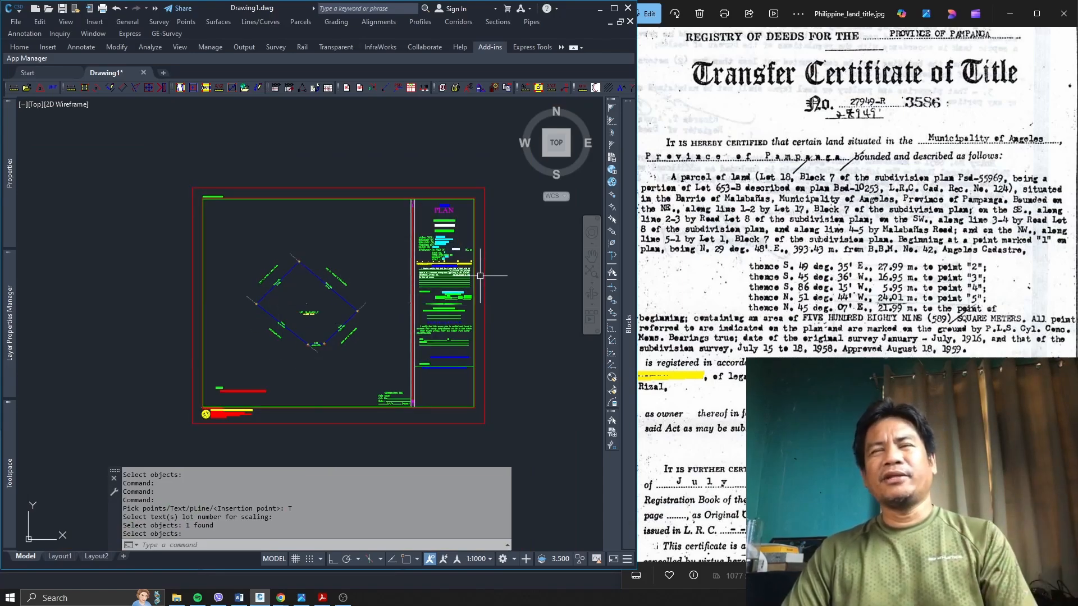
pyautogui.scroll(2, 469, 216)
pyautogui.scroll(2, 469, 217)
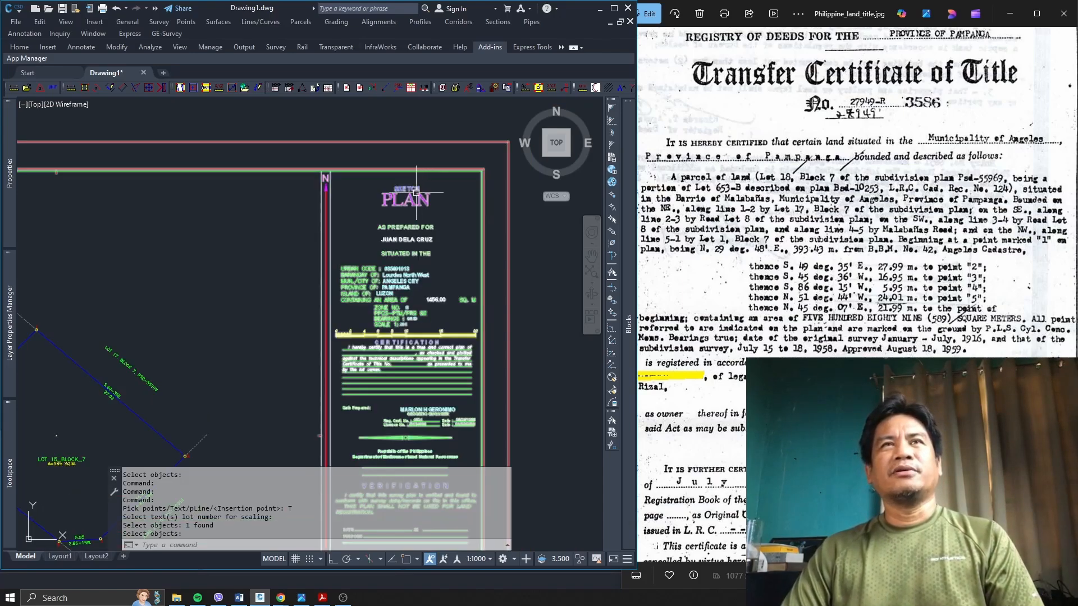
pyautogui.press('Return')
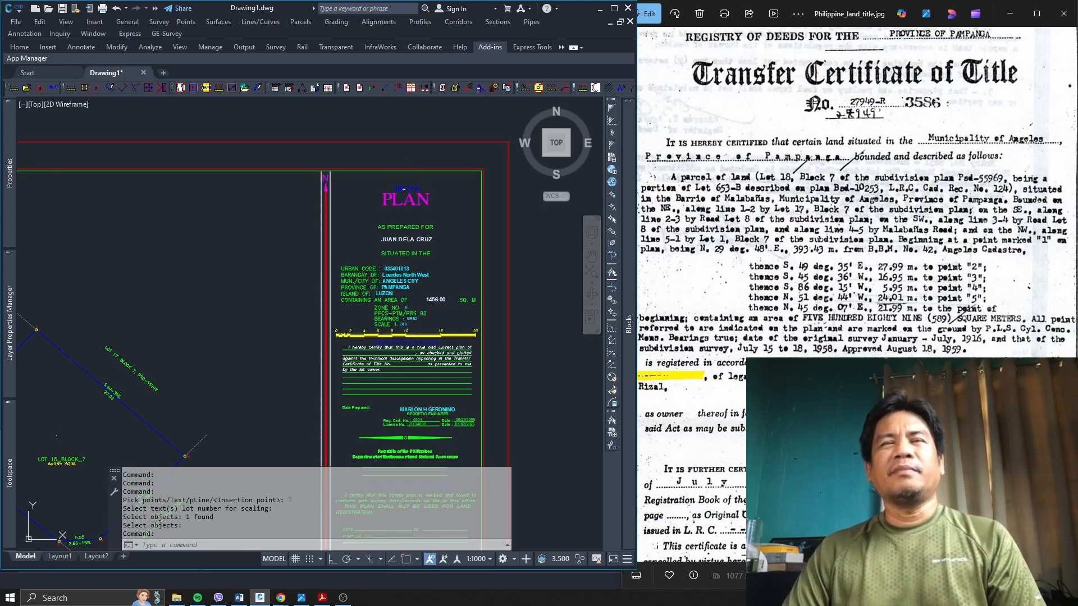
# Step: Set the title block's SUBJECT attribute to LOT 18, BLOCK 7, PSD-55969
pyautogui.doubleClick(404, 190)
pyautogui.click(283, 322)
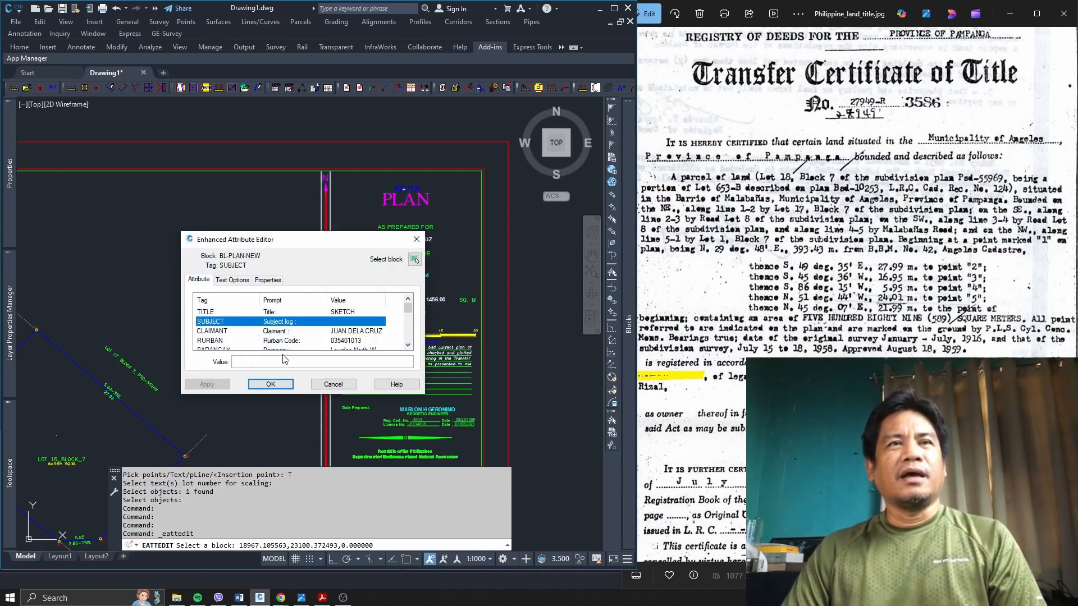
pyautogui.click(285, 362)
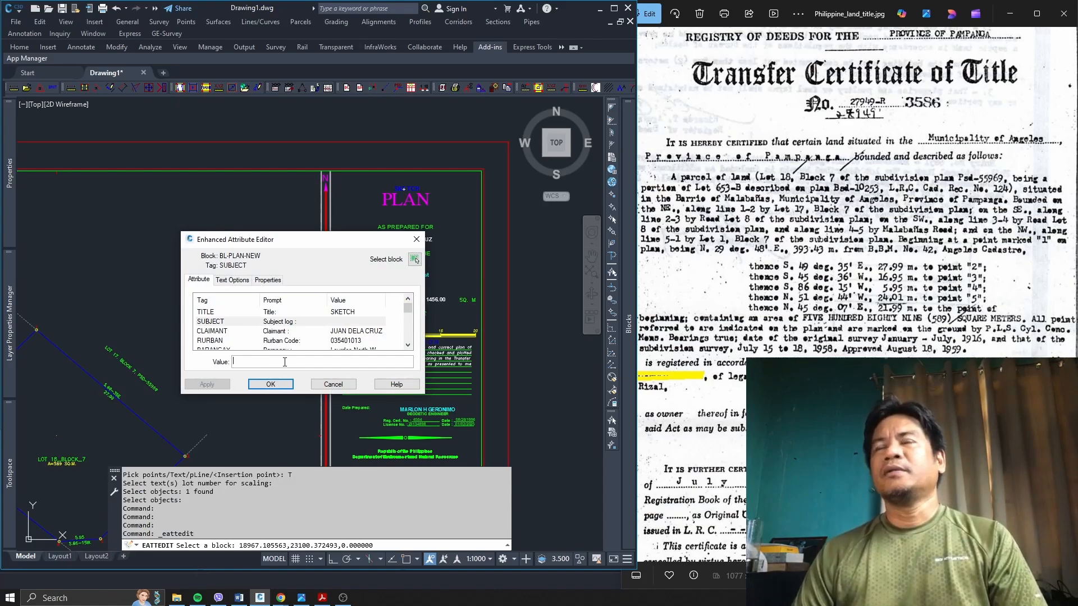
pyautogui.write('LOT 18')
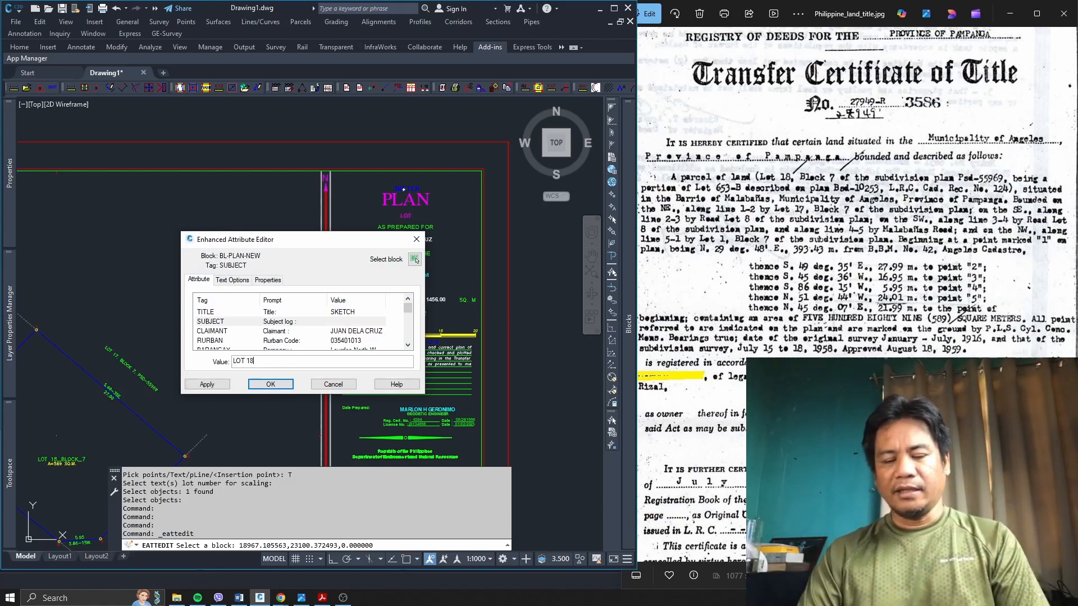
pyautogui.write(', BLOCK ')
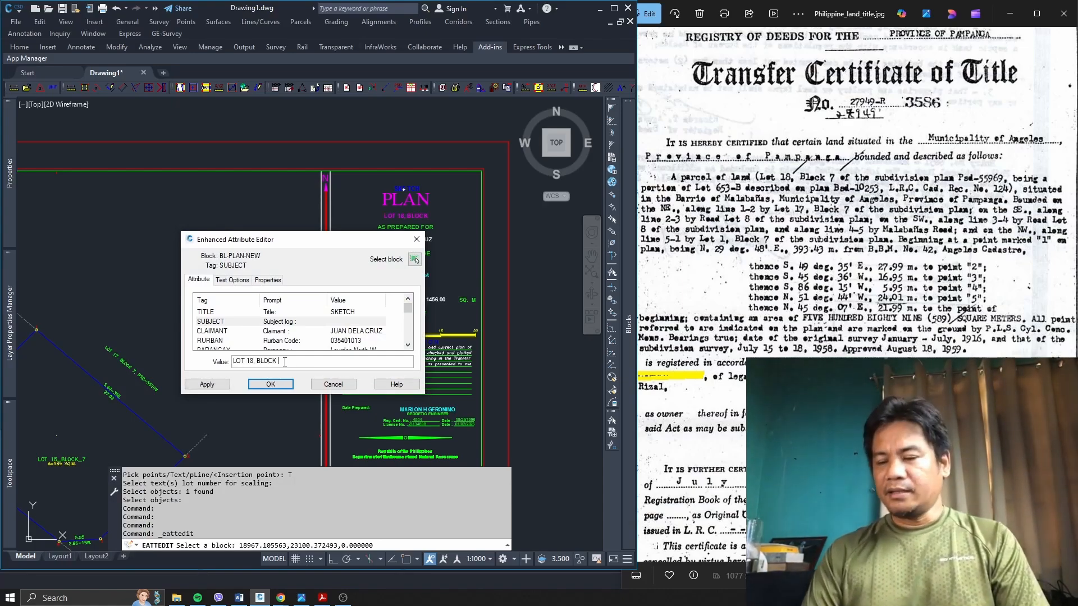
pyautogui.write('7,')
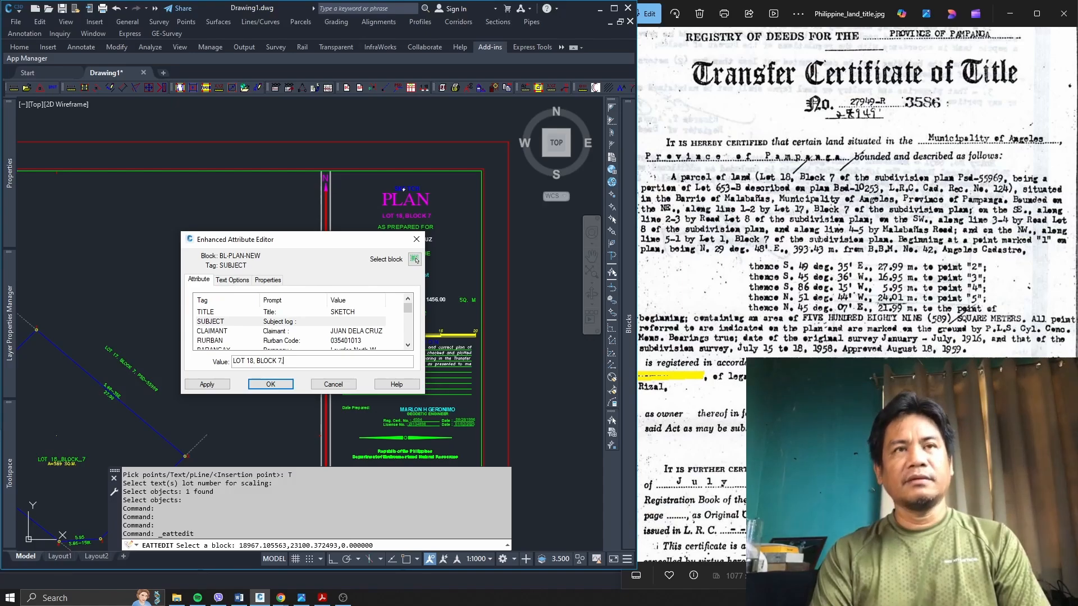
pyautogui.write(' PSD-55969')
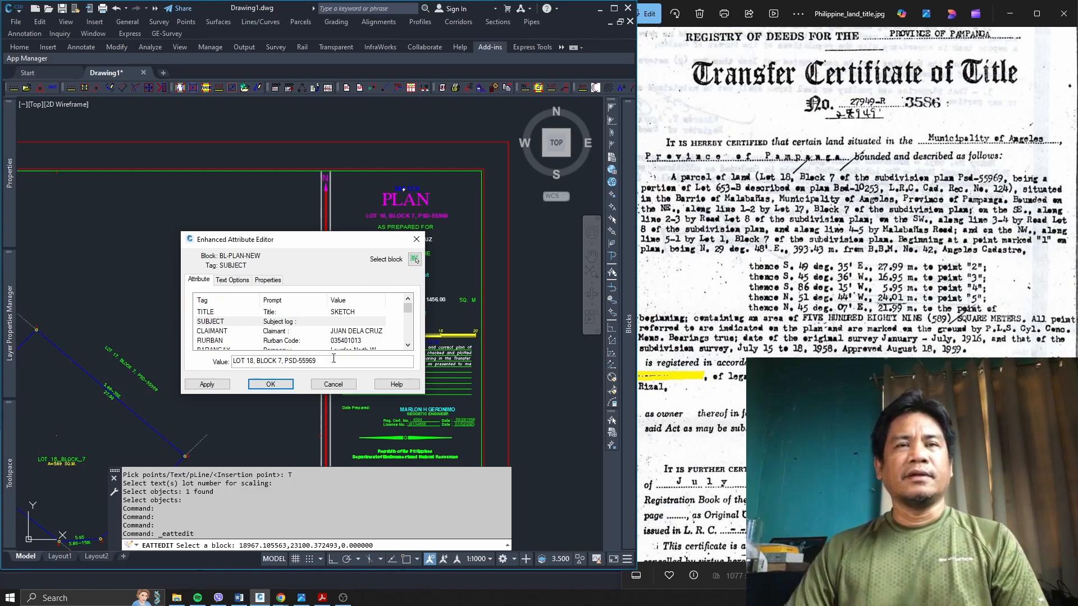
pyautogui.click(407, 345)
pyautogui.click(407, 345)
pyautogui.click(407, 346)
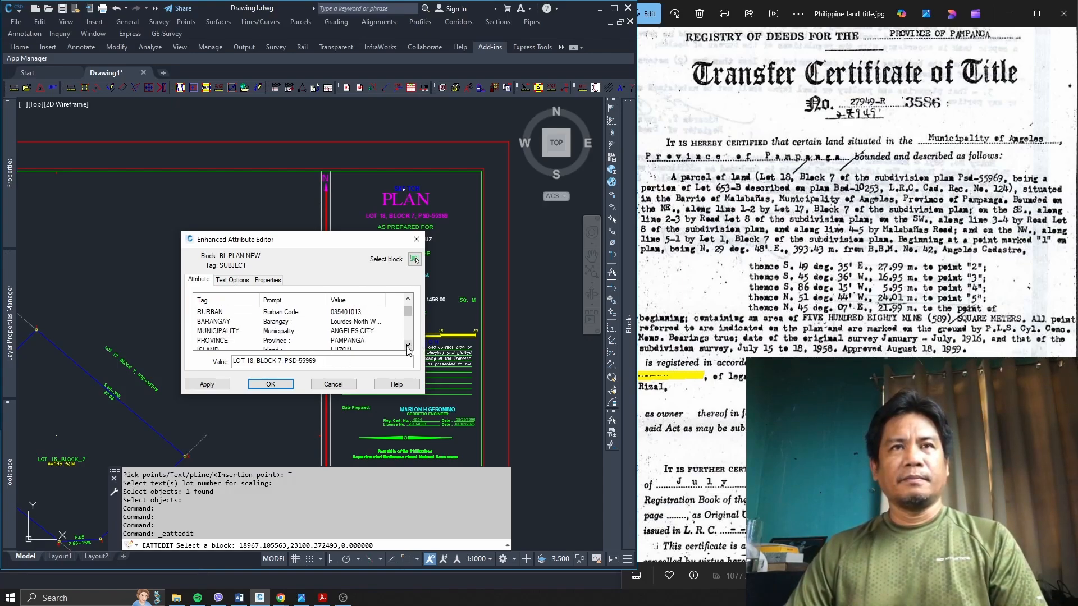
# Step: Replace the BARANGAY value with MALABANAS
pyautogui.click(308, 362)
pyautogui.hotkey('ctrl', 'a')
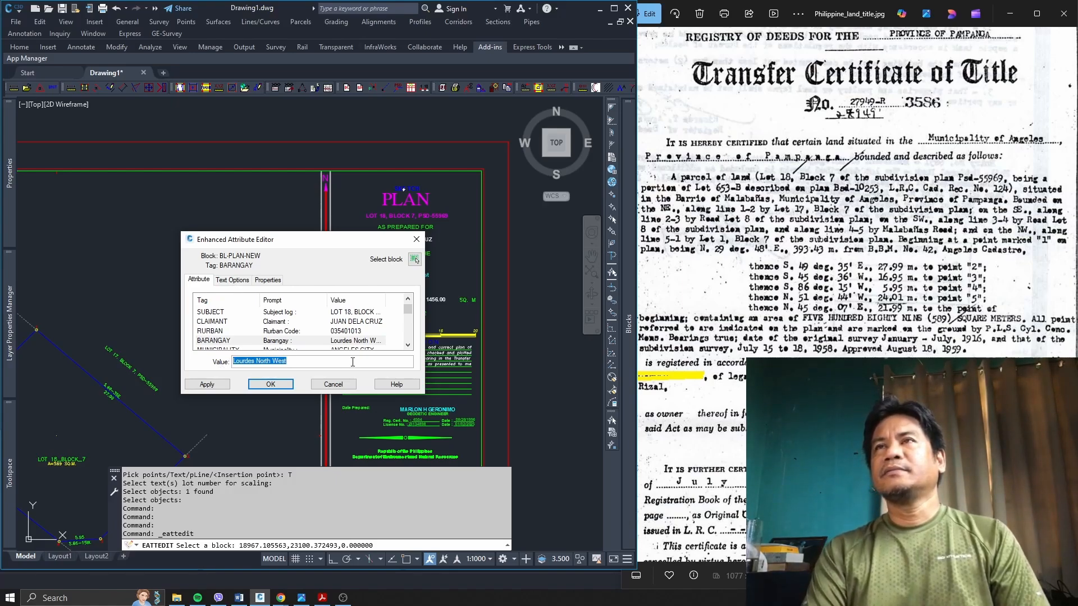
pyautogui.write('MALABANAS')
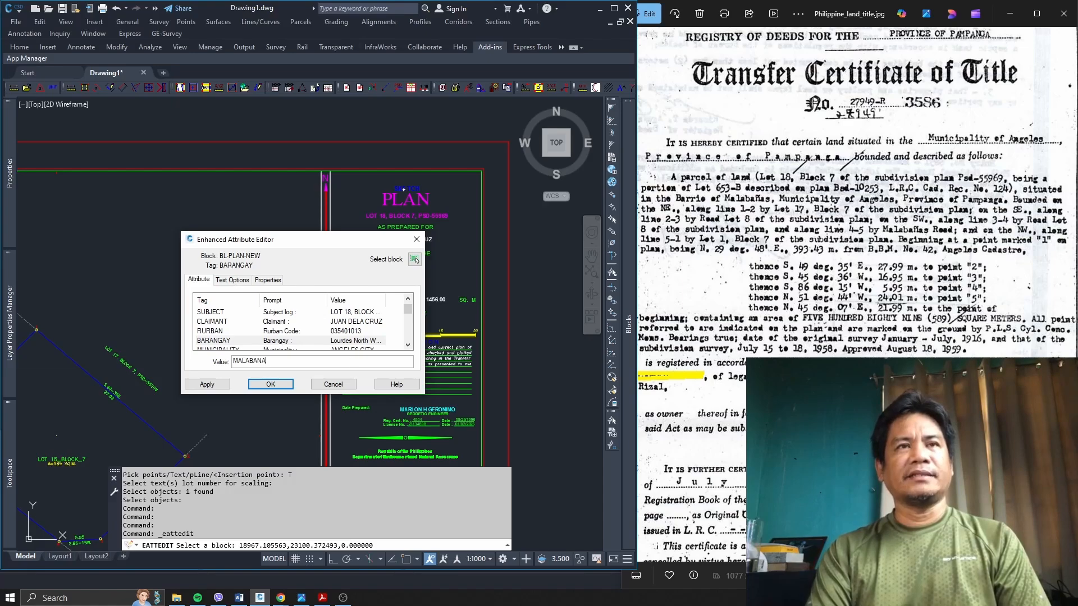
pyautogui.click(408, 346)
pyautogui.click(408, 345)
pyautogui.click(408, 345)
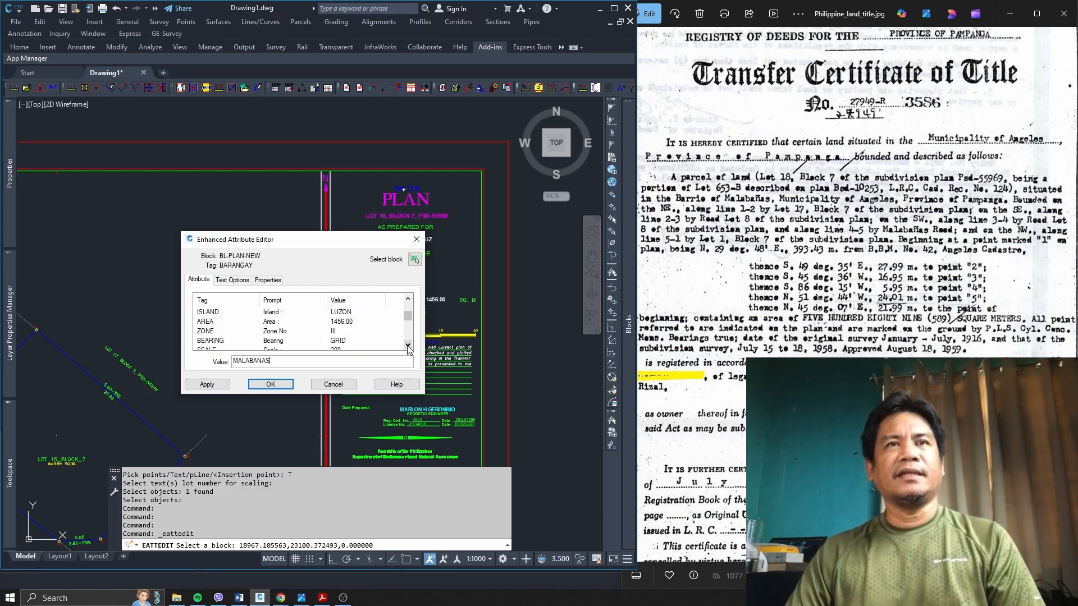
pyautogui.click(341, 322)
pyautogui.click(310, 360)
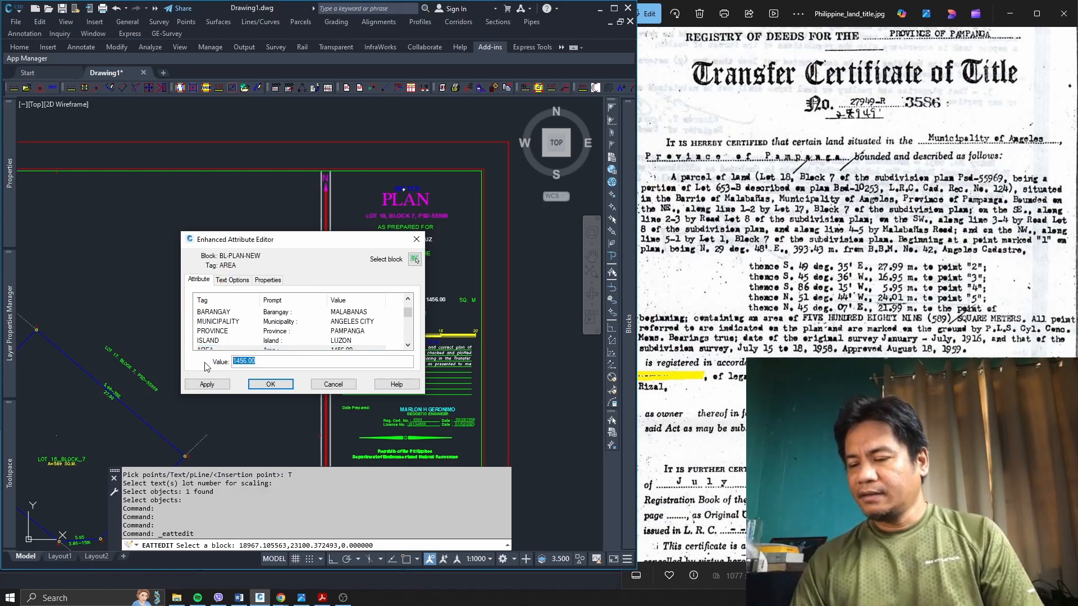
# Step: Enter the lot AREA value of 589
pyautogui.write('589')
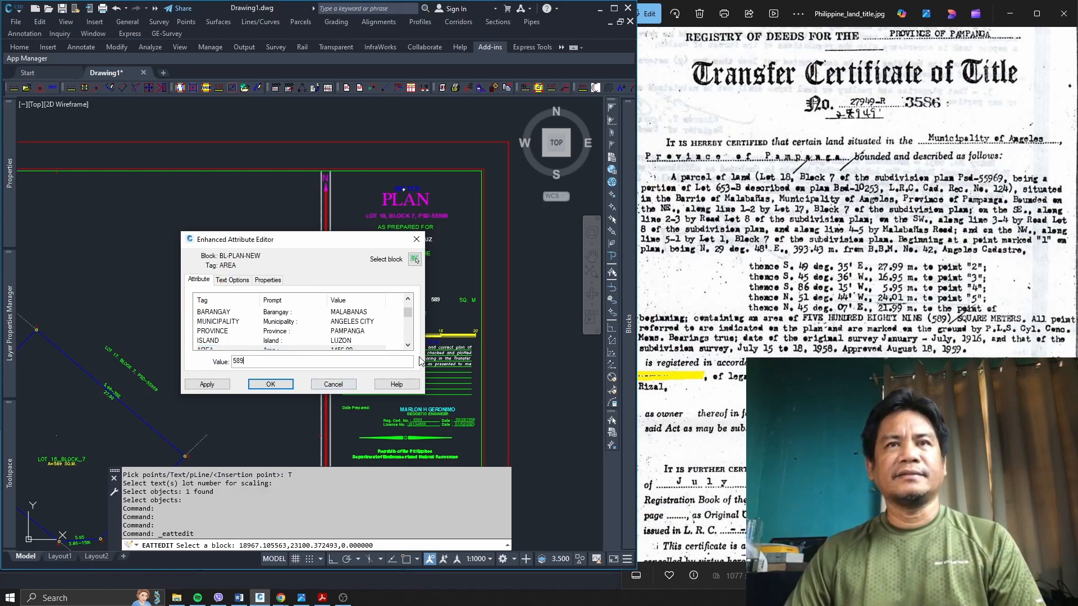
pyautogui.click(409, 346)
pyautogui.click(409, 345)
pyautogui.click(409, 345)
pyautogui.click(408, 346)
pyautogui.click(409, 345)
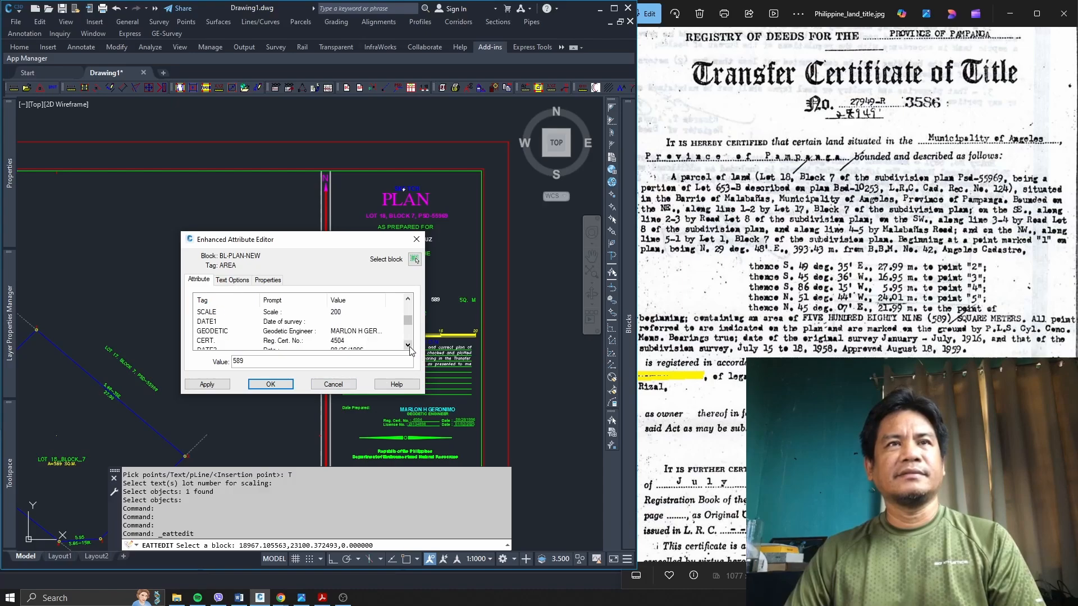
pyautogui.click(409, 346)
# Step: Set the date of survey to JULY 25, 2025
pyautogui.click(316, 312)
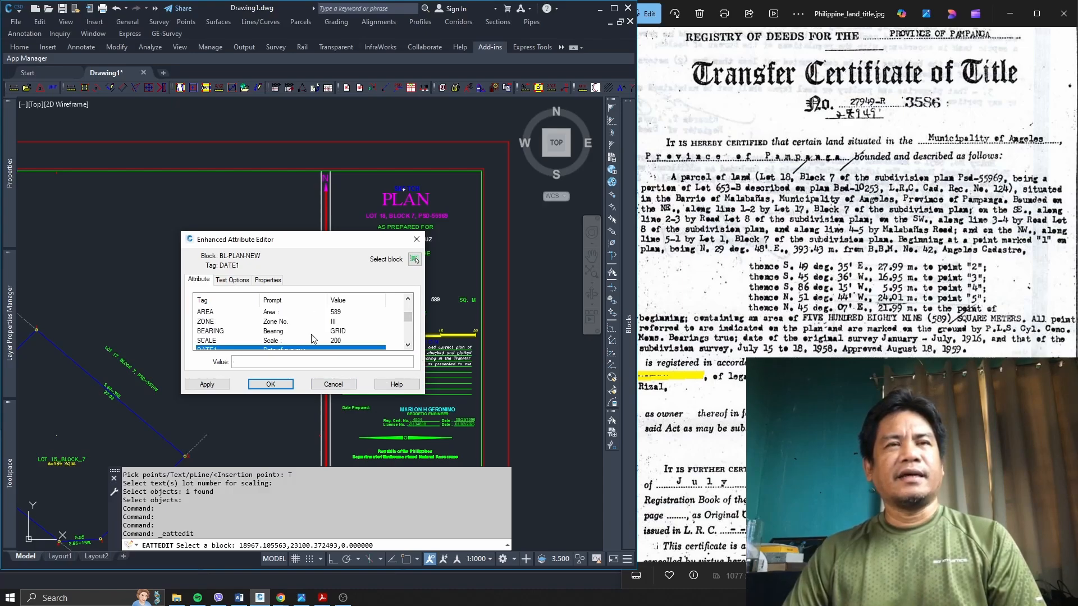
pyautogui.click(308, 362)
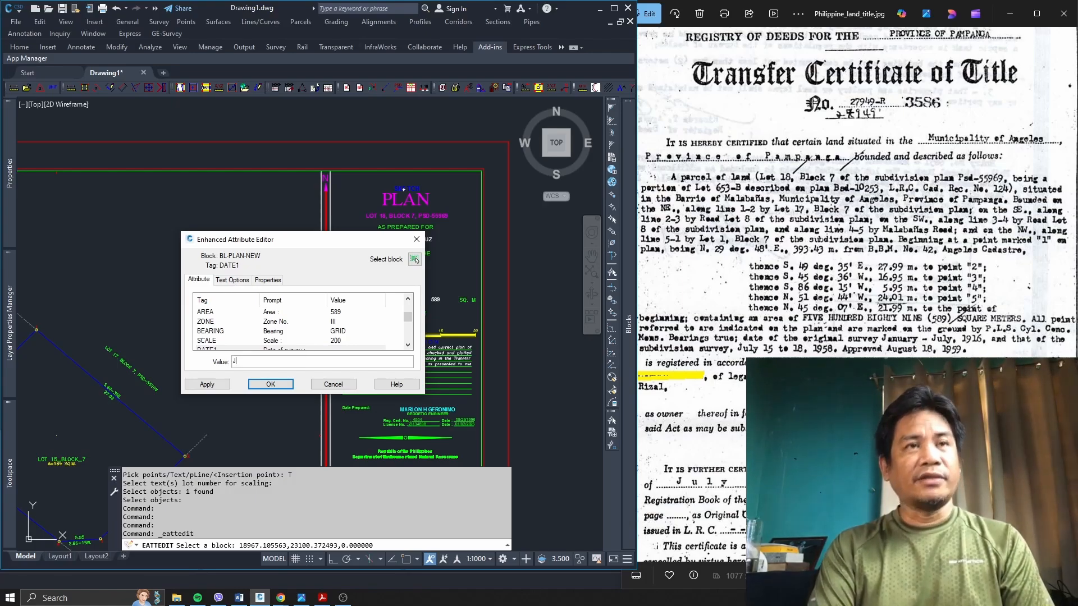
pyautogui.write('JULY')
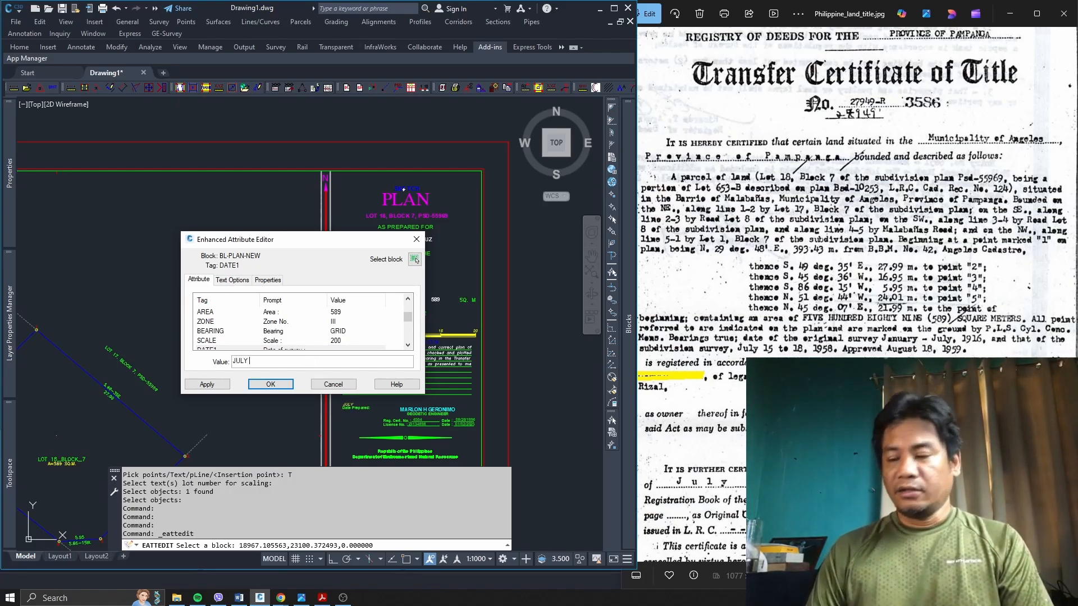
pyautogui.write(' 25, 2025')
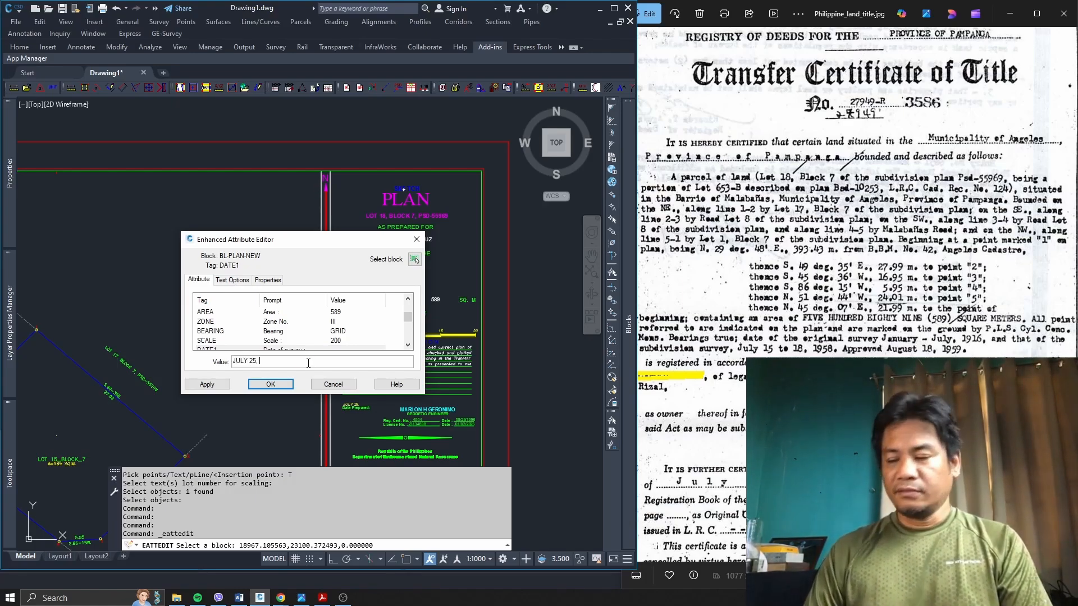
pyautogui.click(407, 345)
pyautogui.click(408, 345)
pyautogui.click(407, 346)
pyautogui.click(408, 346)
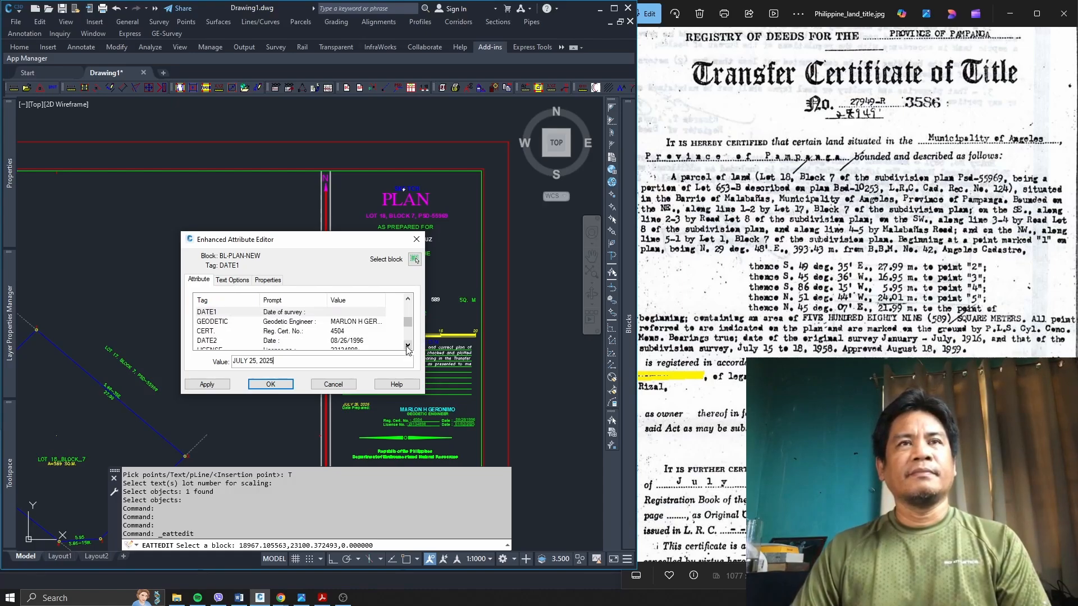
pyautogui.click(407, 299)
pyautogui.click(407, 299)
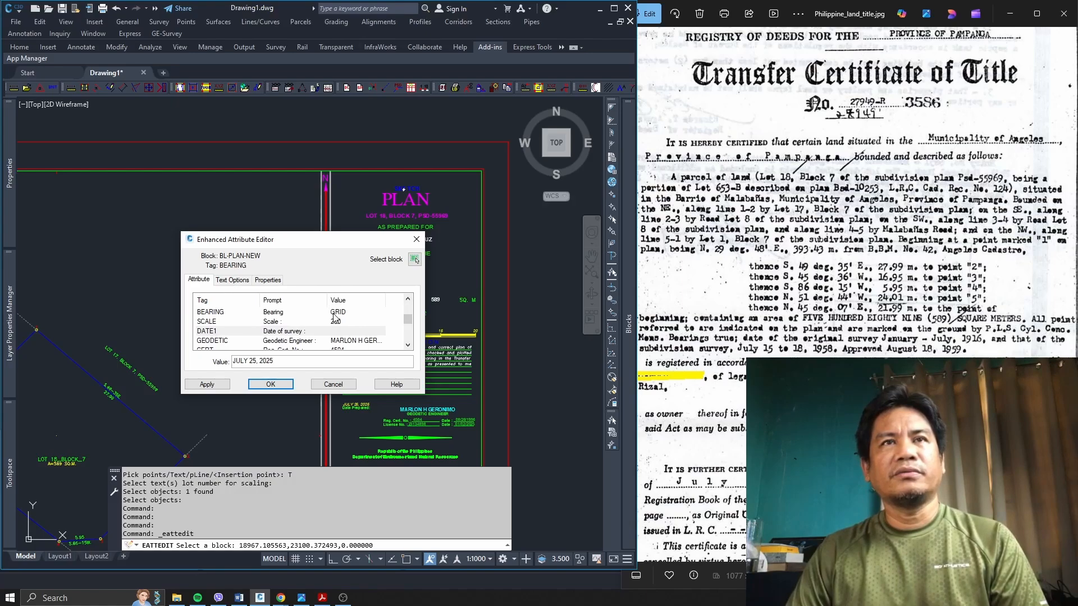
# Step: Change the BEARING attribute from GRID to TRUE
pyautogui.click(333, 312)
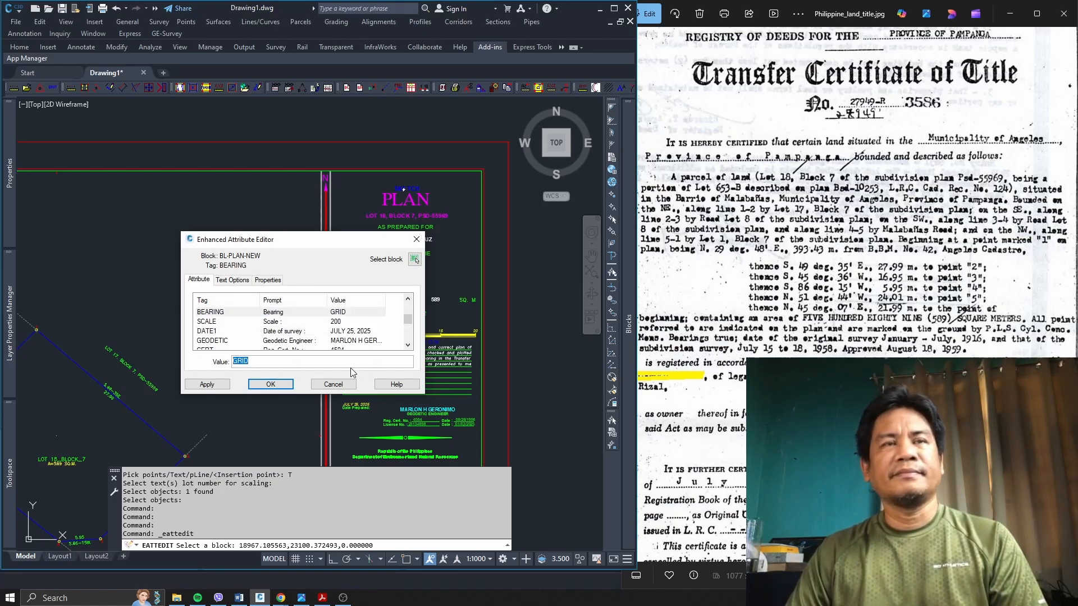
pyautogui.write('TRUE')
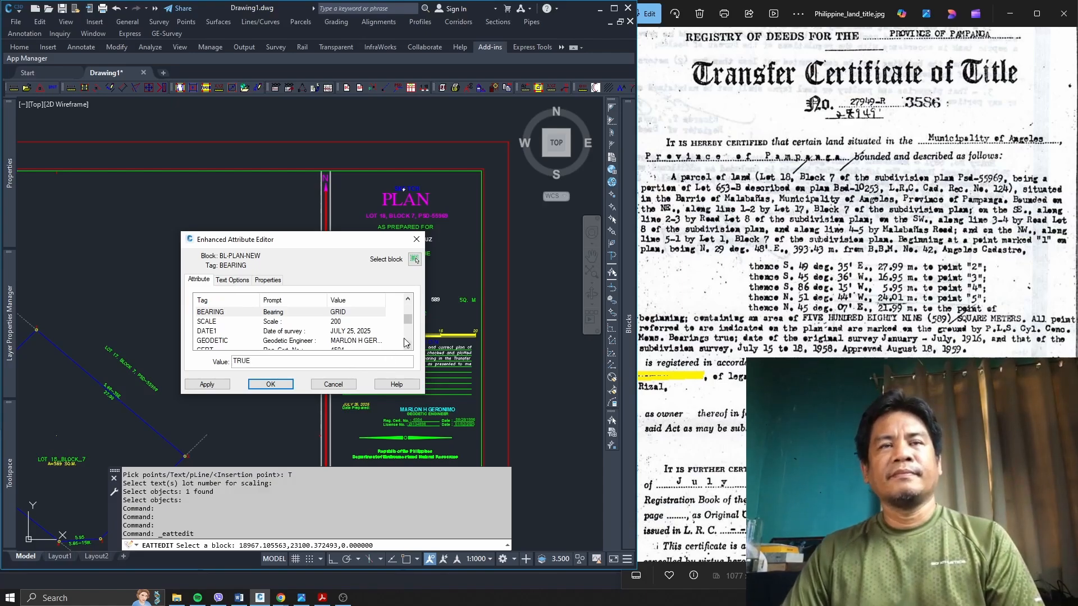
pyautogui.click(408, 346)
pyautogui.click(408, 346)
pyautogui.click(408, 345)
pyautogui.click(408, 345)
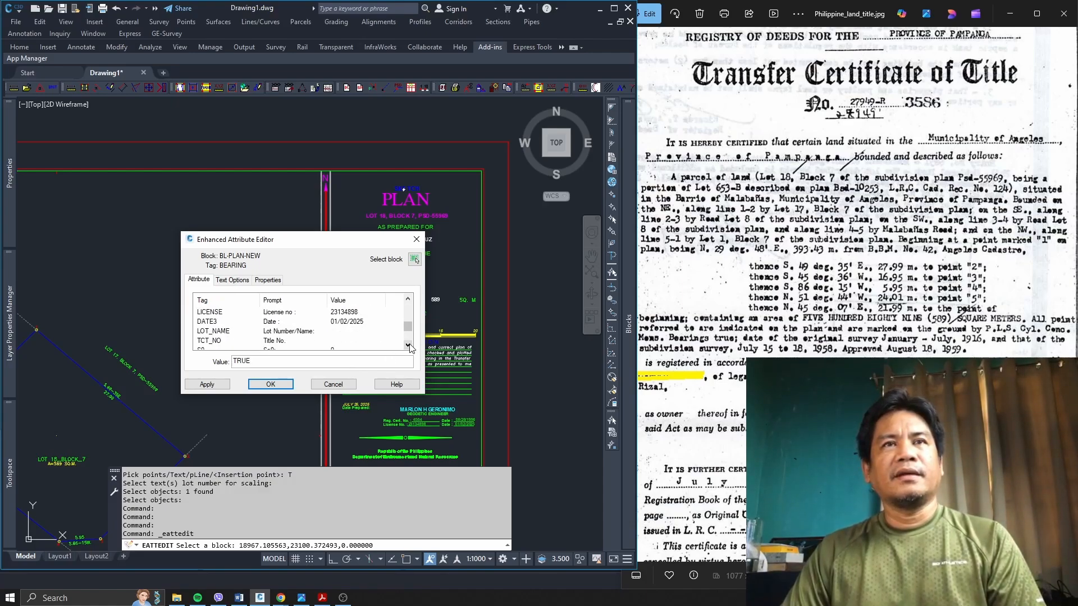
pyautogui.click(408, 346)
pyautogui.click(293, 322)
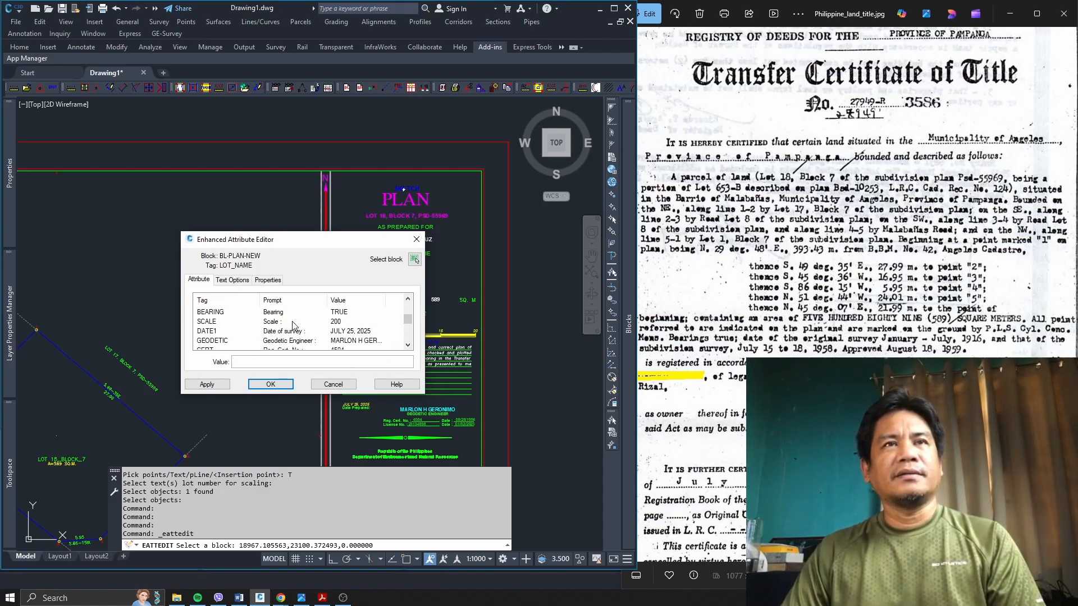
# Step: Enter 'LOT 18, BLOCK' as the lot name and fill in the title number attribute
pyautogui.moveTo(315, 244); pyautogui.dragTo(282, 175)
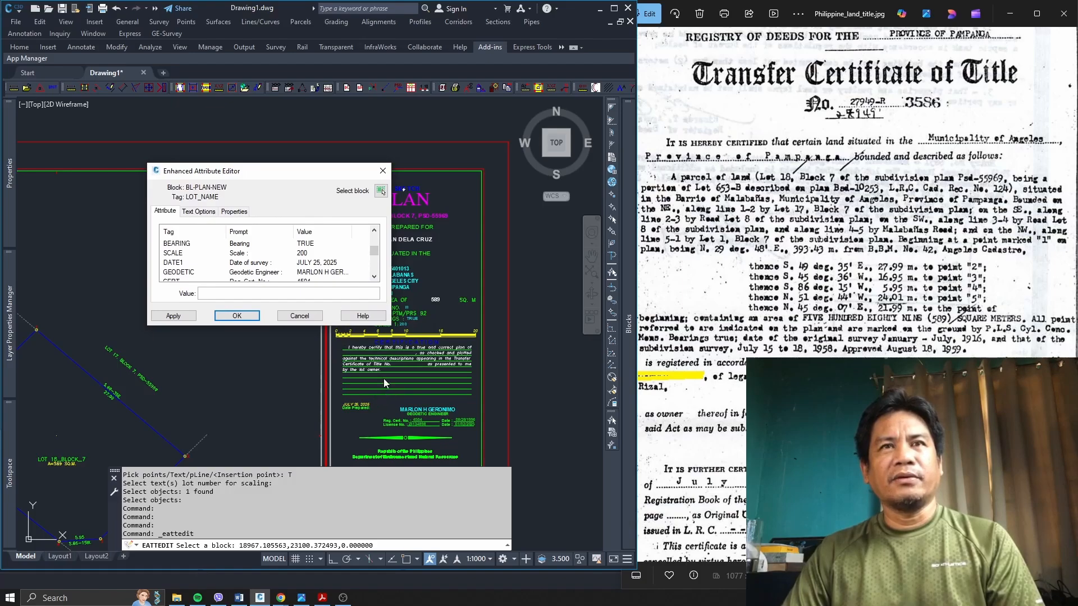
pyautogui.click(374, 277)
pyautogui.click(374, 278)
pyautogui.click(374, 277)
pyautogui.click(374, 277)
pyautogui.click(374, 277)
pyautogui.click(373, 278)
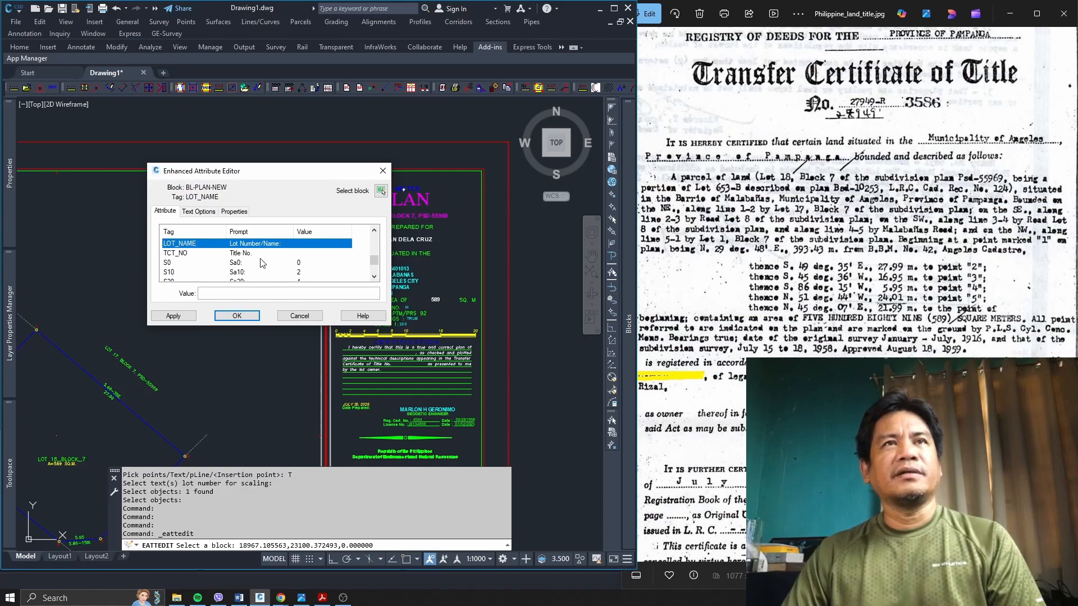
pyautogui.click(244, 292)
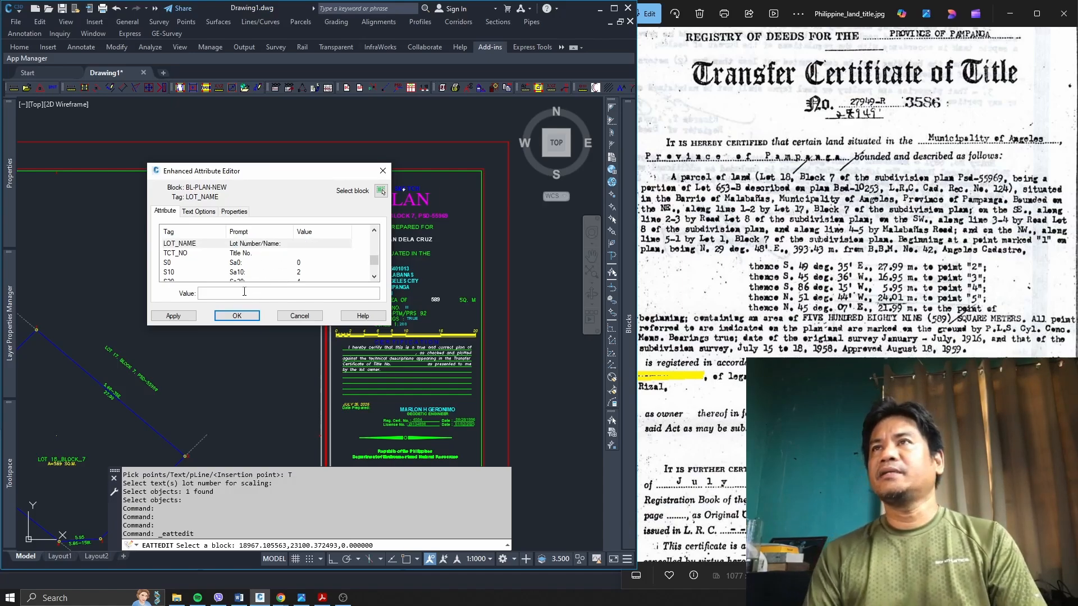
pyautogui.write('LOT 18')
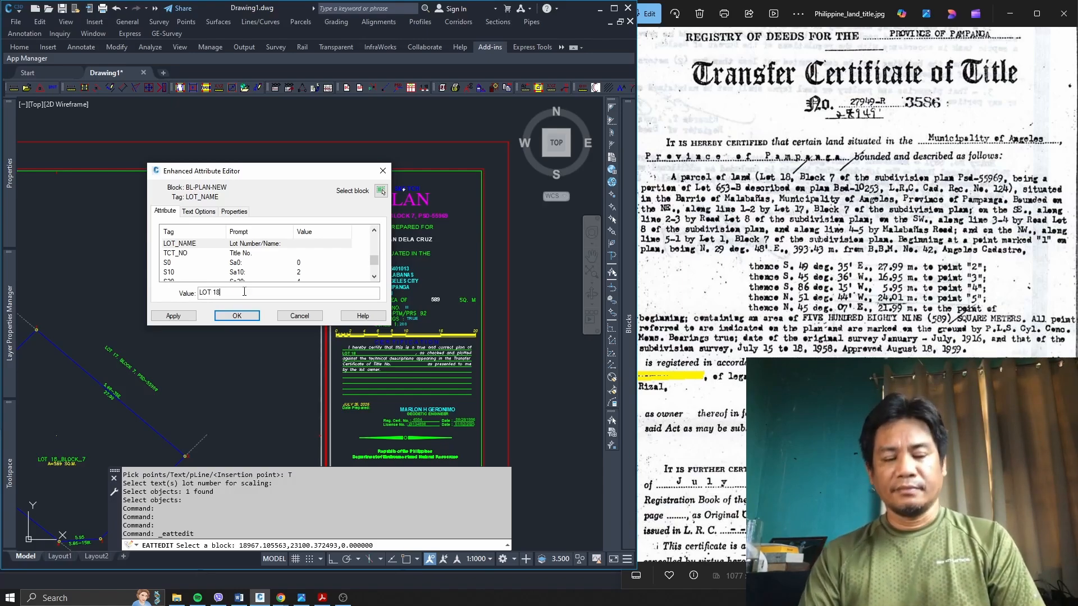
pyautogui.write(', BLOCK 7, PSD-55969')
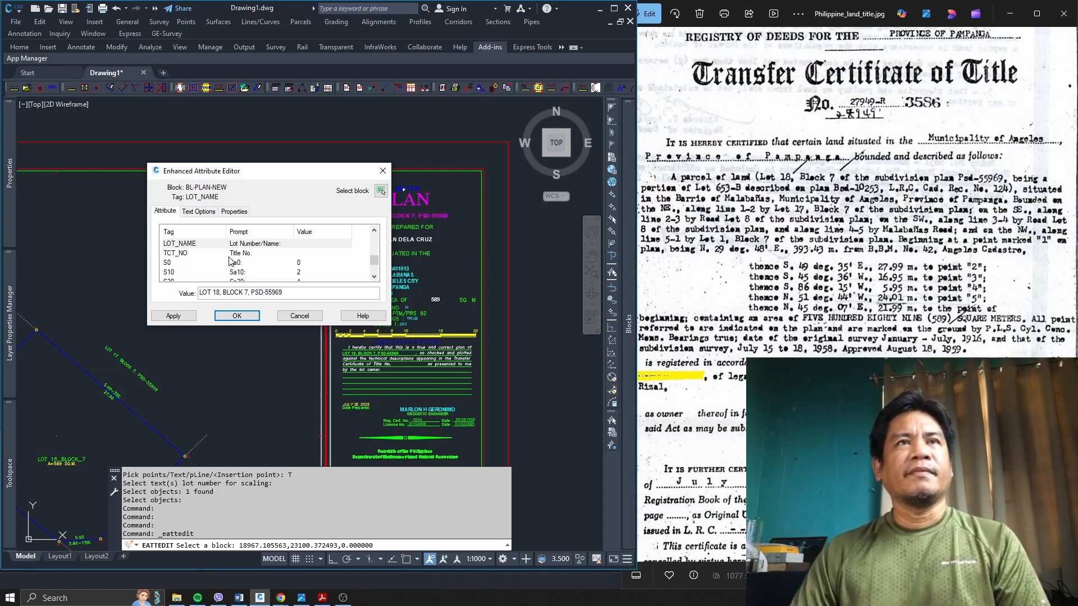
pyautogui.click(247, 254)
pyautogui.click(245, 293)
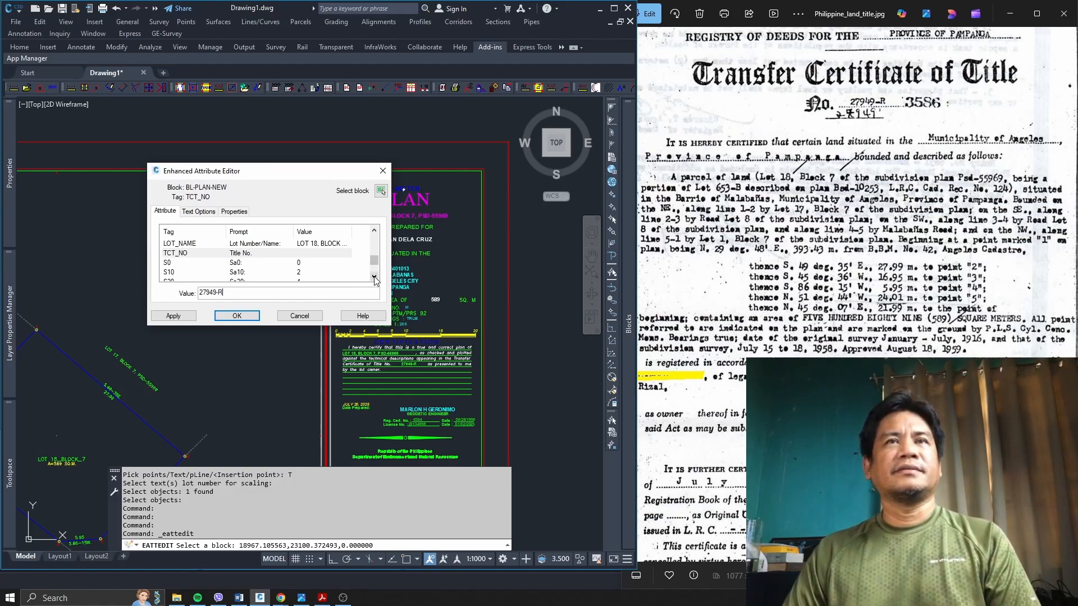
# Step: Prefix the SUBJECT attribute with OF and apply the changes to the title block
pyautogui.scroll(3, 376, 280)
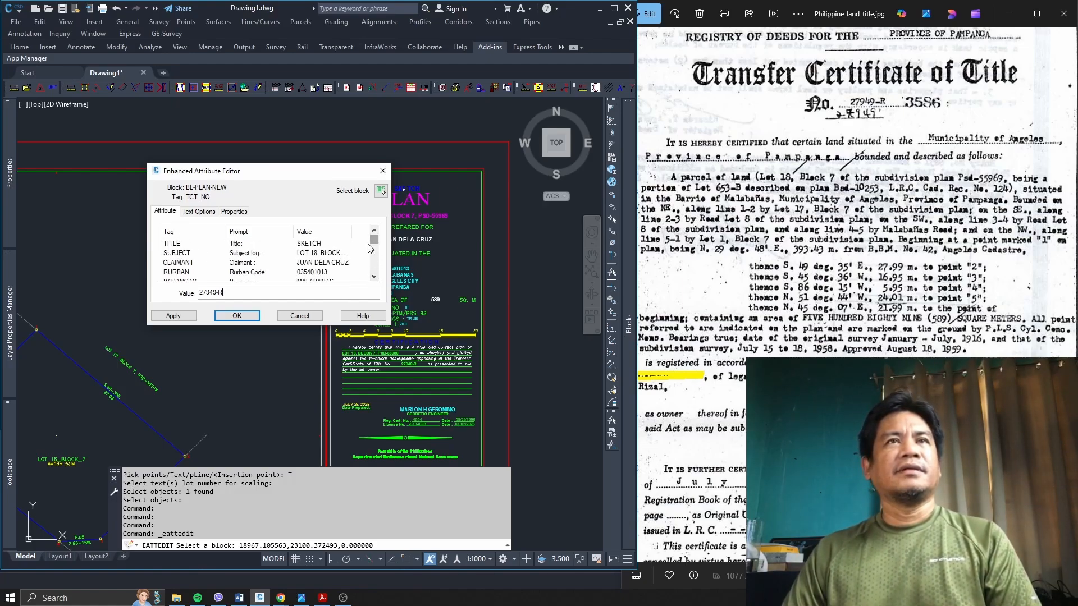
pyautogui.click(329, 253)
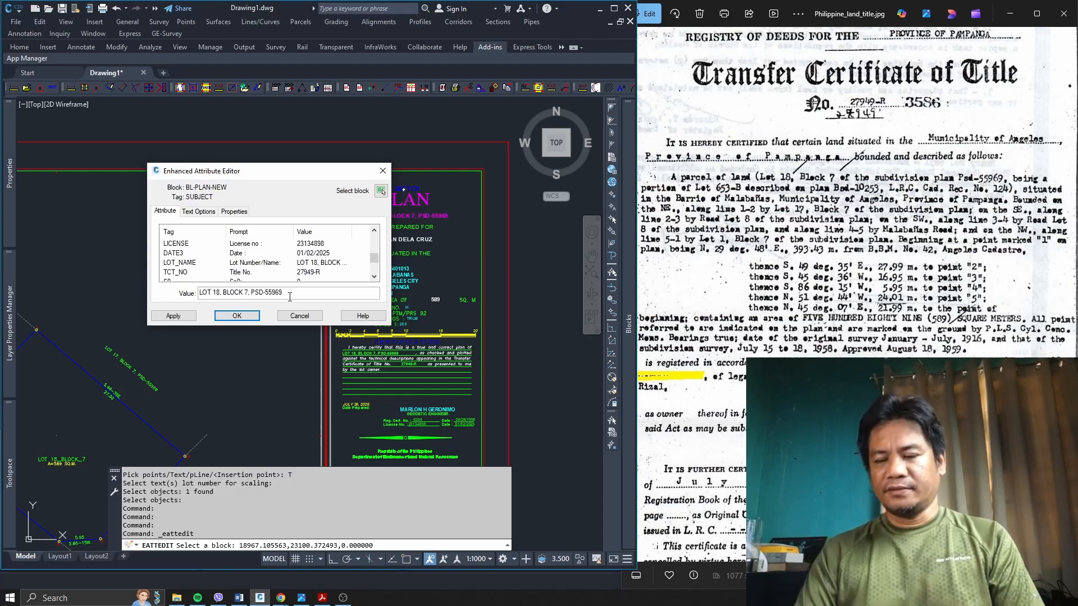
pyautogui.write('OF')
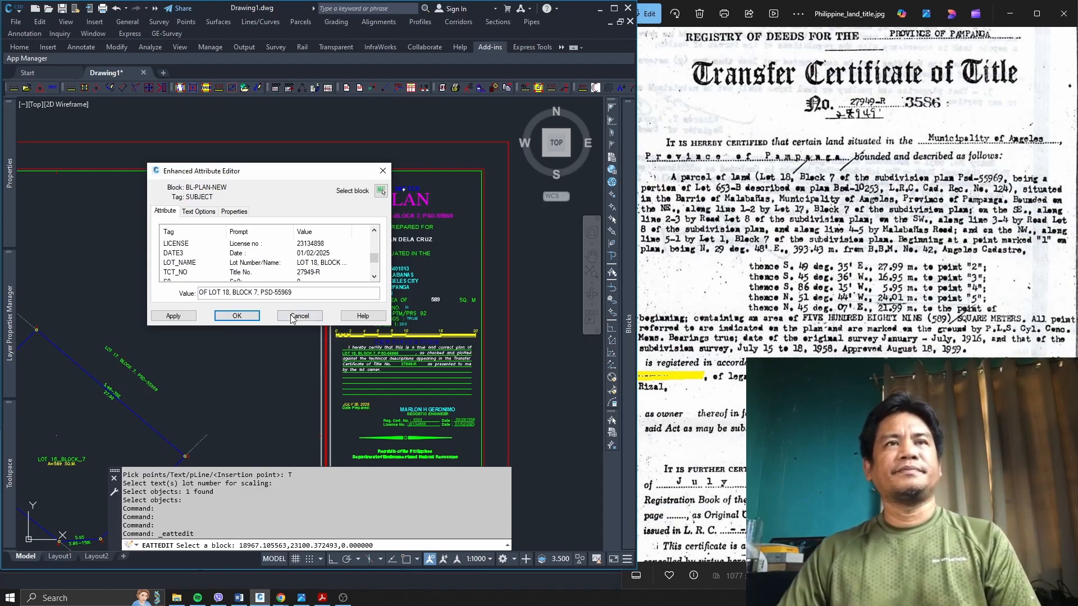
pyautogui.click(237, 316)
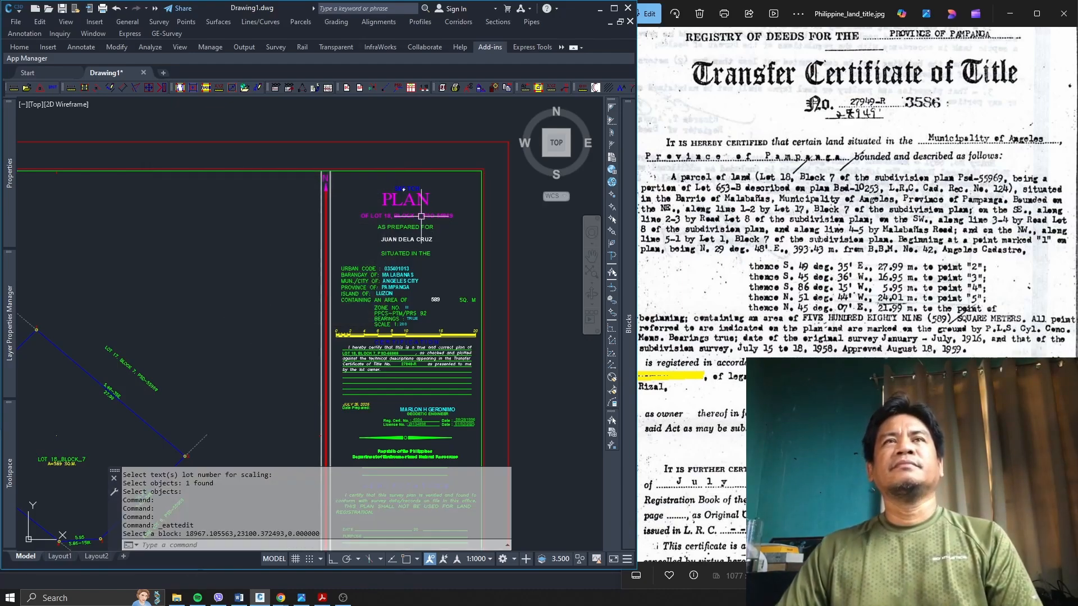
pyautogui.scroll(4, 421, 216)
pyautogui.scroll(-3, 407, 197)
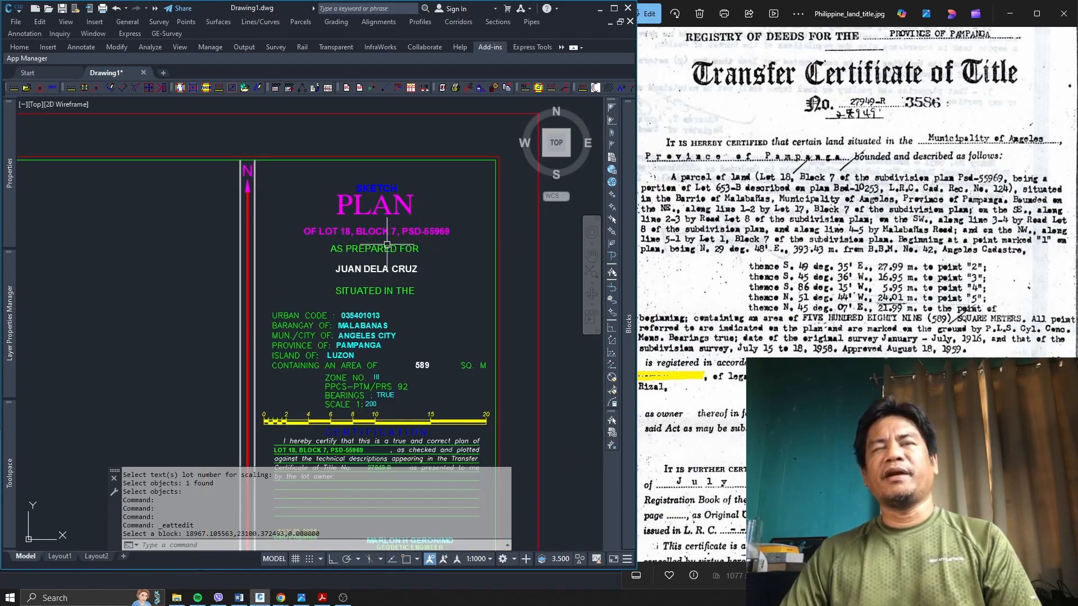
pyautogui.scroll(-2, 389, 253)
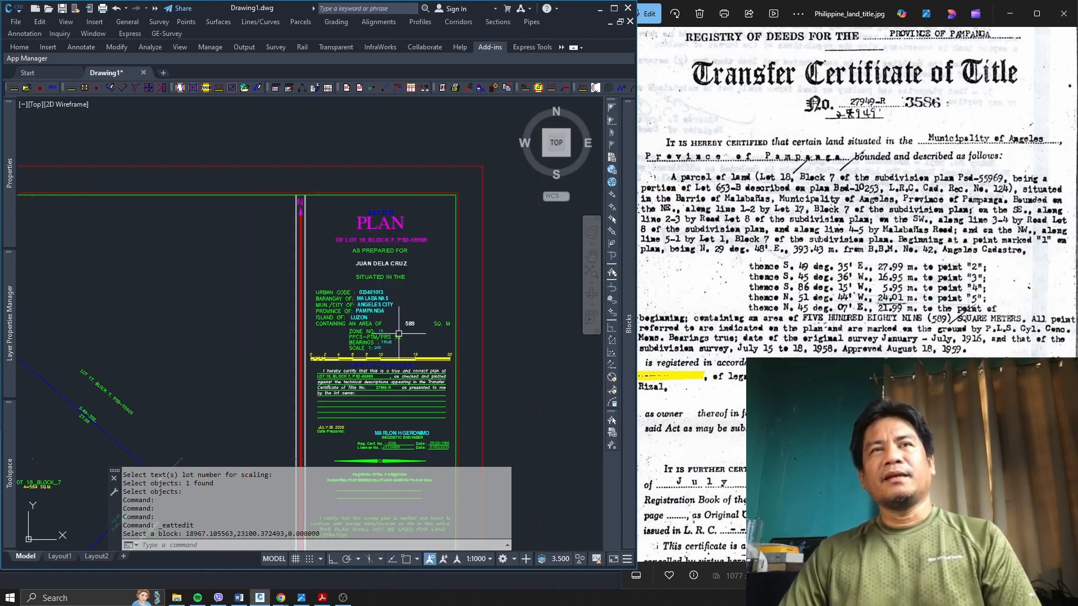
pyautogui.scroll(2, 413, 334)
pyautogui.scroll(2, 376, 310)
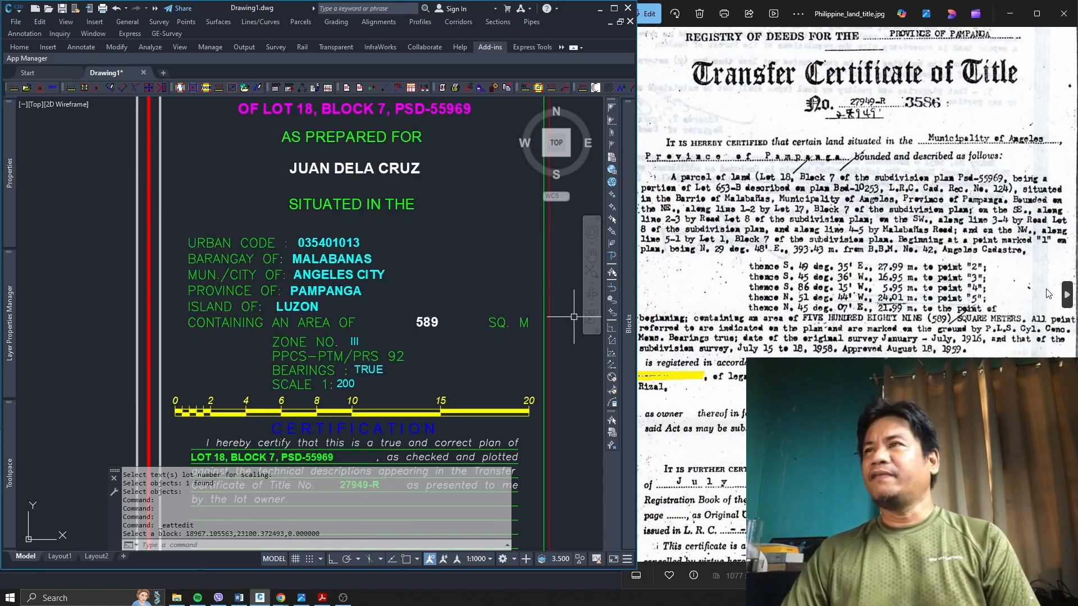
pyautogui.scroll(-5, 359, 331)
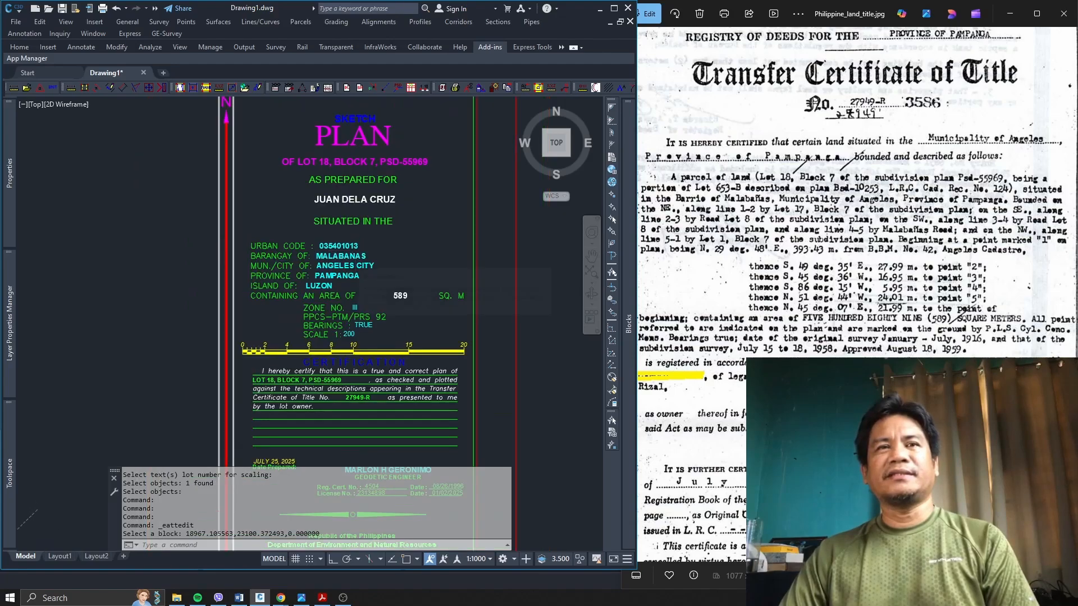
pyautogui.scroll(4, 359, 331)
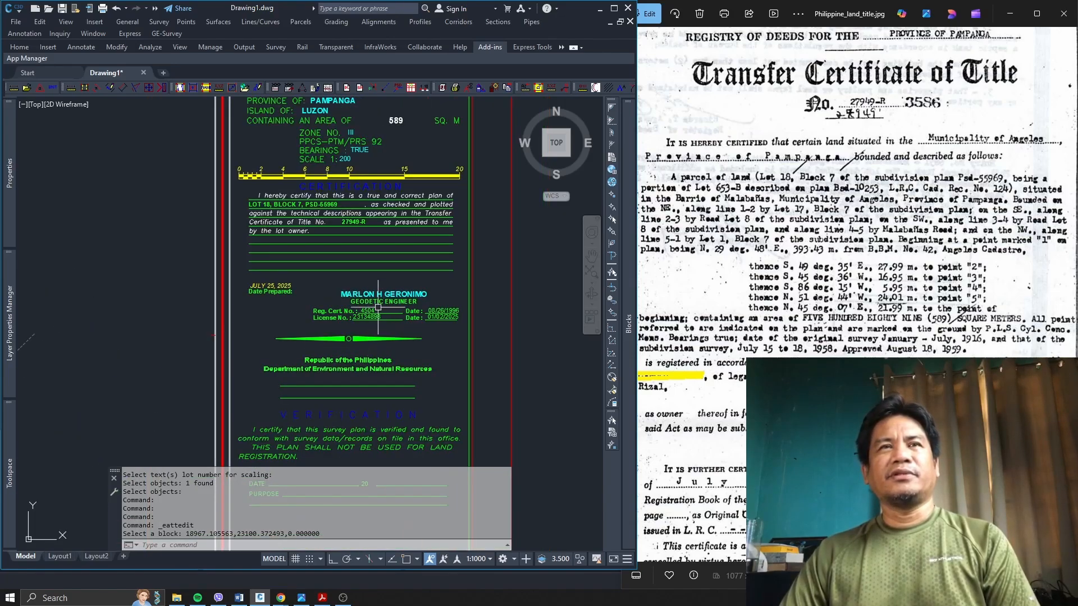
pyautogui.scroll(2, 390, 320)
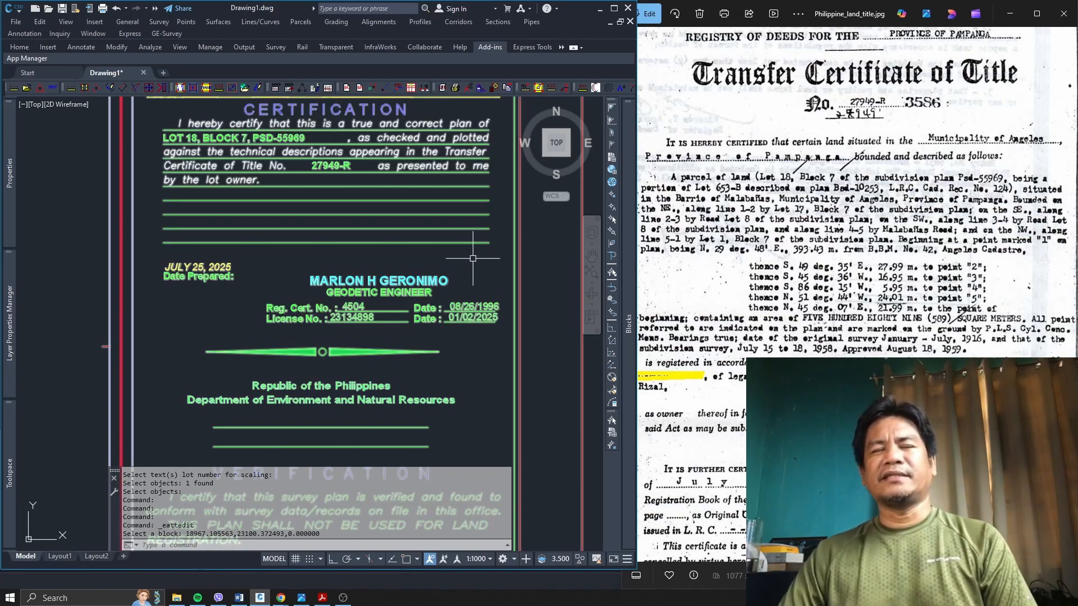
pyautogui.scroll(-8, 473, 258)
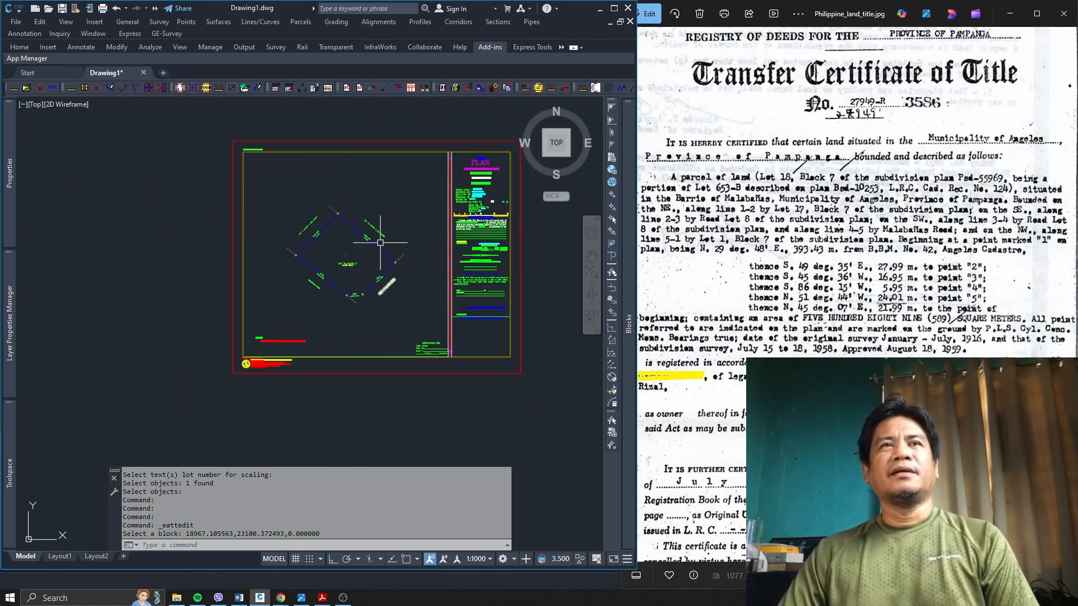
pyautogui.scroll(2, 359, 269)
pyautogui.scroll(-2, 351, 274)
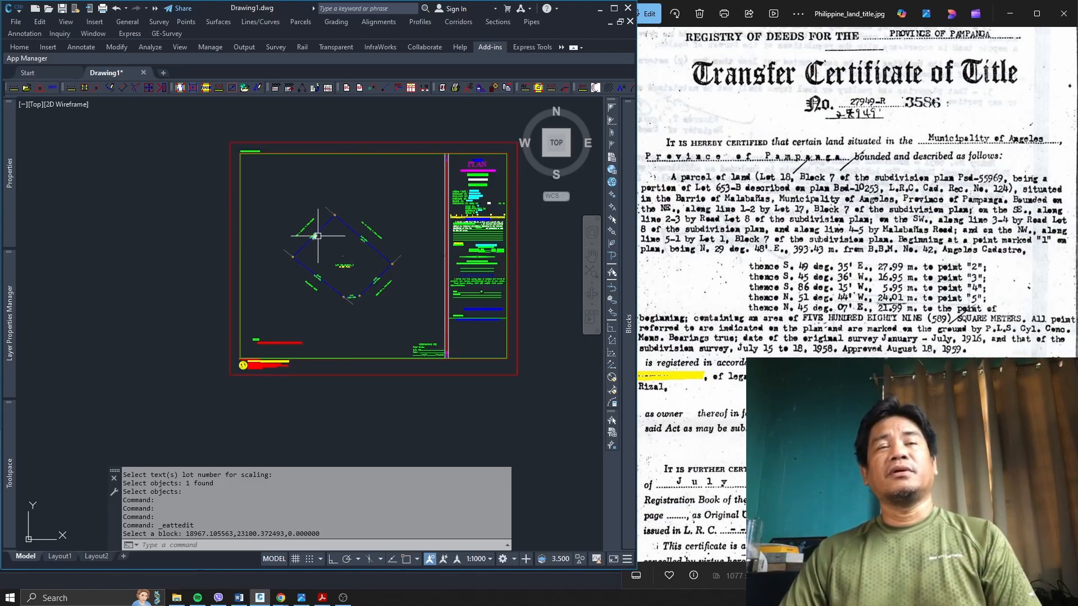
pyautogui.scroll(2, 319, 235)
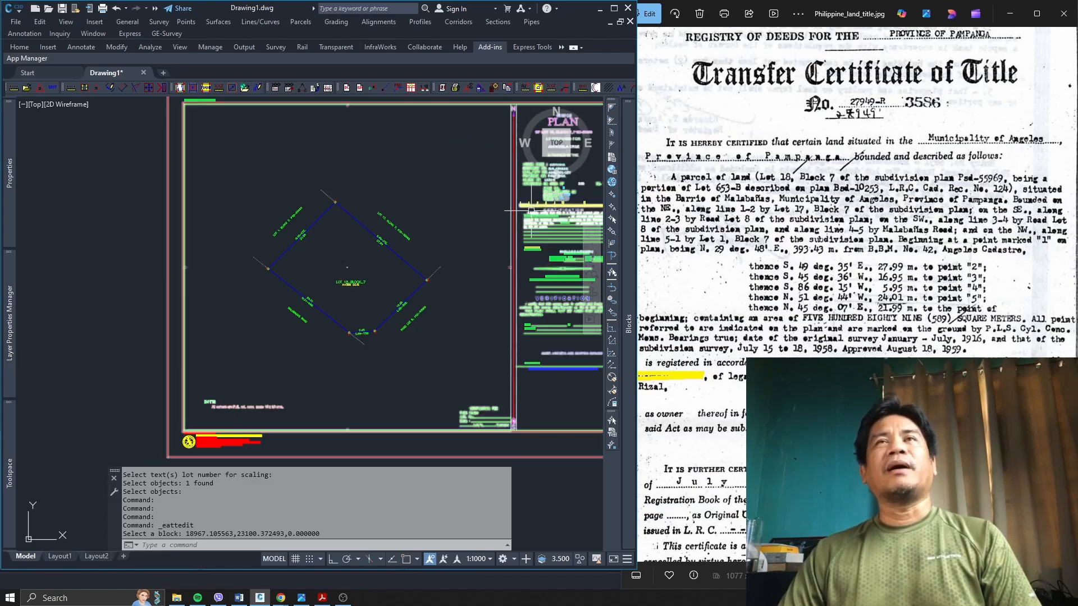
pyautogui.scroll(-2, 287, 311)
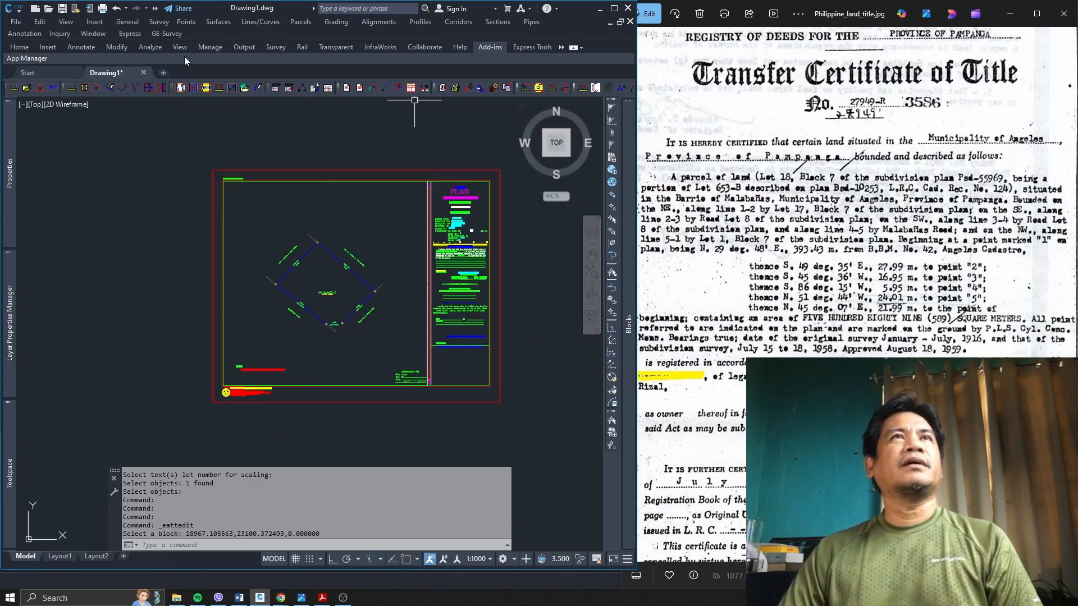
# Step: Turn off bearing and distance labels in the lot preparation default settings
pyautogui.click(171, 34)
pyautogui.moveTo(193, 64)
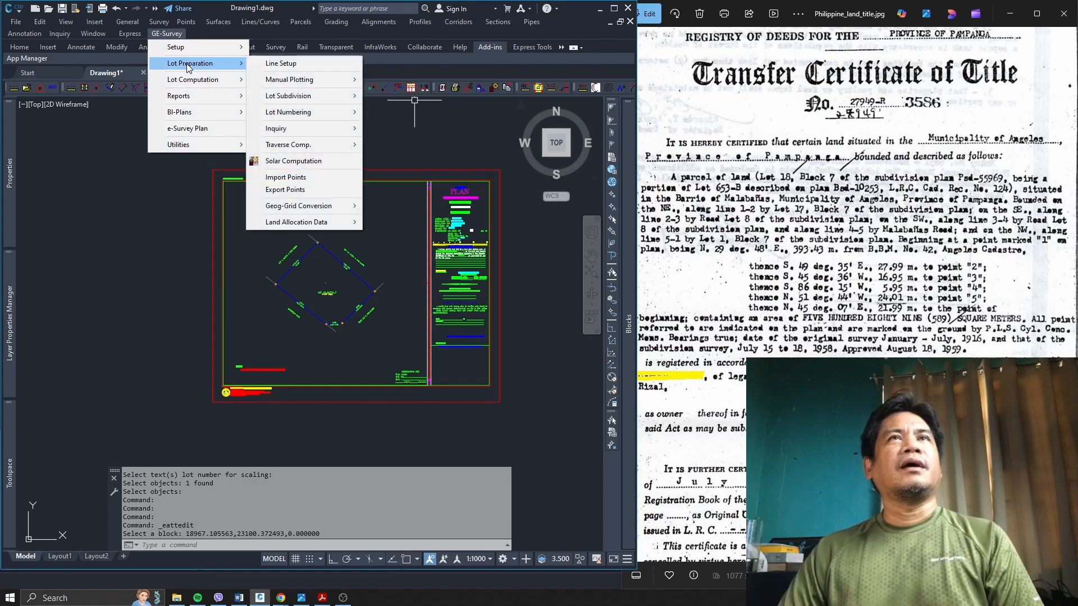
pyautogui.click(325, 65)
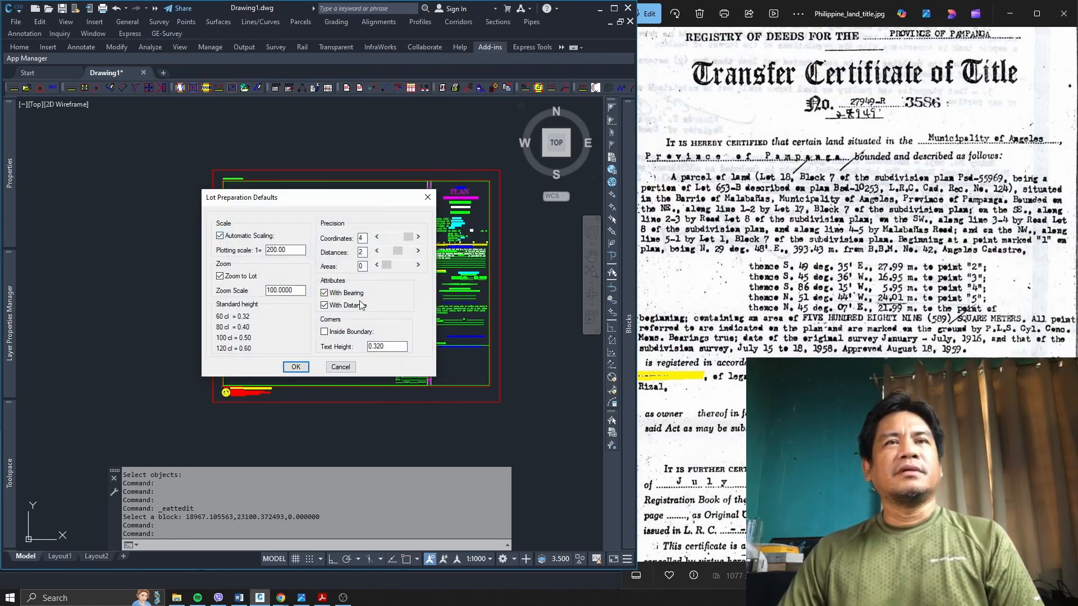
pyautogui.click(323, 305)
pyautogui.click(324, 292)
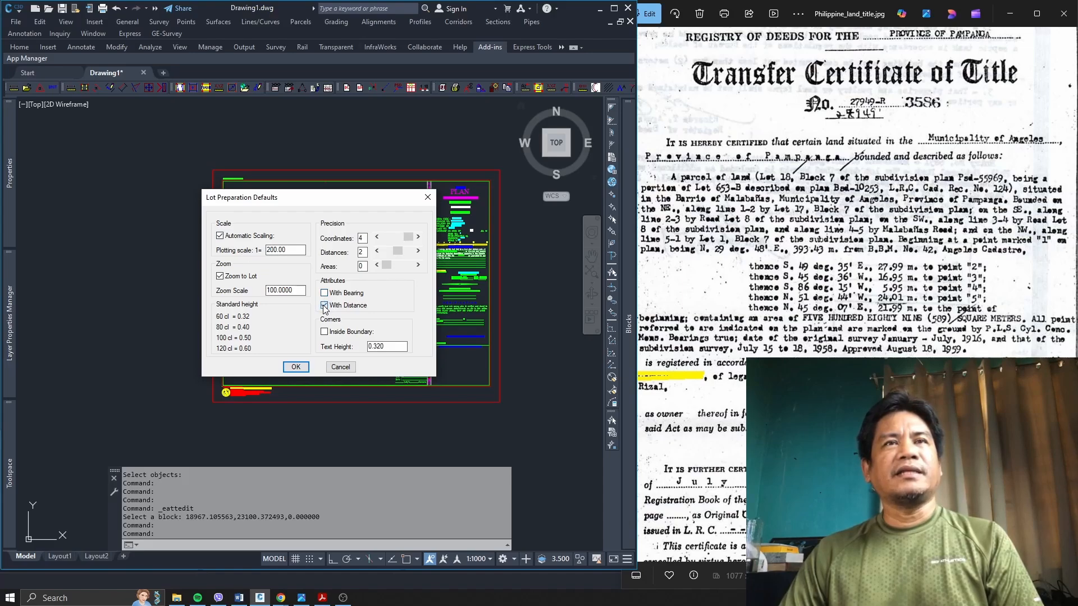
pyautogui.click(303, 368)
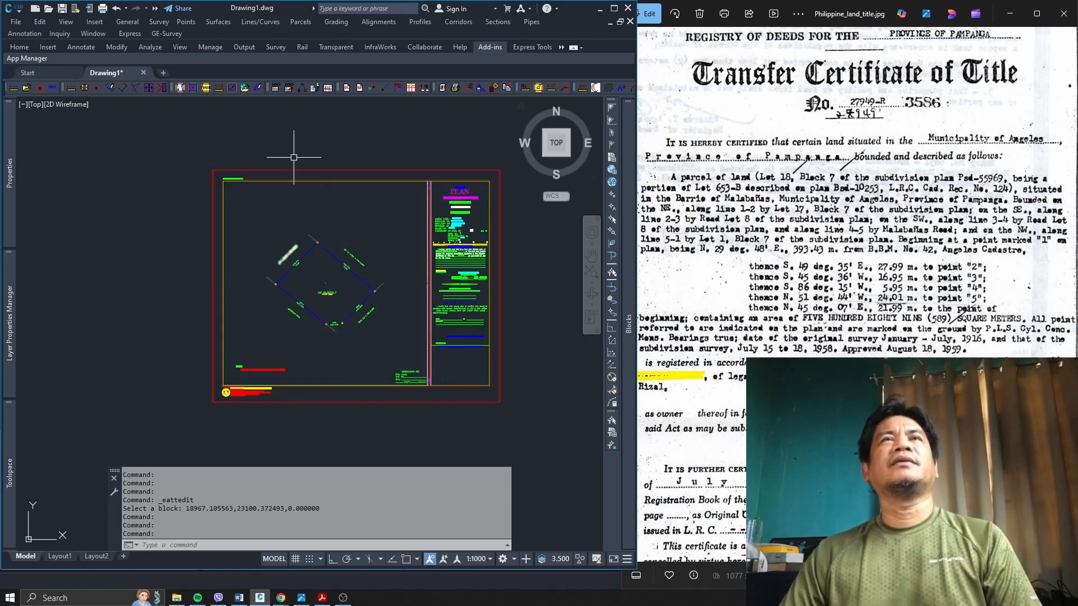
# Step: Redraw the lot from the manual plotting data, picking the lot label text to re-plot
pyautogui.click(167, 33)
pyautogui.moveTo(189, 62)
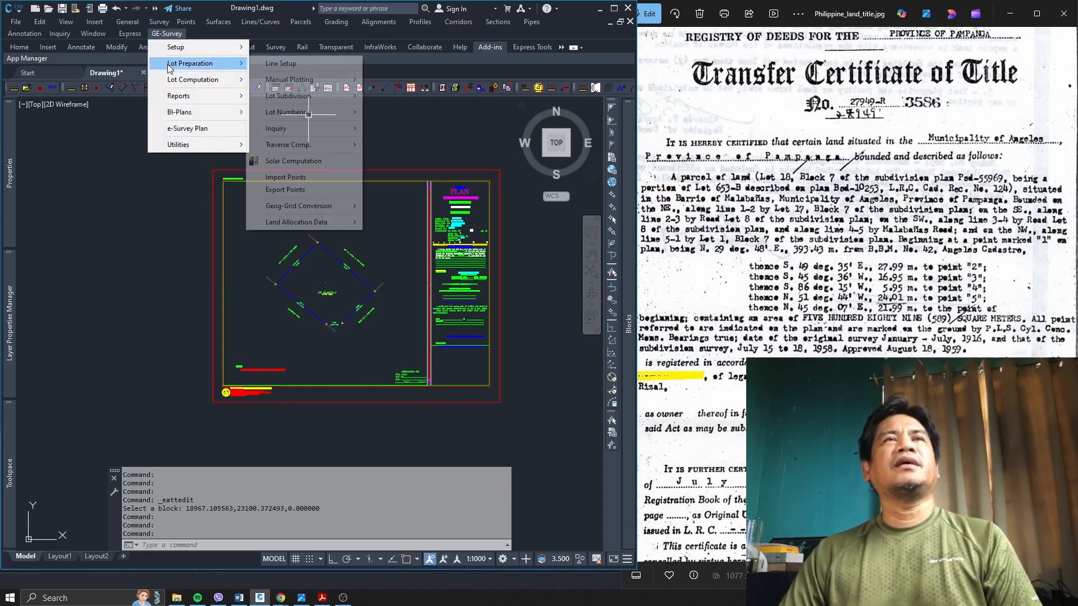
pyautogui.moveTo(312, 80)
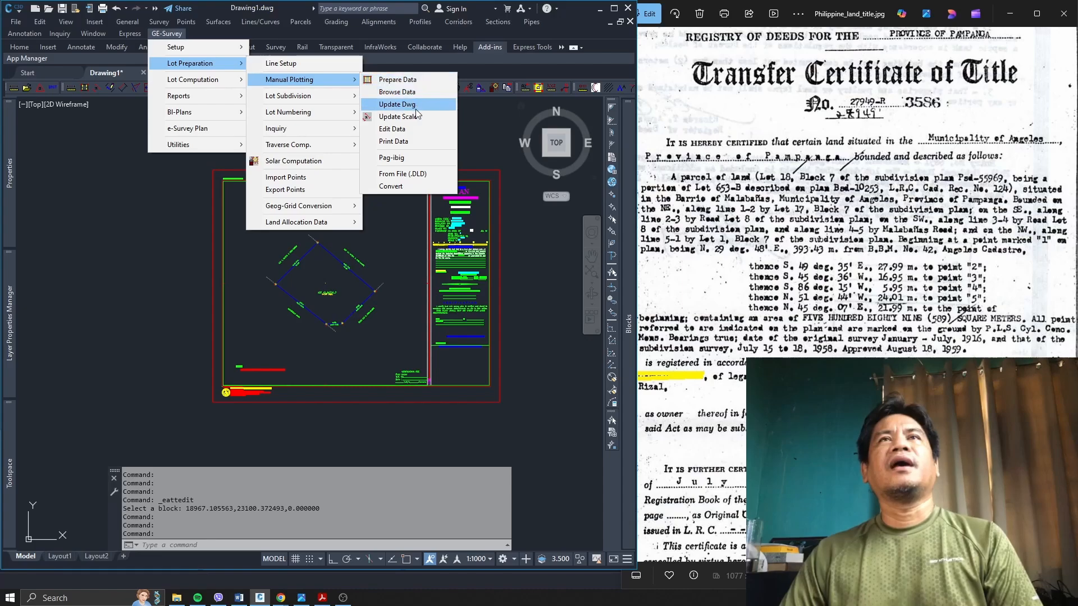
pyautogui.click(397, 104)
pyautogui.scroll(2, 316, 329)
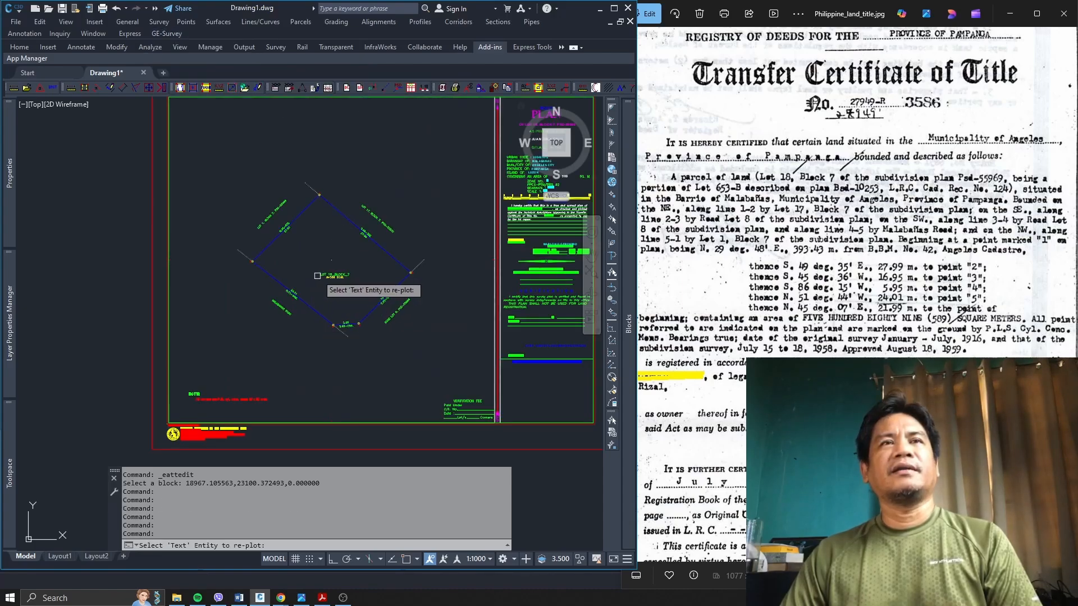
pyautogui.click(324, 275)
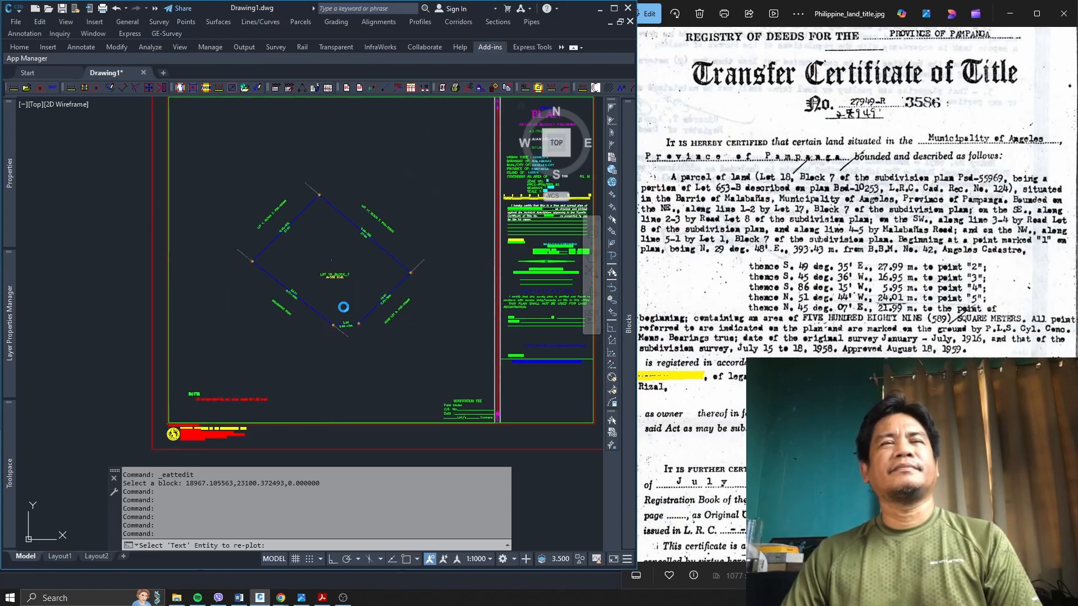
pyautogui.scroll(-2, 389, 201)
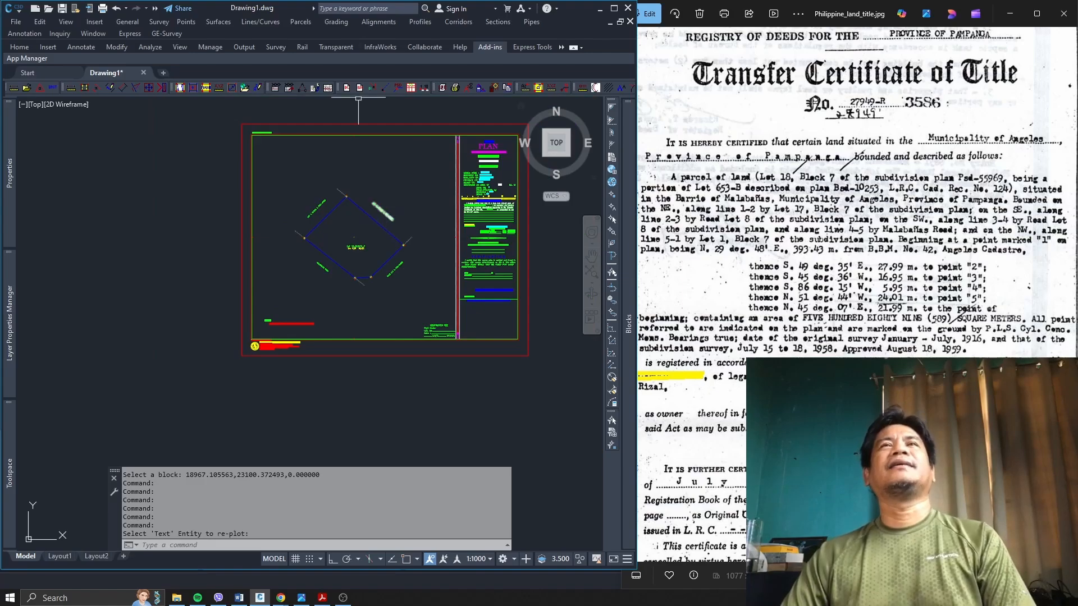
# Step: Run Lot Computation's Collect Data but keep the existing lot data file
pyautogui.click(166, 34)
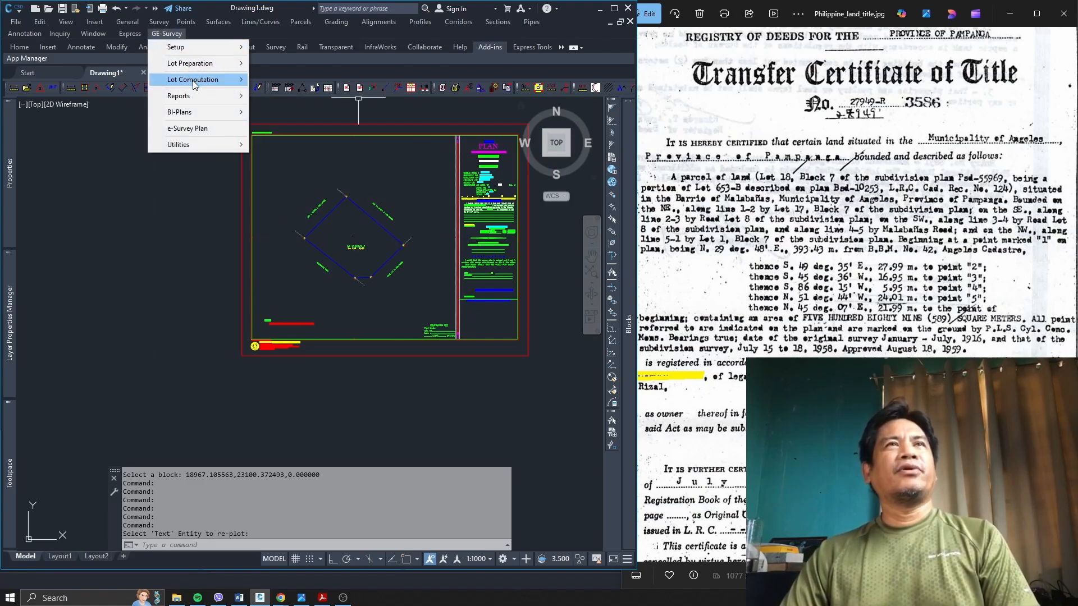
pyautogui.moveTo(194, 82)
pyautogui.click(332, 272)
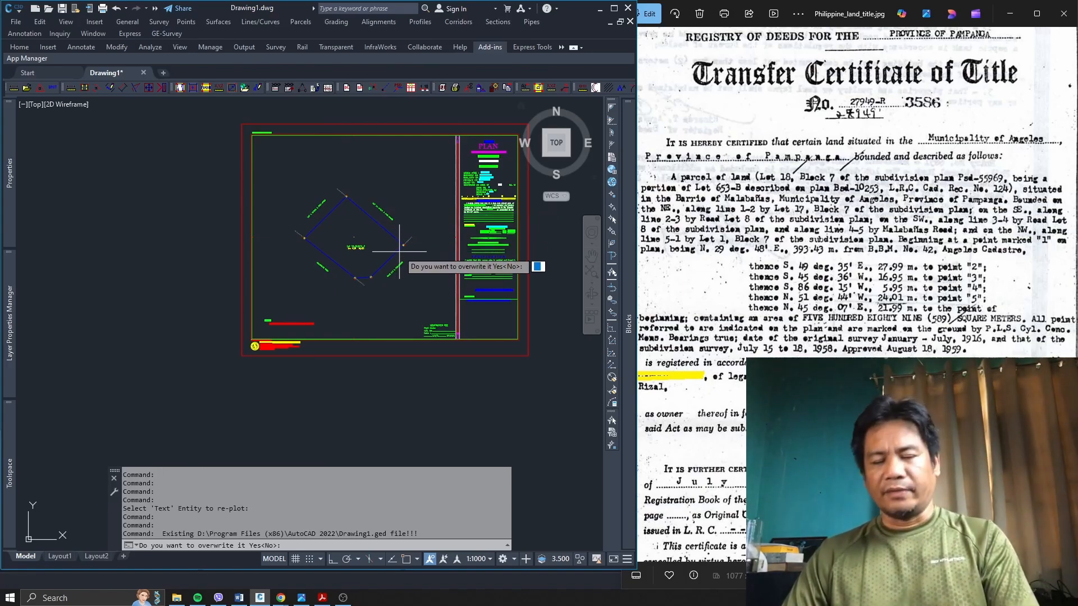
pyautogui.press('Escape')
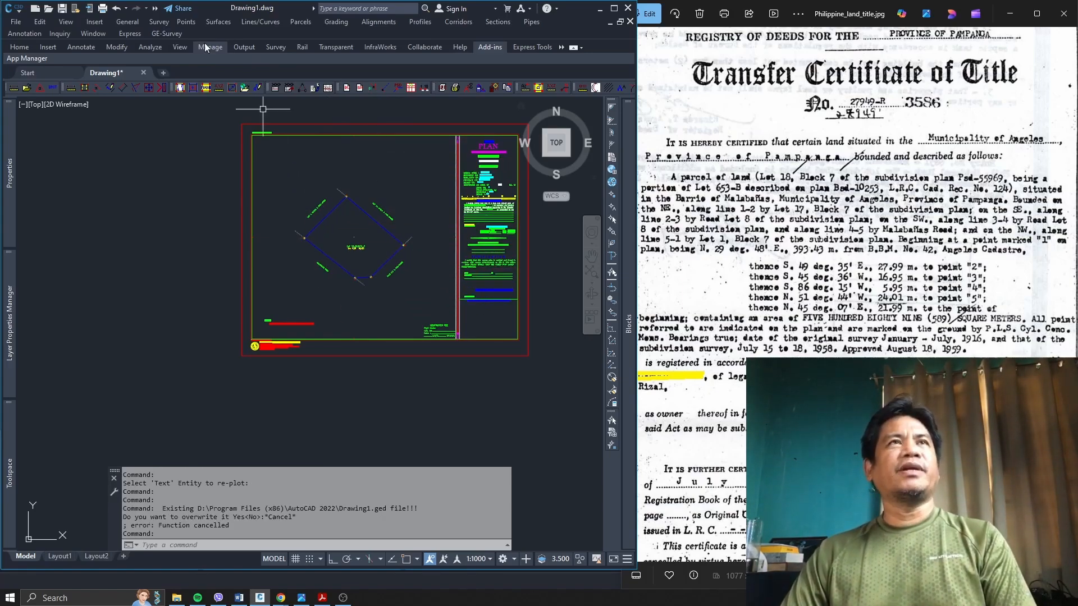
# Step: Save as LOT 18 BLOCK 7 PSD-55969 in Google Drive > Other computers > My Laptop > TEST
pyautogui.click(62, 8)
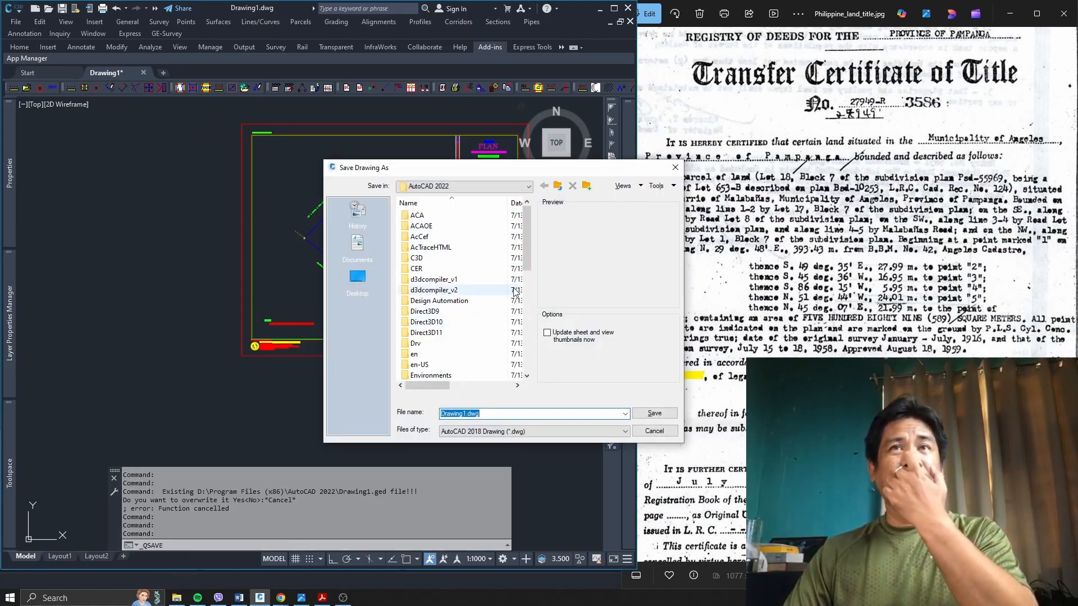
pyautogui.moveTo(528, 254); pyautogui.dragTo(528, 354)
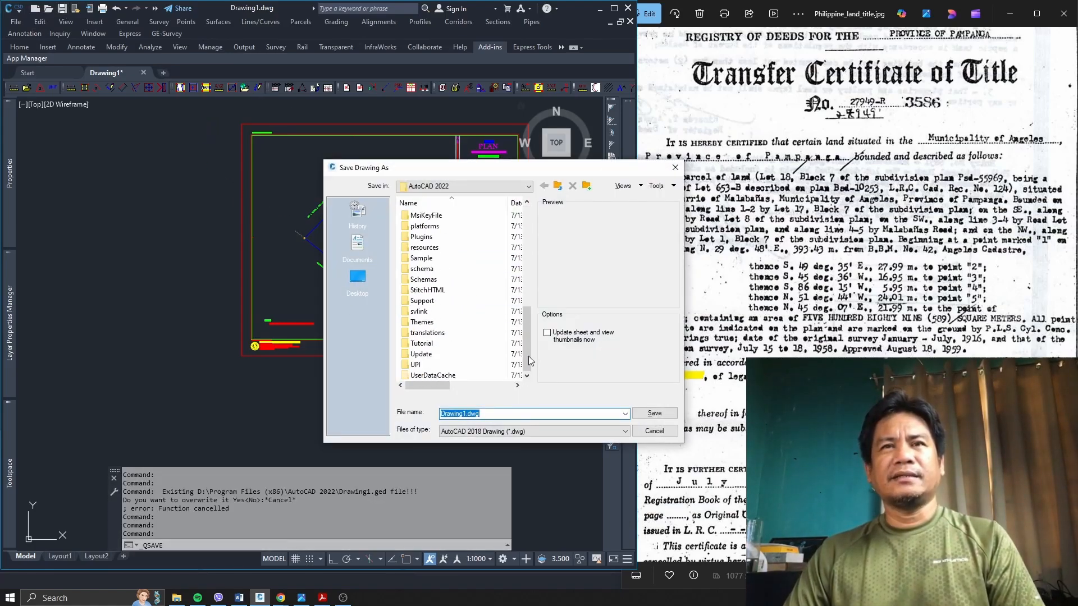
pyautogui.click(528, 185)
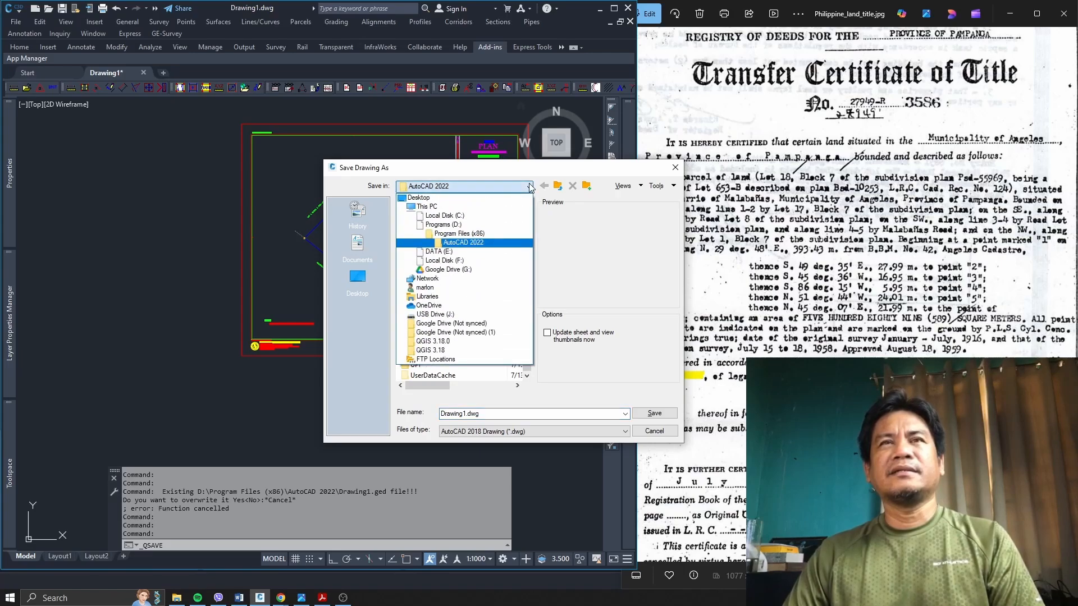
pyautogui.click(451, 271)
pyautogui.doubleClick(424, 264)
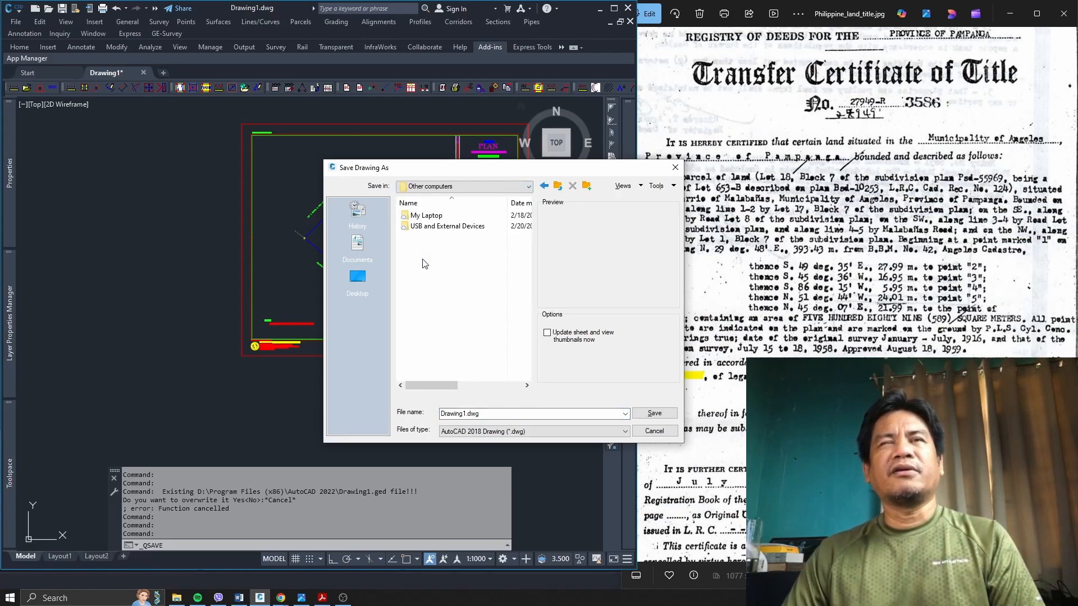
pyautogui.doubleClick(430, 214)
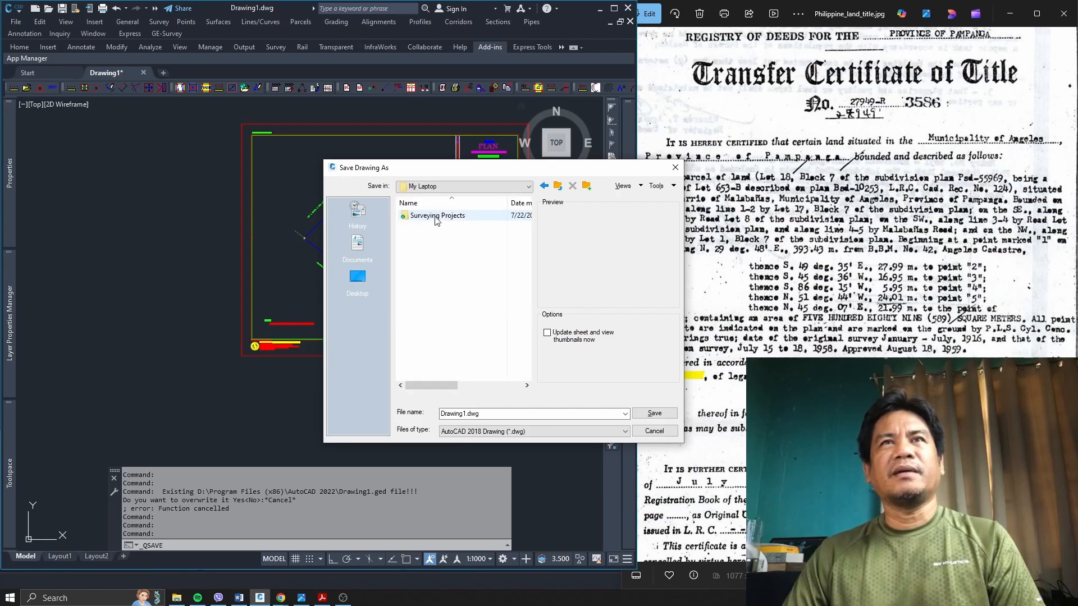
pyautogui.scroll(-15, 491, 336)
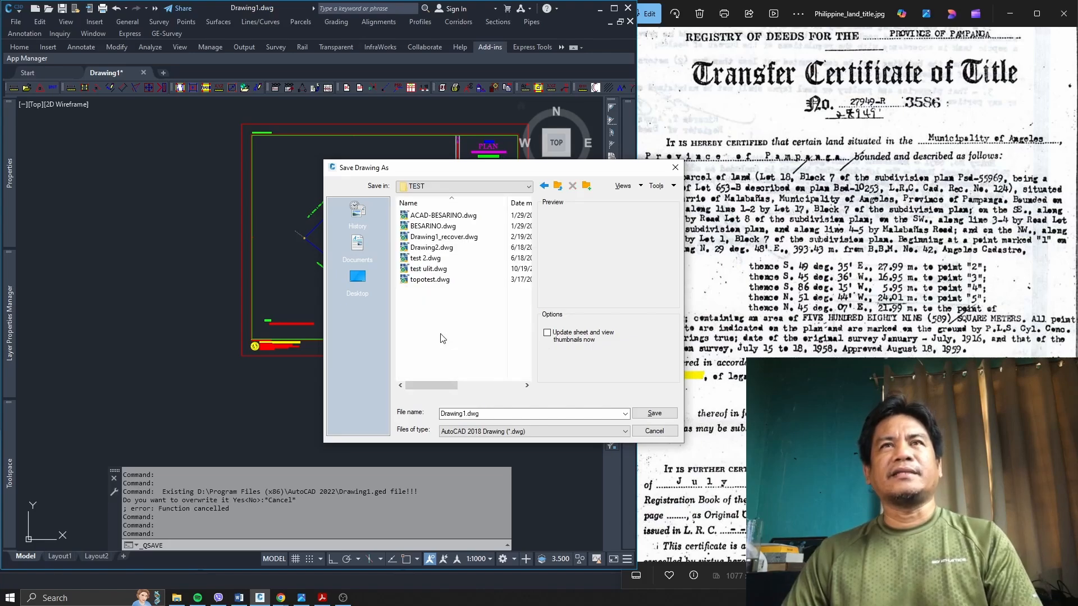
pyautogui.click(533, 416)
pyautogui.doubleClick(516, 413)
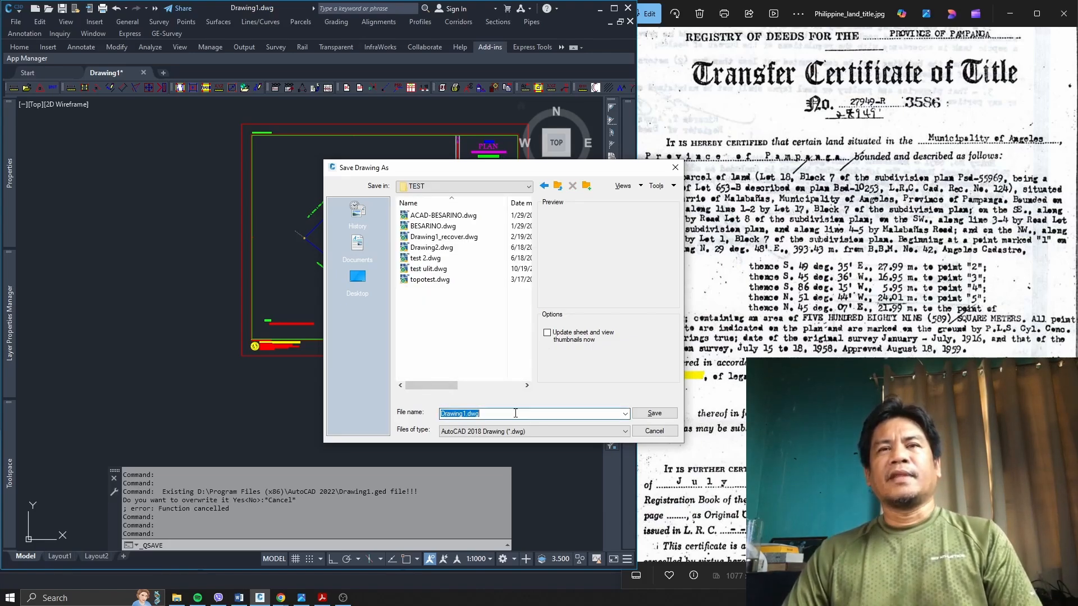
pyautogui.write('LOT 18 BLOCK 7 PSD-55969')
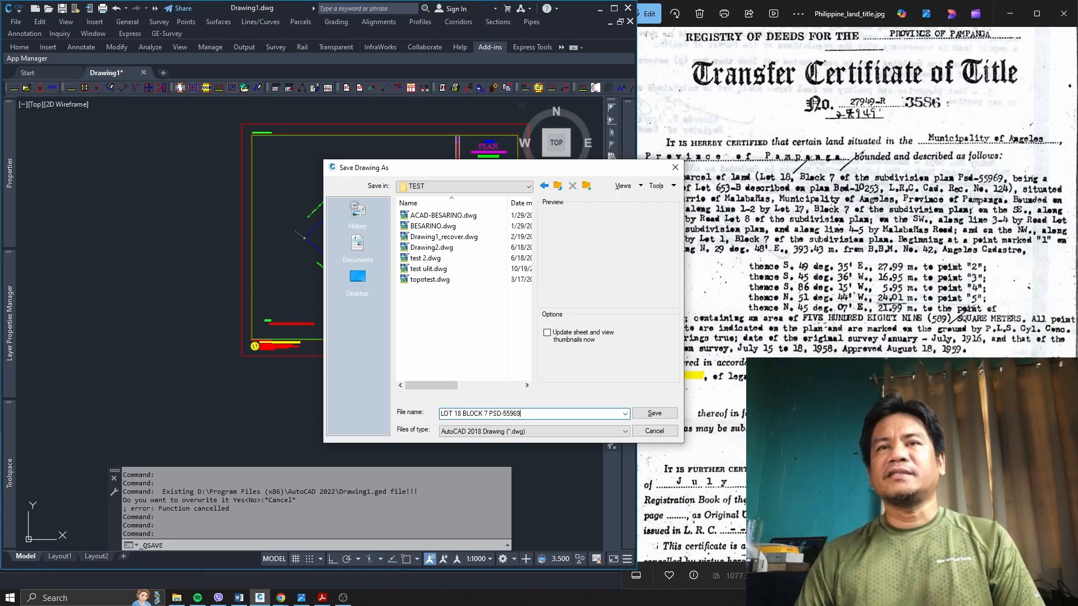
pyautogui.click(651, 414)
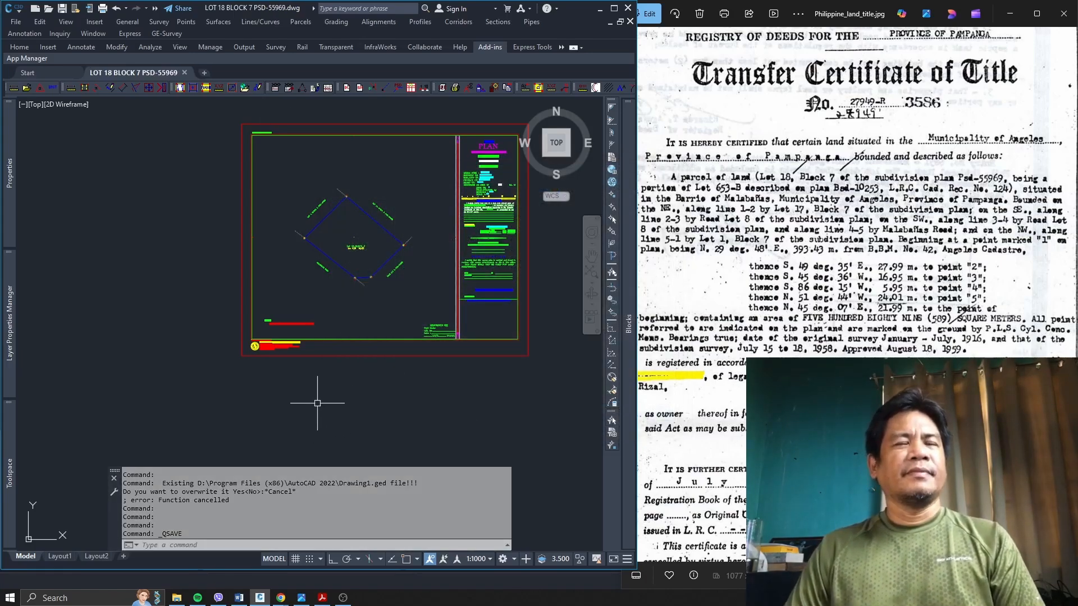
# Step: Run a lot computation on Lot 18 by selecting its lot number text
pyautogui.click(163, 34)
pyautogui.moveTo(202, 84)
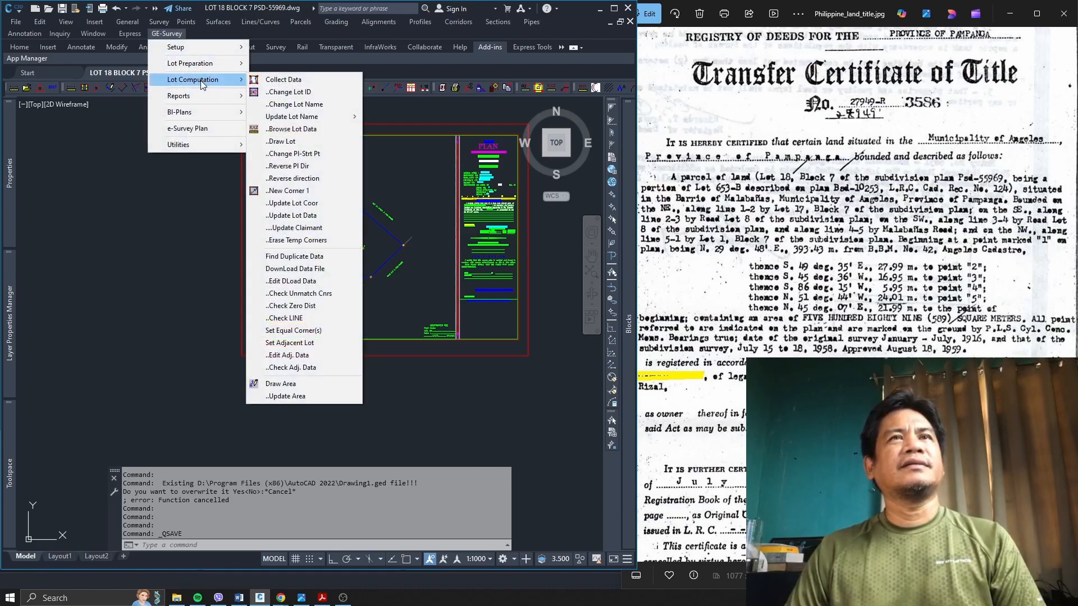
pyautogui.press('Escape')
pyautogui.press('Escape')
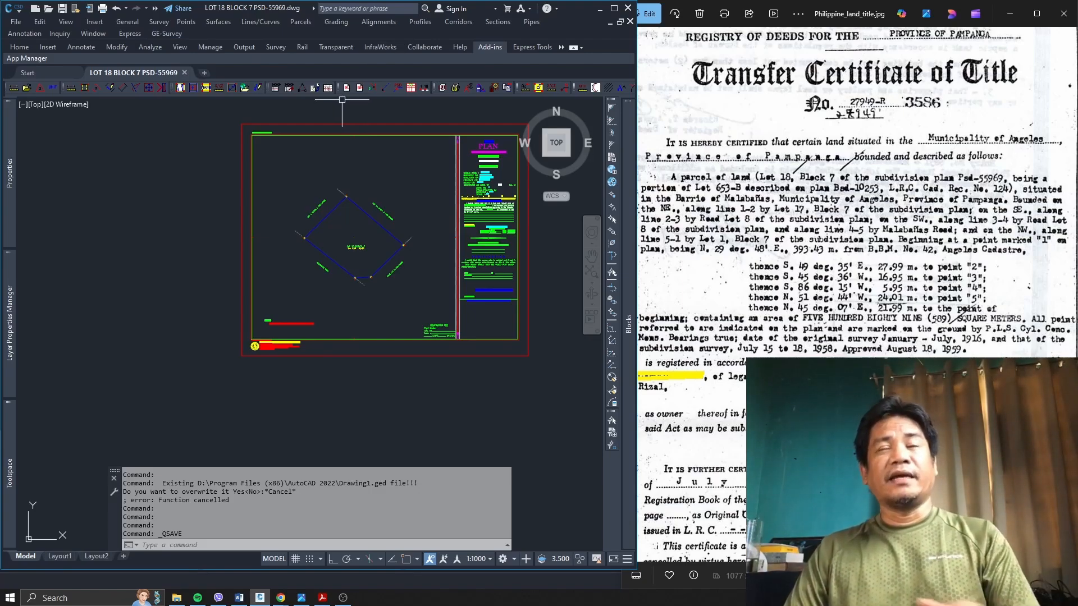
pyautogui.click(172, 35)
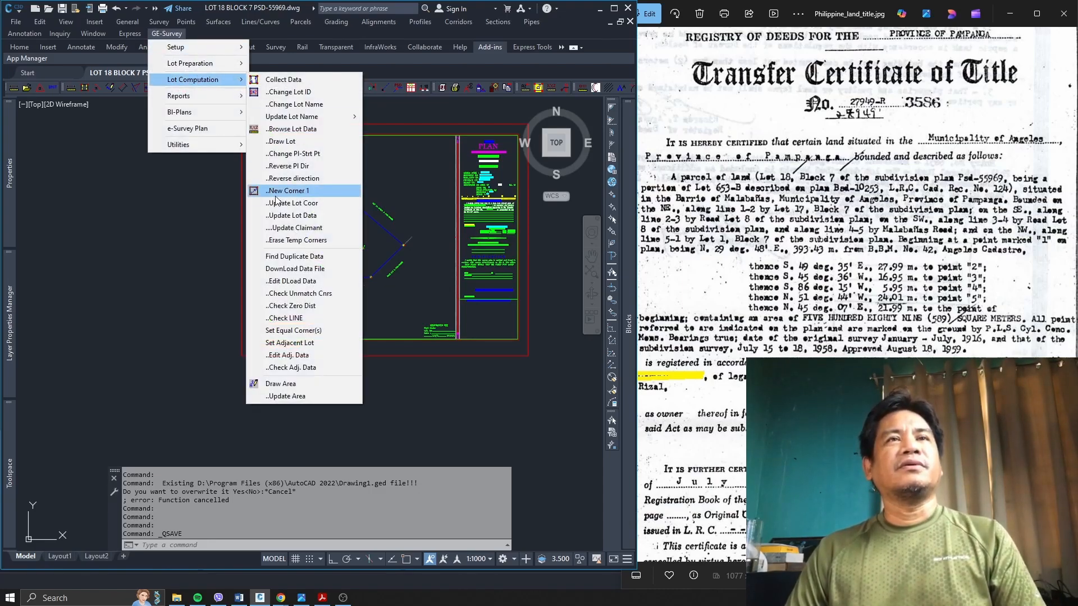
pyautogui.click(300, 268)
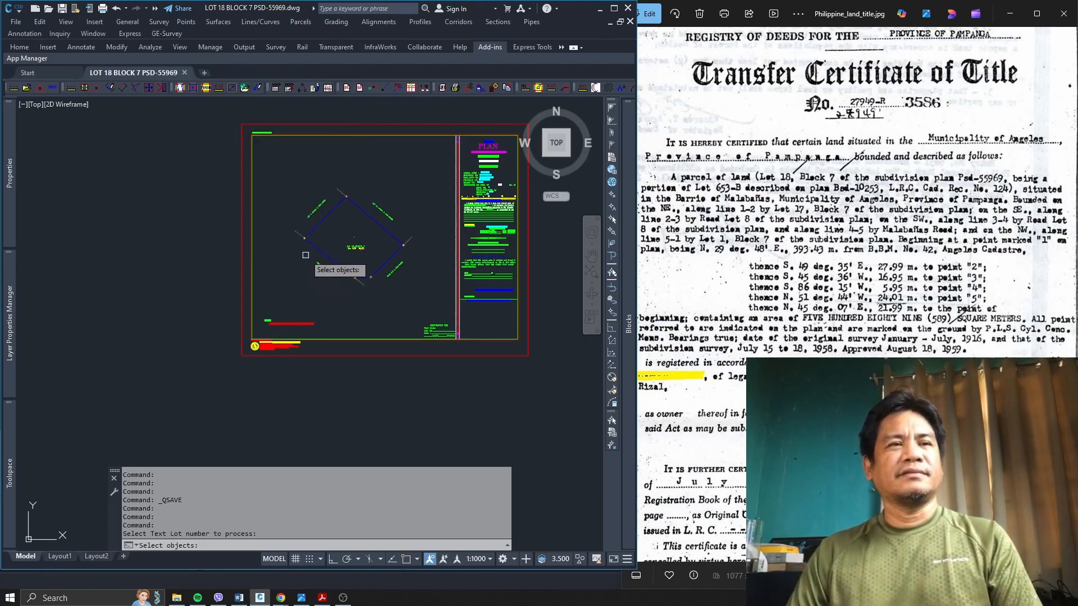
pyautogui.click(359, 244)
pyautogui.press('Return')
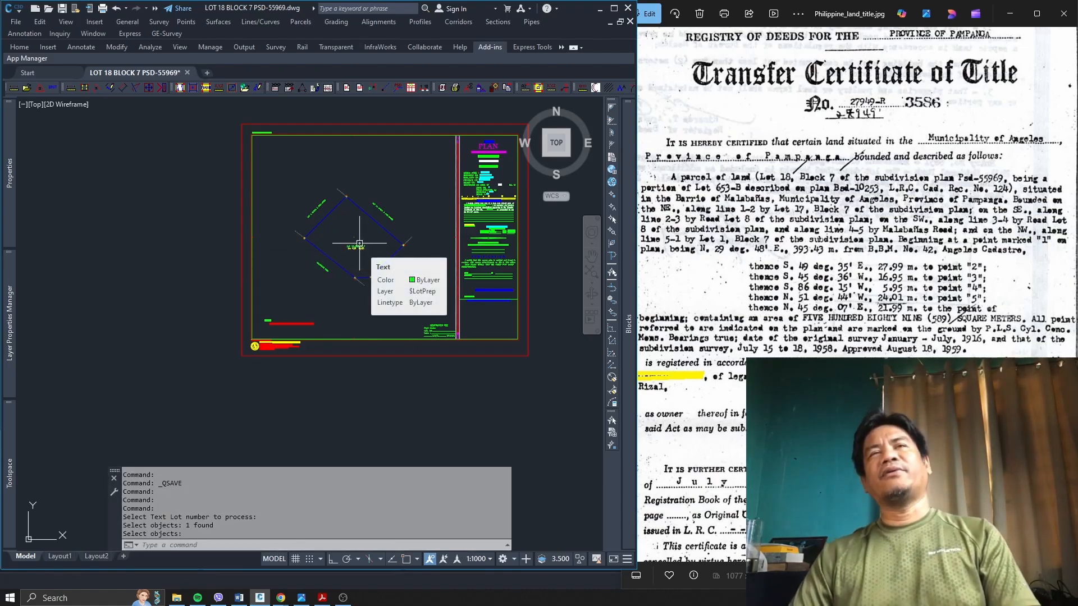
pyautogui.scroll(-2, 339, 286)
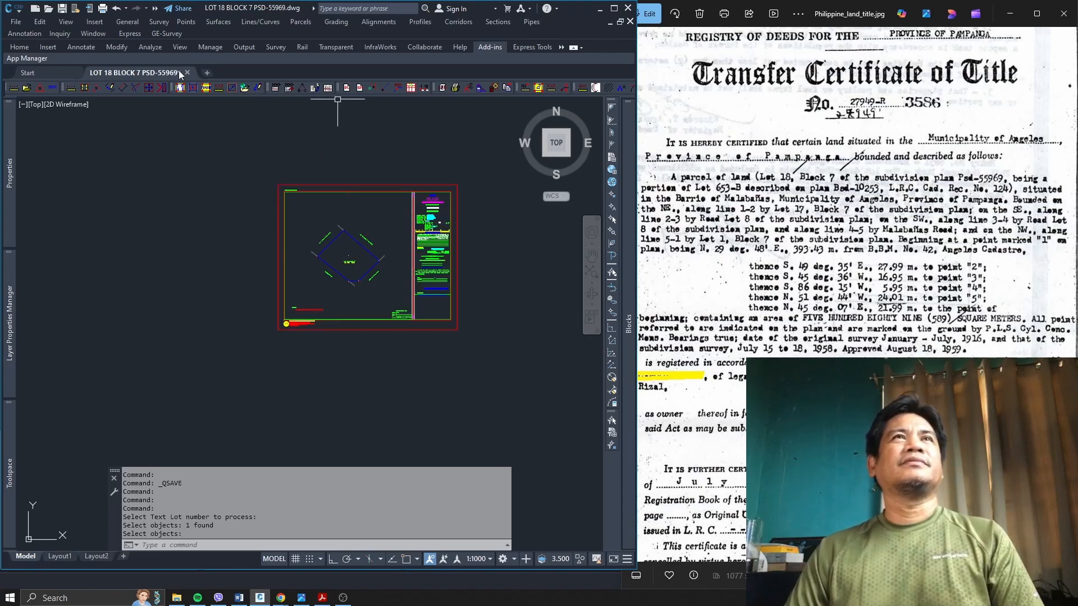
# Step: Start tabulating the technical description from the lot number text at scale factor 200
pyautogui.click(167, 34)
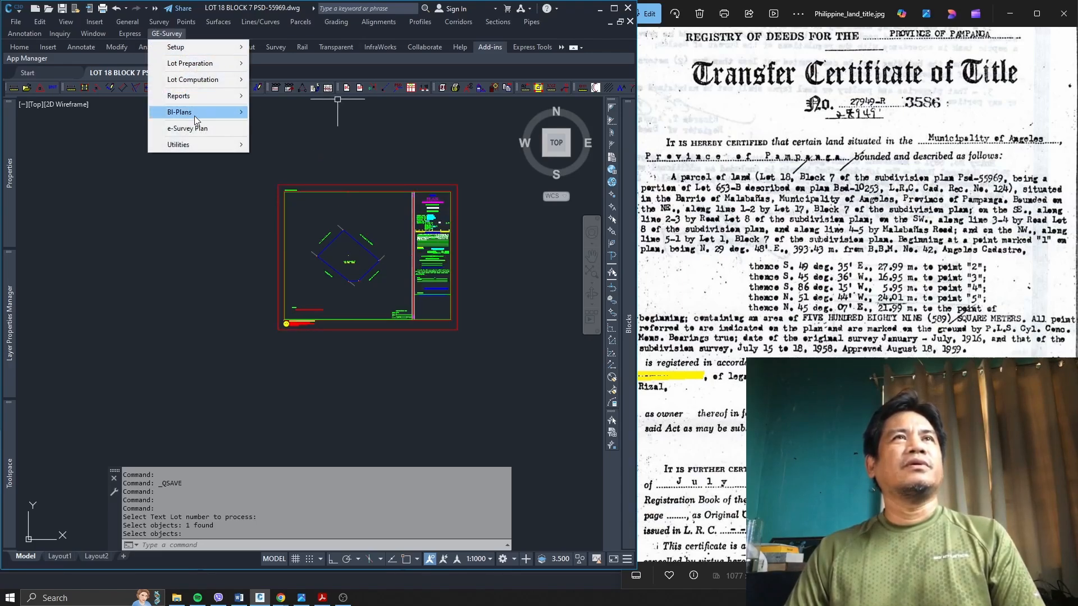
pyautogui.moveTo(196, 119)
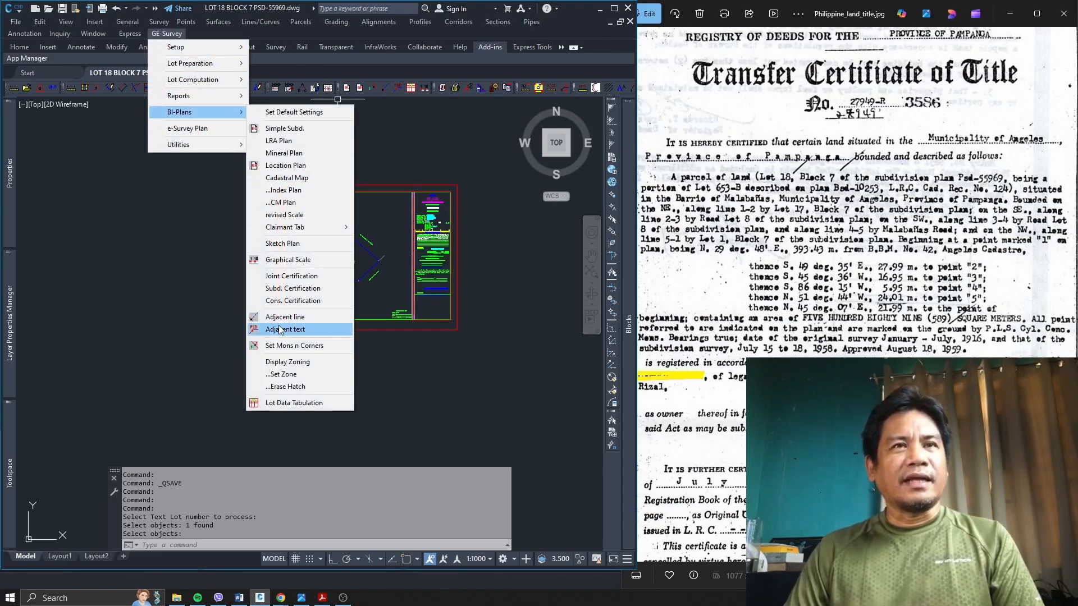
pyautogui.click(287, 403)
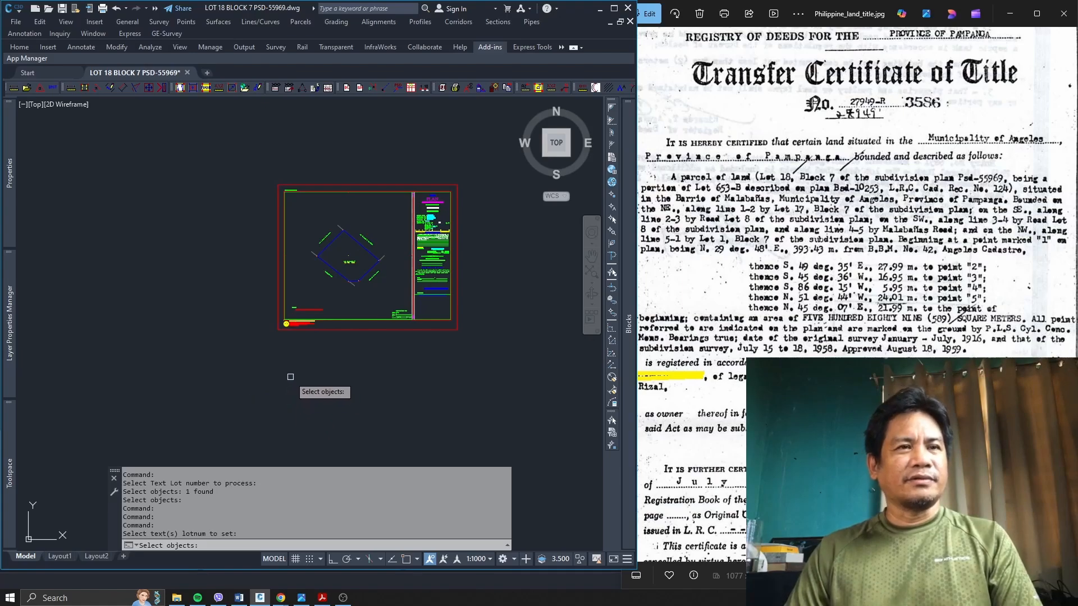
pyautogui.click(393, 225)
pyautogui.click(327, 286)
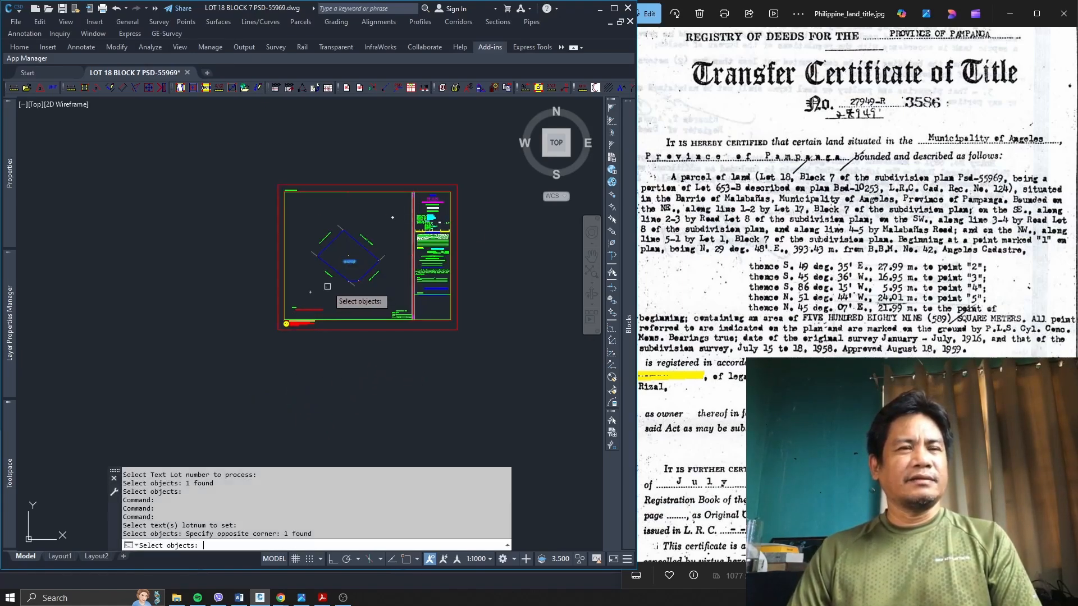
pyautogui.press('Return')
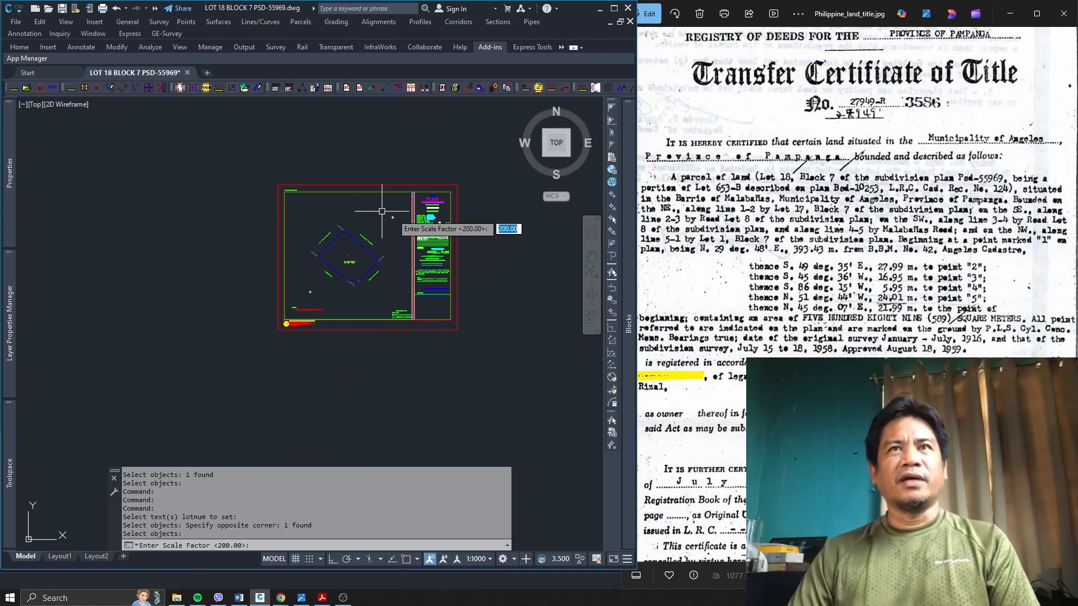
pyautogui.scroll(8, 437, 215)
pyautogui.scroll(-10, 437, 215)
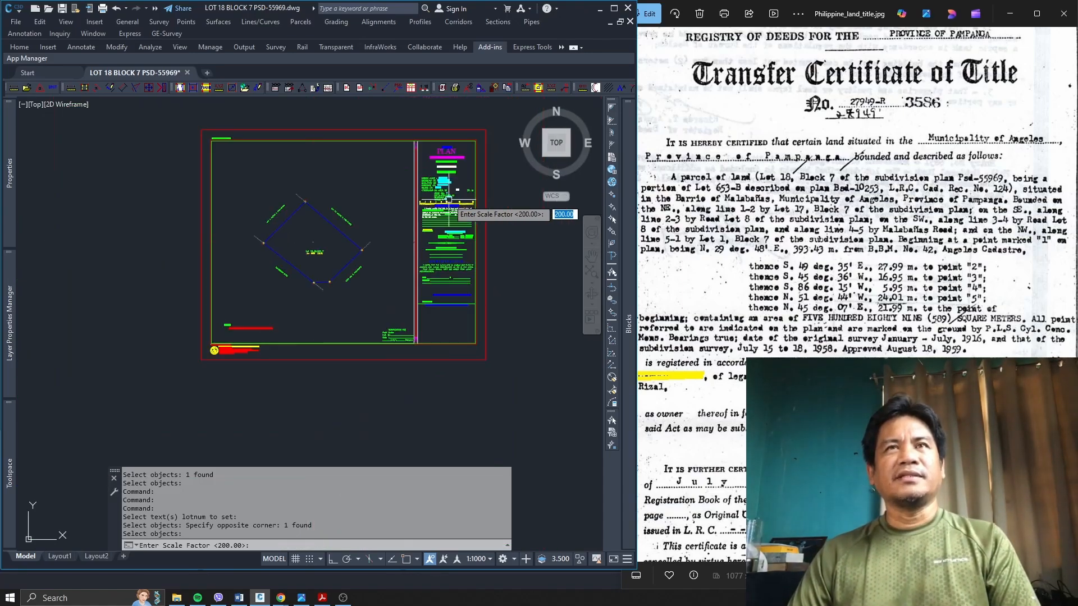
pyautogui.press('Return')
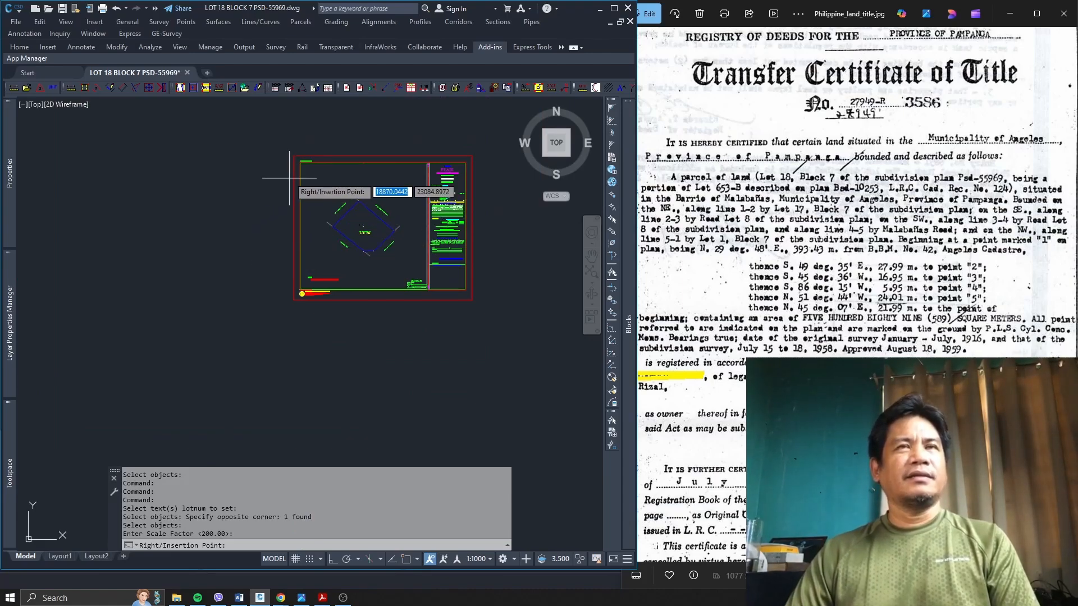
# Step: Place the technical description table at the sheet's top-left corner with an endpoint snap
pyautogui.scroll(8, 302, 168)
pyautogui.scroll(3, 302, 168)
pyautogui.write('END')
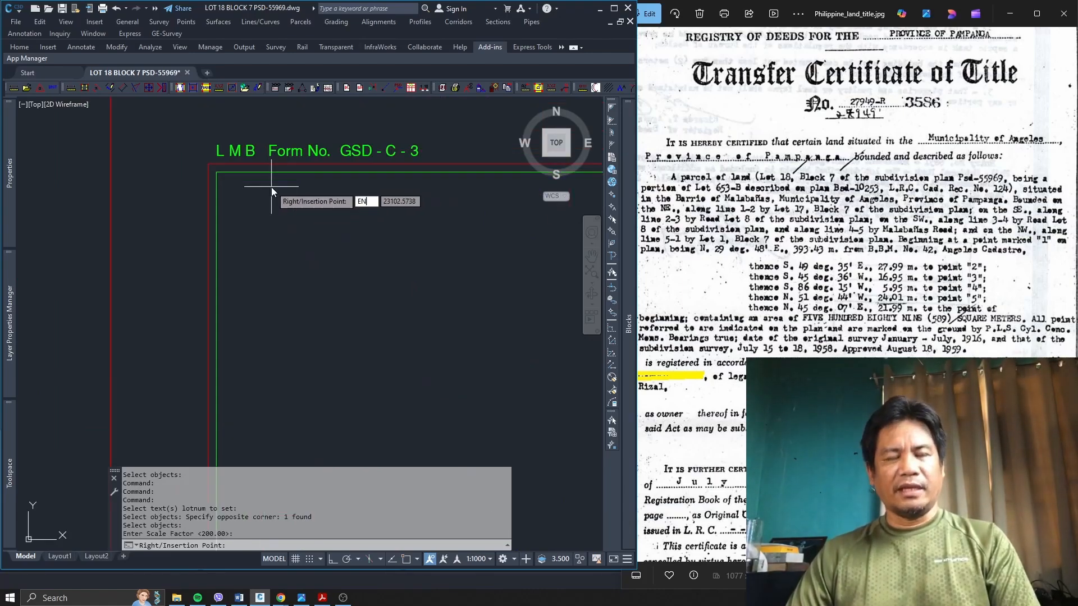
pyautogui.press('Return')
pyautogui.click(216, 171)
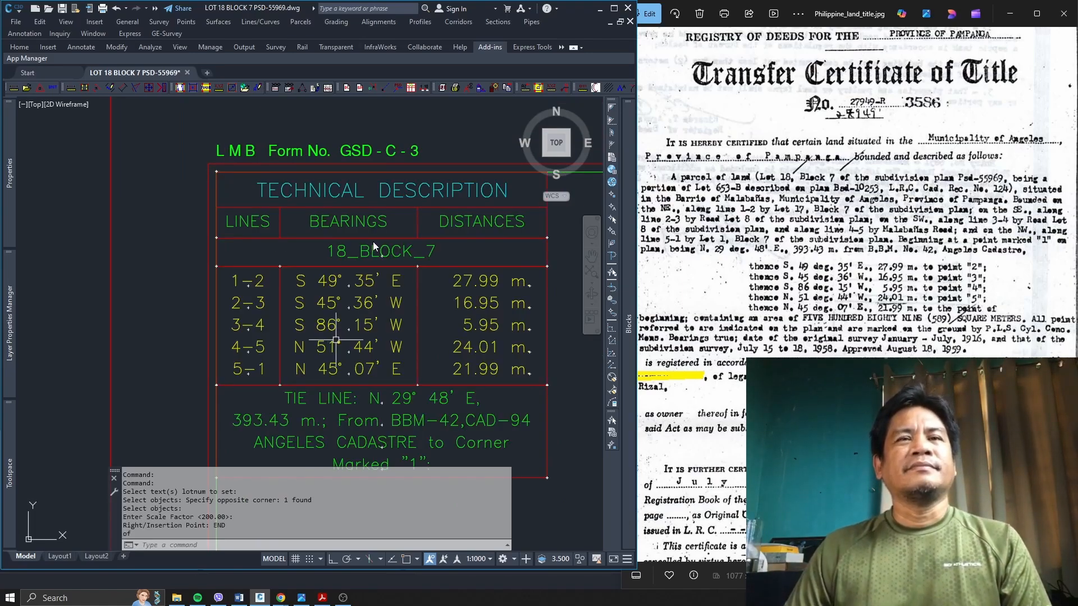
pyautogui.scroll(-4, 362, 245)
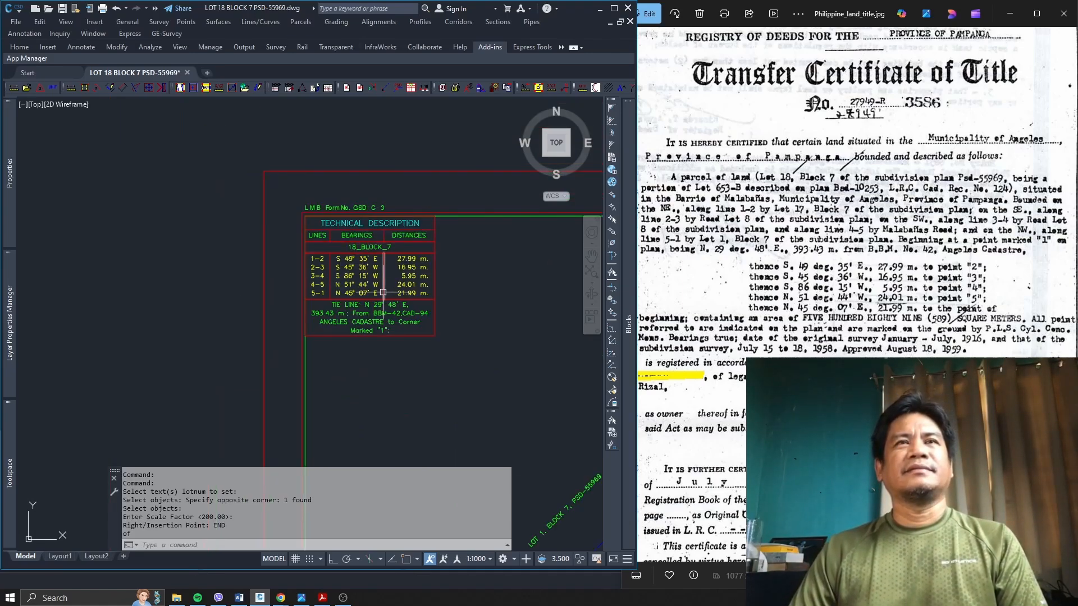
pyautogui.scroll(4, 384, 292)
# Step: Change the table's 18_BLOCK_7 heading to BOUNDARY
pyautogui.click(363, 175)
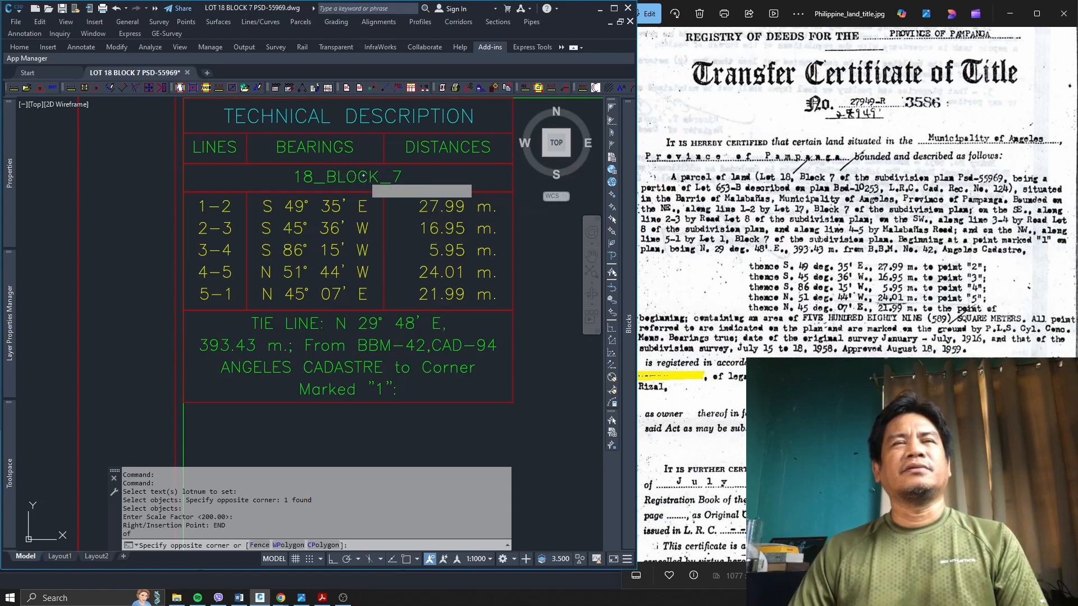
pyautogui.press('Escape')
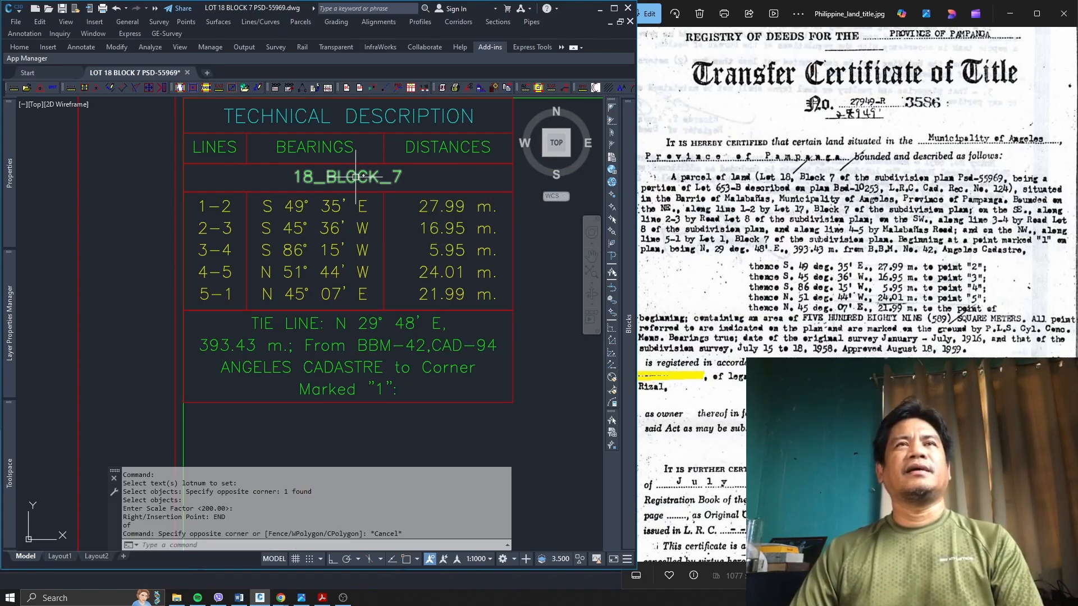
pyautogui.click(354, 177)
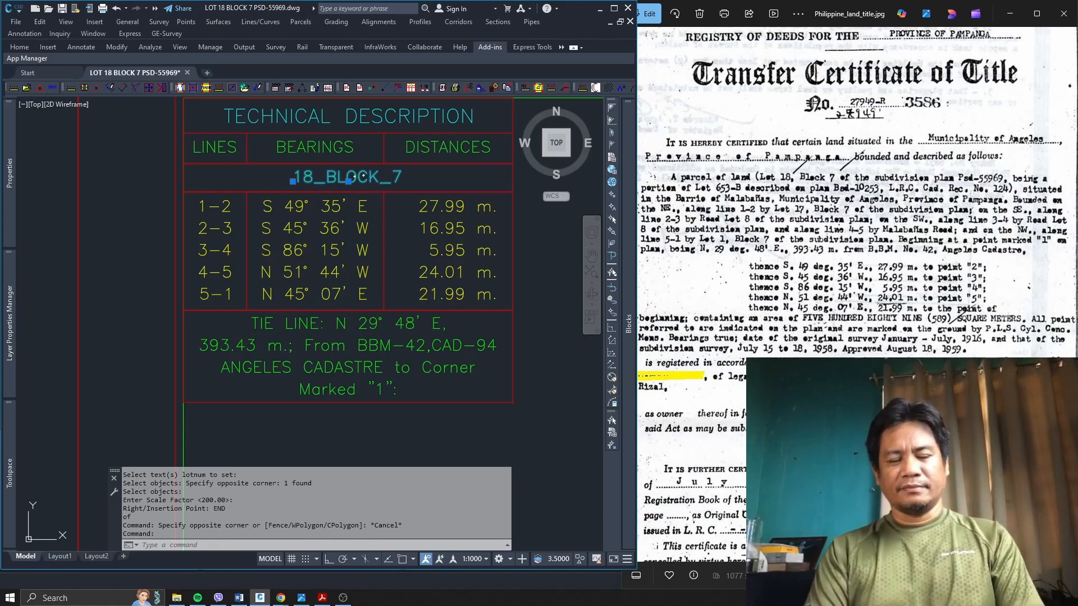
pyautogui.doubleClick(359, 176)
pyautogui.write('BOUNDARY')
pyautogui.press('Return')
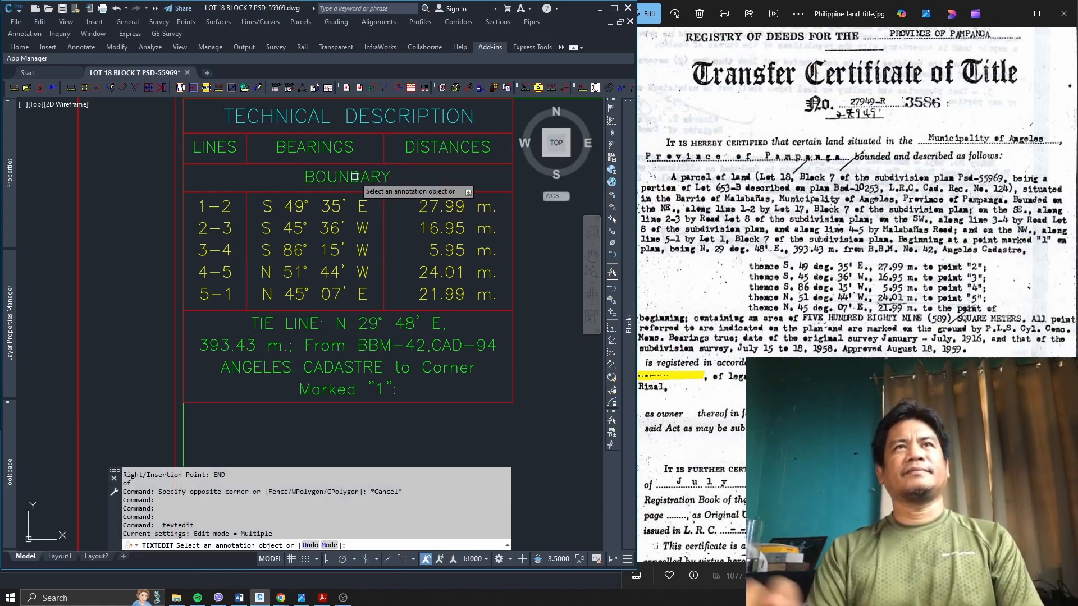
pyautogui.scroll(-8, 250, 242)
pyautogui.press('Return')
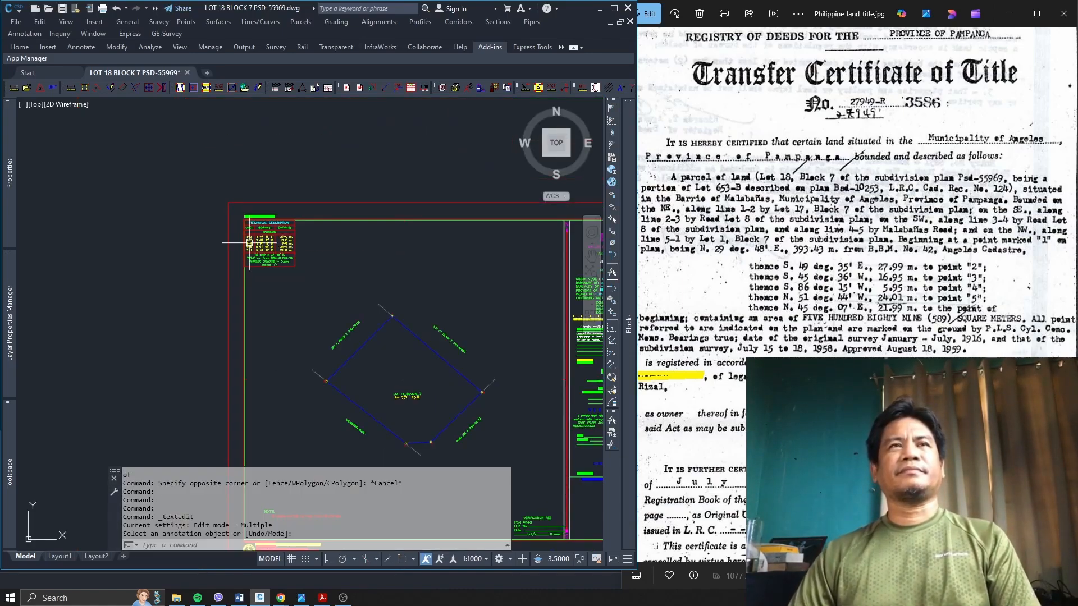
pyautogui.scroll(-3, 249, 243)
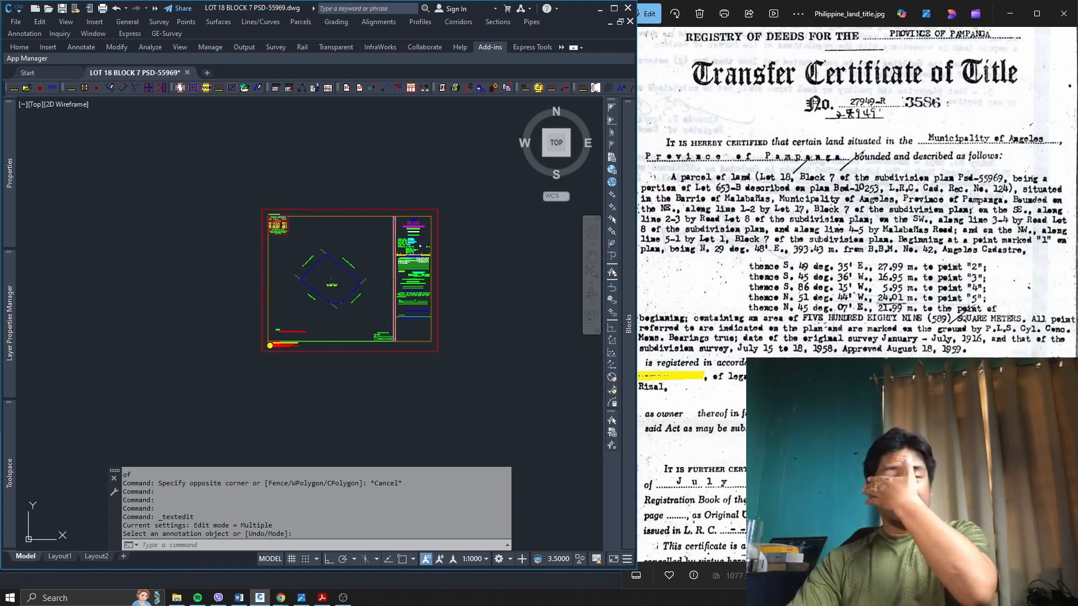
# Step: Quick-save LOT 18 BLOCK 7 PSD-55969.dwg and switch to another open window
pyautogui.hotkey('ctrl', 's')
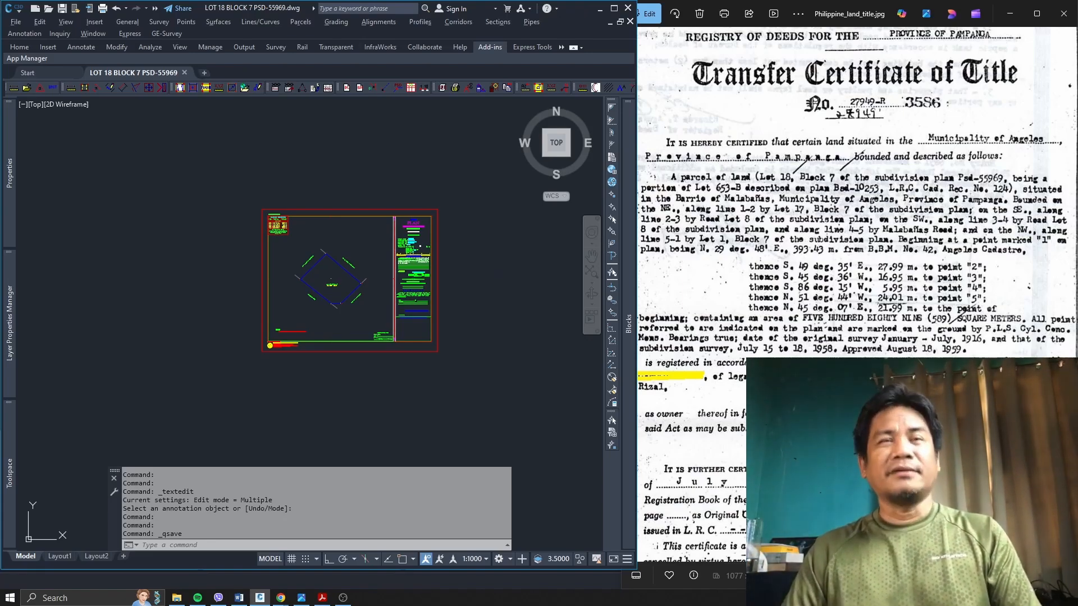
pyautogui.hotkey('alt', 'Tab')
pyautogui.hotkey('alt', 'Tab')
pyautogui.hotkey('alt', 'Tab')
pyautogui.hotkey('alt', 'Tab')
pyautogui.hotkey('alt', 'Tab')
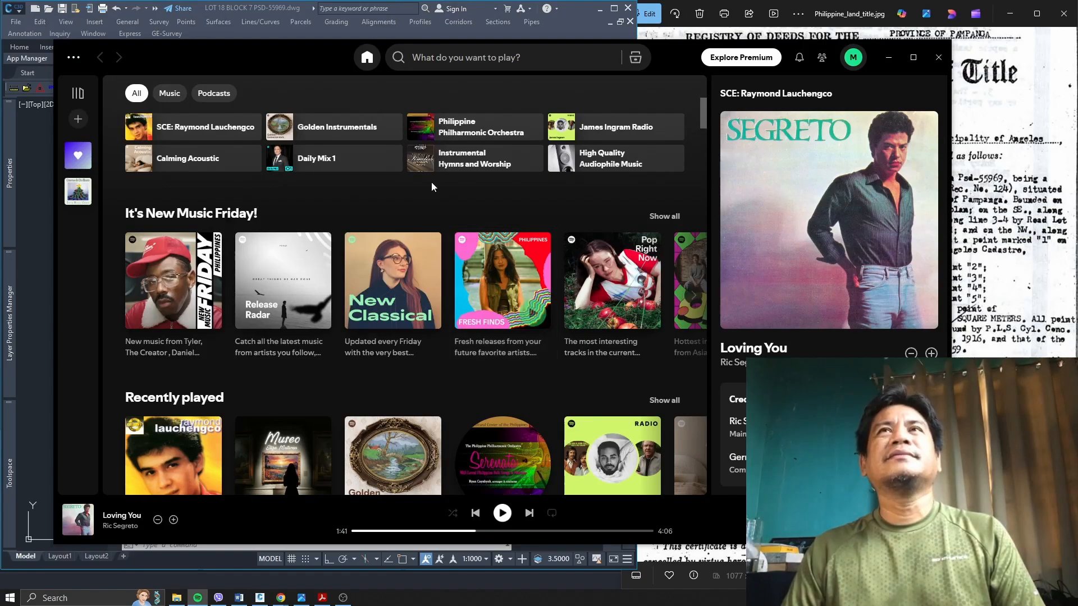
# Step: Minimize Spotify and bring the Lot Plotter browser window forward
pyautogui.click(888, 57)
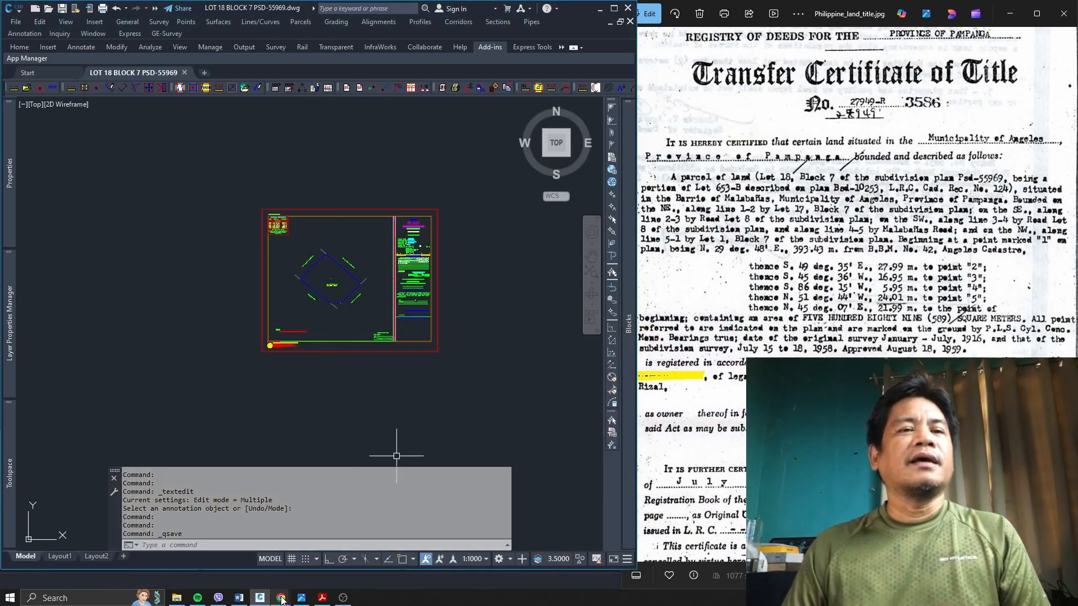
pyautogui.moveTo(281, 598)
pyautogui.click(278, 547)
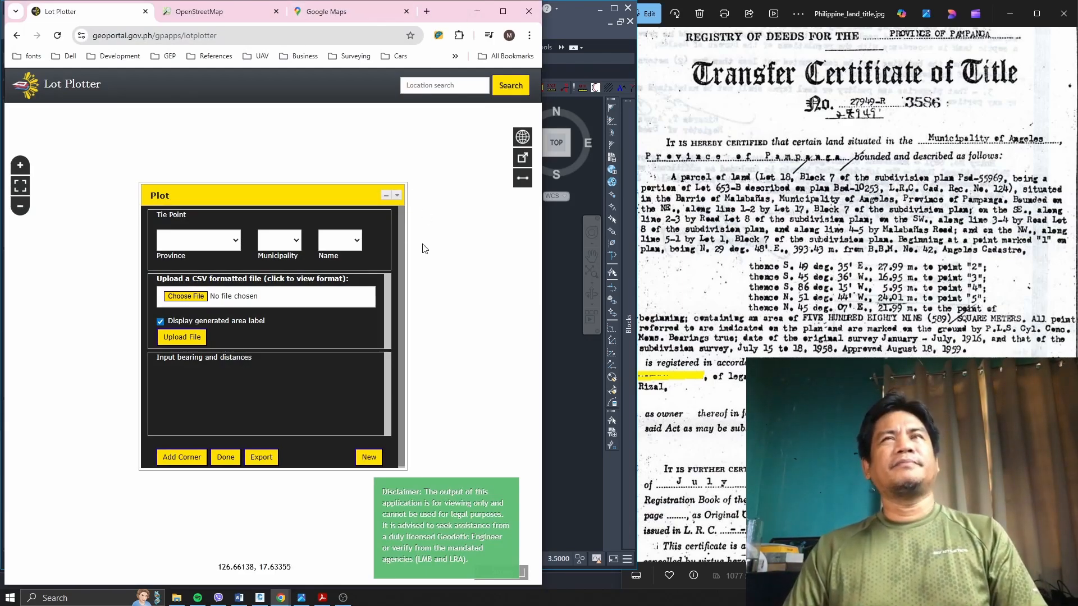
# Step: Reload Lot Plotter, set tie point PAMPANGA, ANGELES, BBM benchmark, and add the TP–Corner 1 row
pyautogui.click(57, 35)
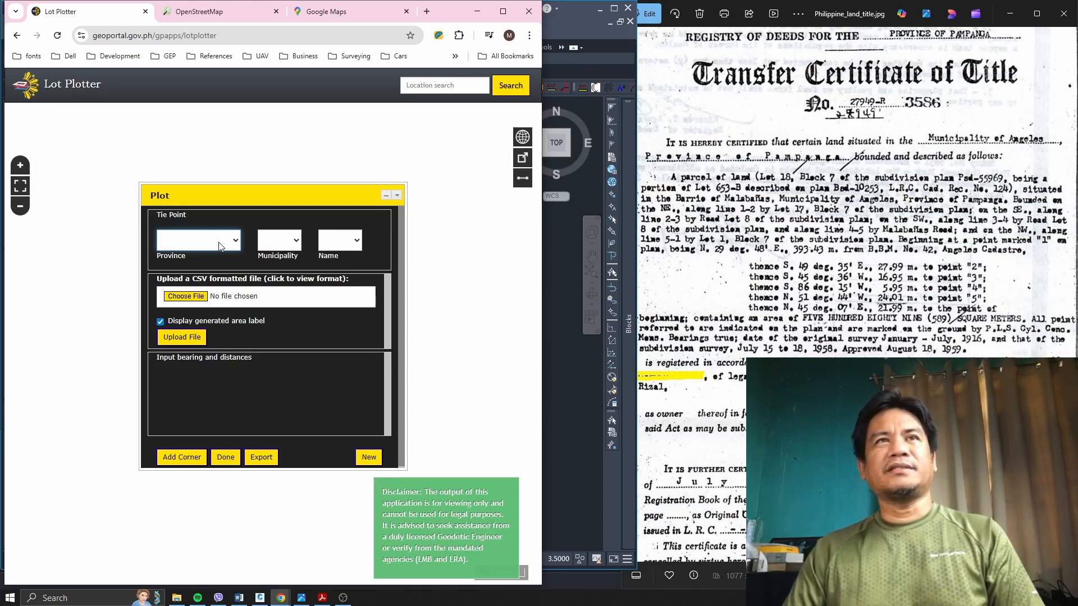
pyautogui.click(235, 241)
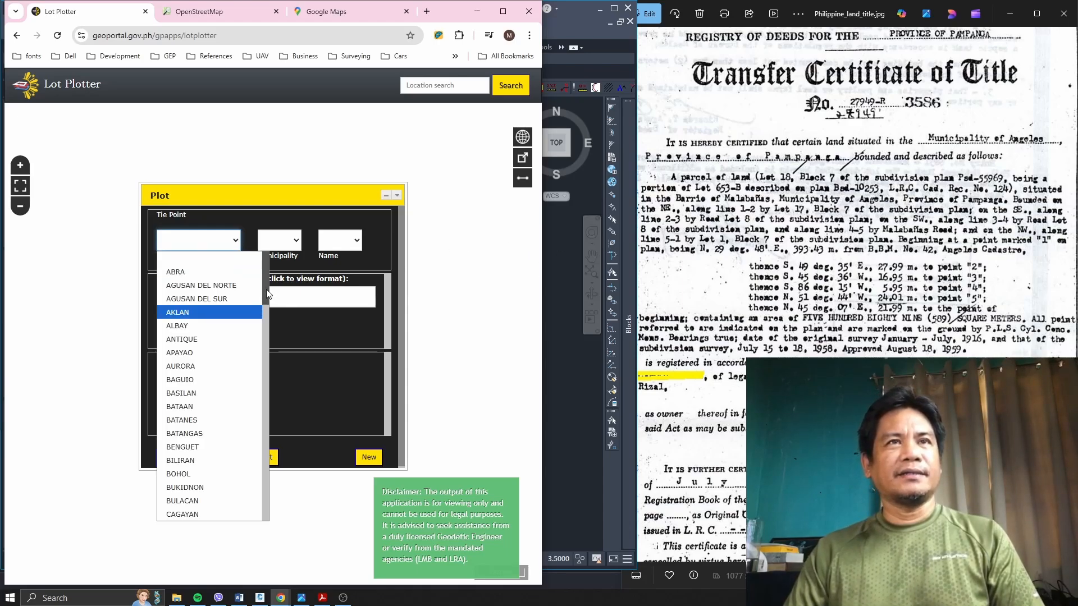
pyautogui.moveTo(266, 292); pyautogui.dragTo(264, 444)
pyautogui.click(205, 396)
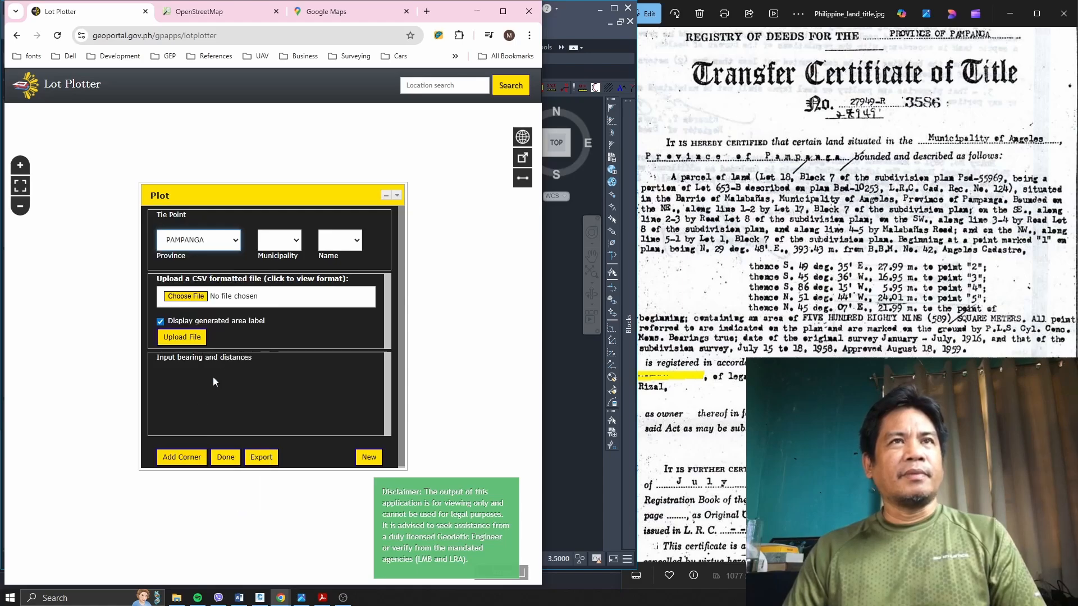
pyautogui.click(292, 247)
pyautogui.click(302, 275)
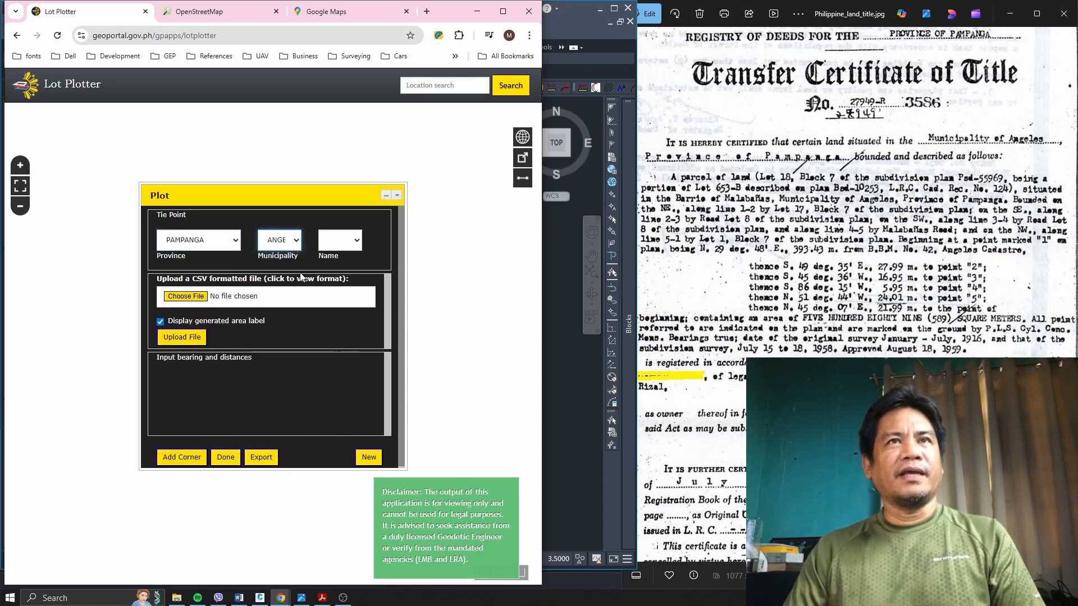
pyautogui.click(359, 247)
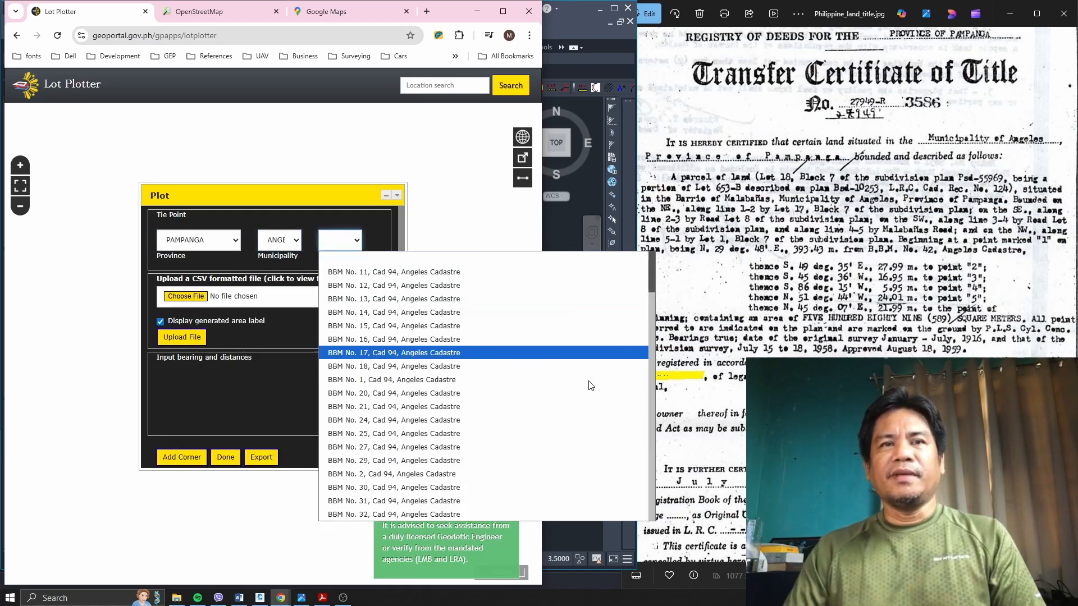
pyautogui.scroll(-5, 483, 447)
pyautogui.scroll(1, 444, 452)
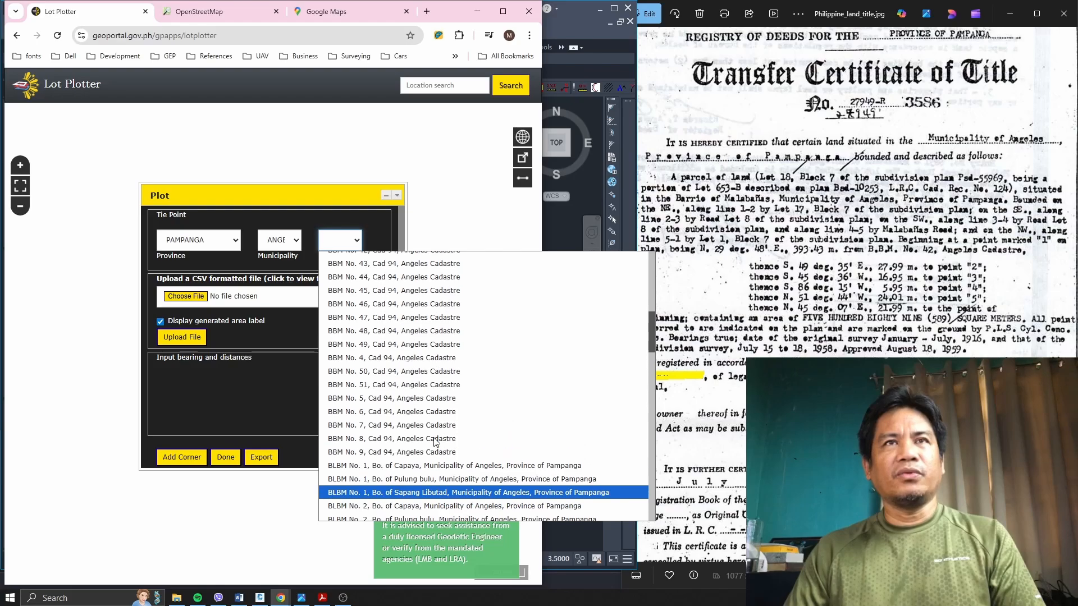
pyautogui.click(393, 312)
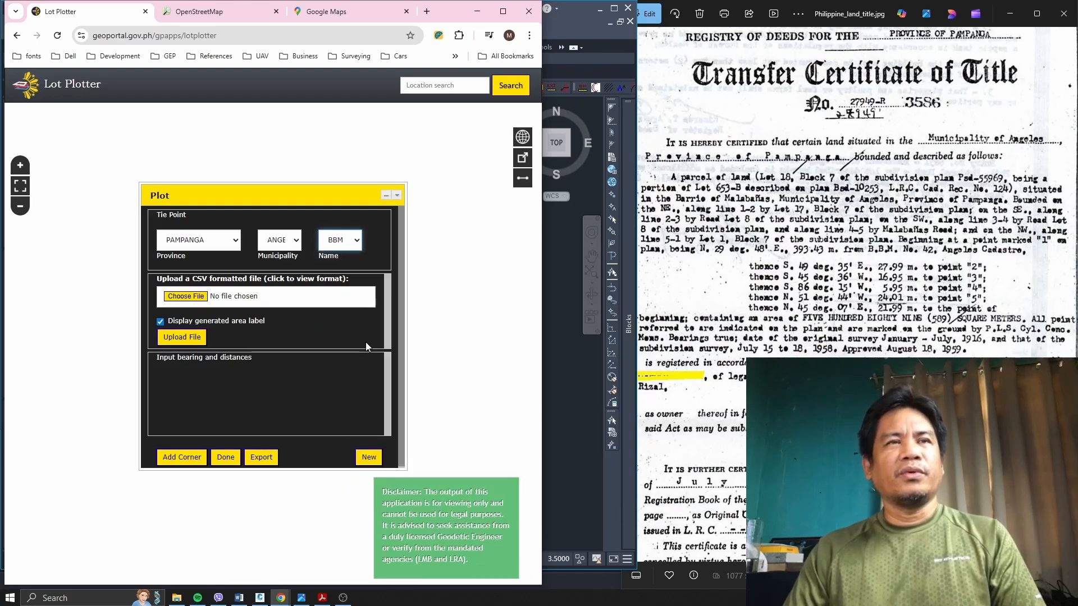
pyautogui.click(186, 459)
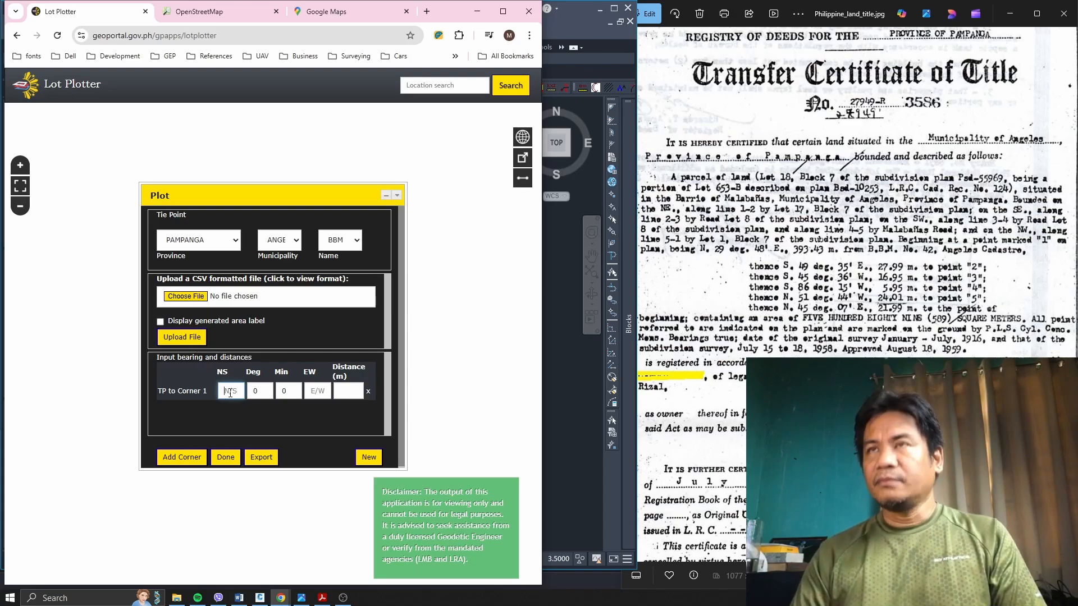
# Step: Enter the tie line N 29°48' E, 393.43 m, and add the Corner 1–2 row
pyautogui.press('Tab')
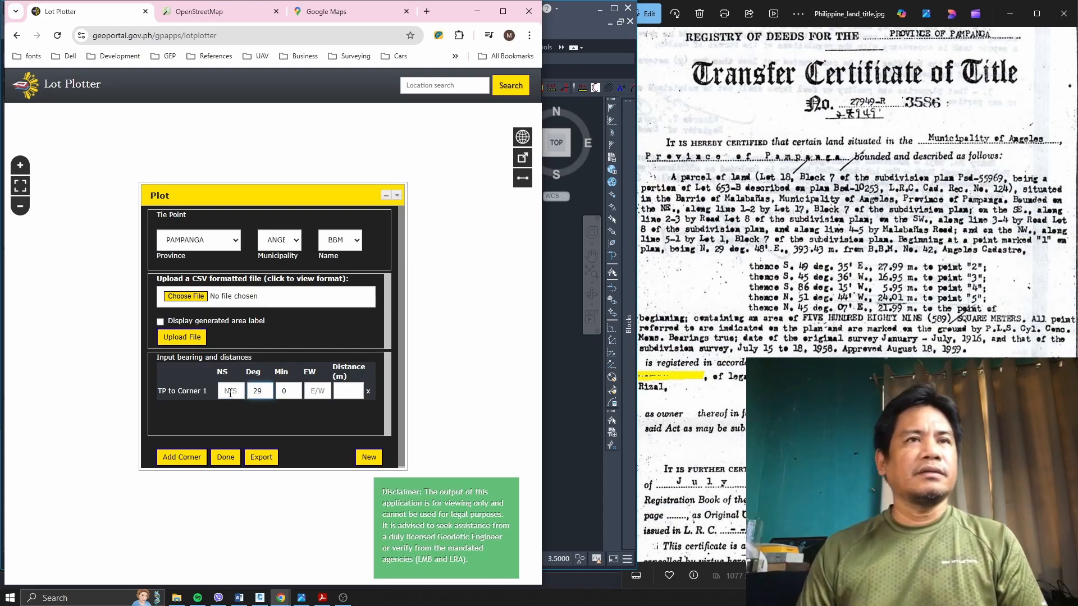
pyautogui.click(232, 392)
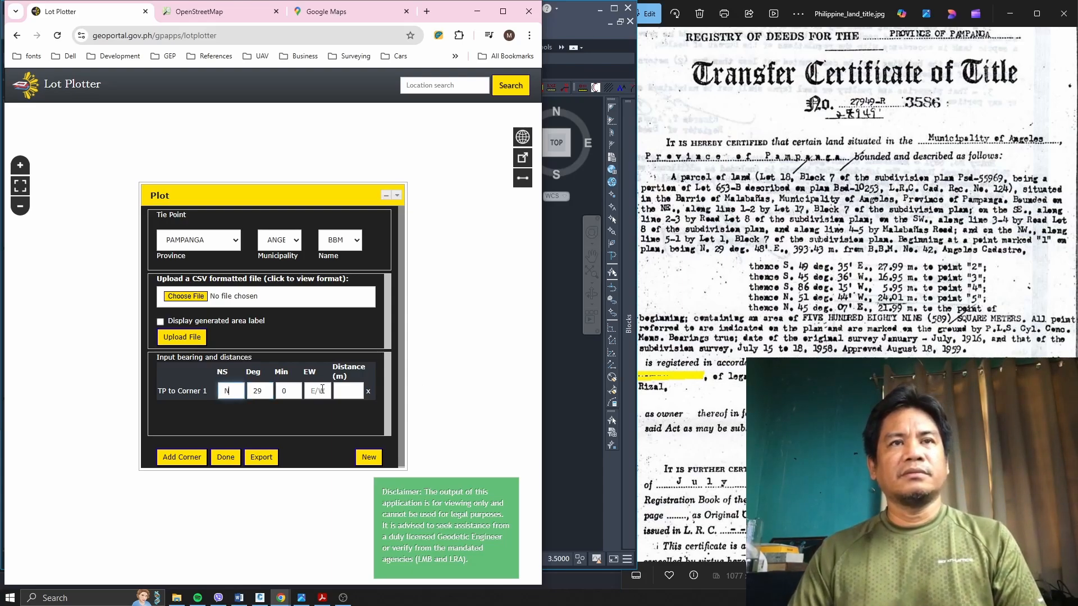
pyautogui.moveTo(291, 393); pyautogui.dragTo(259, 394)
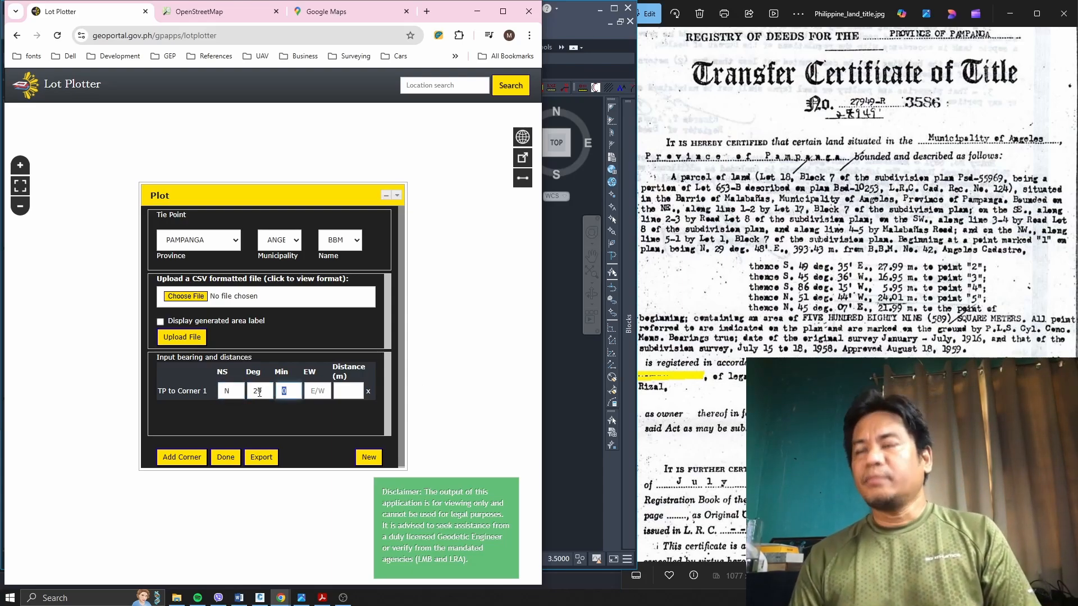
pyautogui.write('48')
pyautogui.press('Tab')
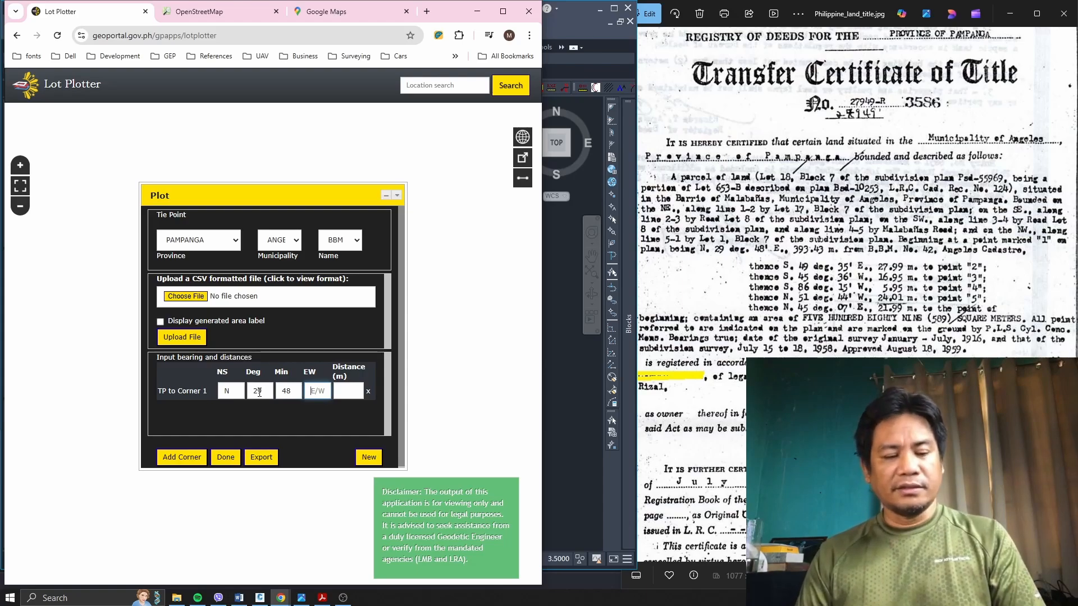
pyautogui.press('Tab')
pyautogui.write('393')
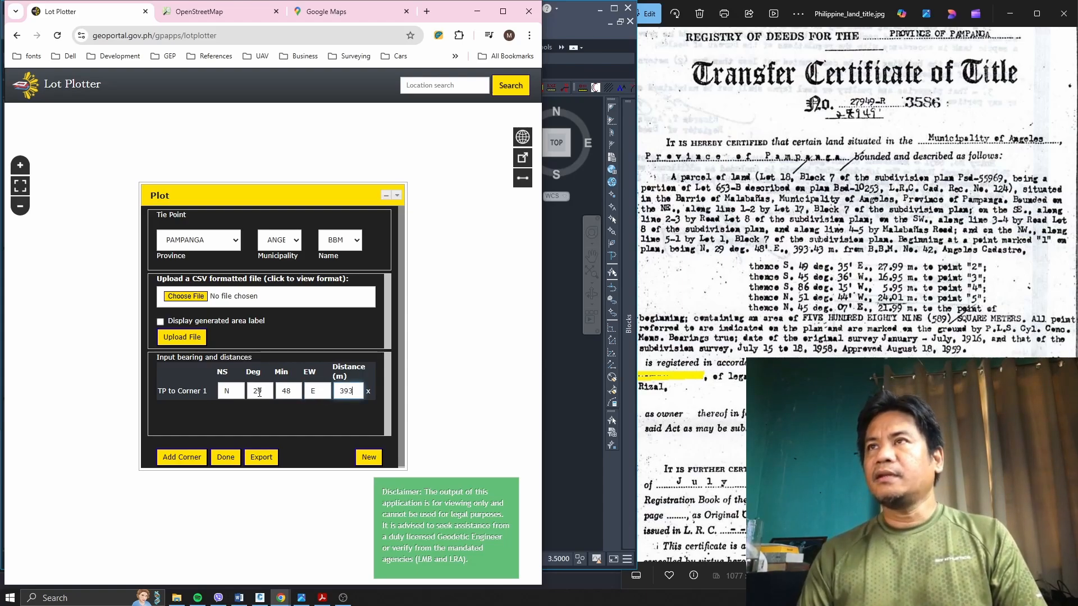
pyautogui.write('.43')
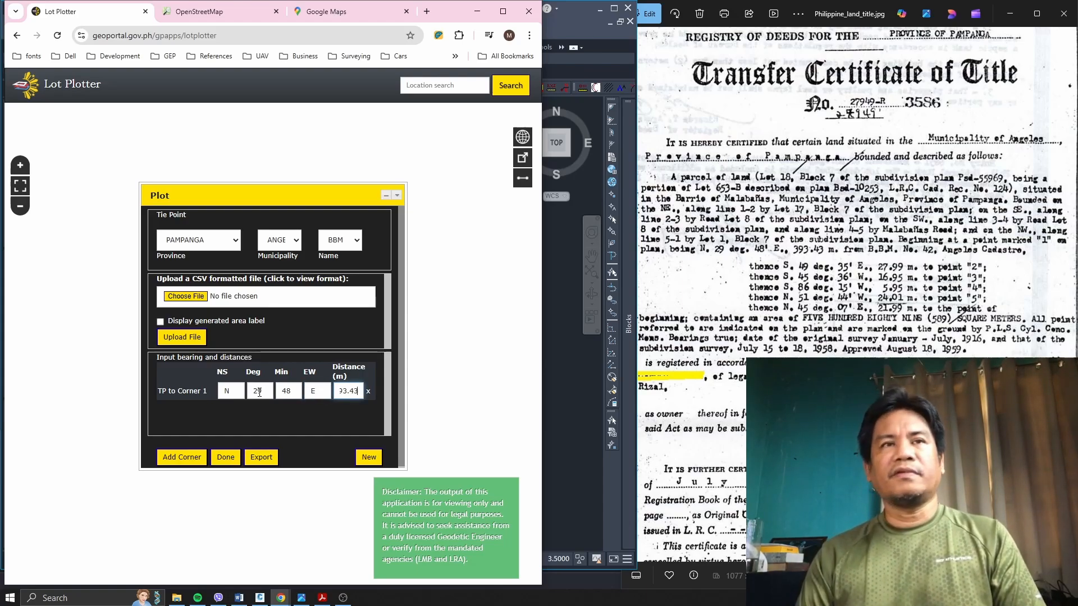
pyautogui.click(185, 457)
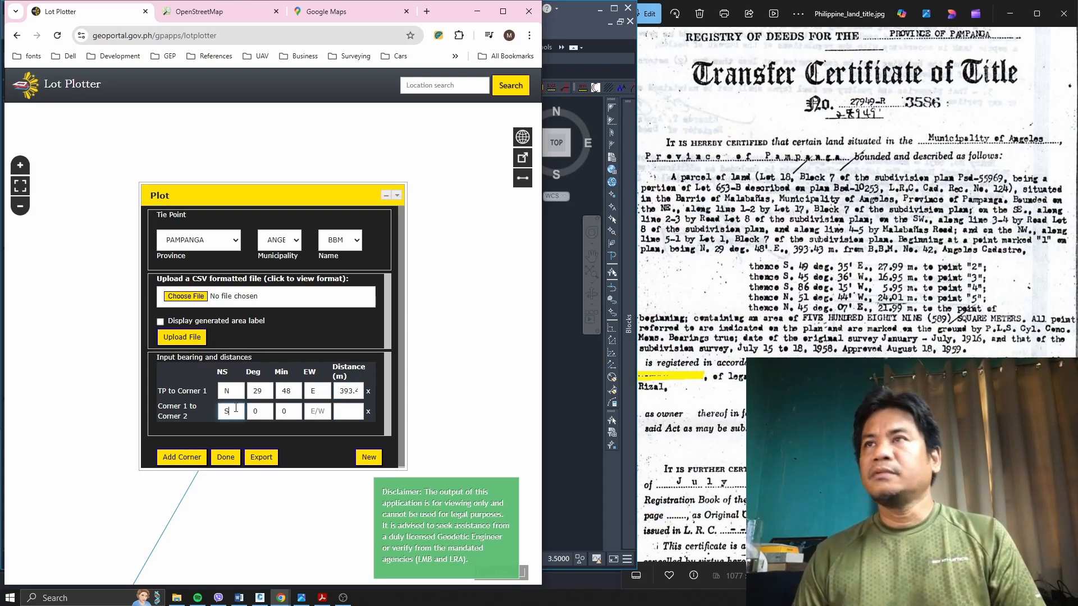
# Step: Enter the first side's bearing S 49°35' E up to its distance field
pyautogui.press('Tab')
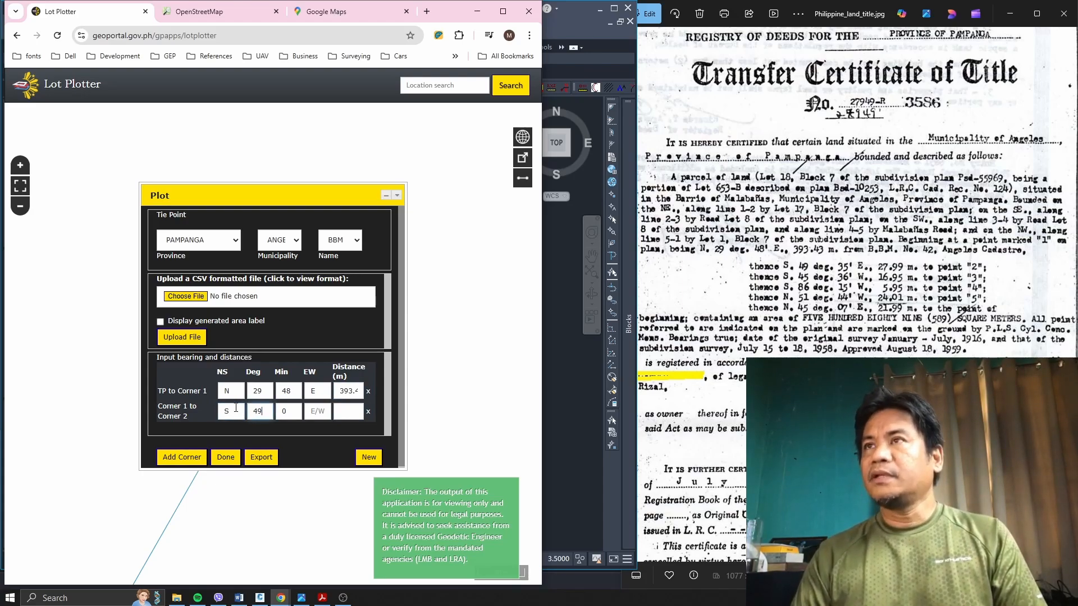
pyautogui.press('Tab')
pyautogui.write('35')
pyautogui.press('Tab')
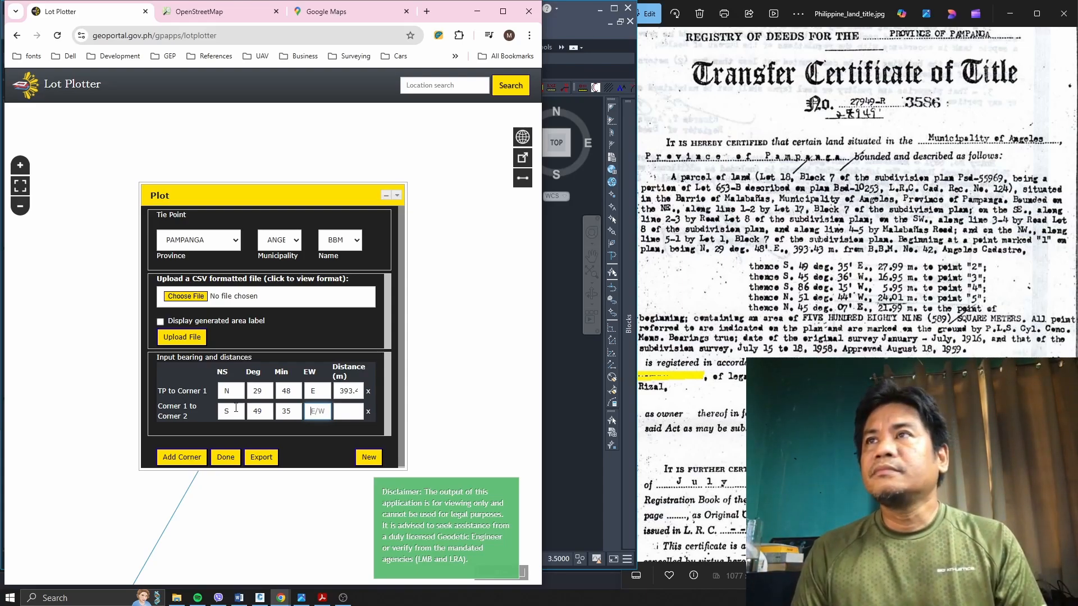
pyautogui.press('Tab')
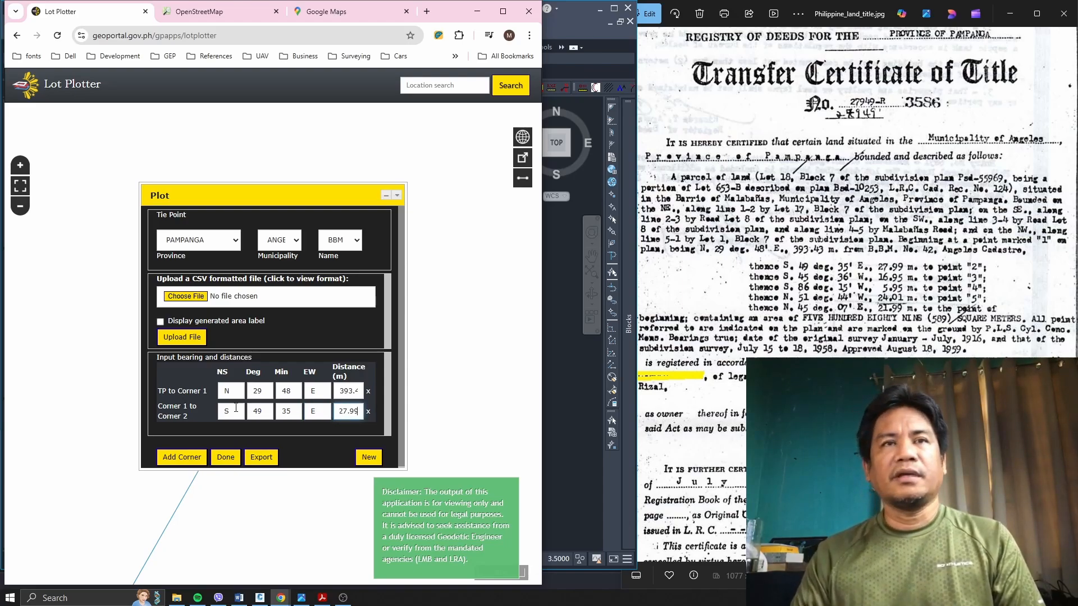
# Step: Add courses 2–3 (16.95 m) and 3–4 (5.95 m) with their westerly bearings
pyautogui.click(181, 458)
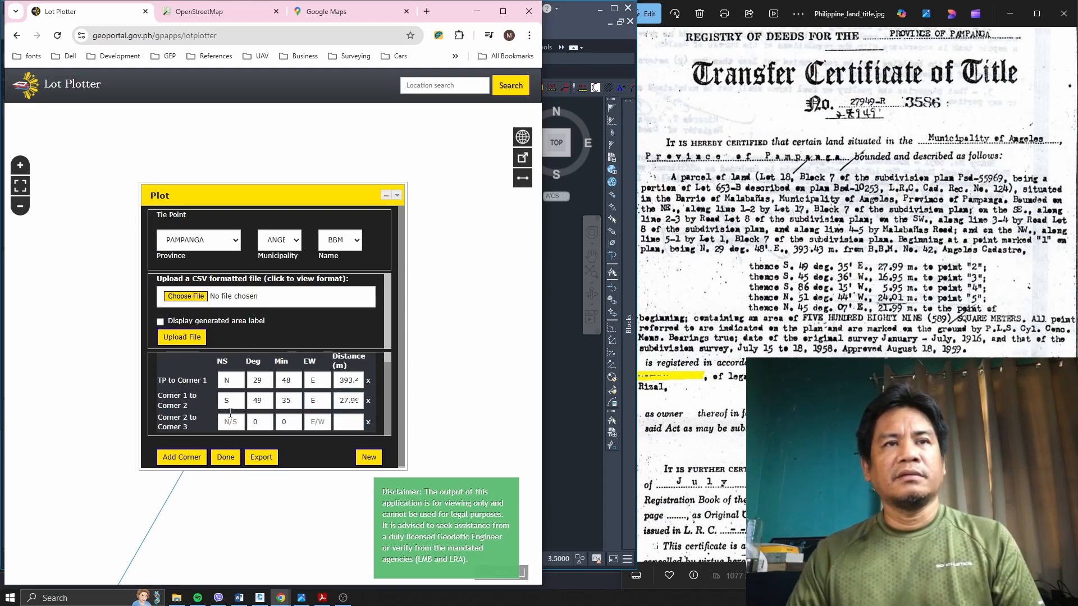
pyautogui.click(234, 424)
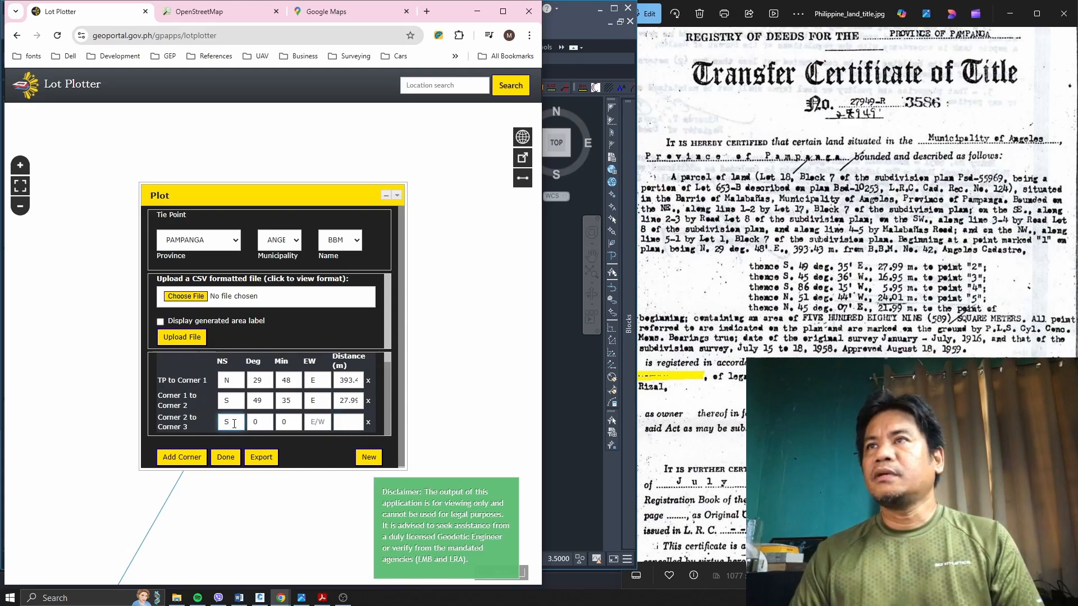
pyautogui.press('Tab')
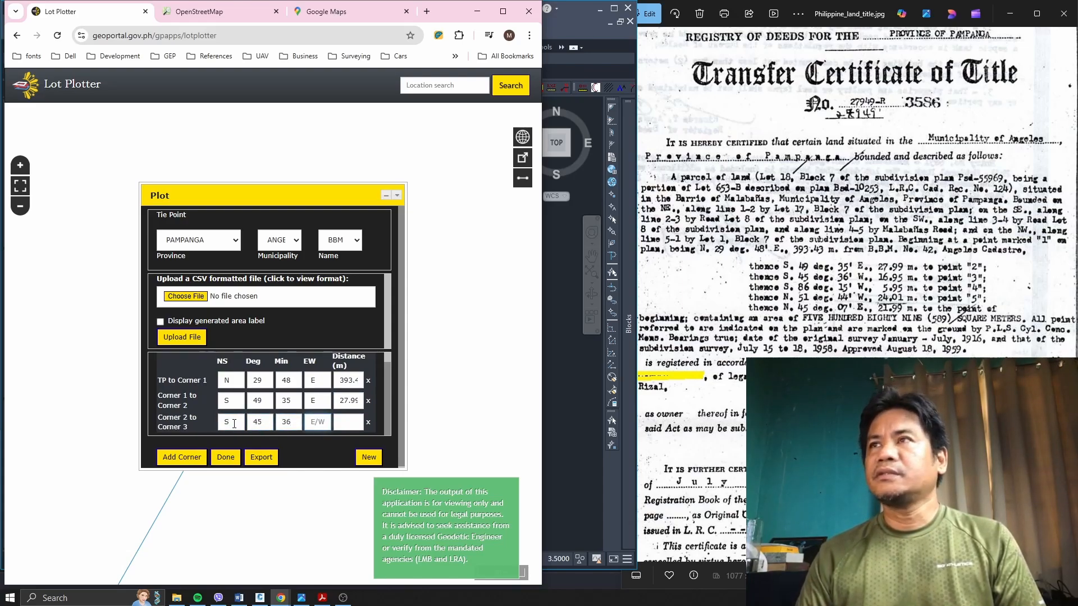
pyautogui.write('W')
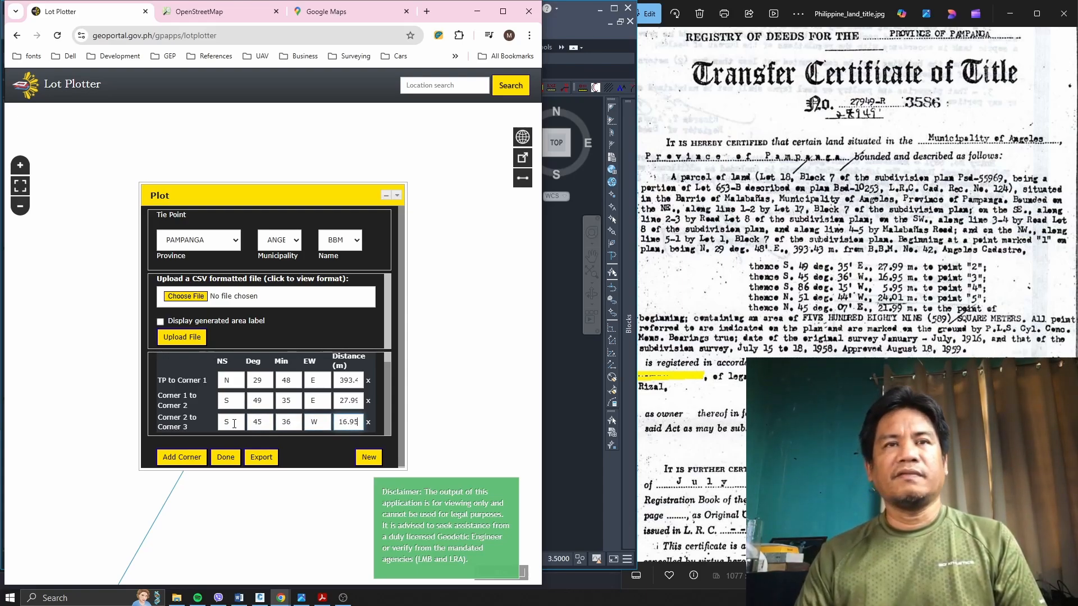
pyautogui.click(186, 458)
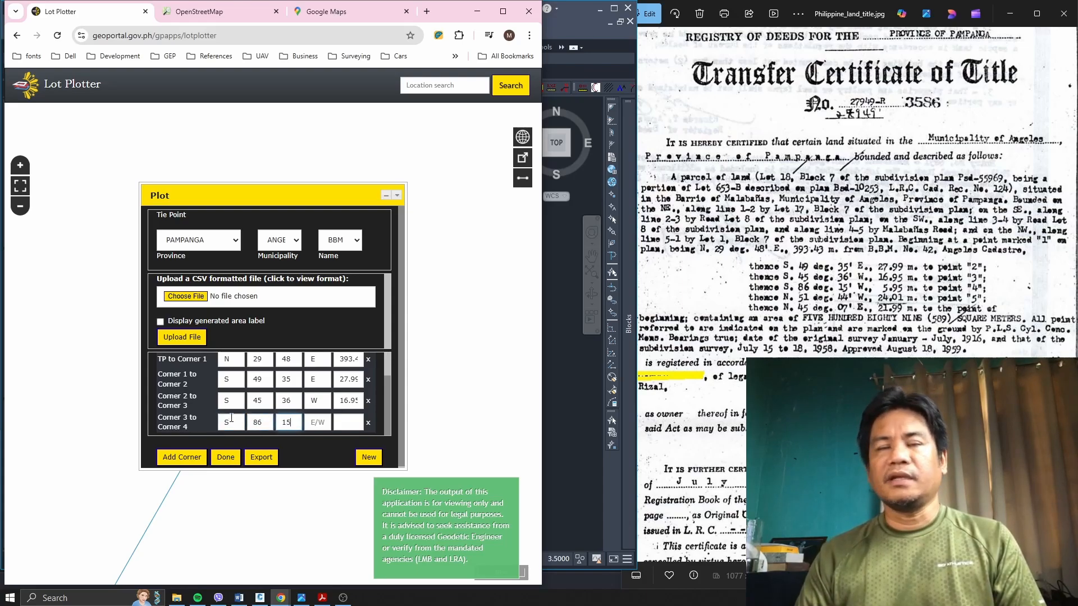
pyautogui.write('W')
pyautogui.press('Tab')
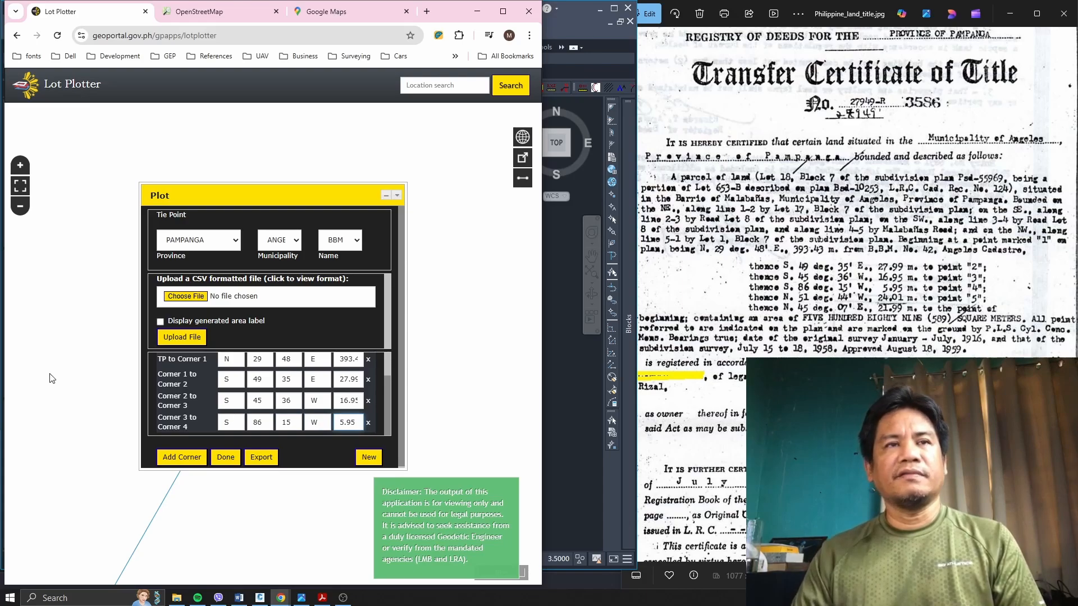
# Step: Add the Corner 4–5 course with a 51° bearing and 24.01 m distance
pyautogui.click(178, 456)
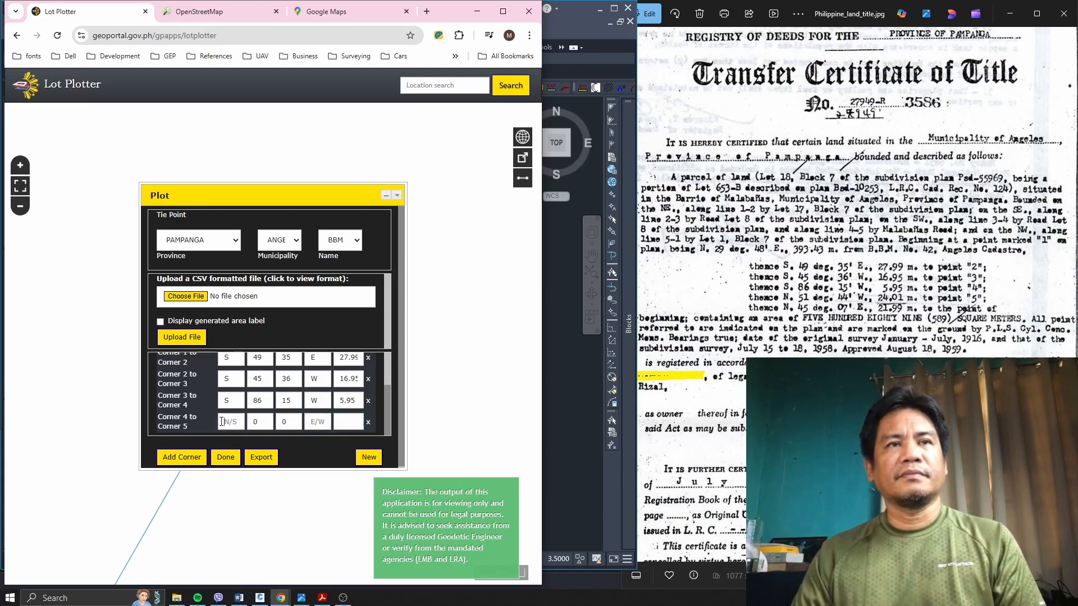
pyautogui.click(235, 422)
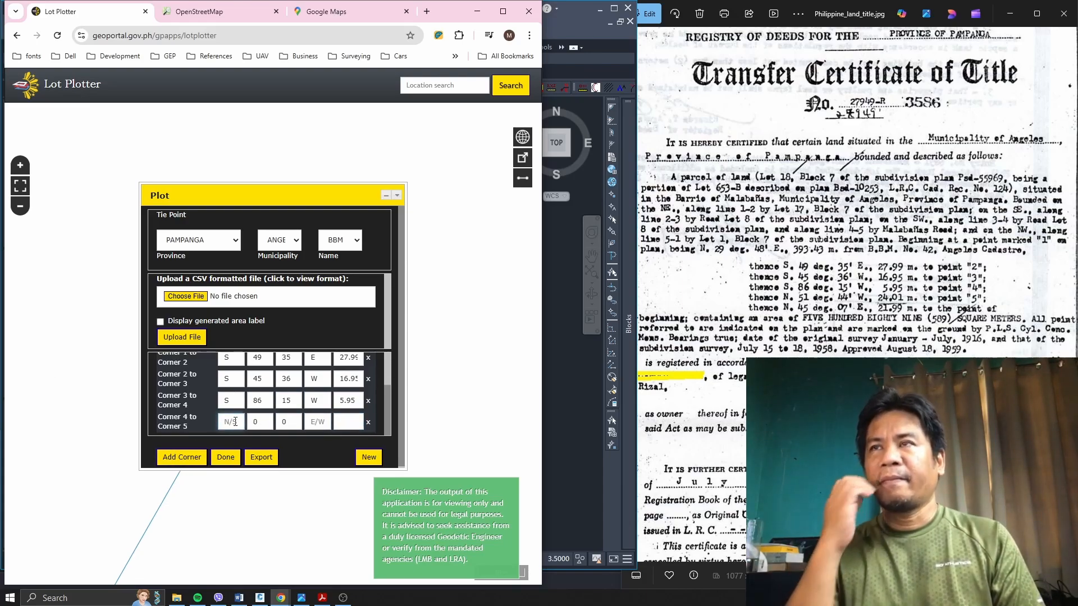
pyautogui.press('Tab')
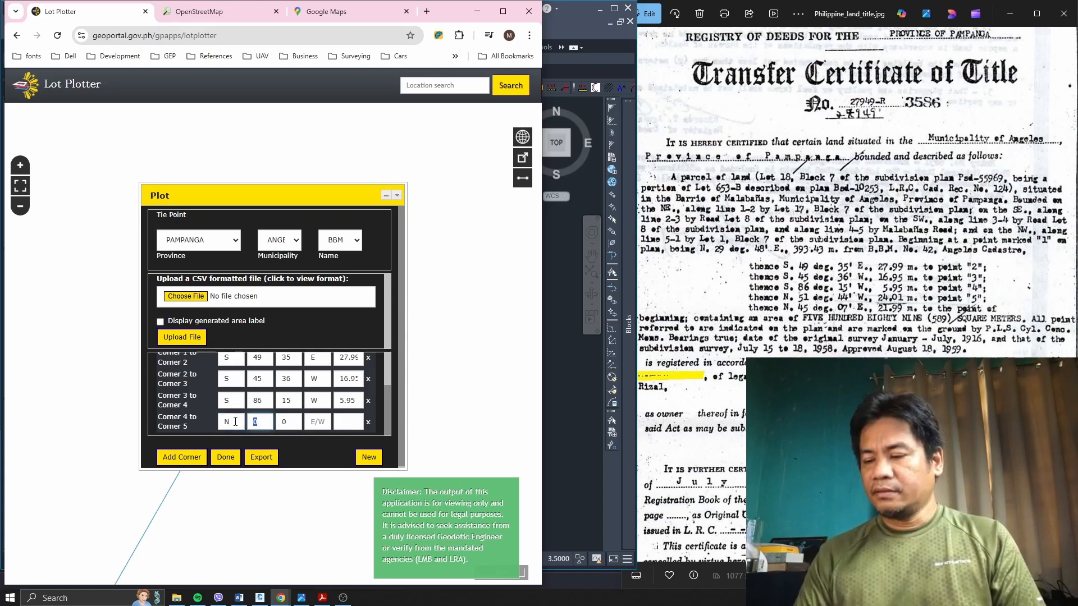
pyautogui.write('51')
pyautogui.press('Tab')
pyautogui.write('4')
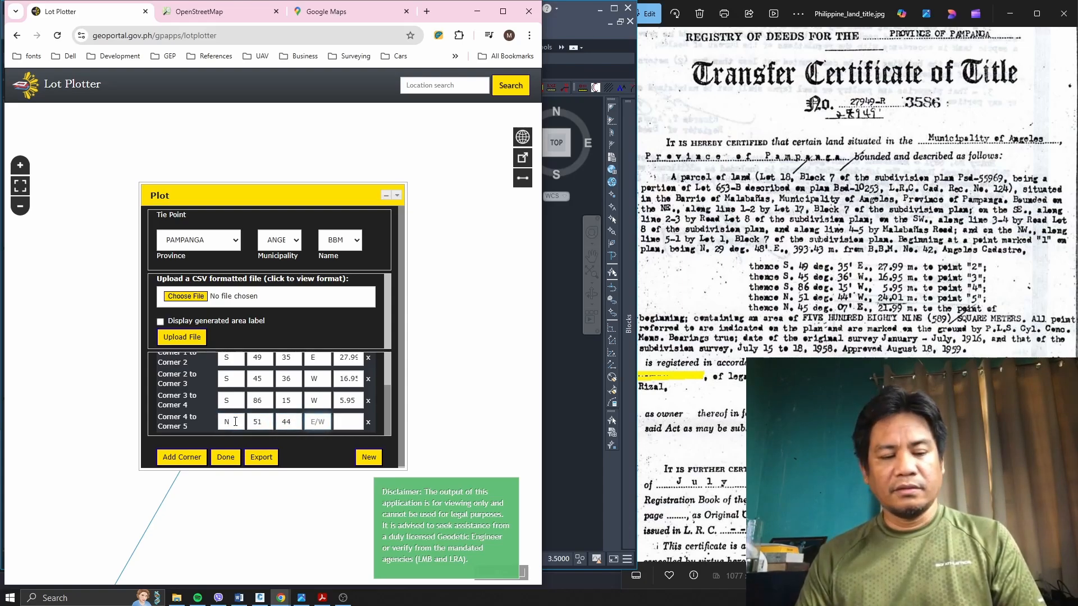
pyautogui.press('Tab')
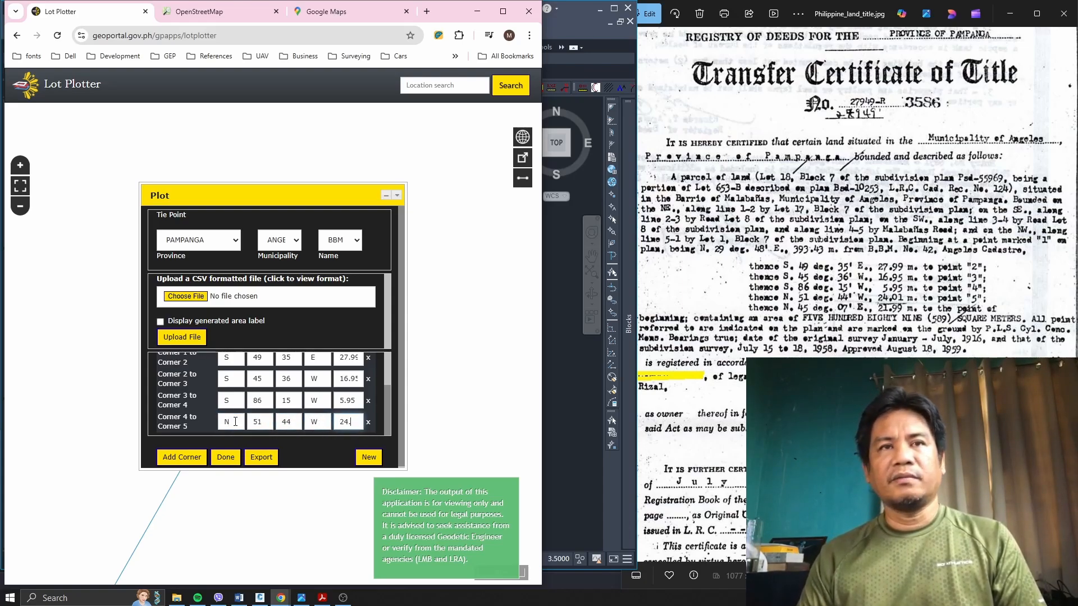
# Step: Add the Corner 5–6 course as N 45°07' E, 21.9 m
pyautogui.click(184, 458)
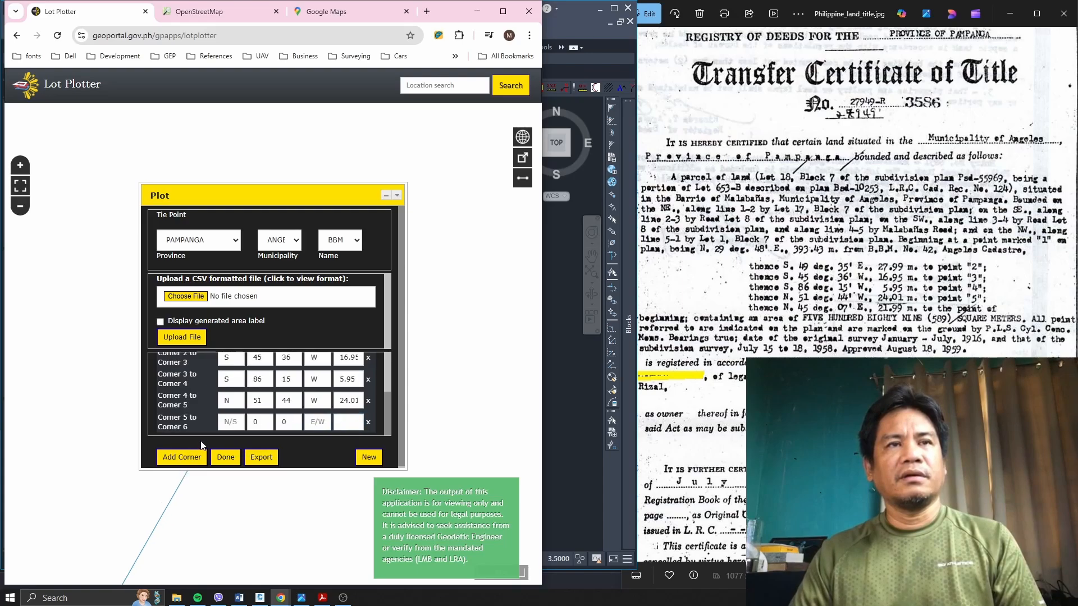
pyautogui.click(229, 423)
pyautogui.write('N')
pyautogui.press('Tab')
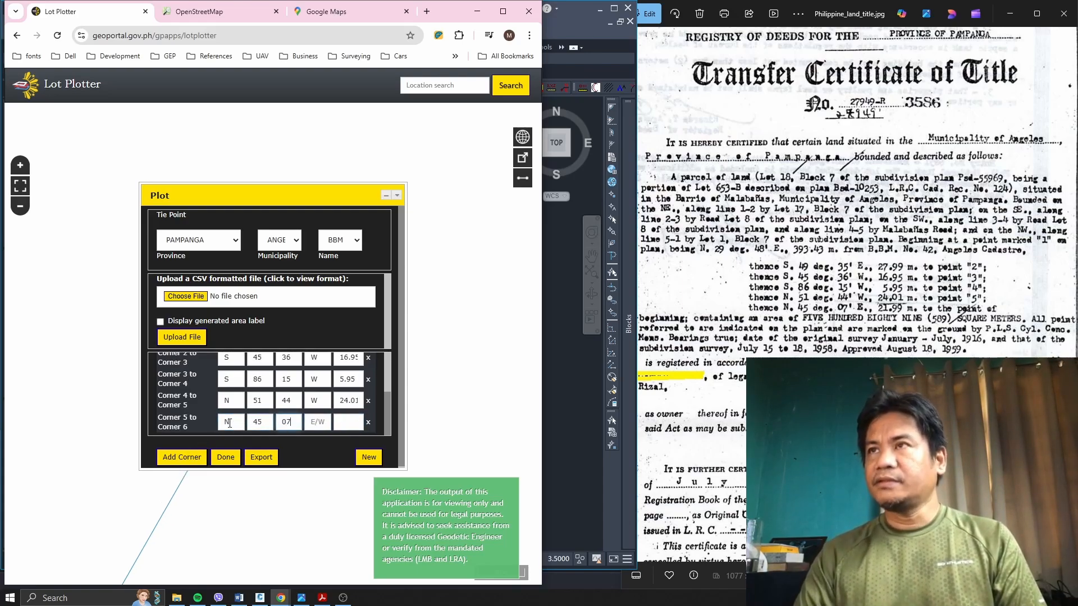
pyautogui.press('Tab')
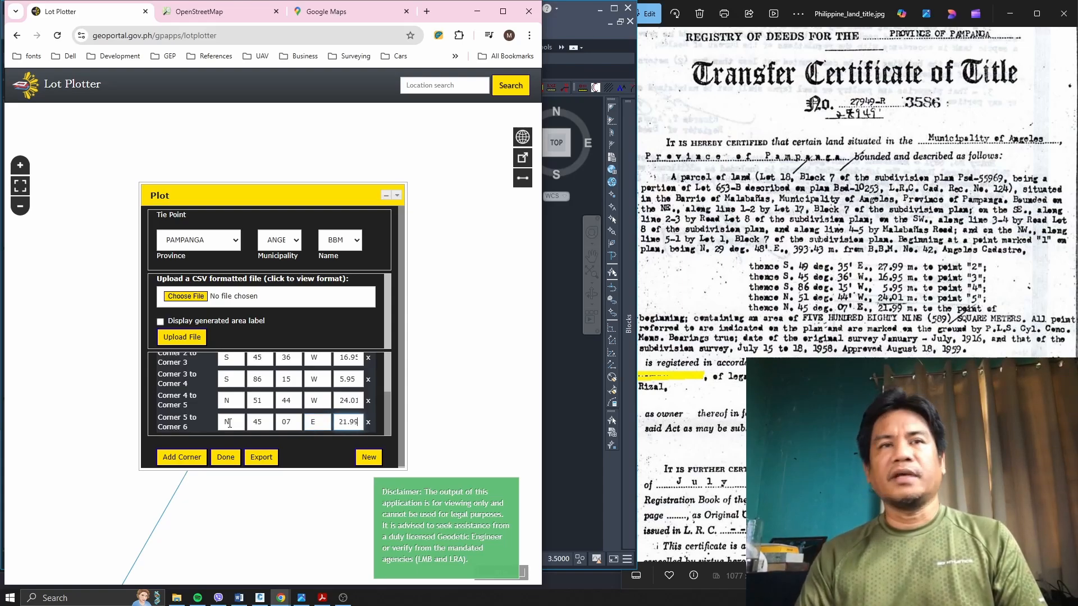
# Step: Plot the lot from the entered courses, confirm closing the polygon, and choose the Open Street Map basemap
pyautogui.click(230, 457)
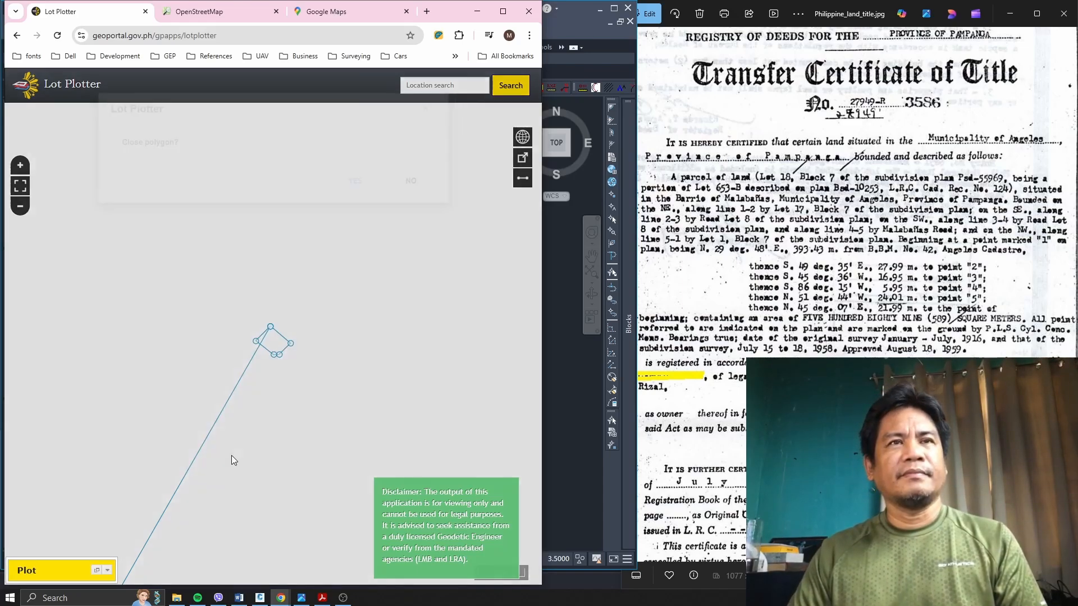
pyautogui.click(362, 185)
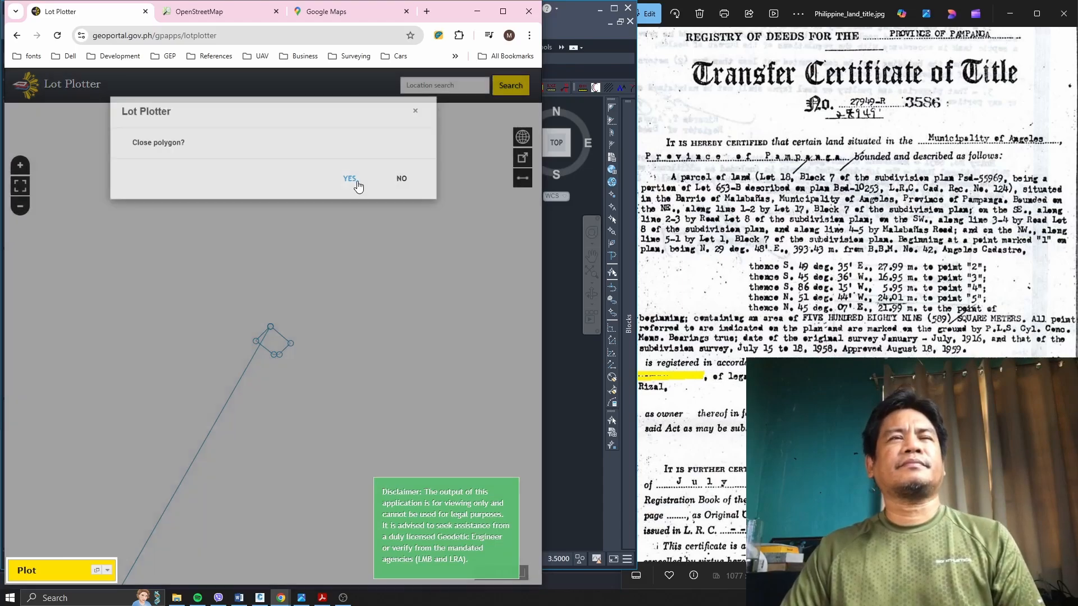
pyautogui.click(521, 138)
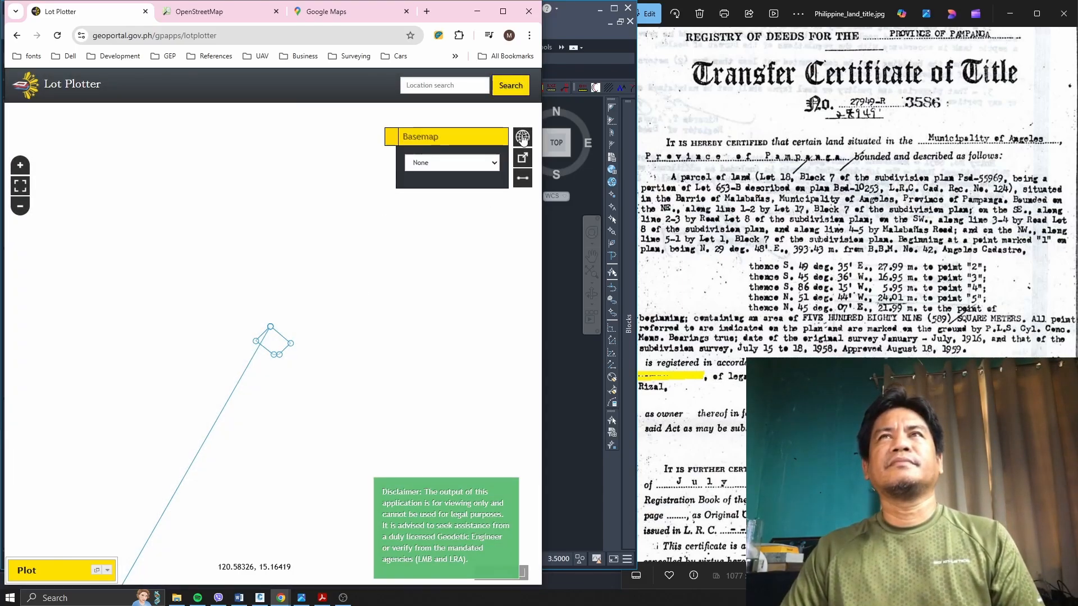
pyautogui.click(493, 162)
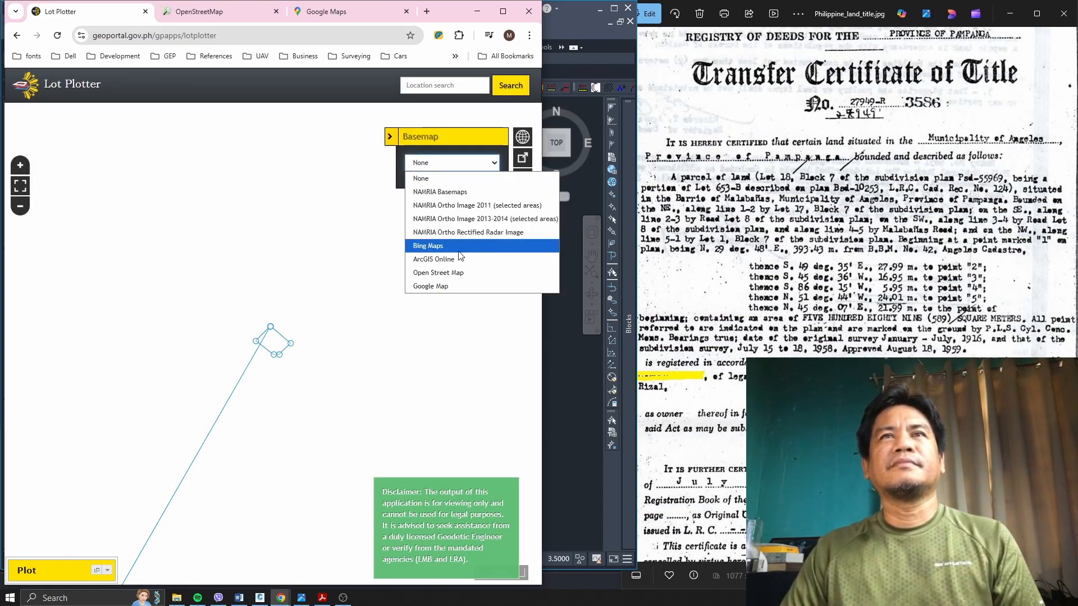
pyautogui.click(440, 273)
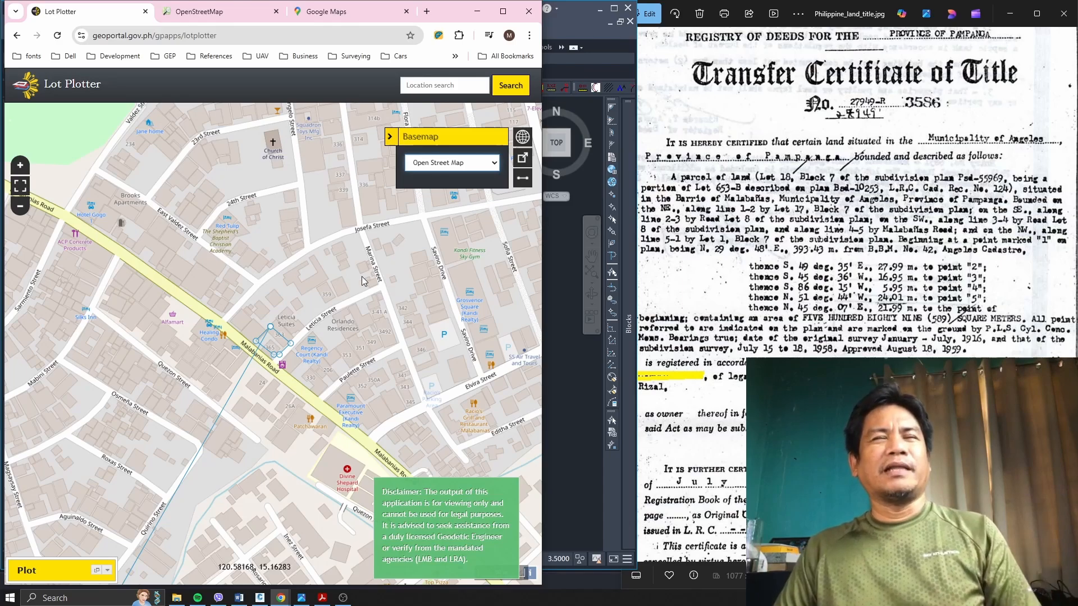
# Step: Zoom and pan the map to frame Lot 18 and its tie line beside Malabanias Road
pyautogui.scroll(-2, 362, 275)
pyautogui.scroll(2, 322, 327)
pyautogui.scroll(1, 324, 328)
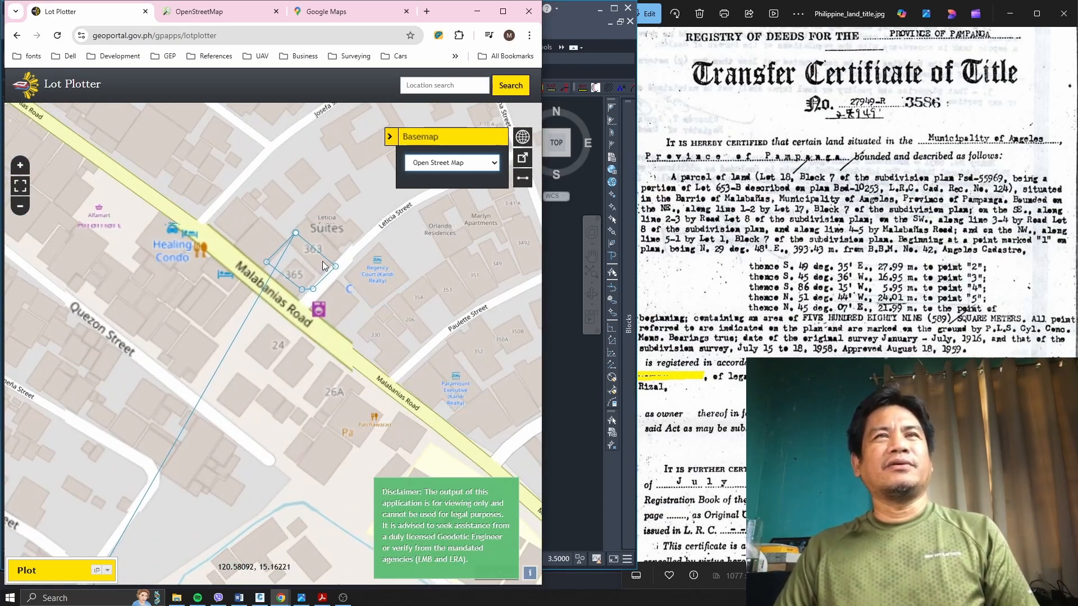
pyautogui.moveTo(382, 242); pyautogui.dragTo(364, 239)
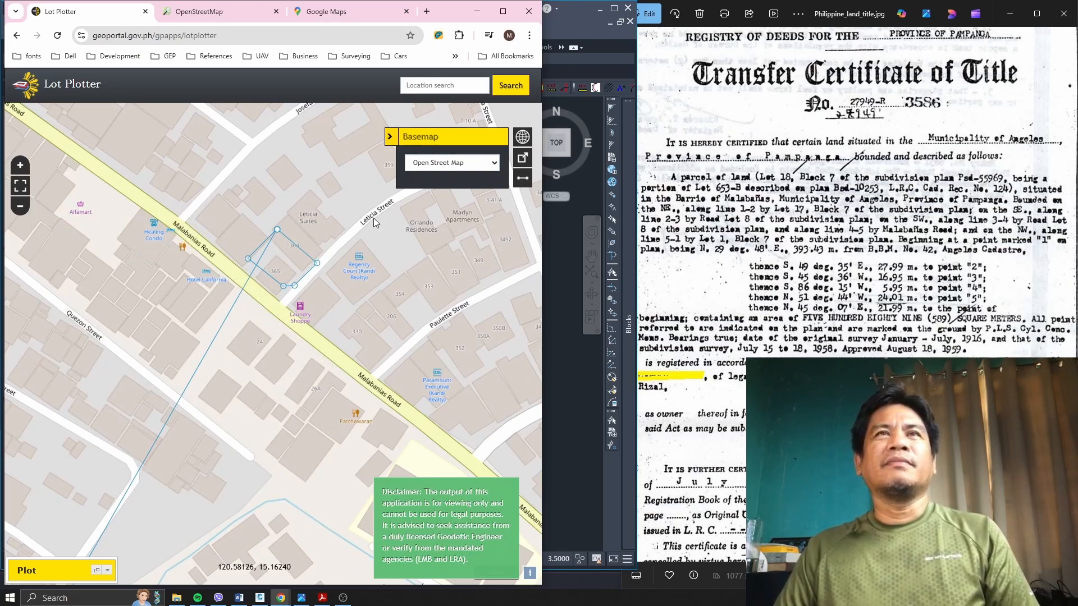
pyautogui.scroll(-1, 361, 232)
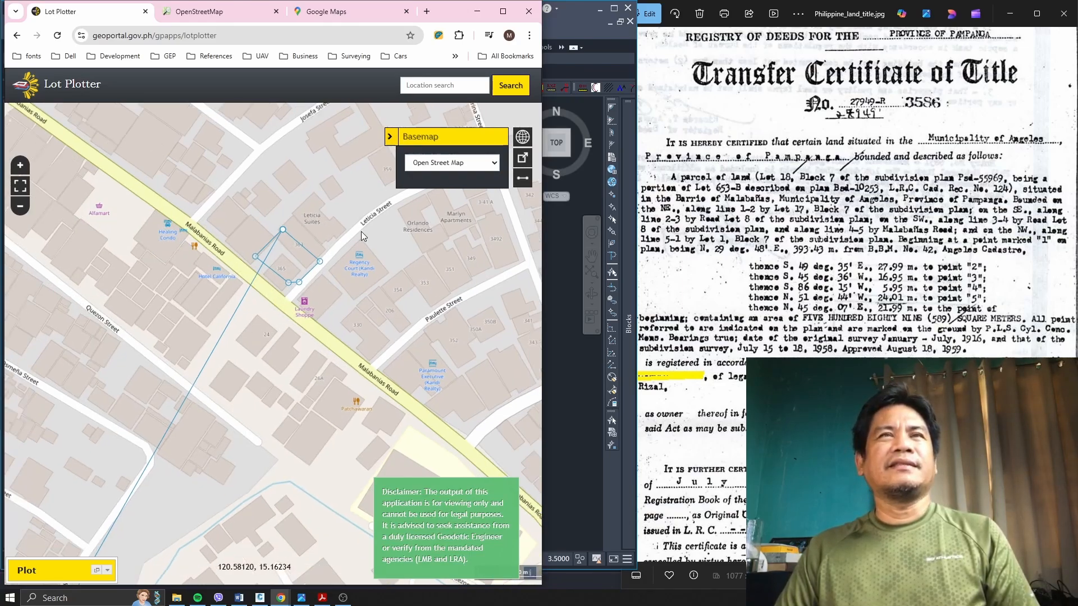
pyautogui.scroll(-3, 362, 232)
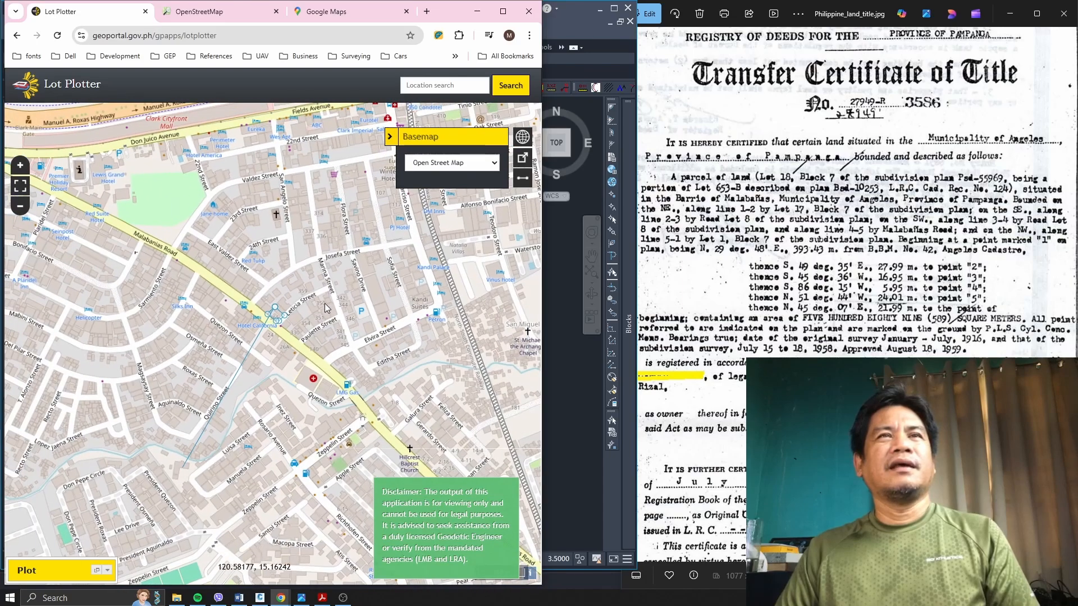
pyautogui.scroll(3, 324, 308)
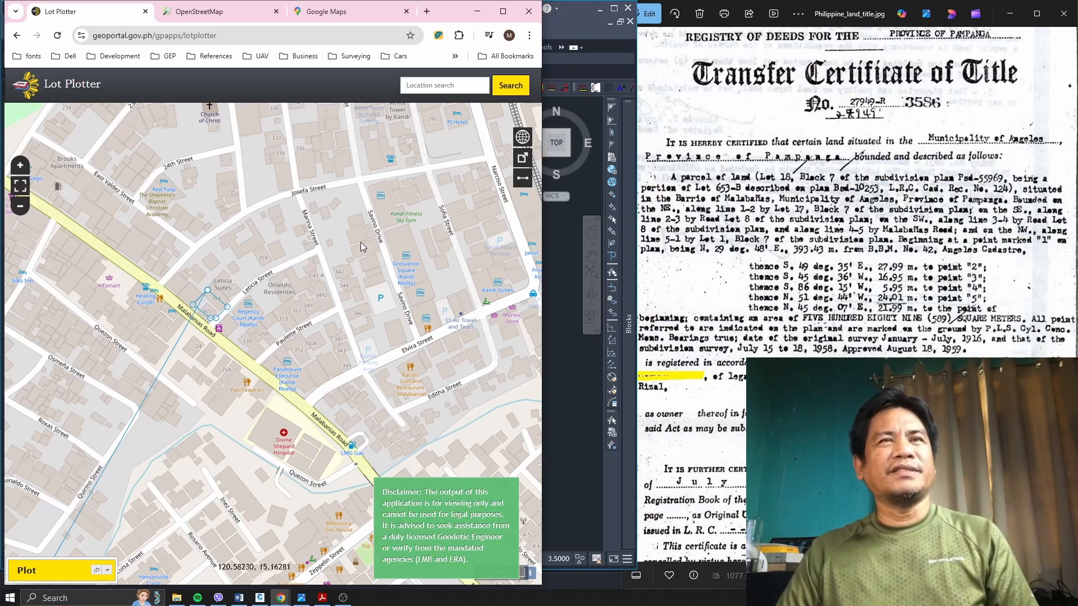
pyautogui.scroll(-3, 354, 247)
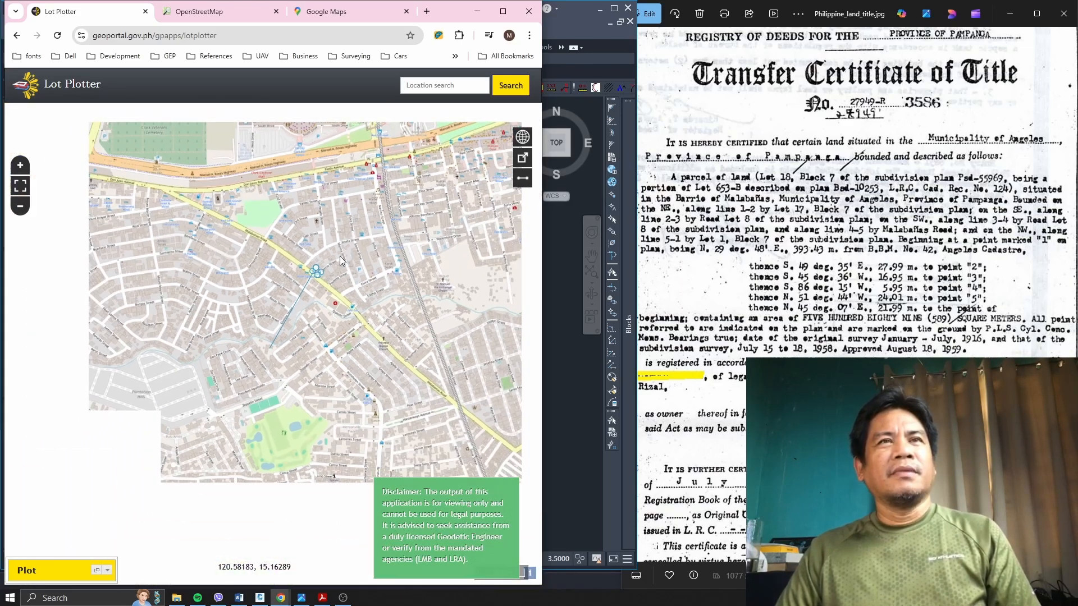
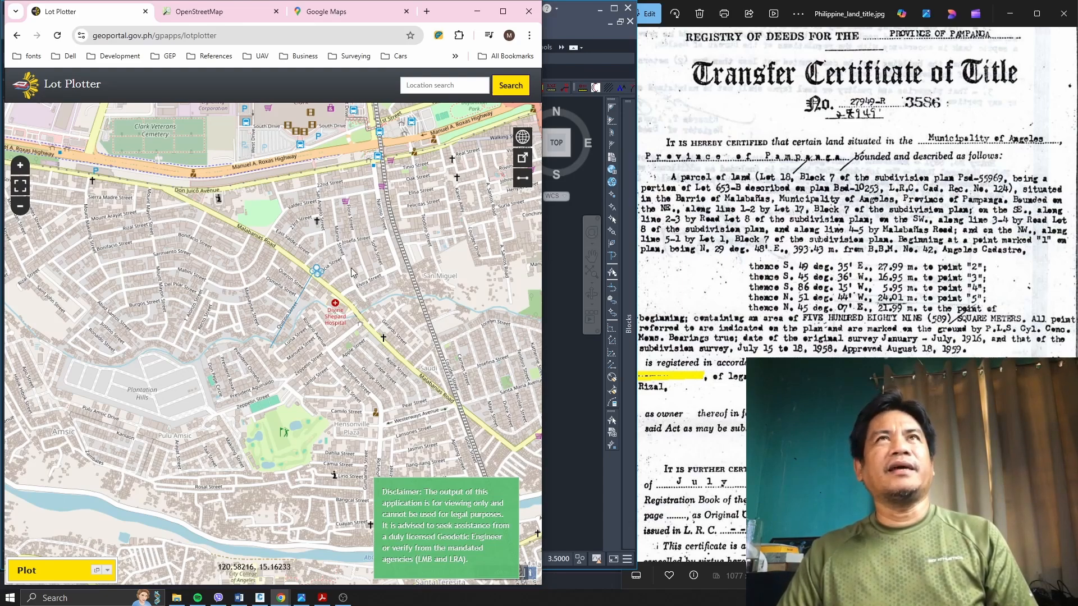
# Step: Look over Angeles on the OpenStreetMap page, then switch to the Google Maps page
pyautogui.click(209, 18)
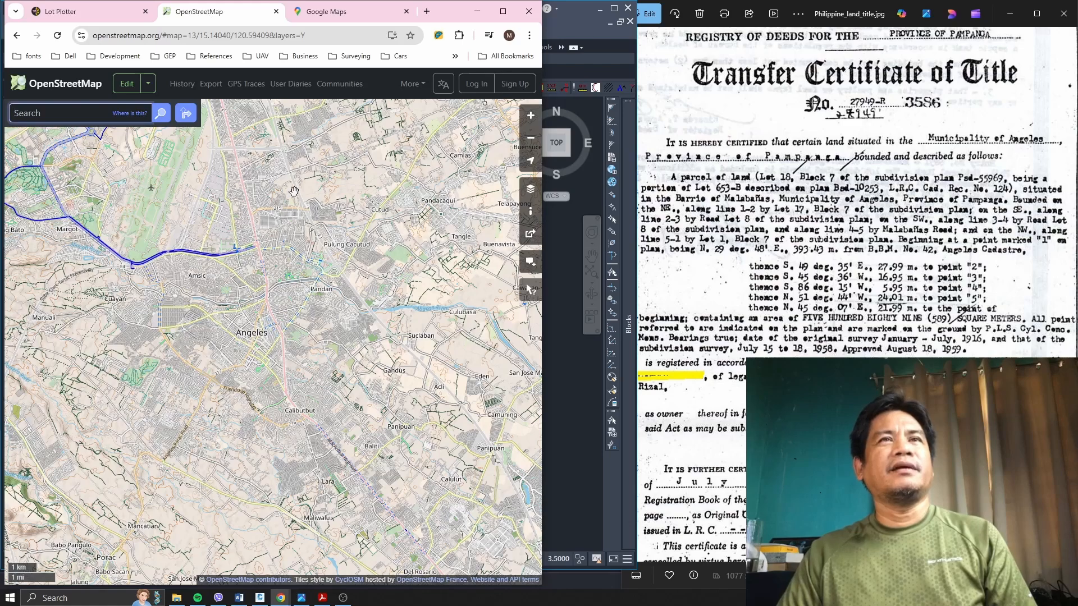
pyautogui.click(336, 11)
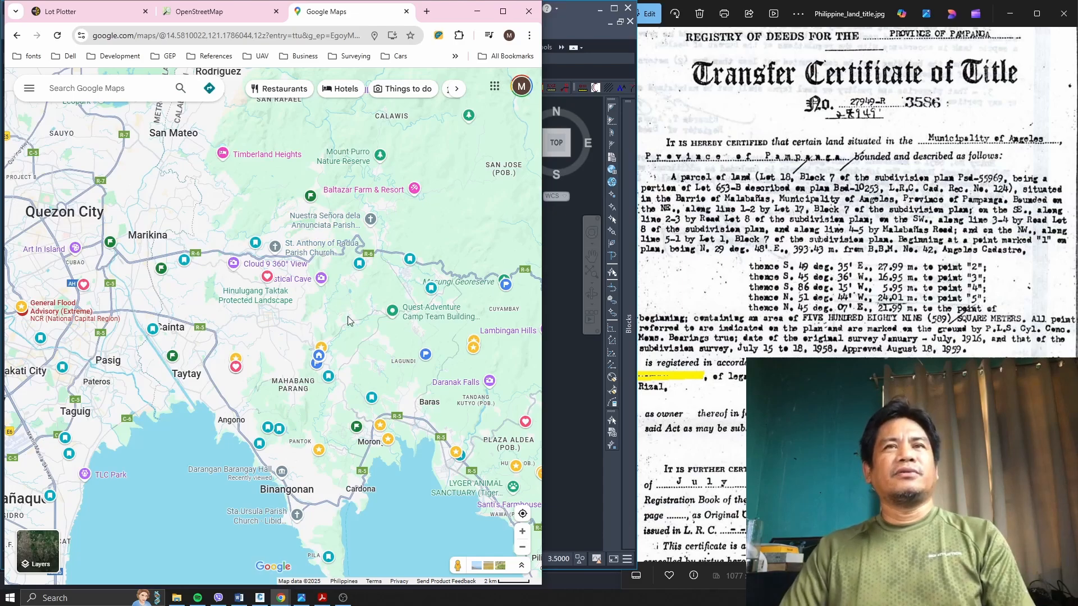
# Step: Search Google Maps for 'Angeles' and select Angeles, Pampanga
pyautogui.click(146, 89)
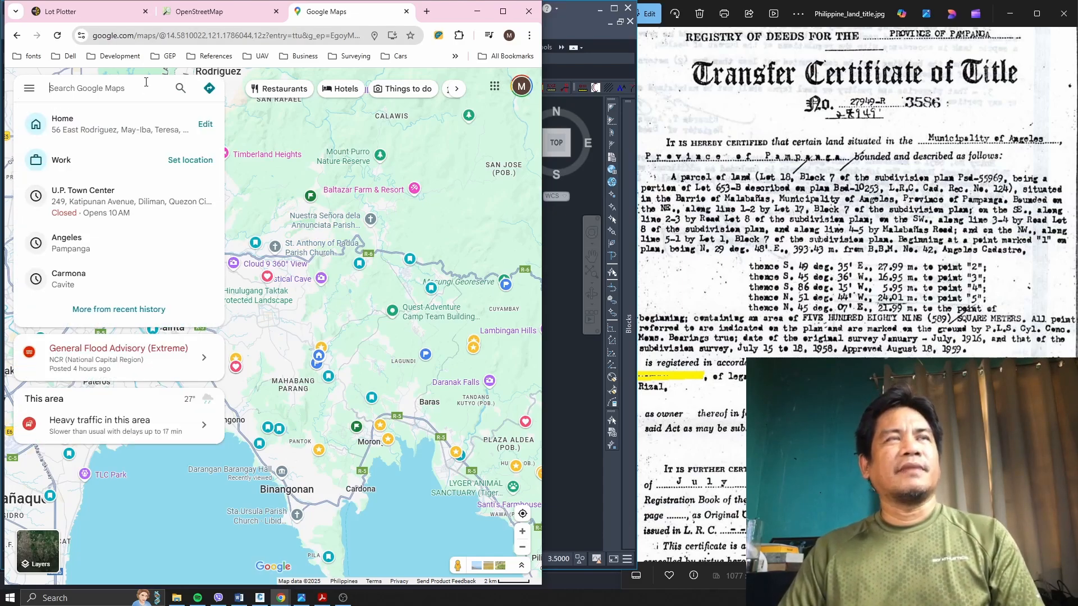
pyautogui.write('ANGELIS')
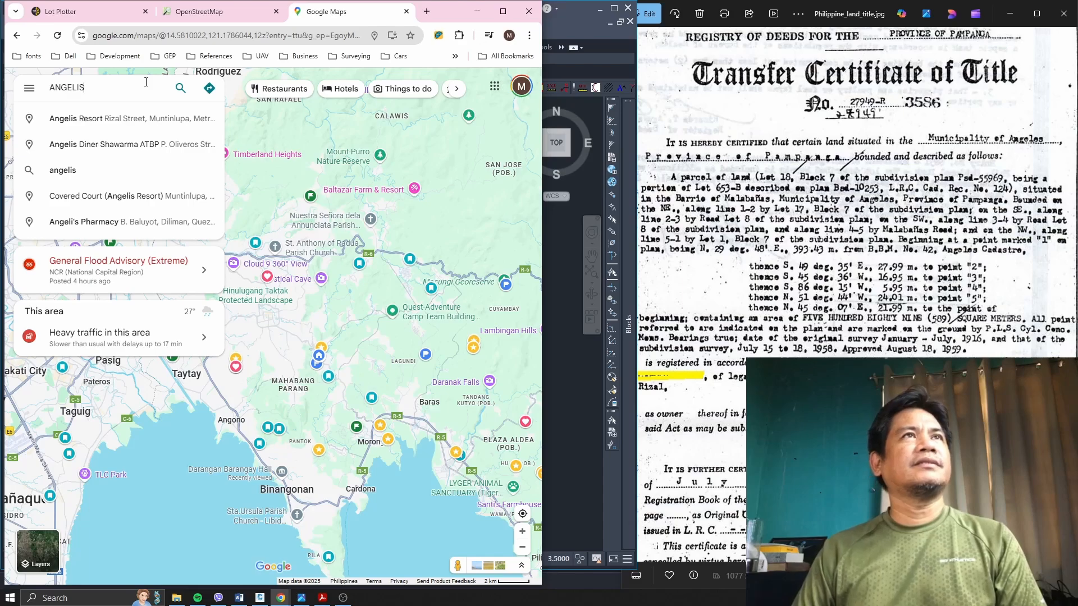
pyautogui.press('BackSpace')
pyautogui.press('BackSpace')
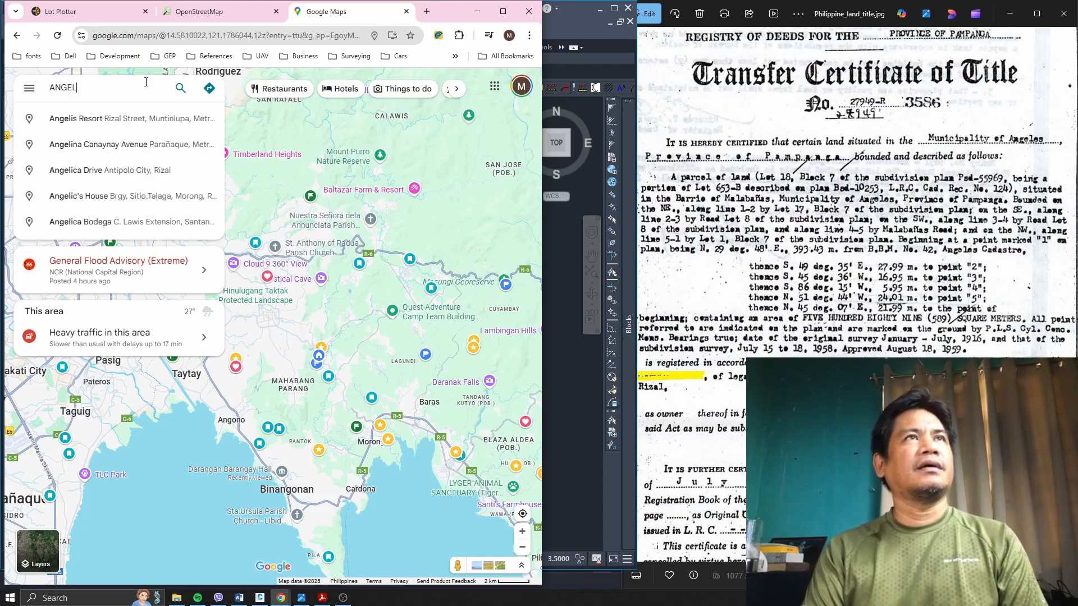
pyautogui.write('ES')
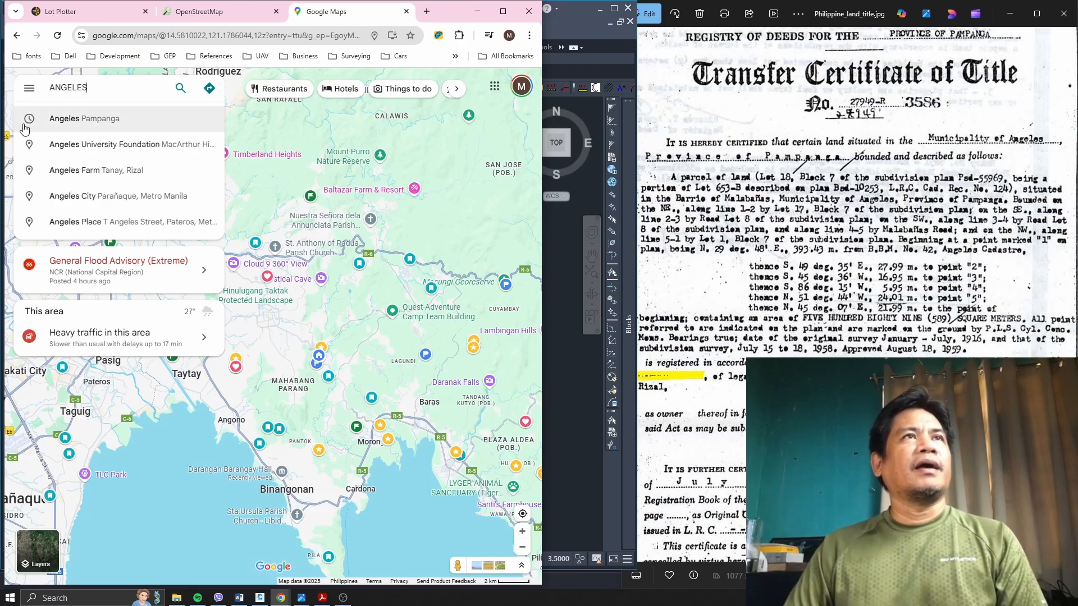
pyautogui.click(84, 118)
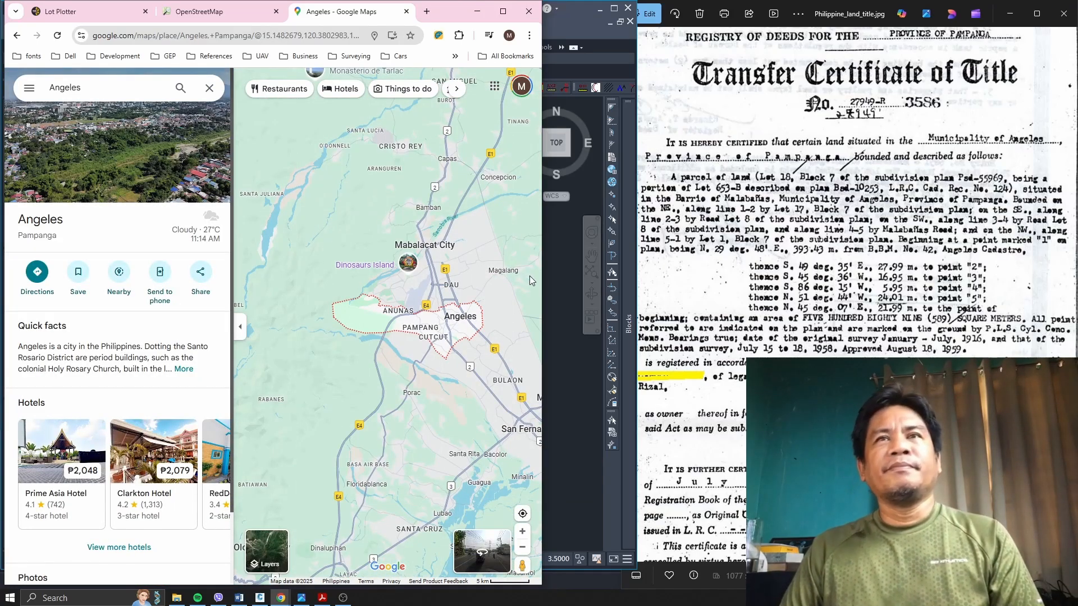
# Step: Zoom in and pan toward Lakandula, Clark Airport and Anunas
pyautogui.scroll(5, 453, 348)
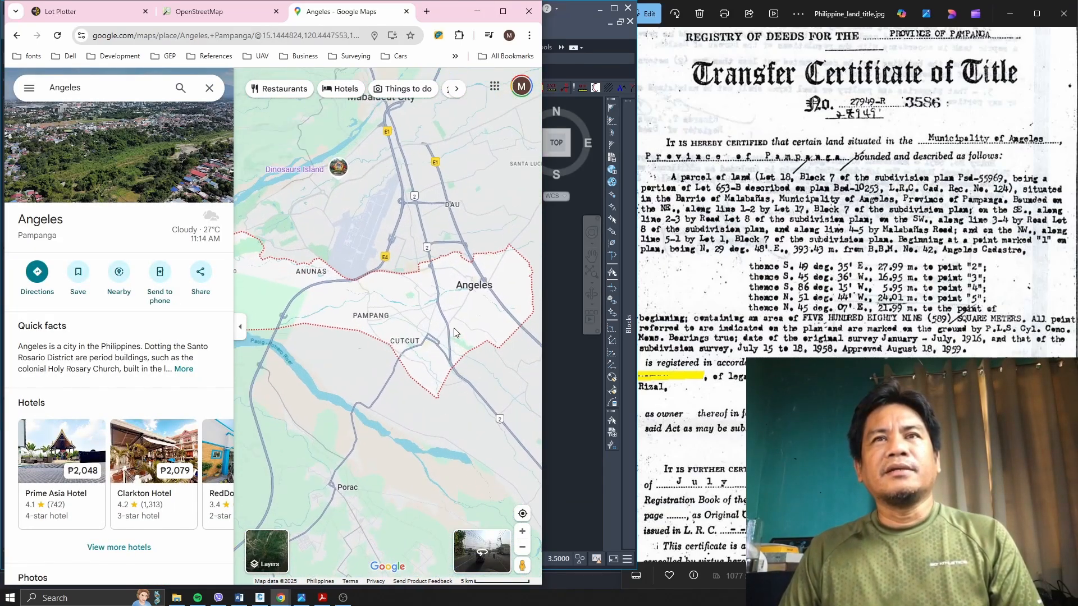
pyautogui.moveTo(439, 250); pyautogui.dragTo(498, 329)
pyautogui.moveTo(360, 321); pyautogui.dragTo(438, 286)
# Step: Back in Lot Plotter, zoom and pan the map to centre on Clark Global City and SM City Clark
pyautogui.click(102, 14)
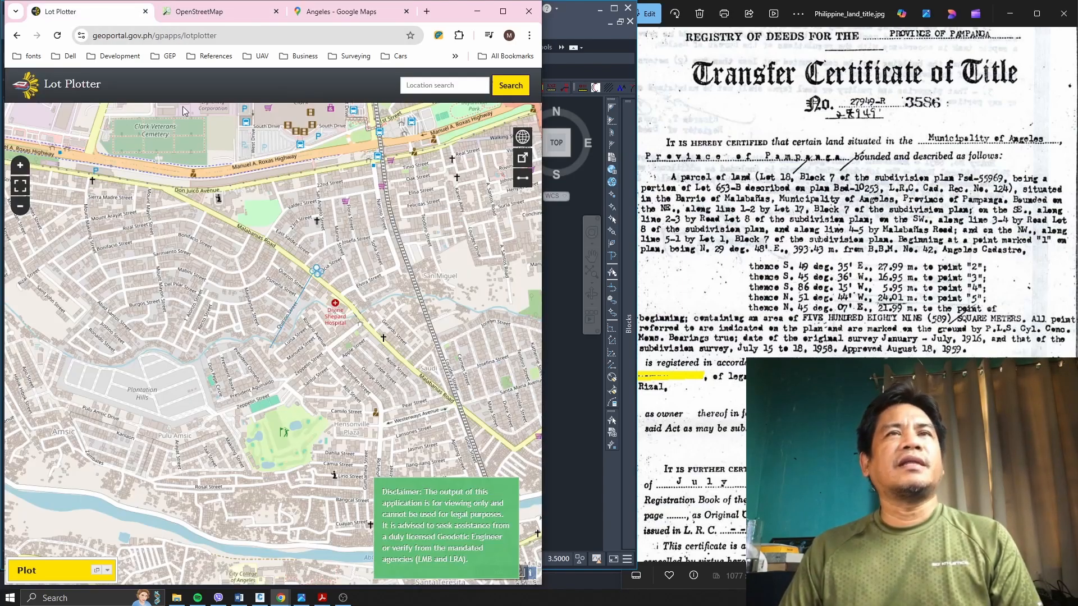
pyautogui.scroll(-1, 310, 313)
pyautogui.moveTo(310, 240); pyautogui.dragTo(332, 360)
pyautogui.moveTo(245, 232); pyautogui.dragTo(247, 242)
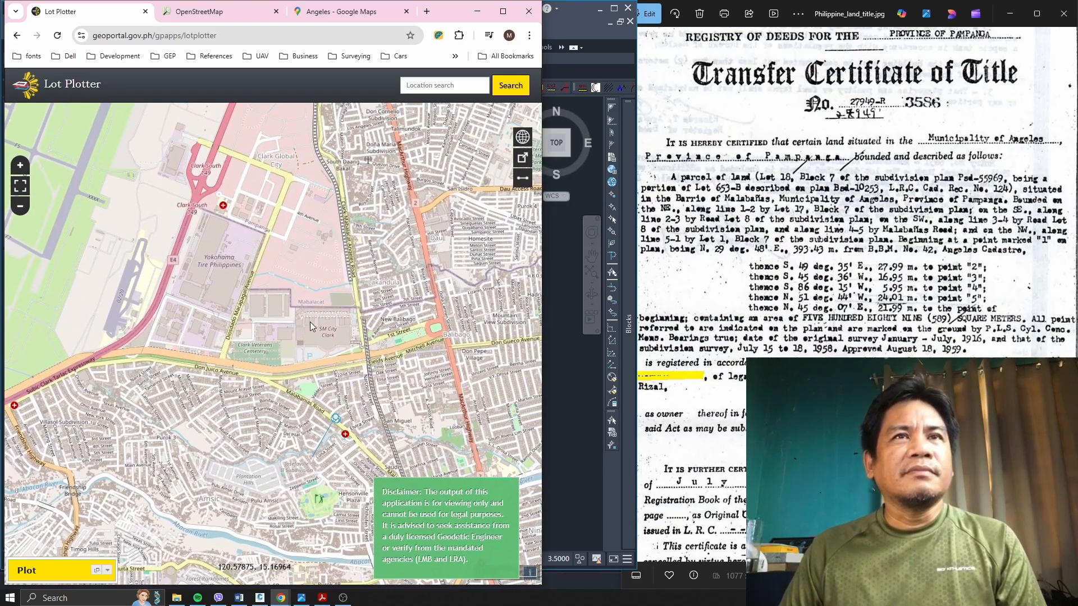
pyautogui.scroll(1, 318, 328)
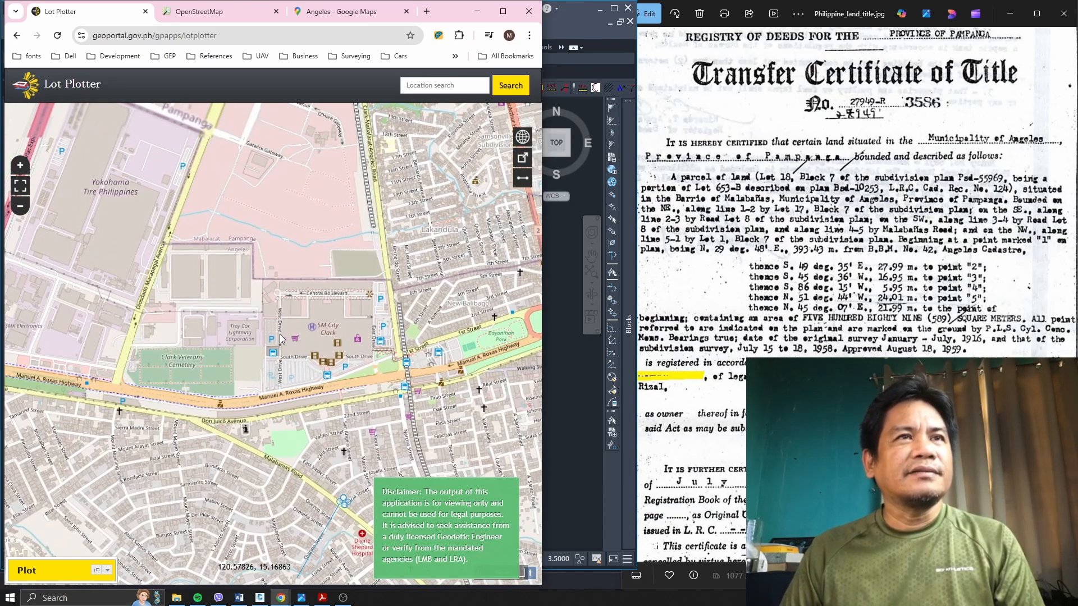
pyautogui.moveTo(280, 338); pyautogui.dragTo(291, 370)
pyautogui.moveTo(294, 231); pyautogui.dragTo(373, 433)
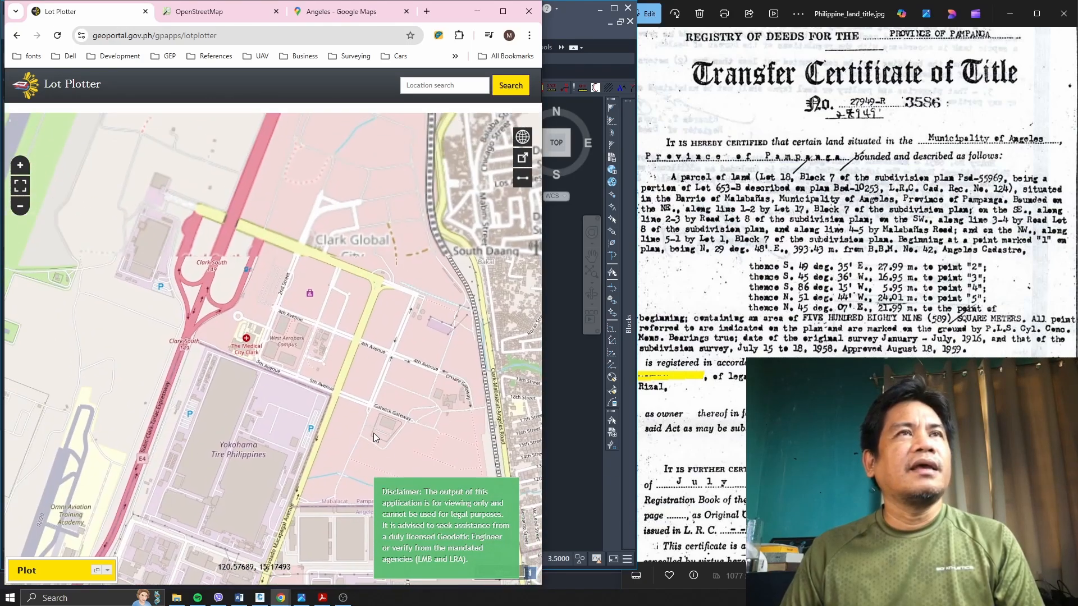
pyautogui.moveTo(325, 292); pyautogui.dragTo(314, 410)
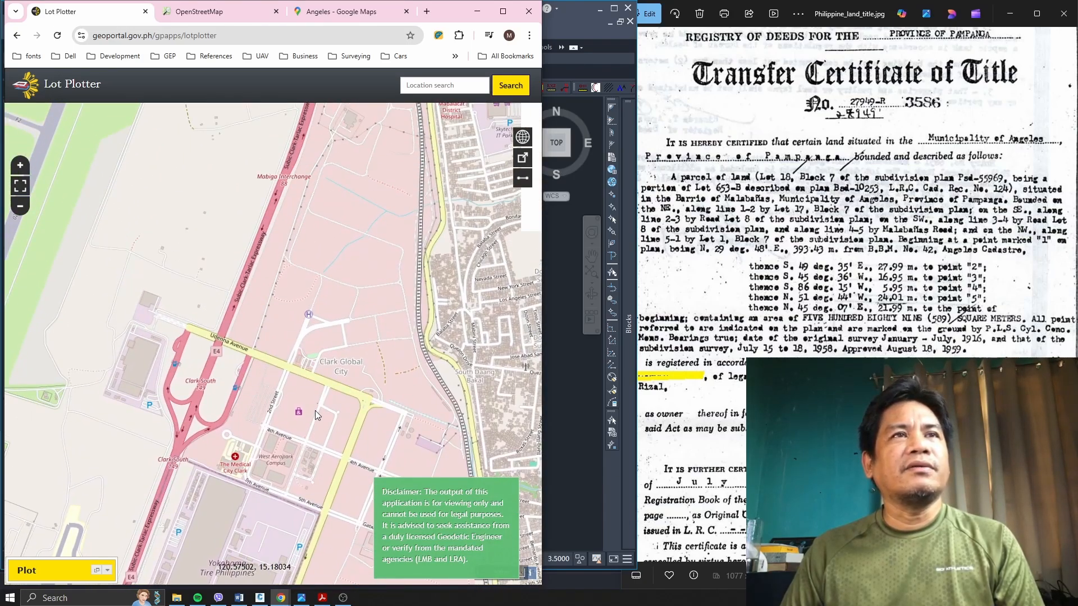
pyautogui.scroll(-1, 304, 365)
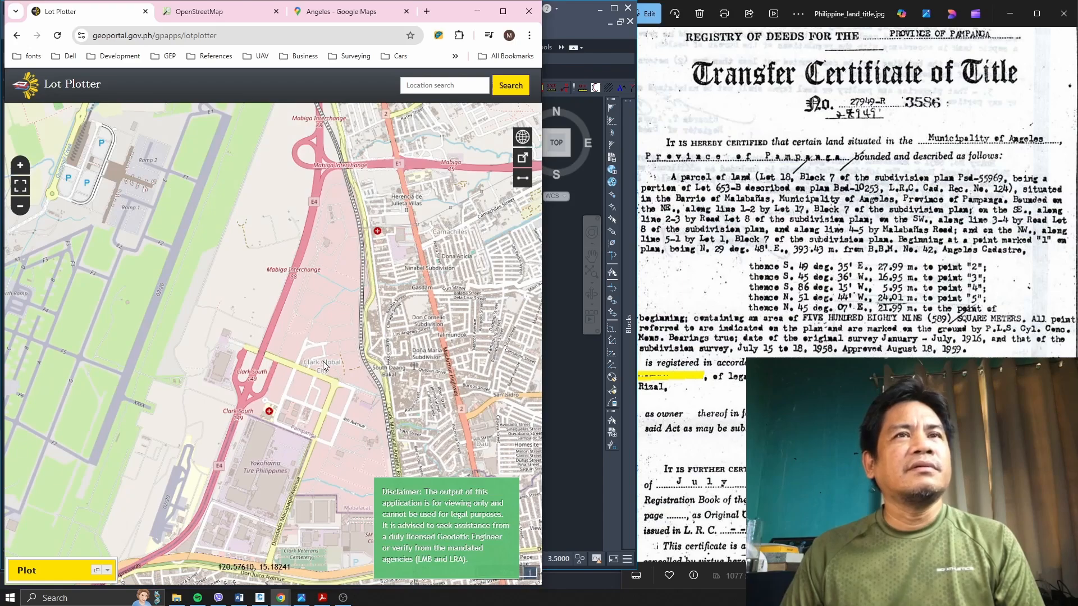
pyautogui.moveTo(322, 364); pyautogui.dragTo(302, 254)
pyautogui.scroll(3, 296, 277)
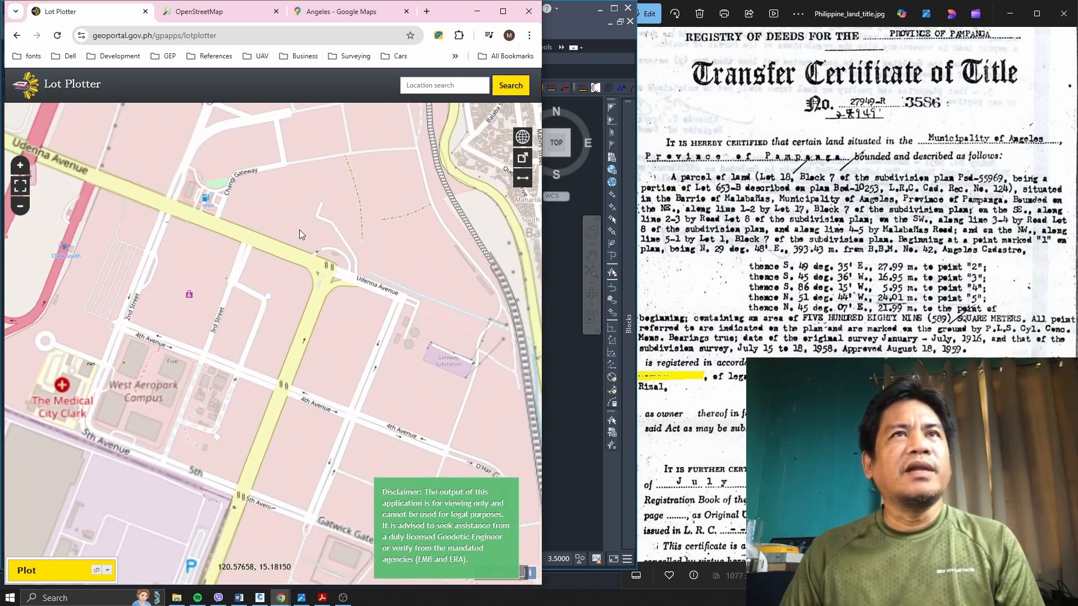
pyautogui.scroll(-1, 299, 230)
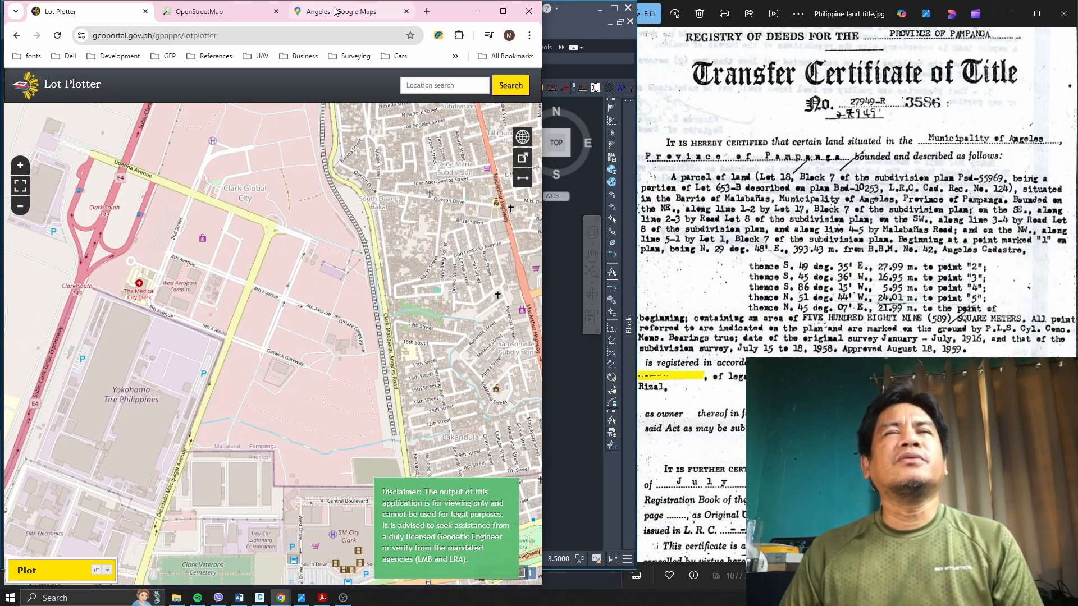
# Step: Clear the Angeles search in Google Maps and pan toward SM City Clark
pyautogui.click(335, 11)
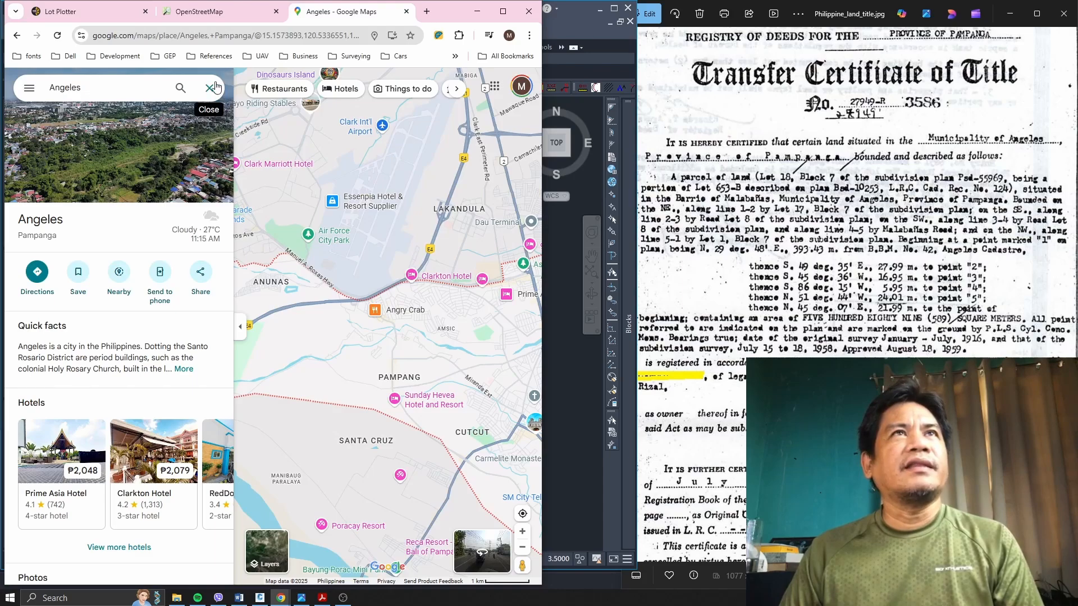
pyautogui.click(210, 90)
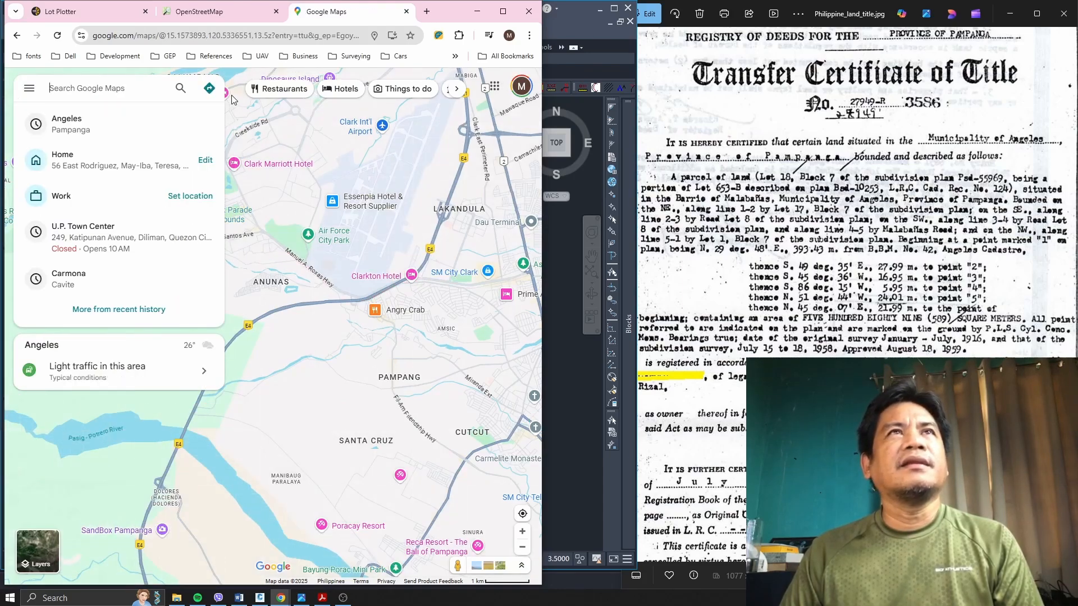
pyautogui.moveTo(359, 235); pyautogui.dragTo(302, 251)
pyautogui.scroll(1, 349, 206)
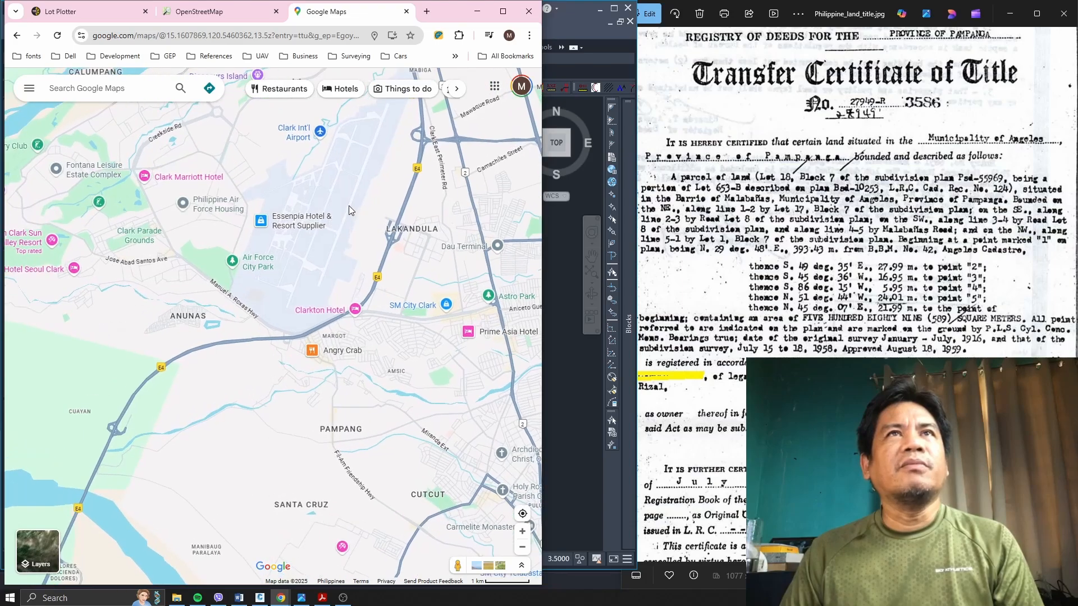
pyautogui.moveTo(349, 194); pyautogui.dragTo(322, 201)
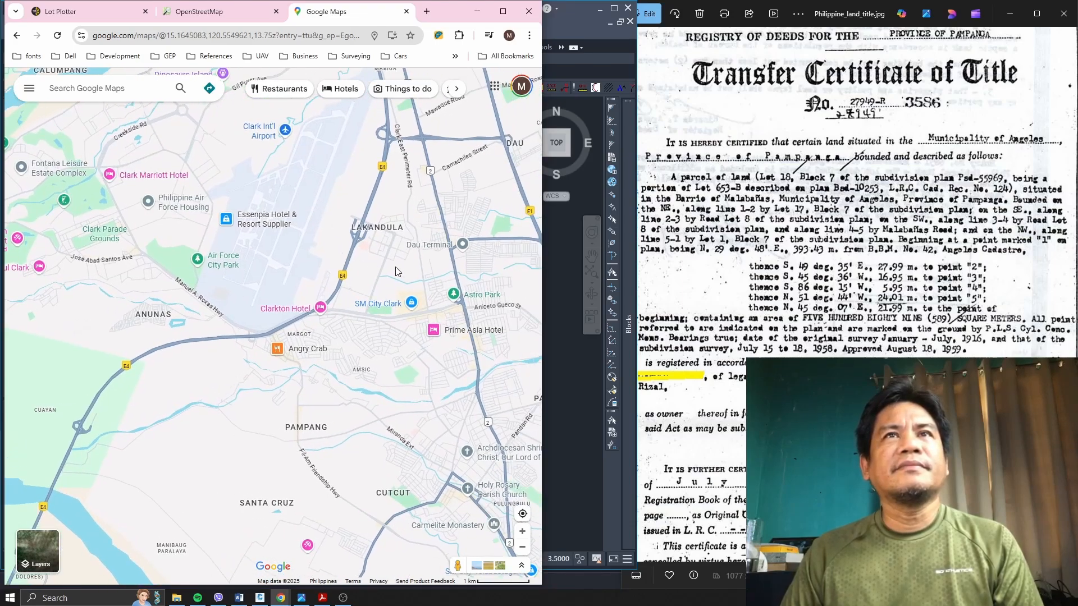
pyautogui.moveTo(366, 265); pyautogui.dragTo(322, 190)
pyautogui.scroll(4, 370, 234)
pyautogui.scroll(2, 321, 189)
pyautogui.scroll(1, 322, 191)
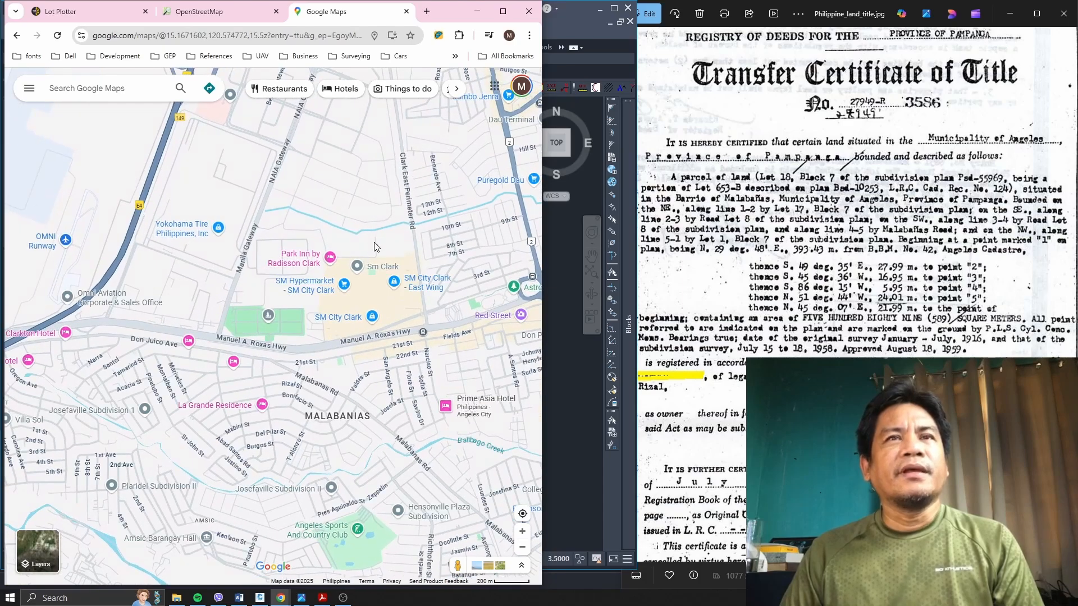
# Step: Frame Malabanas Rd and Balibago Creek just south of SM City Clark
pyautogui.moveTo(343, 420); pyautogui.dragTo(272, 355)
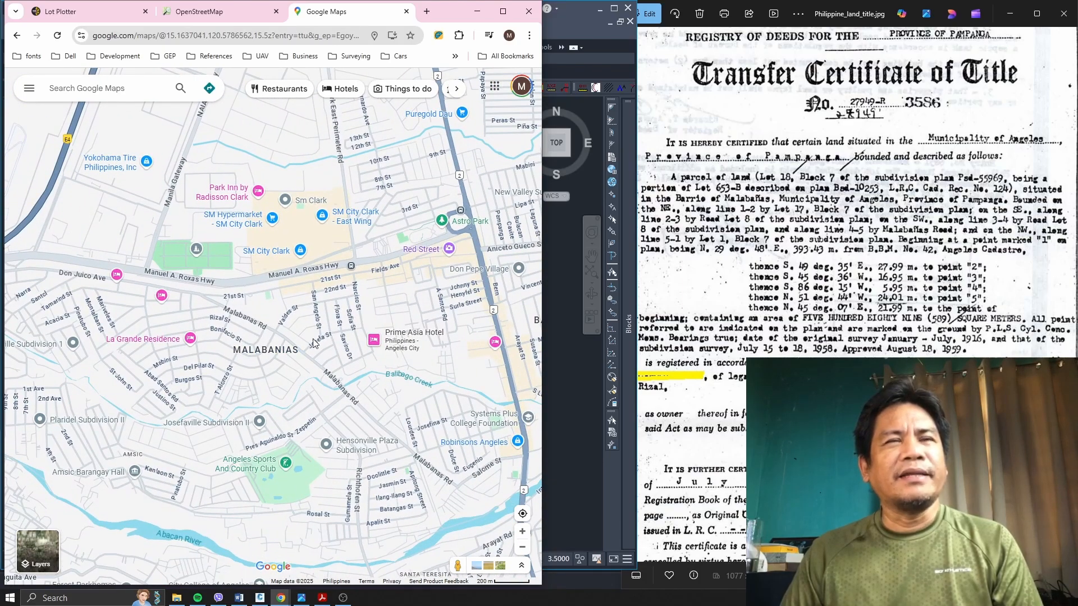
pyautogui.scroll(3, 321, 372)
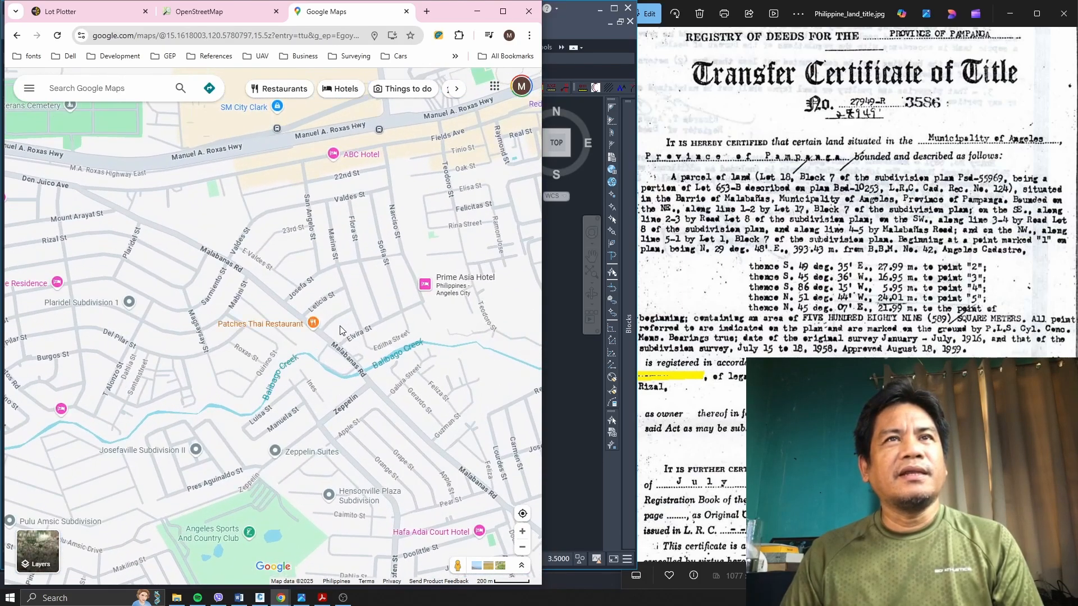
pyautogui.scroll(1, 320, 307)
pyautogui.moveTo(318, 304); pyautogui.dragTo(320, 325)
pyautogui.scroll(-1, 320, 325)
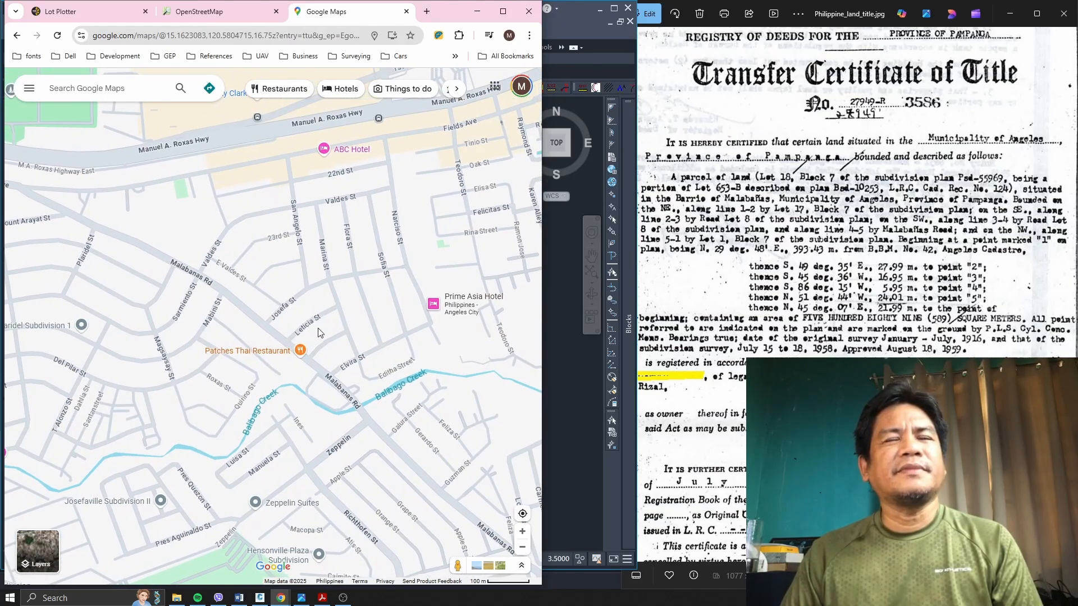
pyautogui.moveTo(316, 330); pyautogui.dragTo(289, 320)
pyautogui.scroll(-1, 288, 318)
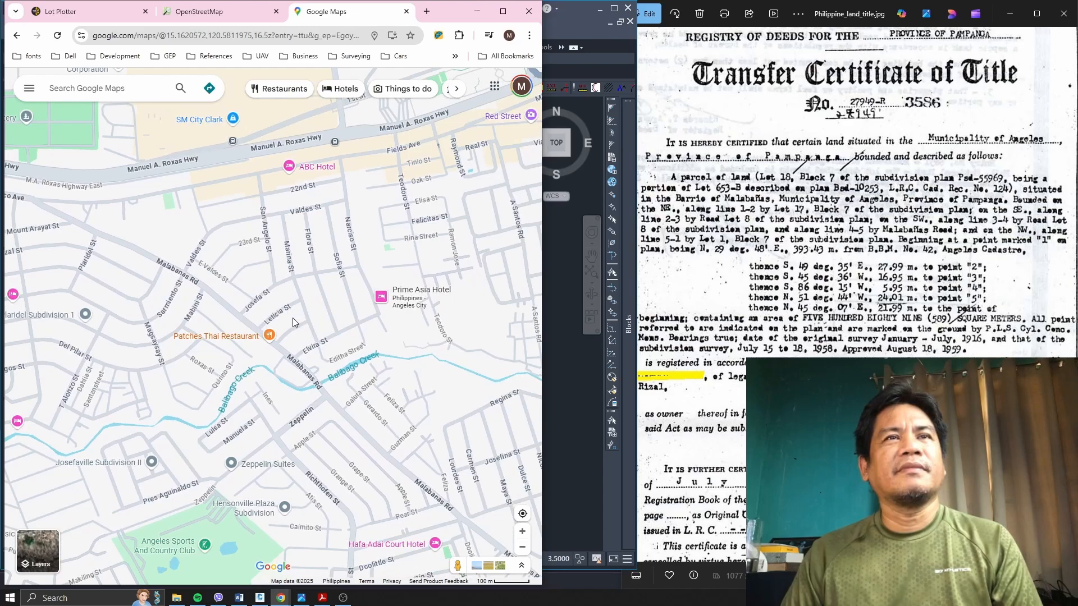
pyautogui.scroll(-1, 289, 323)
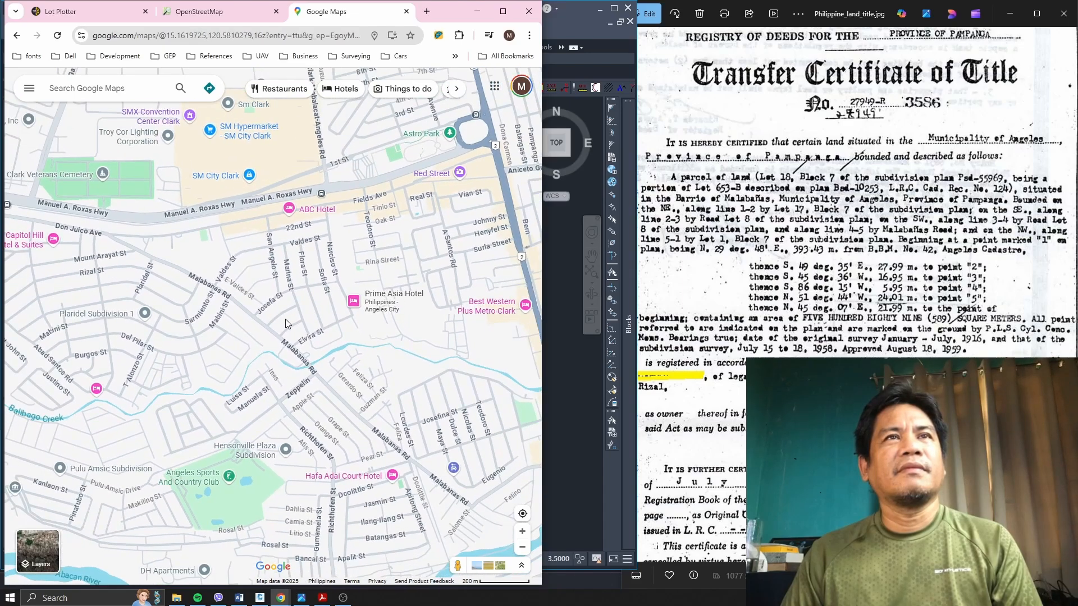
pyautogui.scroll(-1, 287, 324)
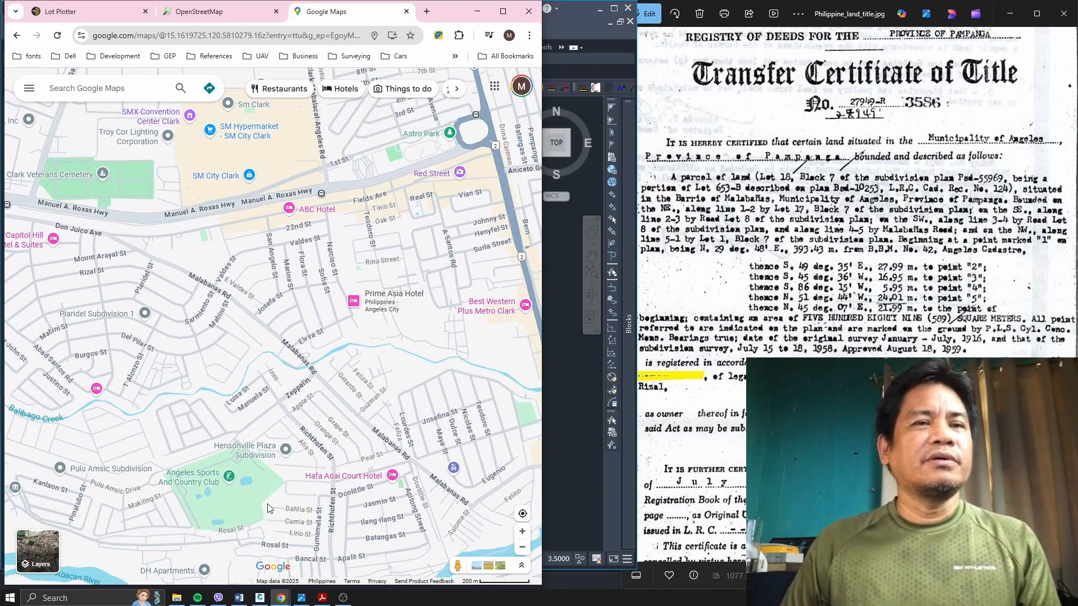
pyautogui.click(87, 598)
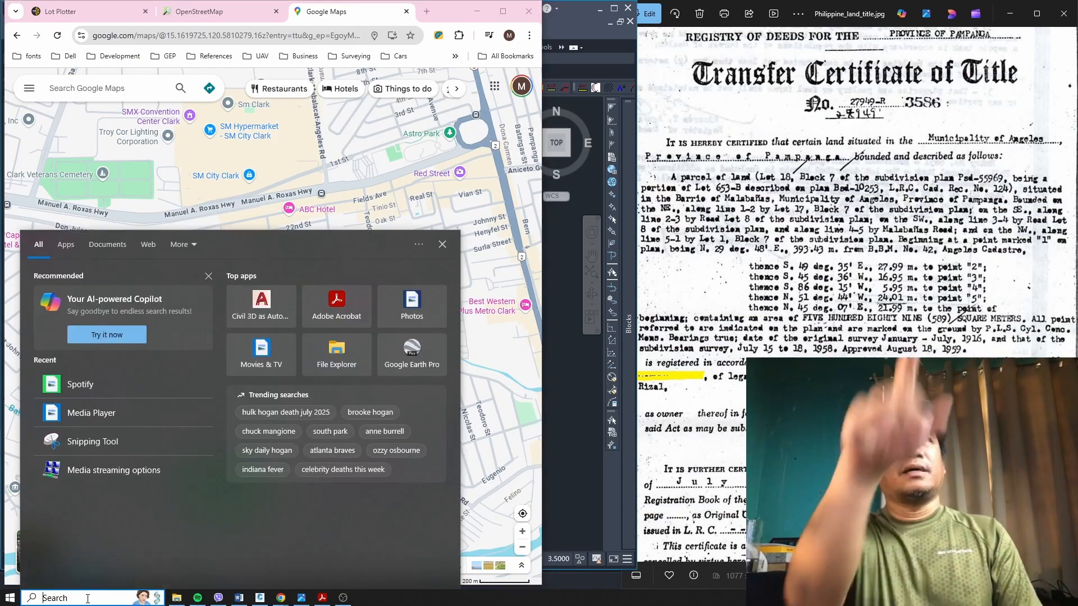
# Step: Snip the SM City Clark–Malabanas Rd map area, then return to the LOT 18 BLOCK 7 drawing
pyautogui.click(98, 444)
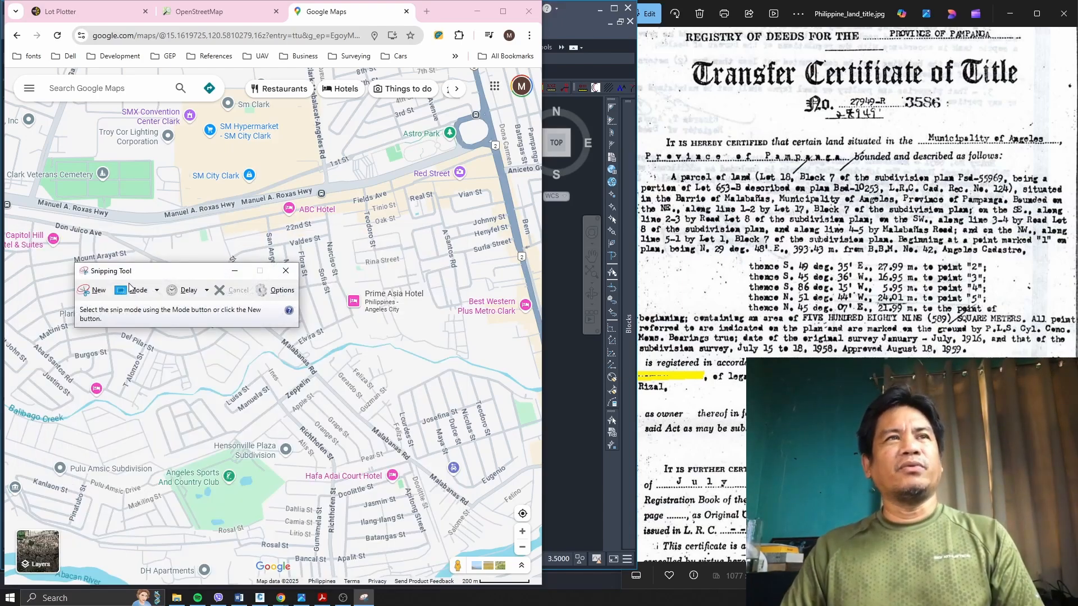
pyautogui.click(99, 289)
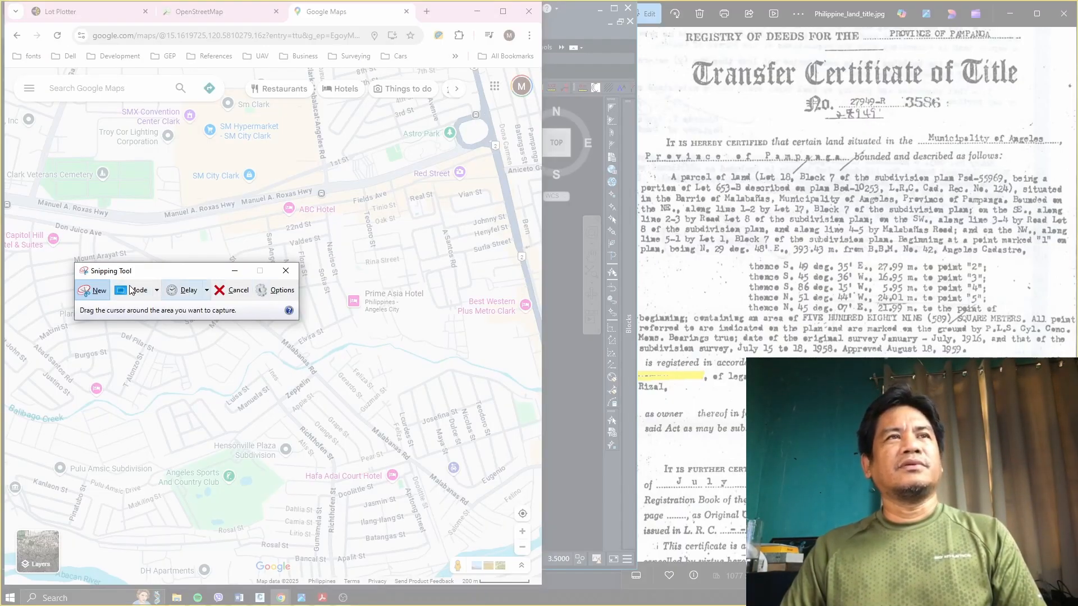
pyautogui.moveTo(179, 274); pyautogui.dragTo(838, 219)
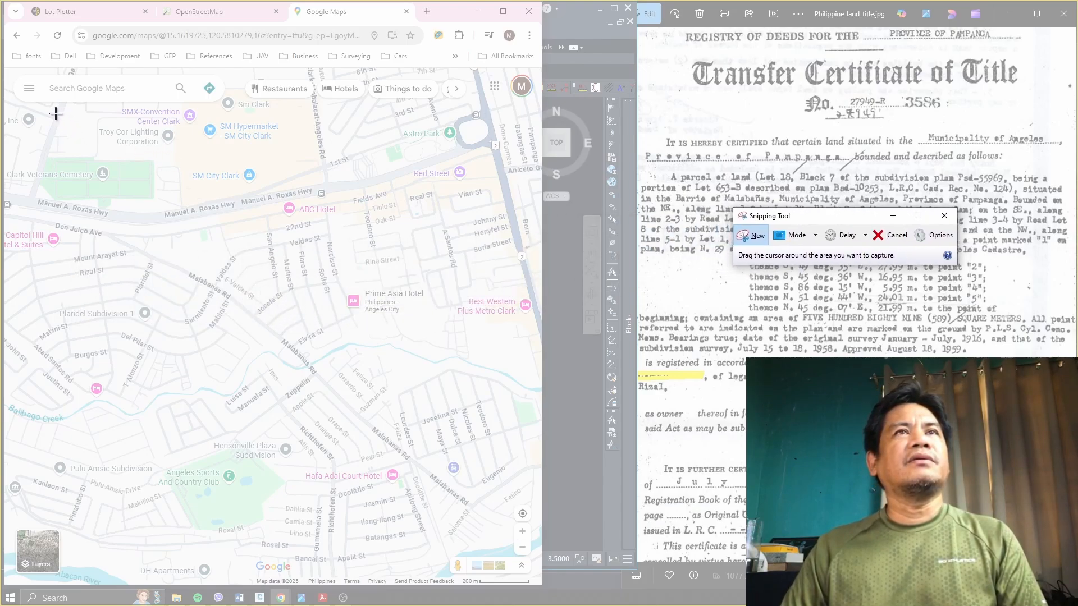
pyautogui.moveTo(55, 114); pyautogui.dragTo(505, 471)
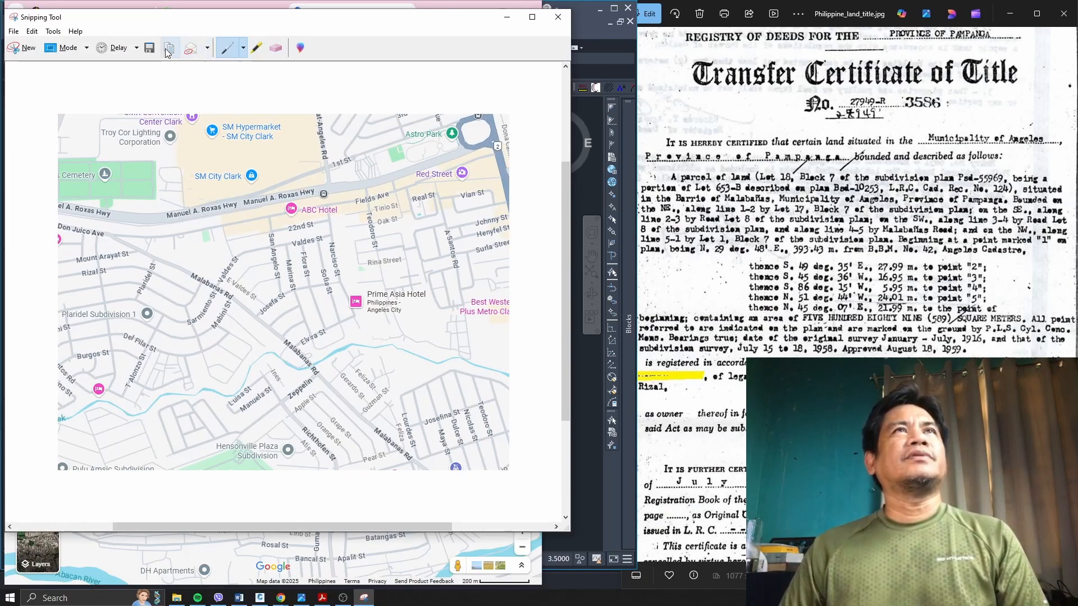
pyautogui.click(507, 16)
pyautogui.click(480, 9)
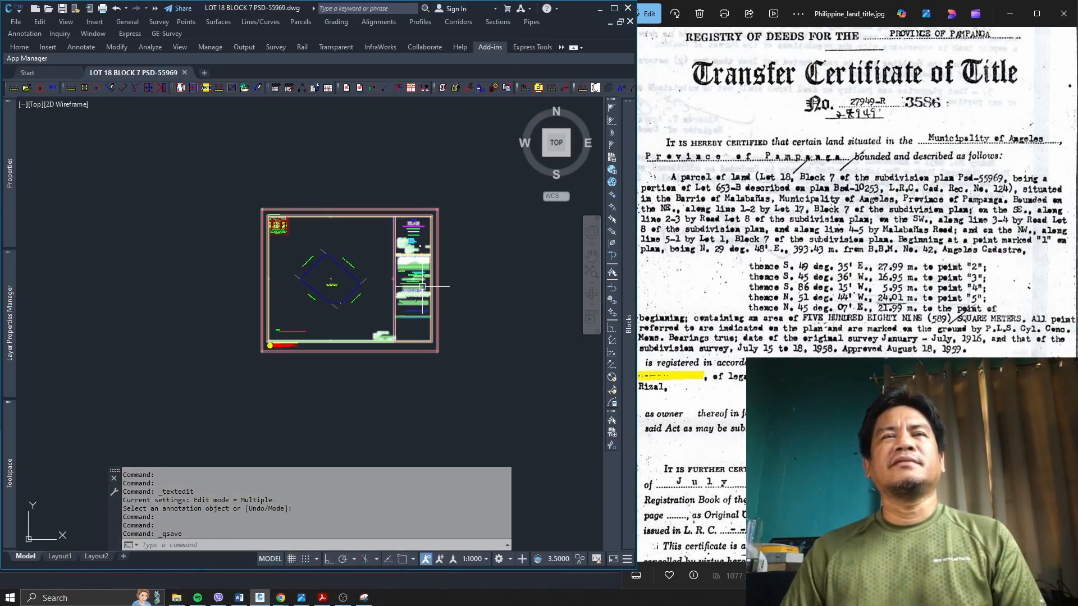
# Step: Paste the captured street map image into the drawing
pyautogui.scroll(-4, 297, 365)
pyautogui.hotkey('ctrl', 'v')
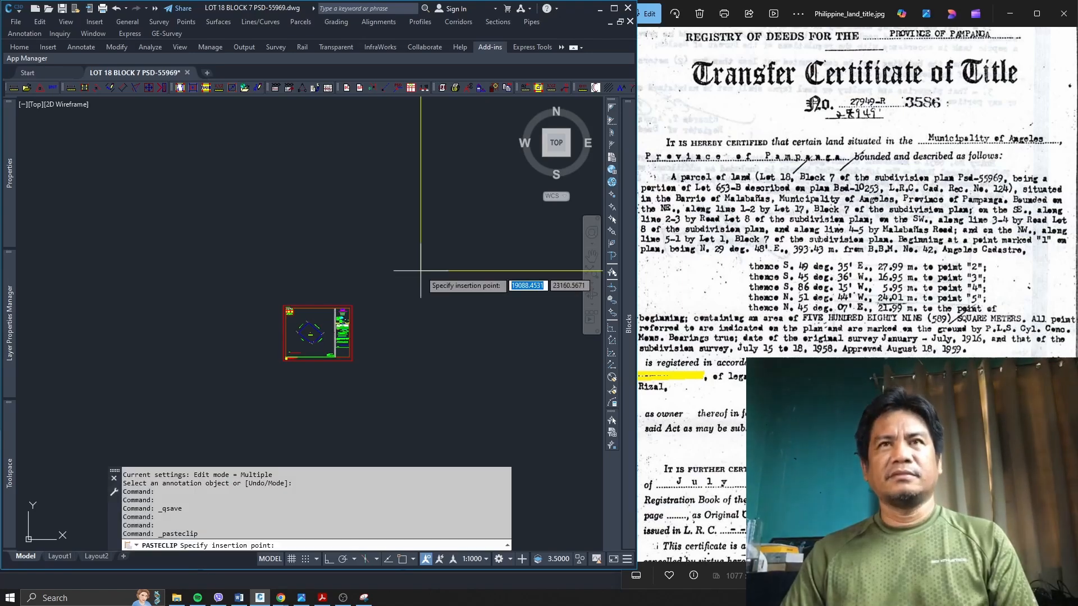
pyautogui.click(420, 270)
pyautogui.scroll(-6, 360, 334)
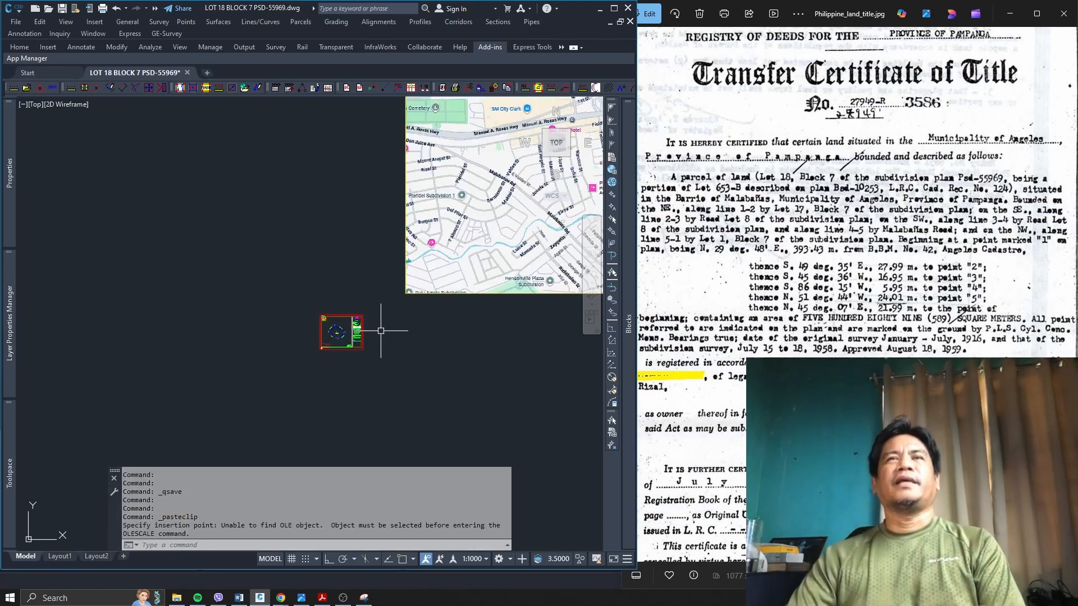
pyautogui.scroll(2, 360, 336)
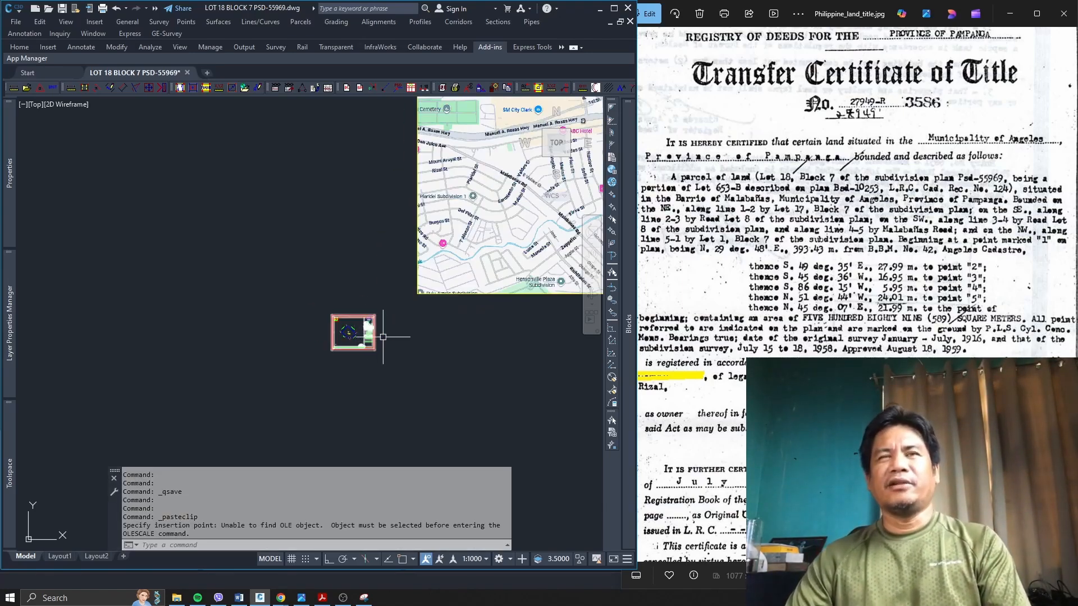
pyautogui.scroll(-2, 266, 337)
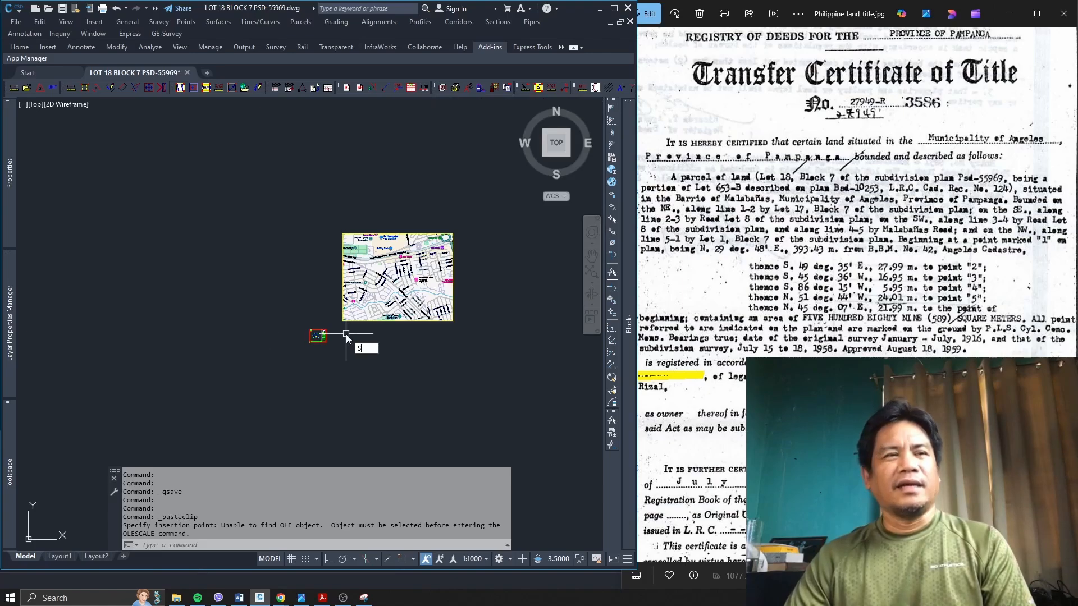
# Step: Scale the map image by 0.0576 from its corner endpoint
pyautogui.press('Return')
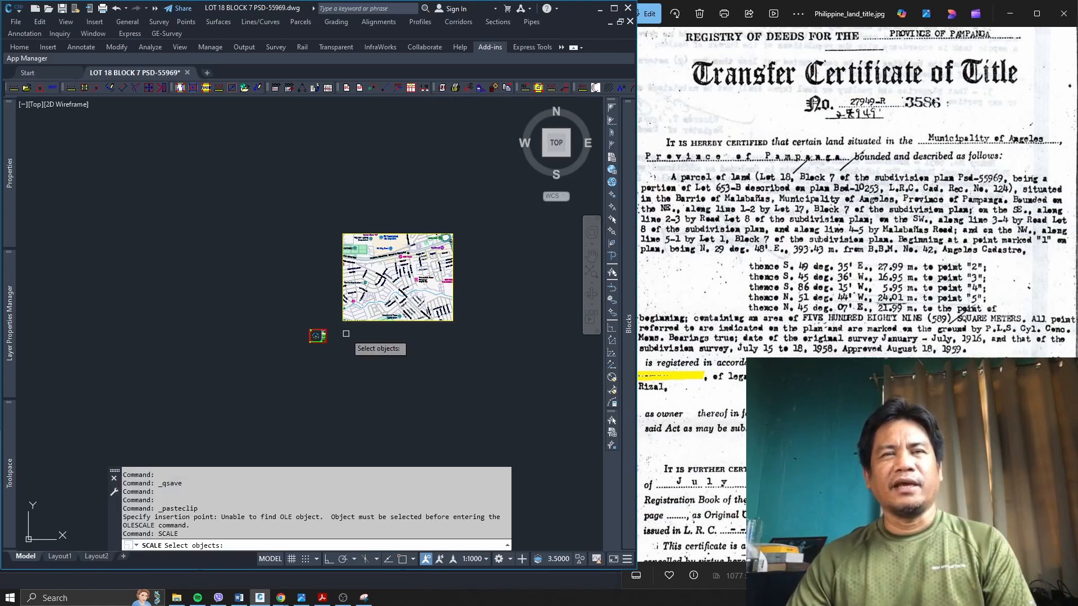
pyautogui.click(358, 320)
pyautogui.press('Return')
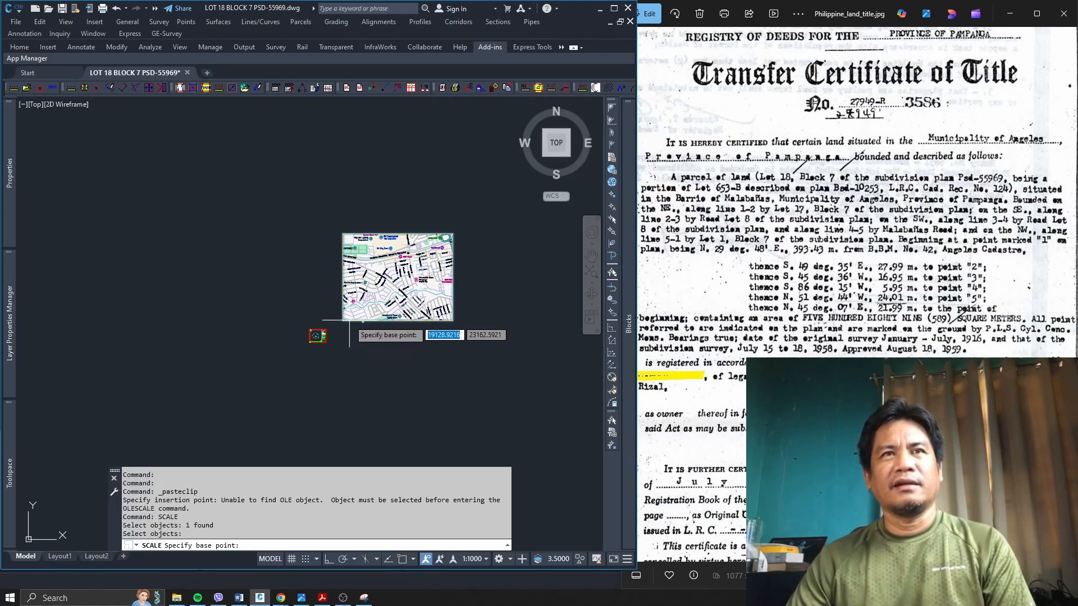
pyautogui.write('END')
pyautogui.press('Return')
pyautogui.click(349, 320)
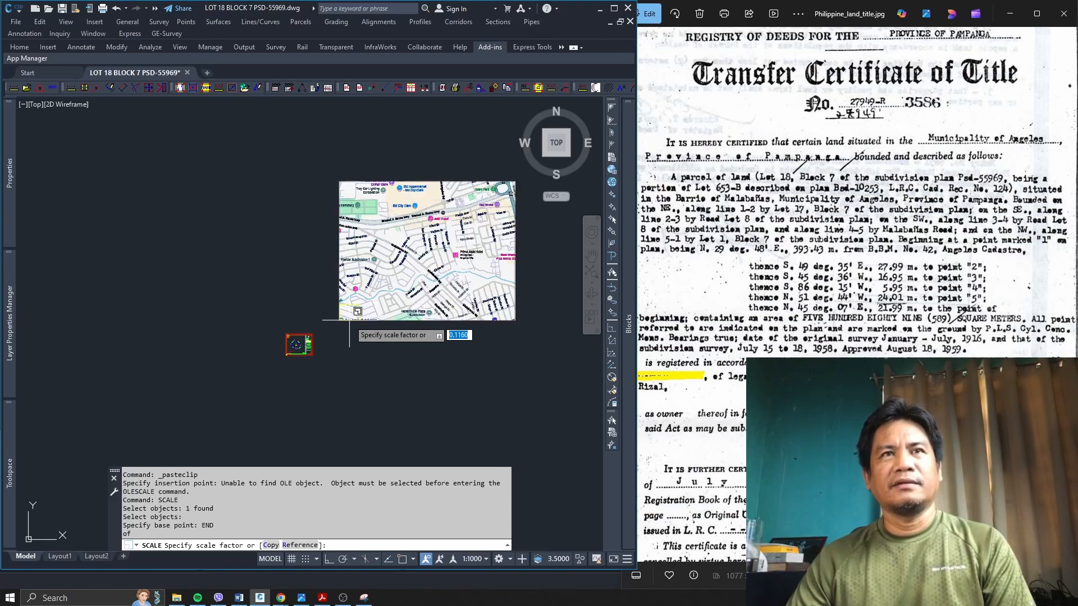
pyautogui.scroll(4, 358, 311)
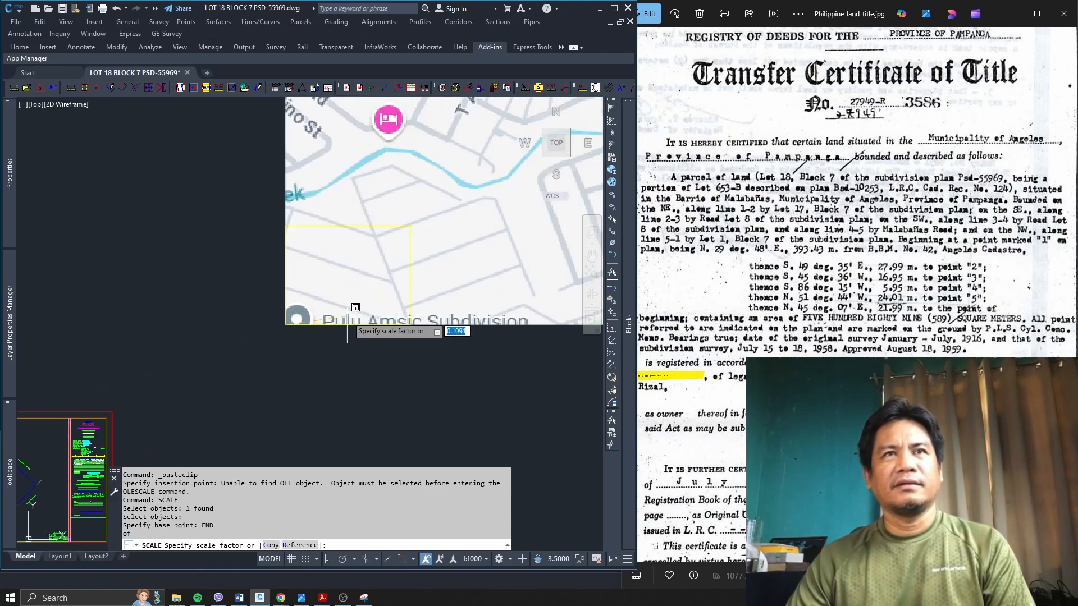
pyautogui.click(313, 320)
pyautogui.scroll(-2, 331, 296)
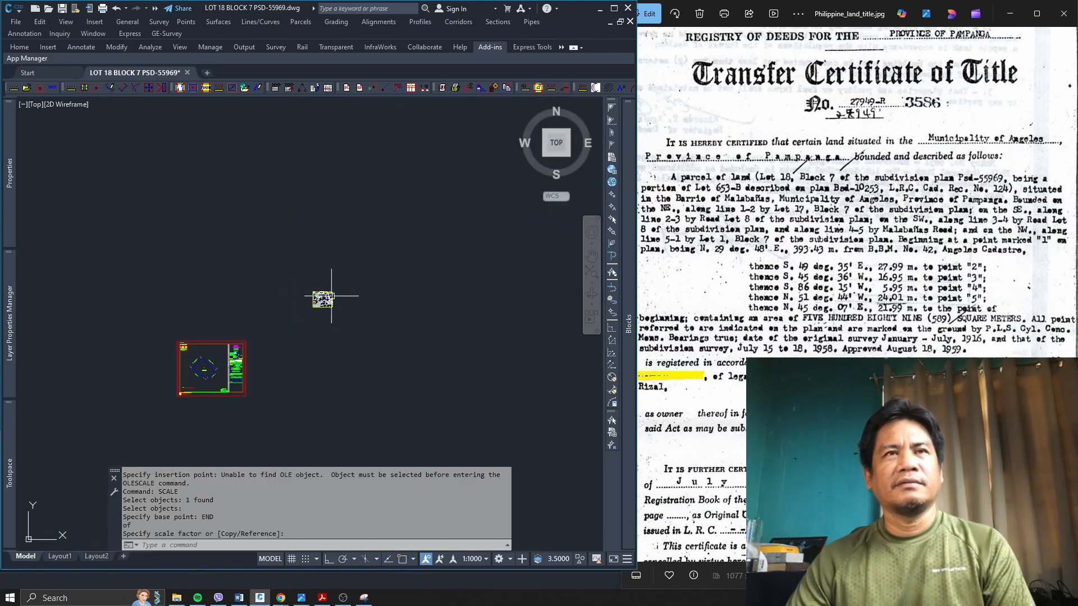
# Step: Move the map image inside the plan sheet
pyautogui.write('M')
pyautogui.press('Return')
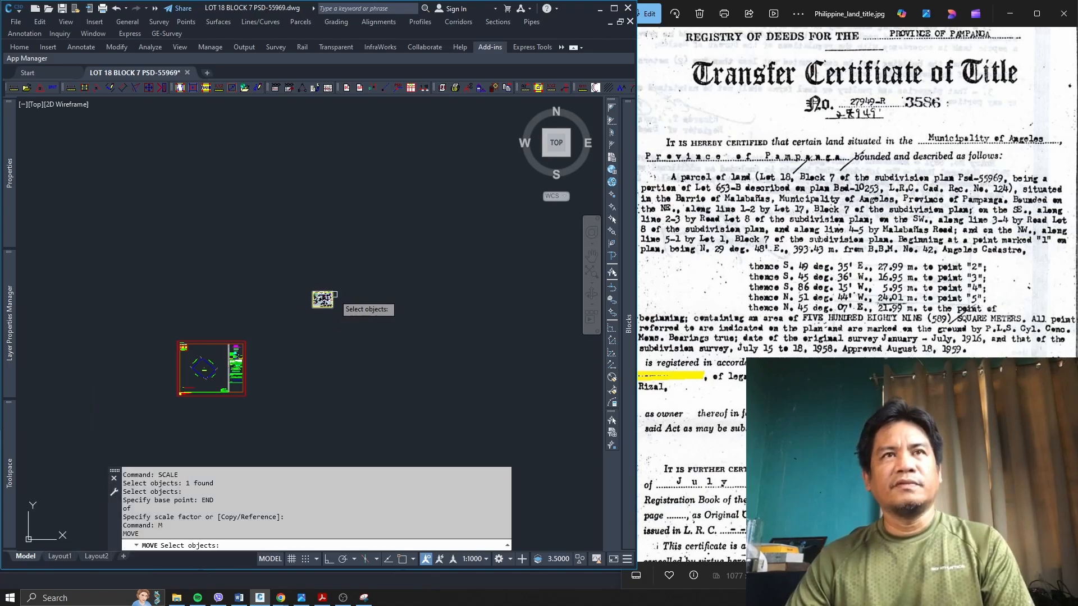
pyautogui.click(331, 294)
pyautogui.press('Return')
pyautogui.click(326, 298)
pyautogui.scroll(-3, 336, 281)
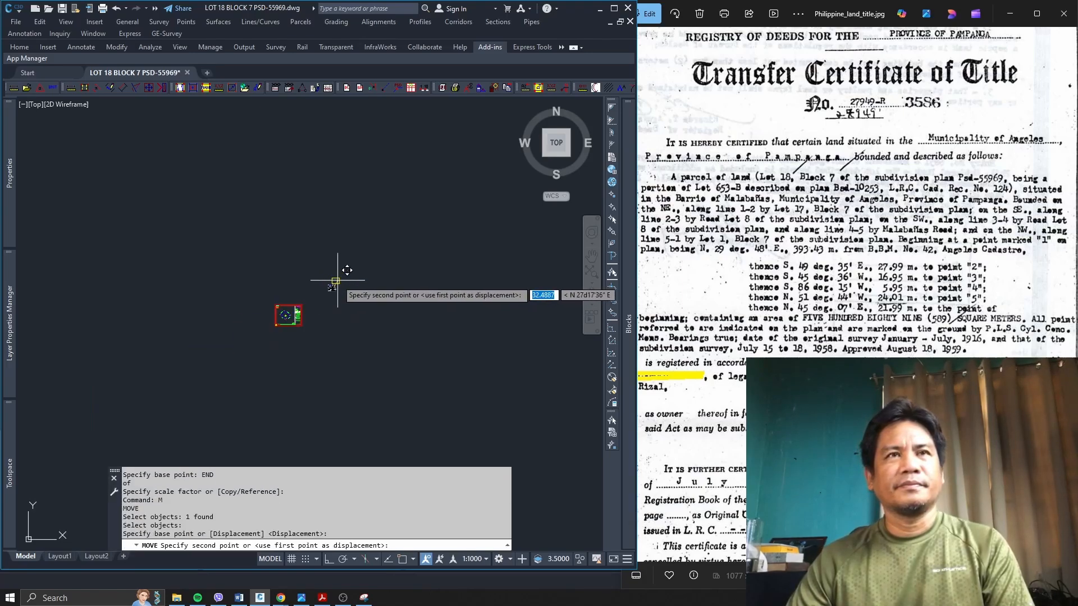
pyautogui.scroll(3, 291, 318)
pyautogui.scroll(8, 292, 318)
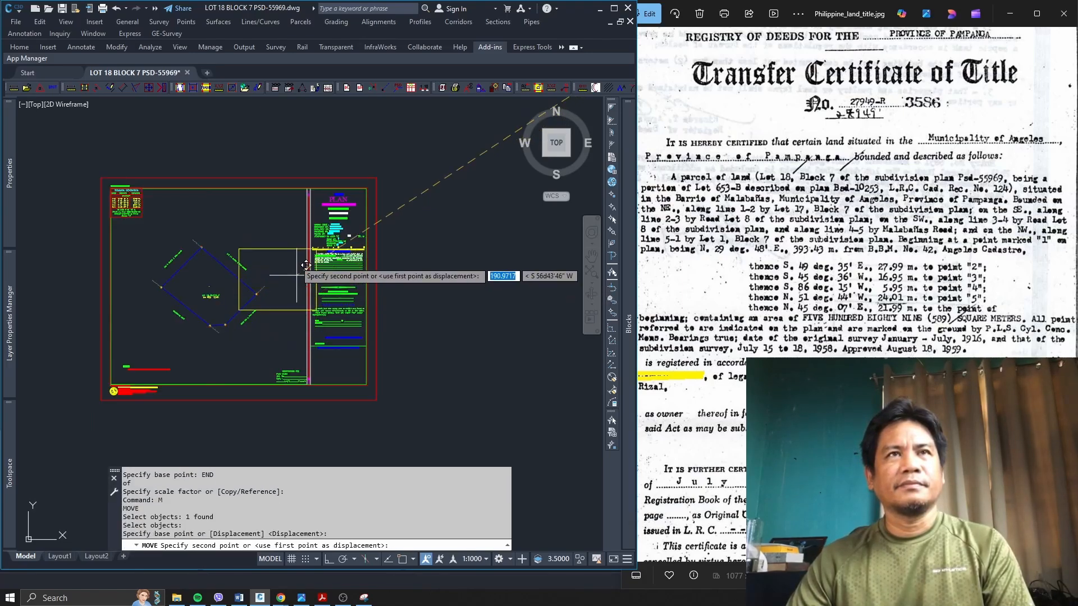
pyautogui.click(292, 209)
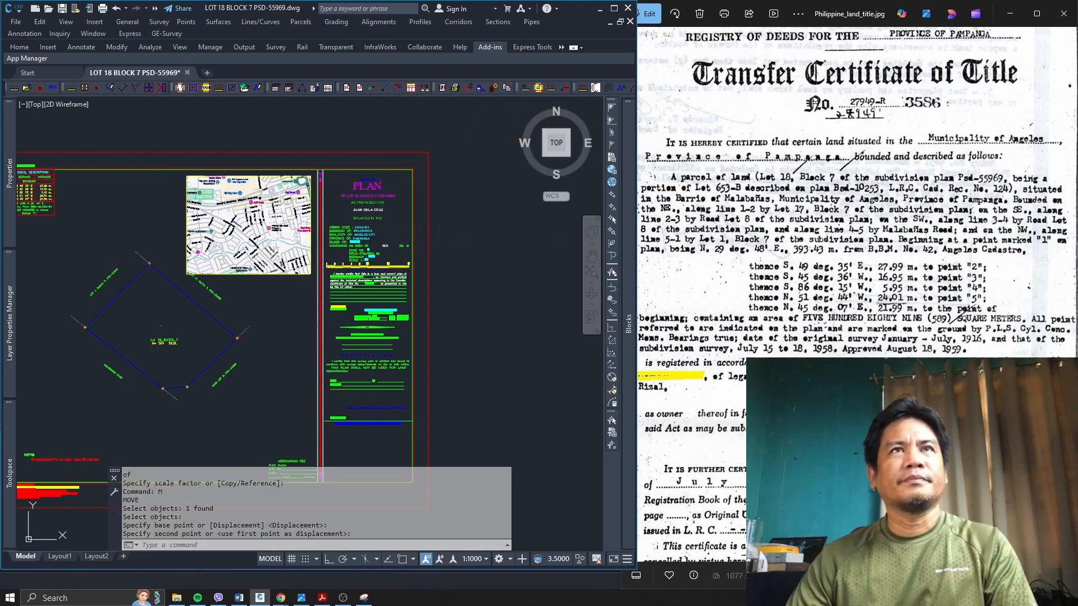
# Step: Move the map again with endpoint snaps so its edge meets the PLAN title block
pyautogui.write('m')
pyautogui.press('Return')
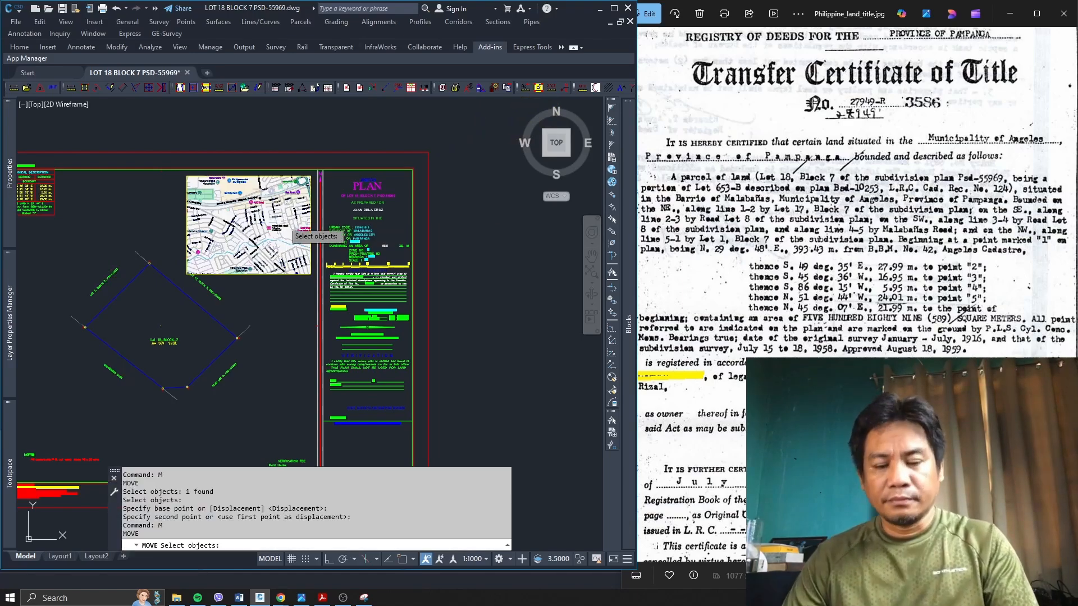
pyautogui.write('p')
pyautogui.press('Return')
pyautogui.press('Return')
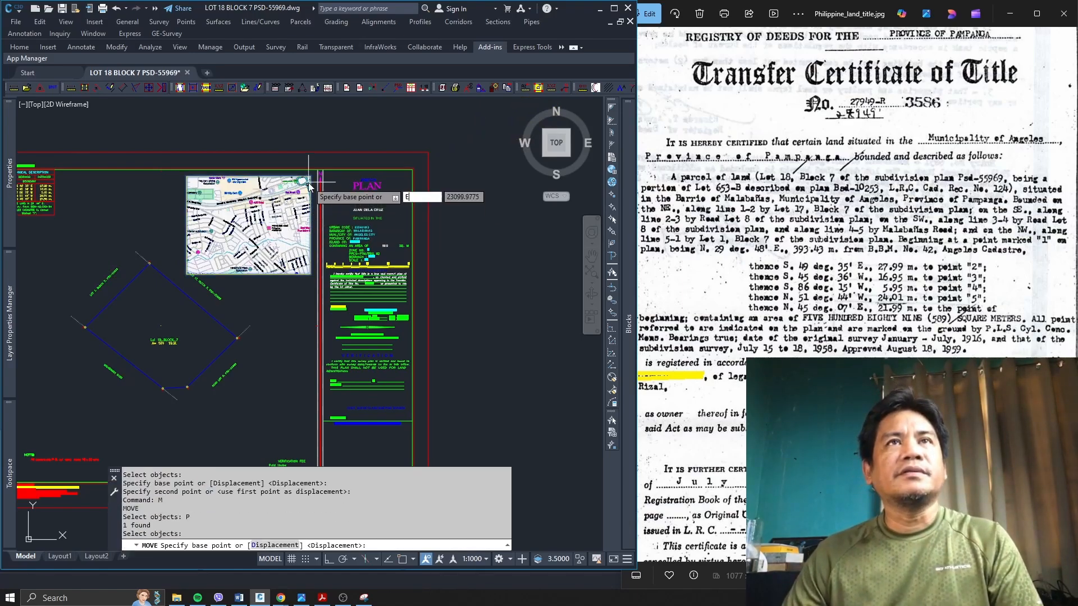
pyautogui.write('end')
pyautogui.press('Return')
pyautogui.click(311, 176)
pyautogui.write('end')
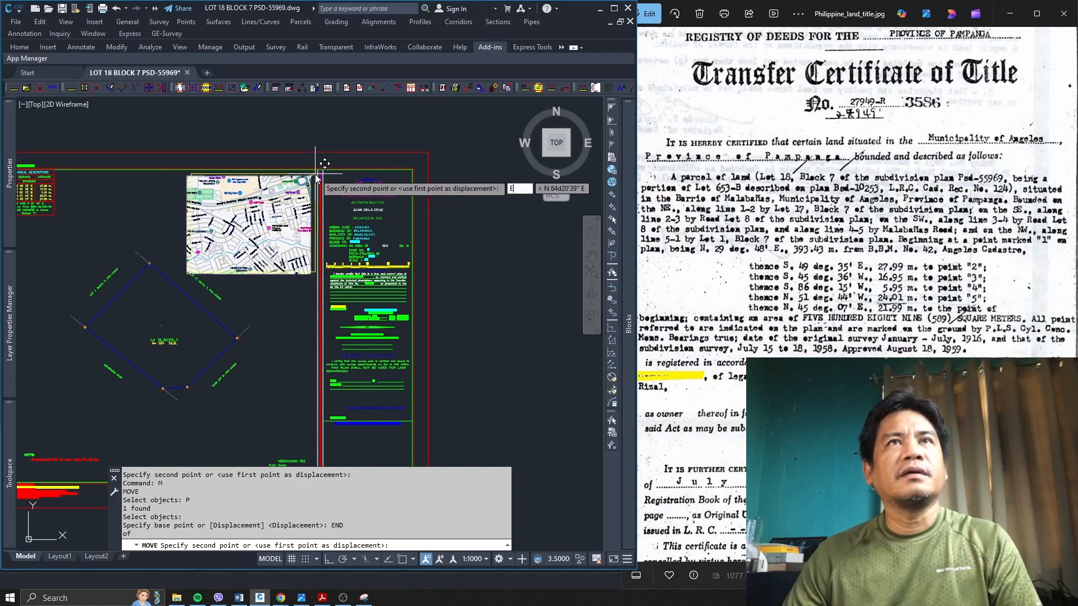
pyautogui.press('Return')
pyautogui.click(317, 169)
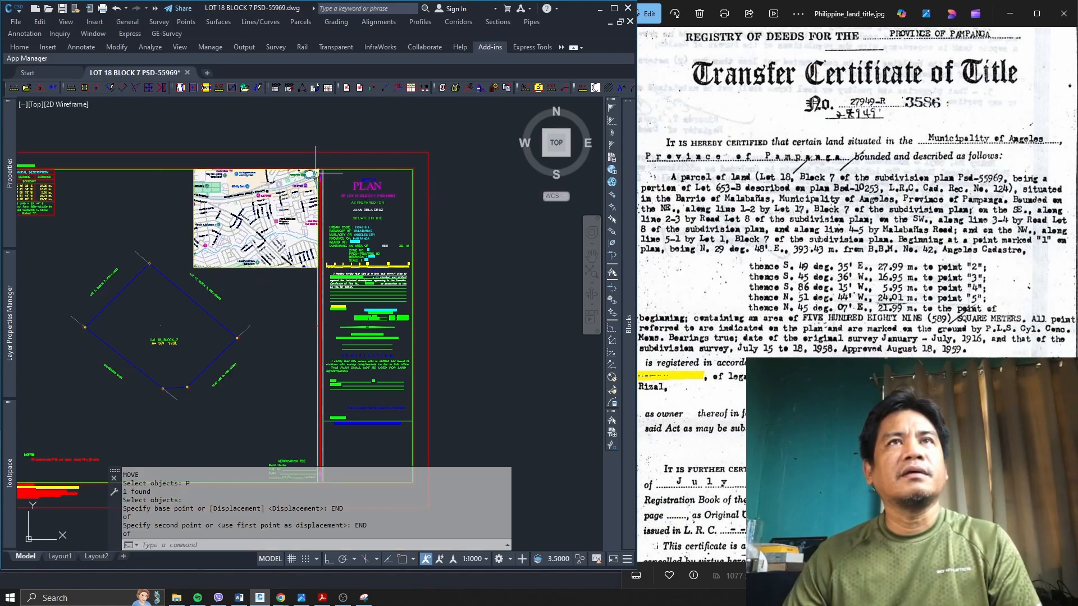
pyautogui.scroll(-2, 376, 196)
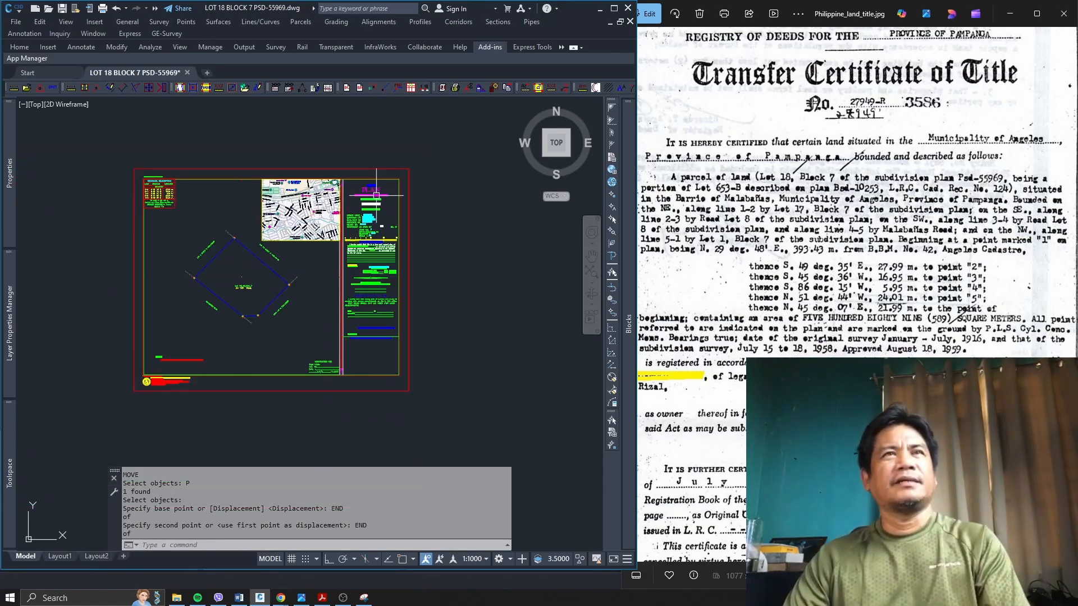
pyautogui.scroll(4, 288, 215)
pyautogui.scroll(-2, 291, 223)
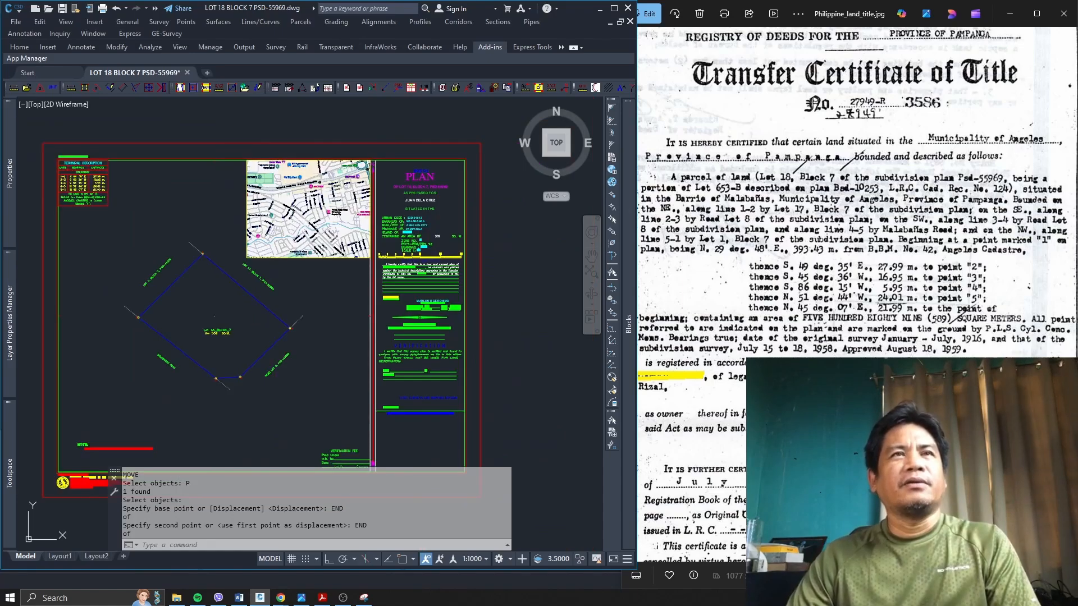
pyautogui.scroll(5, 324, 156)
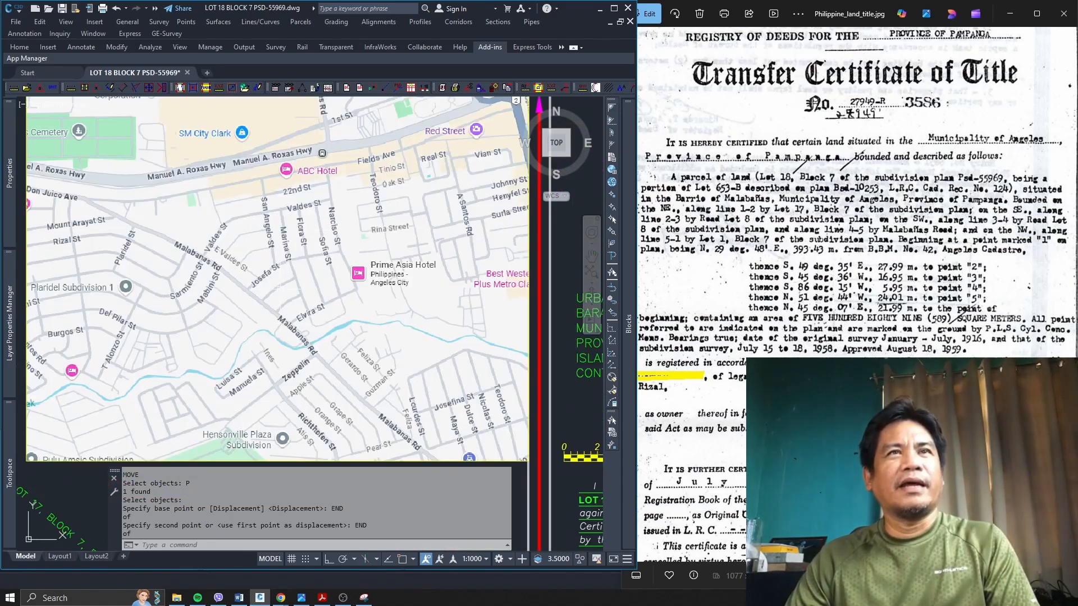
pyautogui.scroll(-2, 306, 267)
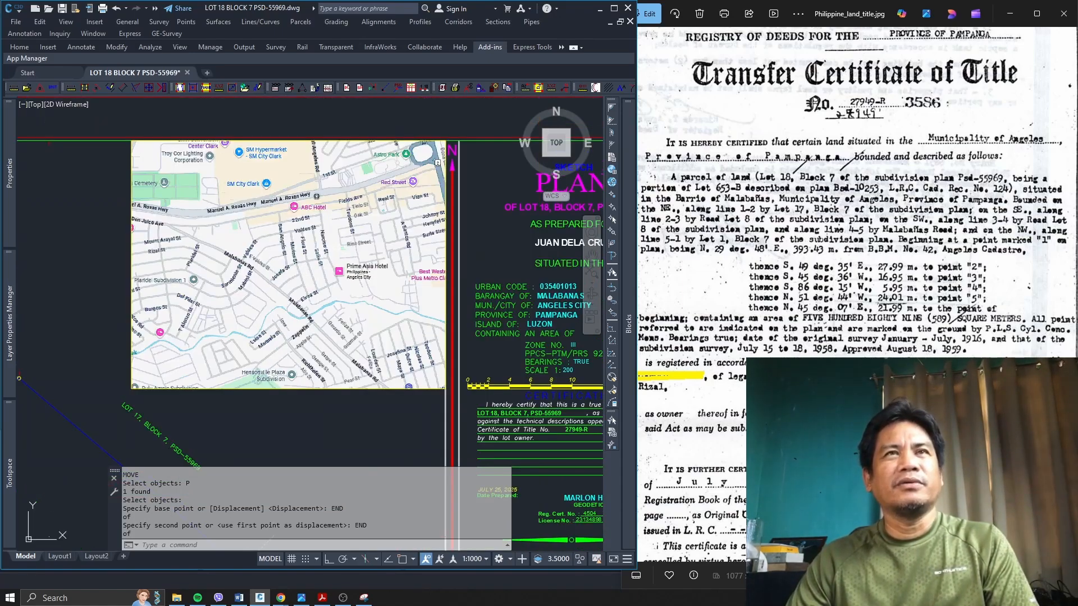
pyautogui.scroll(-2, 319, 247)
pyautogui.scroll(-3, 259, 353)
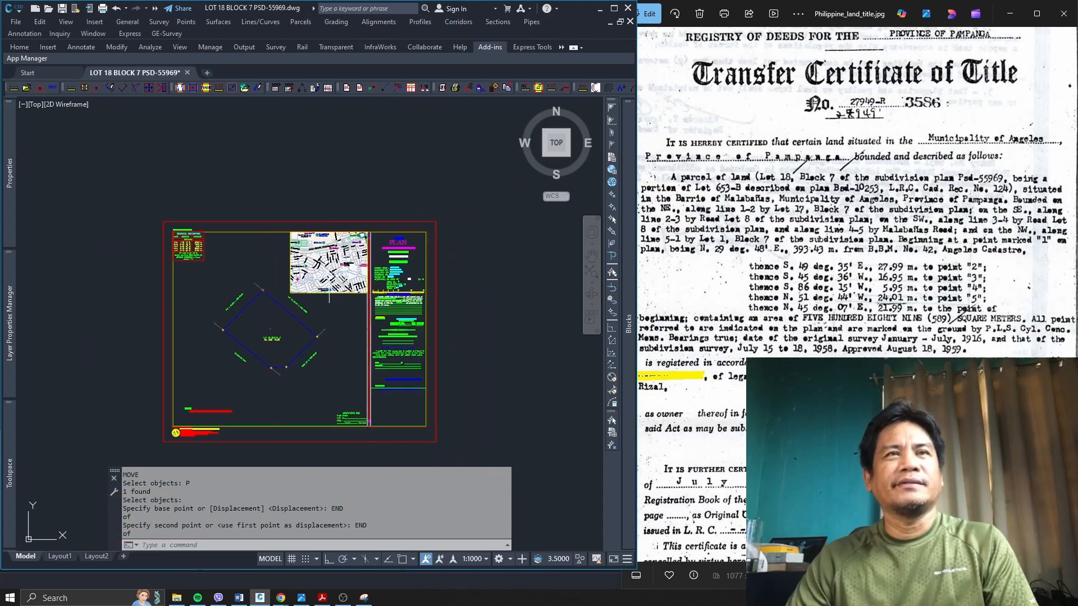
pyautogui.scroll(1, 259, 353)
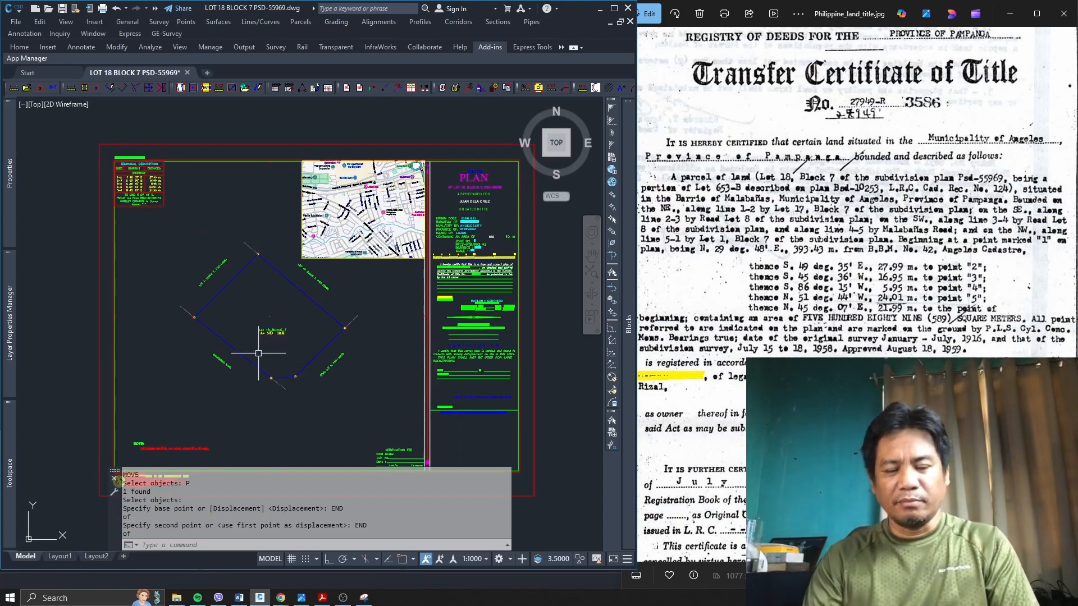
# Step: Start a polyline along Lot 18 from its top vertex through the right and bottom corners
pyautogui.write('PL')
pyautogui.press('Return')
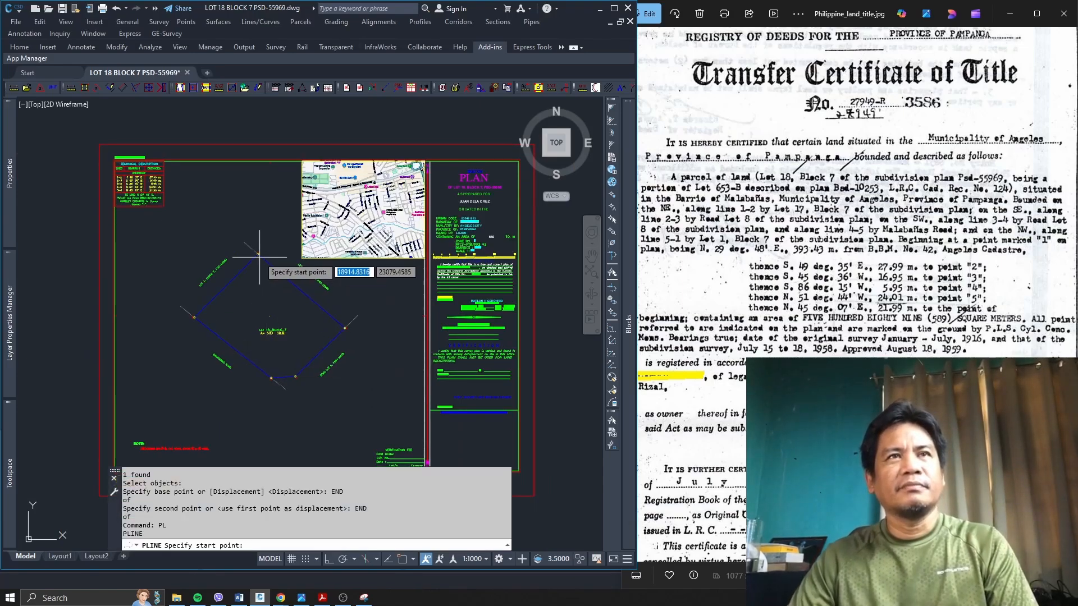
pyautogui.write('END')
pyautogui.press('Return')
pyautogui.click(258, 255)
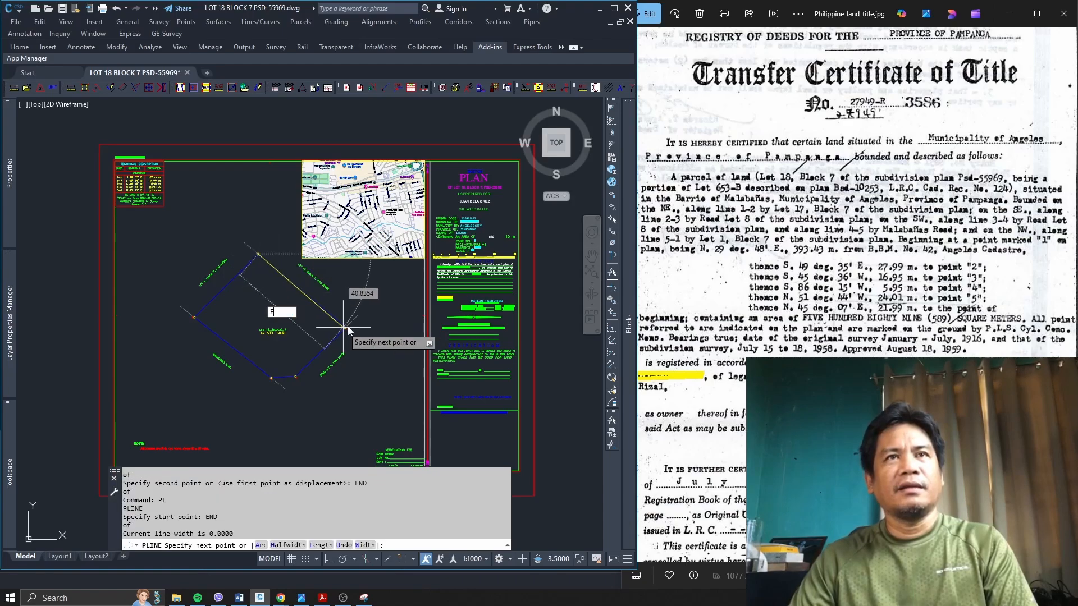
pyautogui.write('END')
pyautogui.press('Return')
pyautogui.click(344, 327)
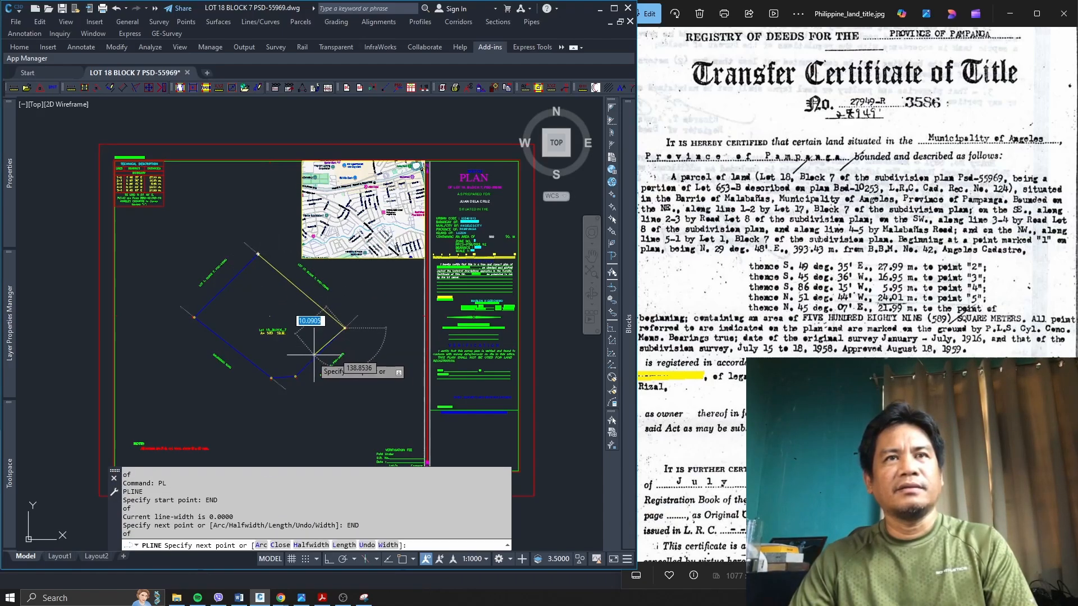
pyautogui.write('END')
pyautogui.press('Return')
pyautogui.click(312, 357)
# Step: Add the bottom-left and left corner vertices and close the lot outline
pyautogui.write('END')
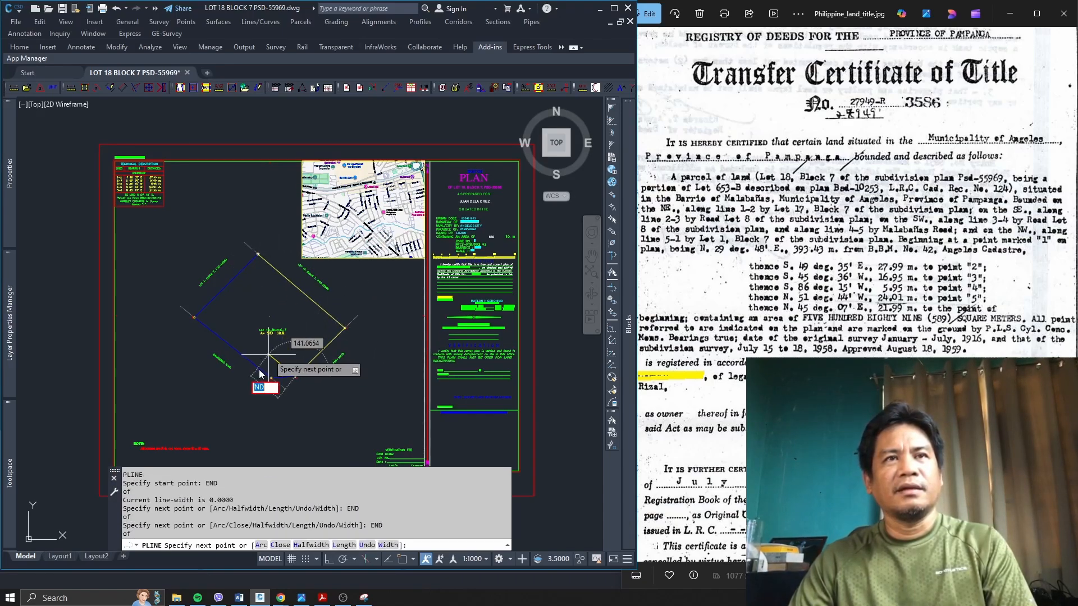
pyautogui.write('ND')
pyautogui.press('Return')
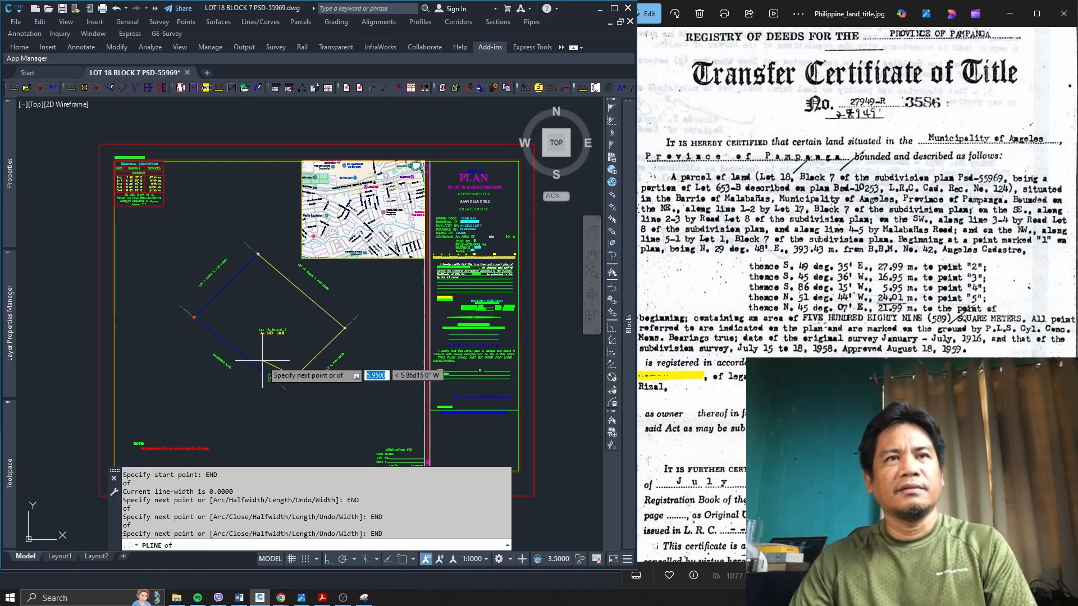
pyautogui.click(272, 375)
pyautogui.write('END')
pyautogui.press('Return')
pyautogui.click(194, 318)
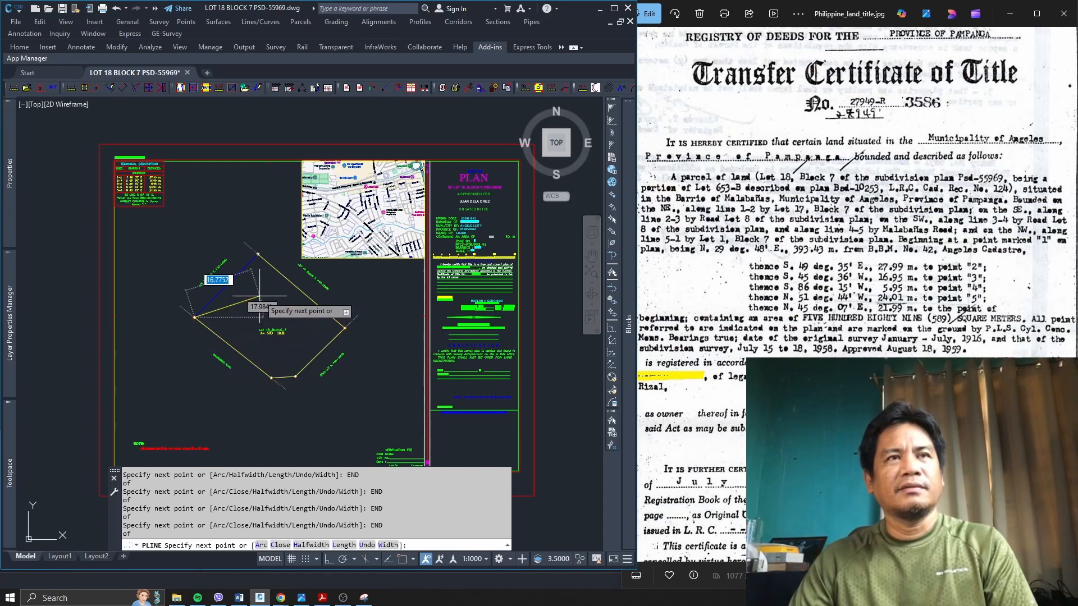
pyautogui.write('C')
pyautogui.press('Return')
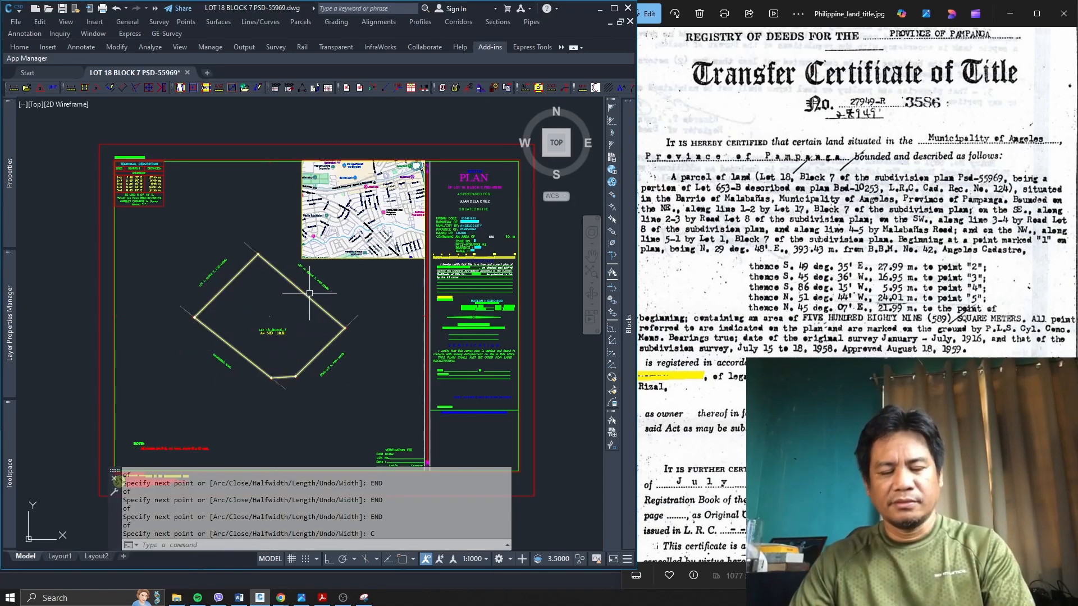
# Step: Scale the lot outline down to a tiny marker from its right corner
pyautogui.write('M')
pyautogui.press('Return')
pyautogui.press('Escape')
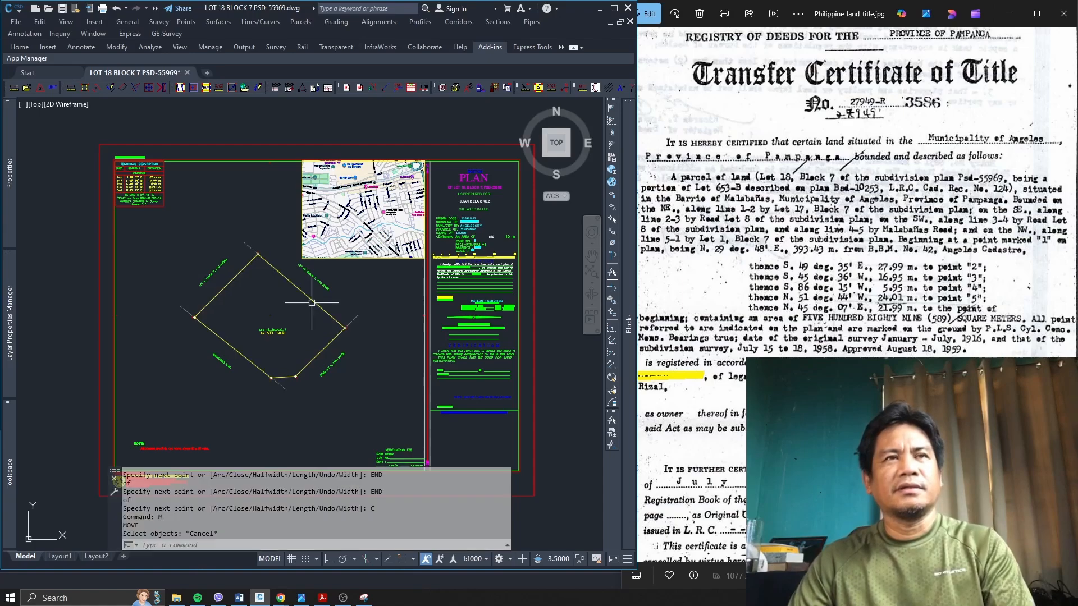
pyautogui.write('SC')
pyautogui.press('Return')
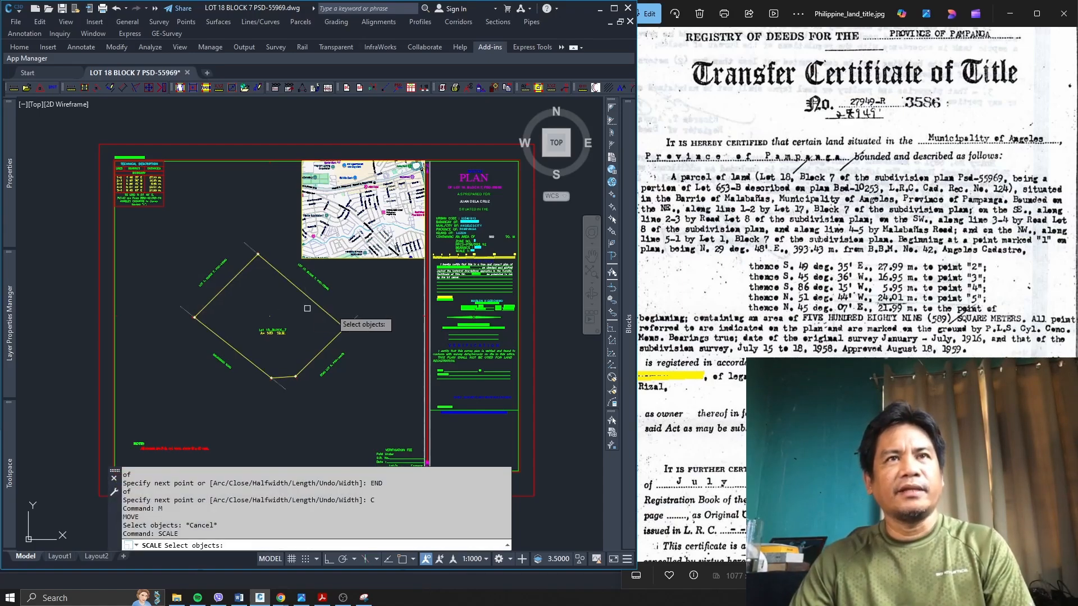
pyautogui.click(331, 312)
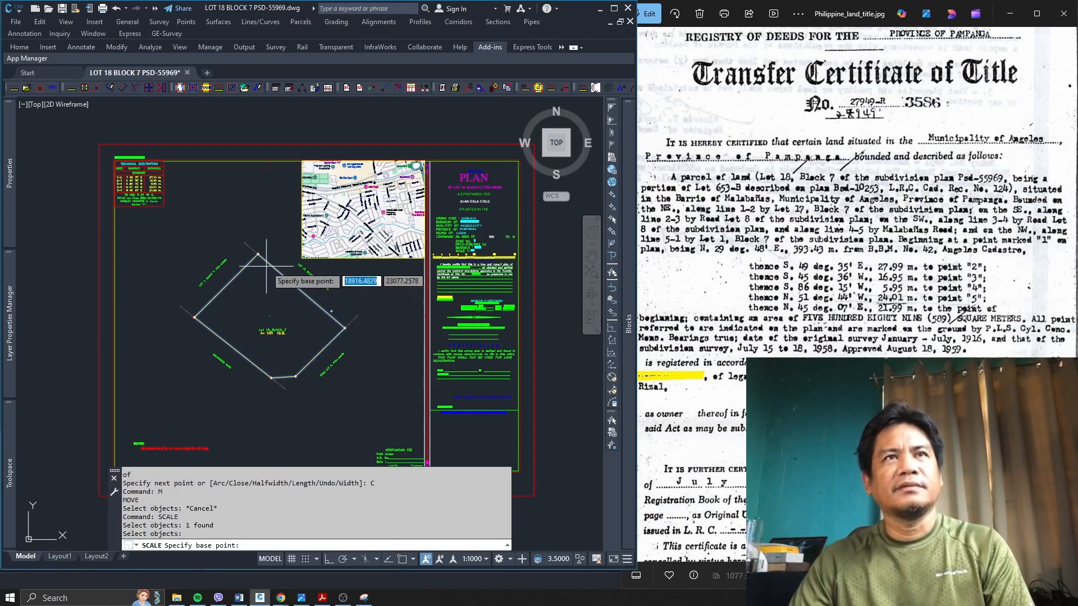
pyautogui.press('Return')
pyautogui.write('END')
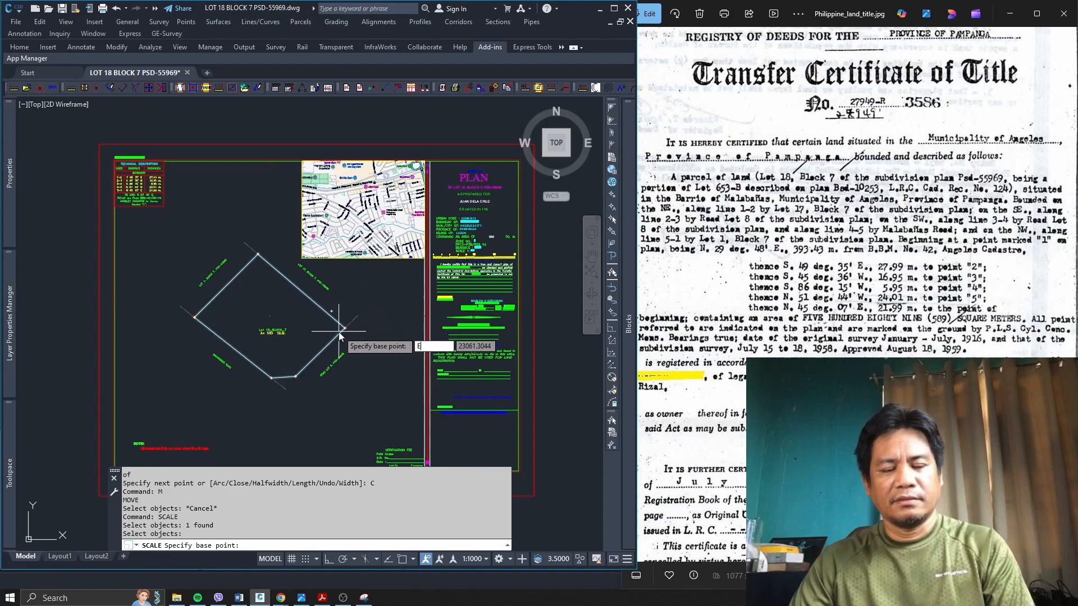
pyautogui.press('Return')
pyautogui.click(338, 327)
pyautogui.scroll(5, 338, 328)
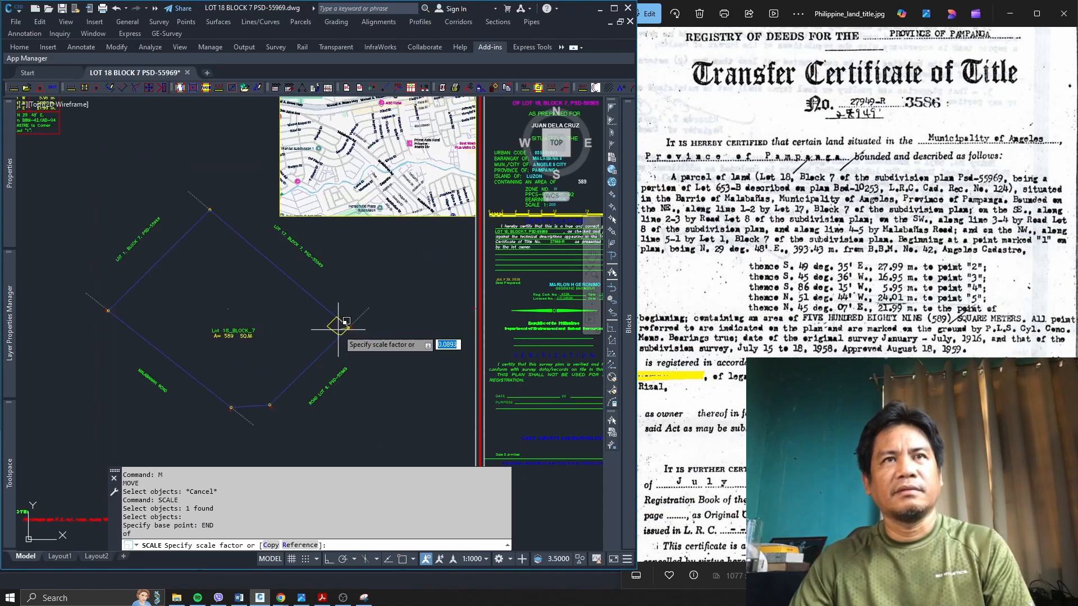
pyautogui.click(353, 329)
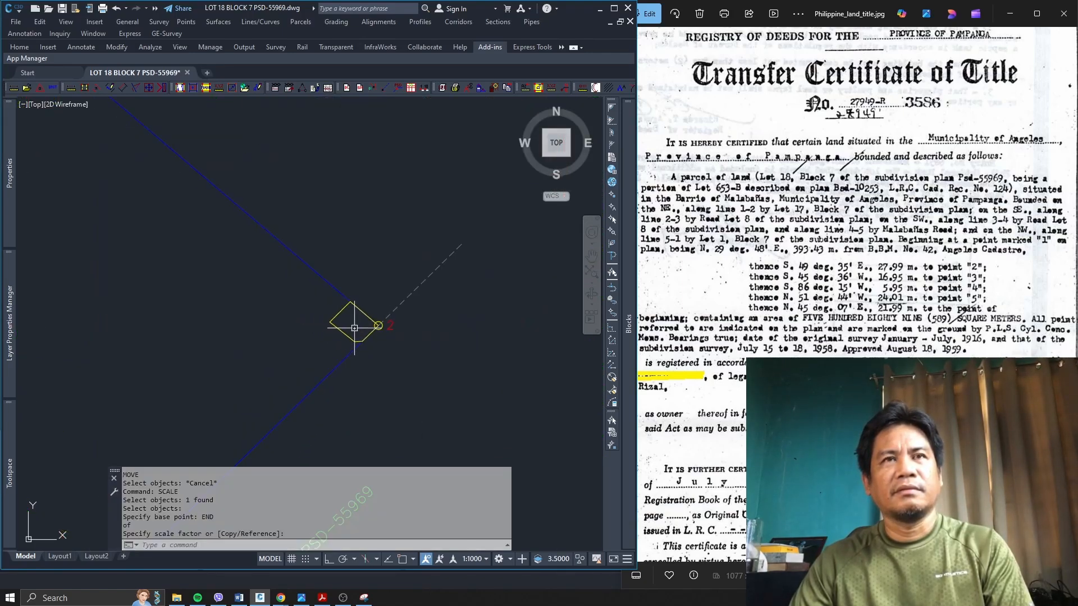
pyautogui.scroll(-6, 346, 343)
pyautogui.scroll(6, 346, 343)
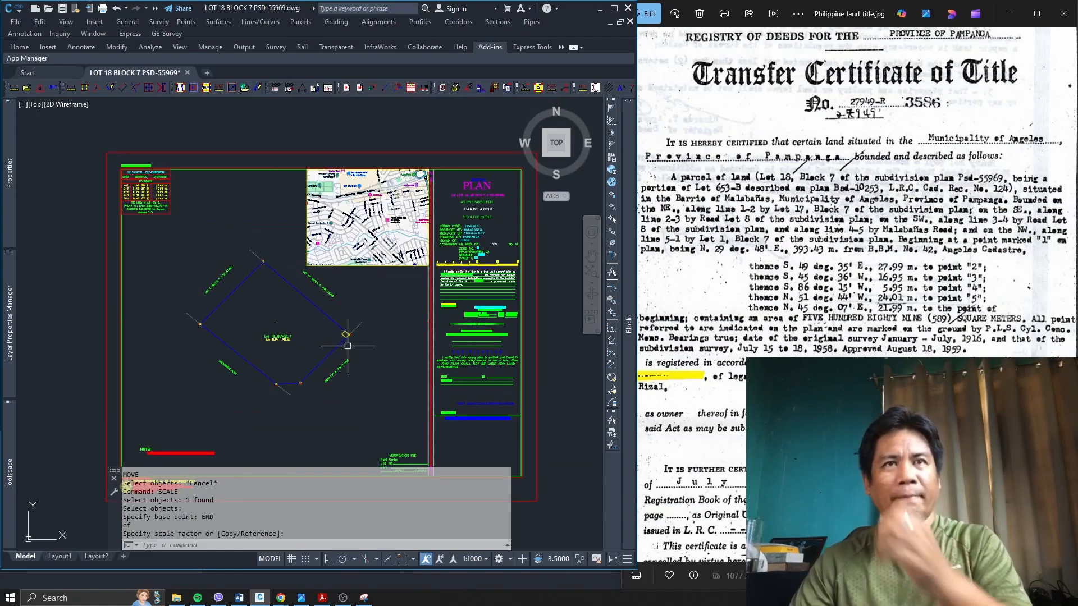
# Step: Move the small lot outline just below the vicinity map
pyautogui.write('m')
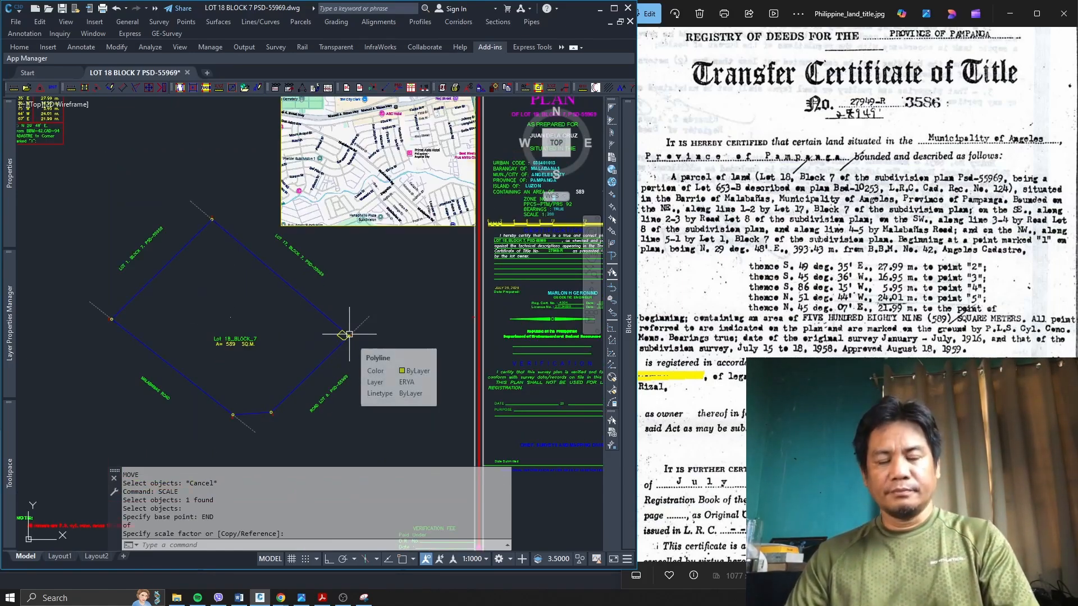
pyautogui.press('Return')
pyautogui.click(342, 336)
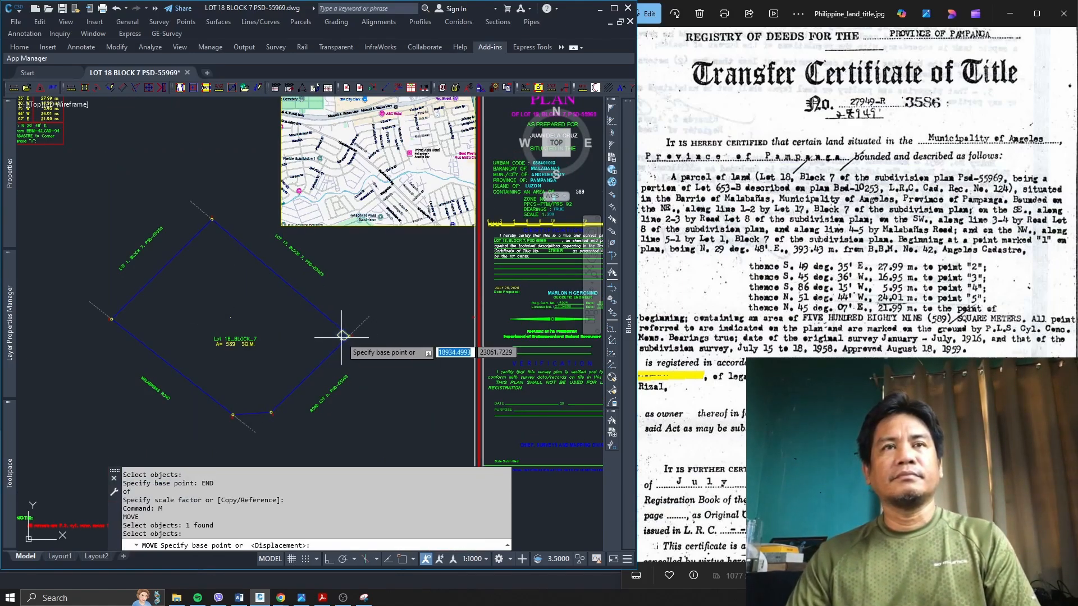
pyautogui.press('Return')
pyautogui.click(387, 260)
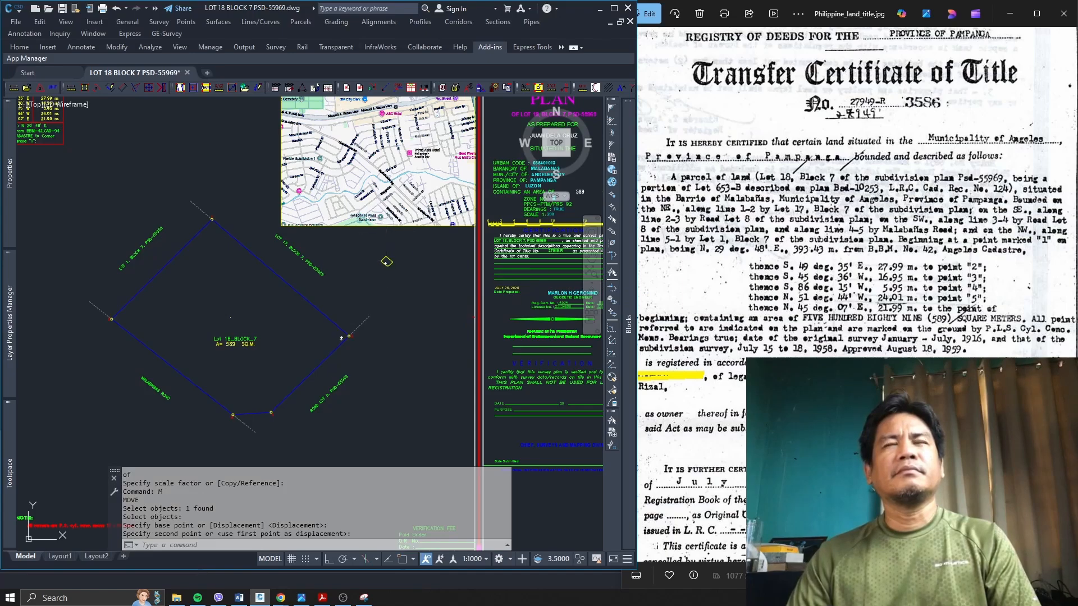
pyautogui.scroll(4, 391, 134)
pyautogui.scroll(-2, 360, 202)
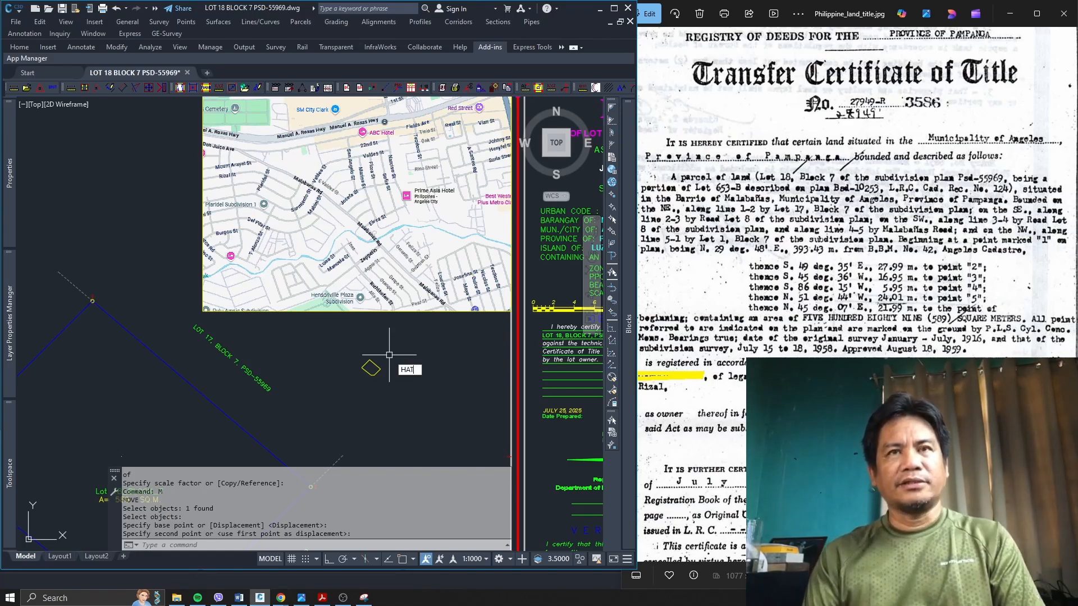
# Step: Fill the small diamond outline with a solid hatch
pyautogui.press('Return')
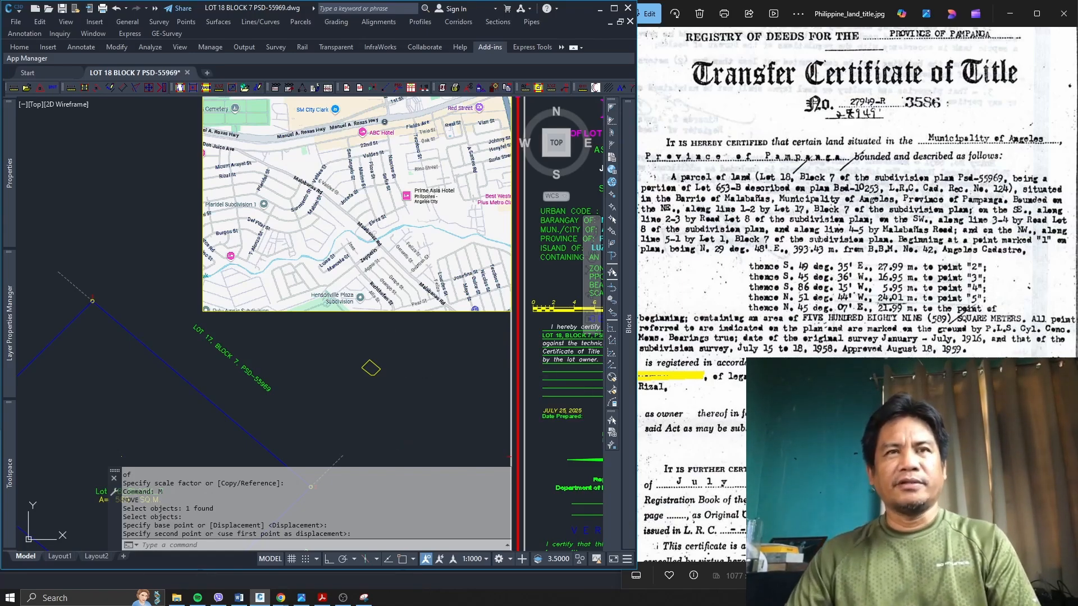
pyautogui.click(371, 373)
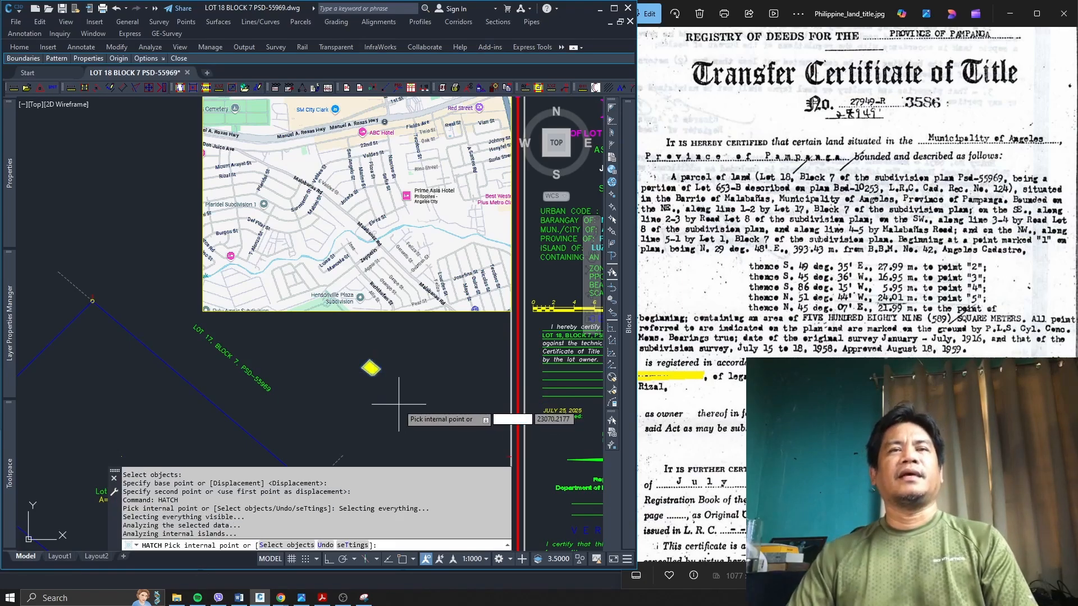
pyautogui.press('Return')
# Step: Scale the filled diamond marker about its corner endpoint, roughly halving it
pyautogui.write('SCA')
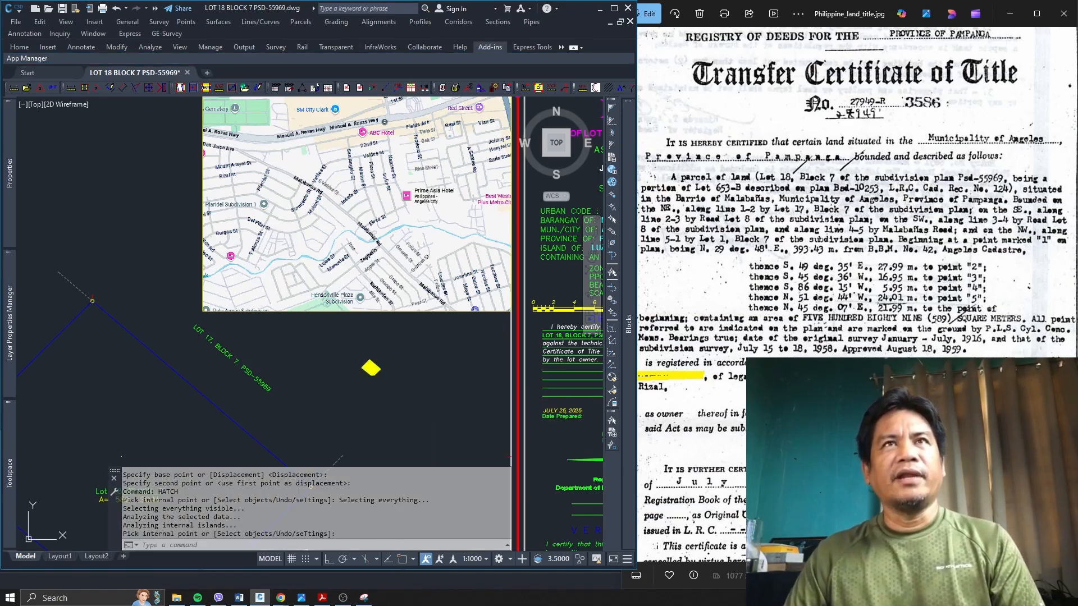
pyautogui.press('Return')
pyautogui.click(373, 372)
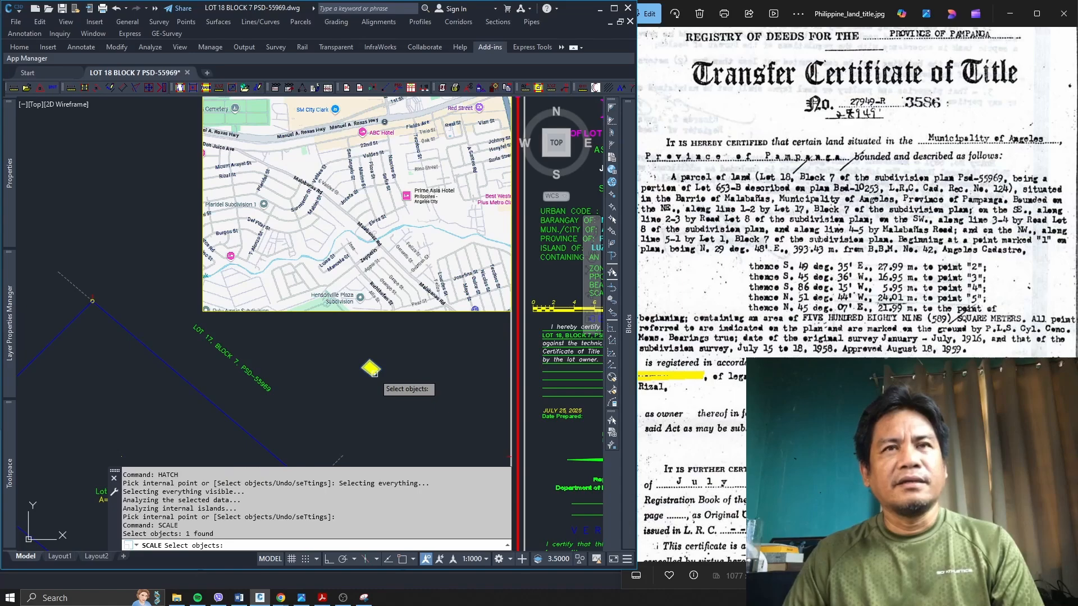
pyautogui.press('Return')
pyautogui.write('END')
pyautogui.press('Return')
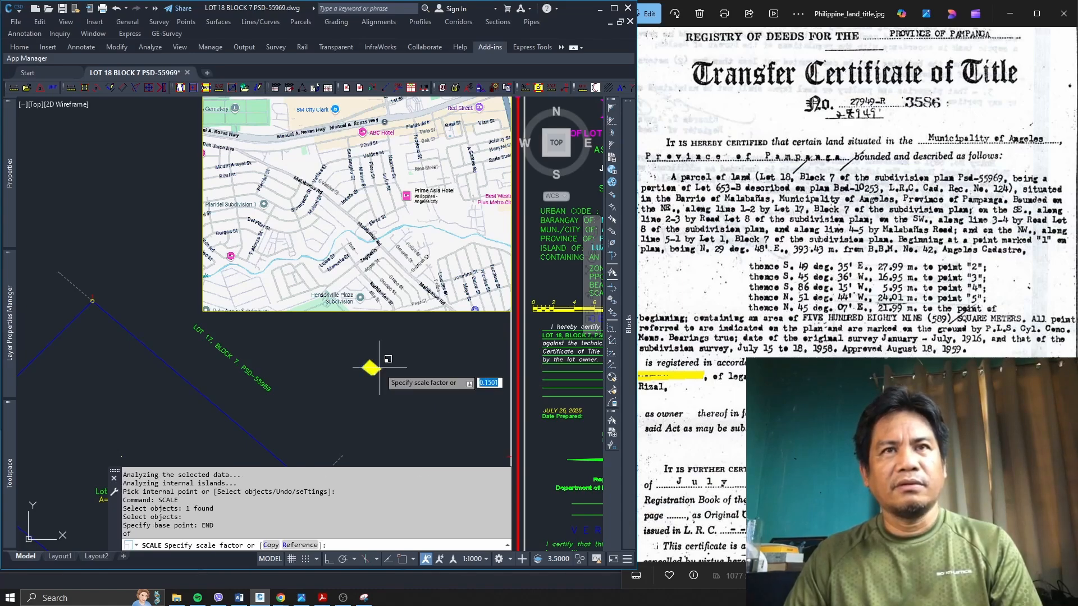
pyautogui.click(379, 369)
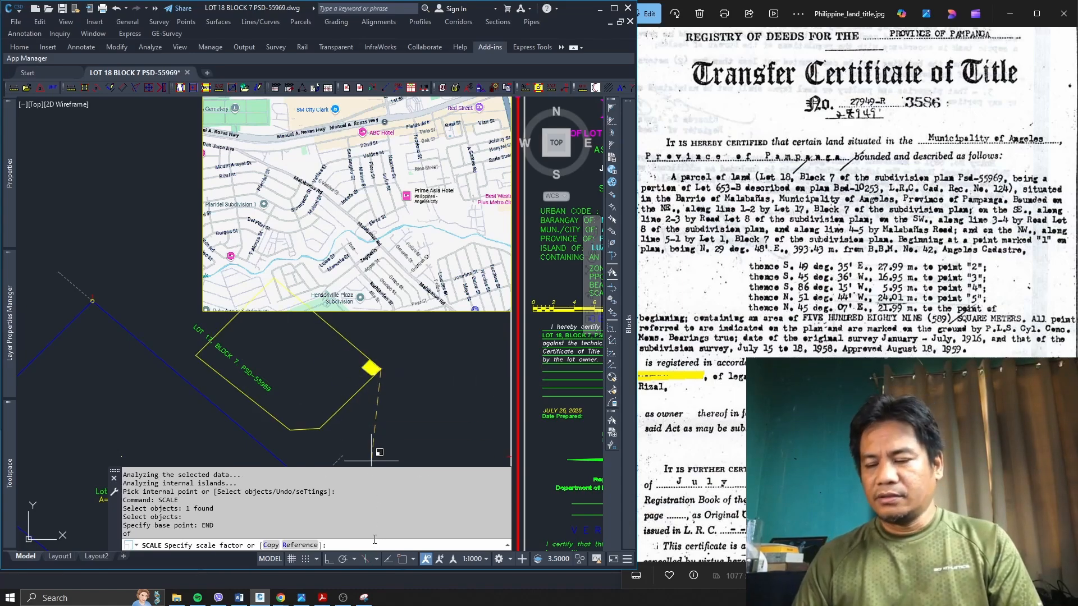
pyautogui.press('Return')
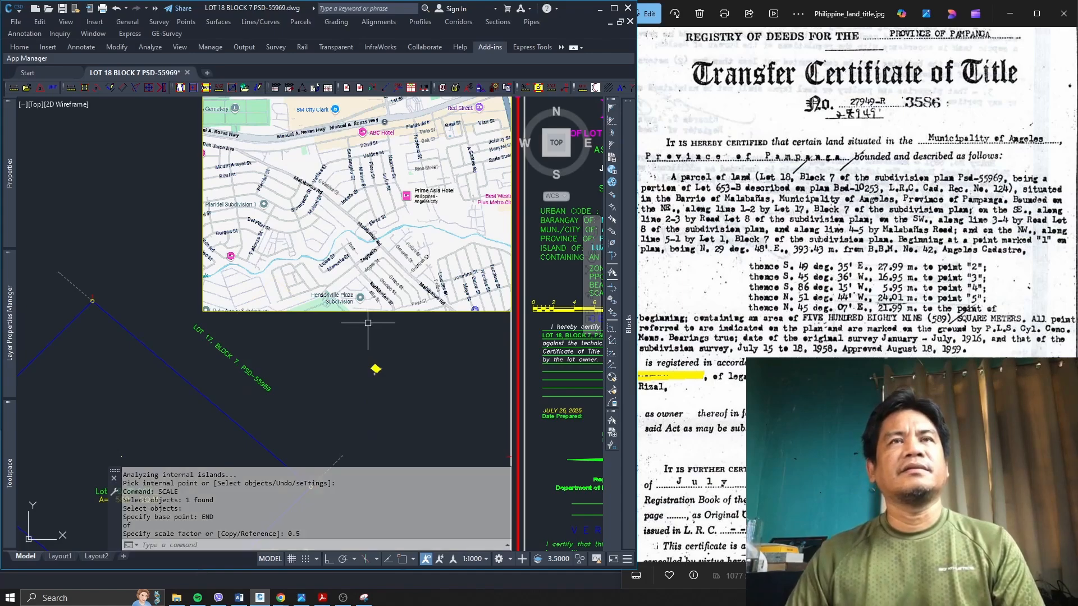
pyautogui.scroll(2, 371, 336)
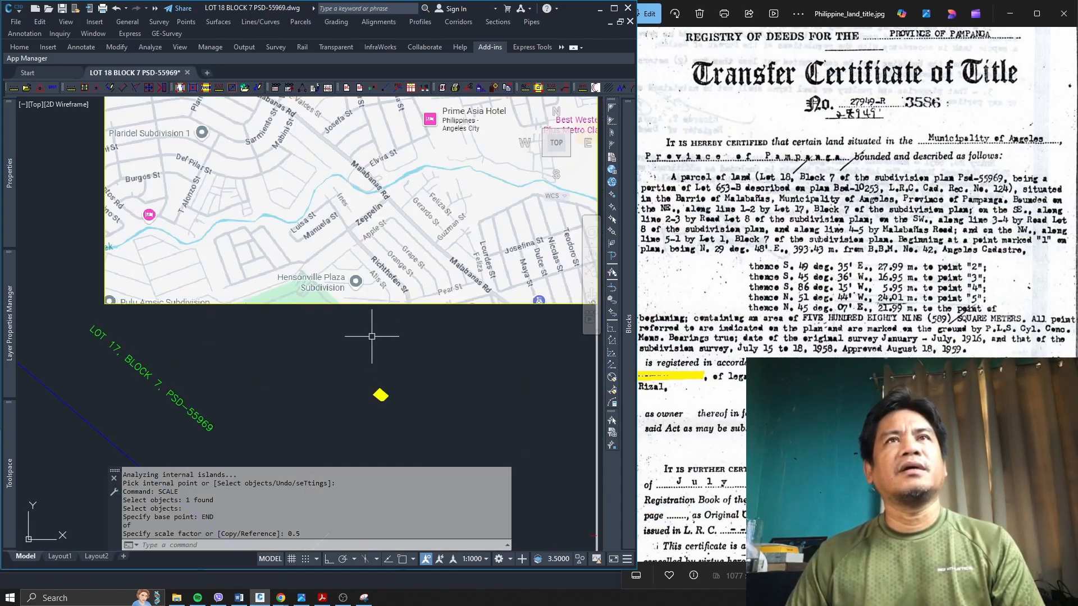
pyautogui.scroll(-2, 371, 336)
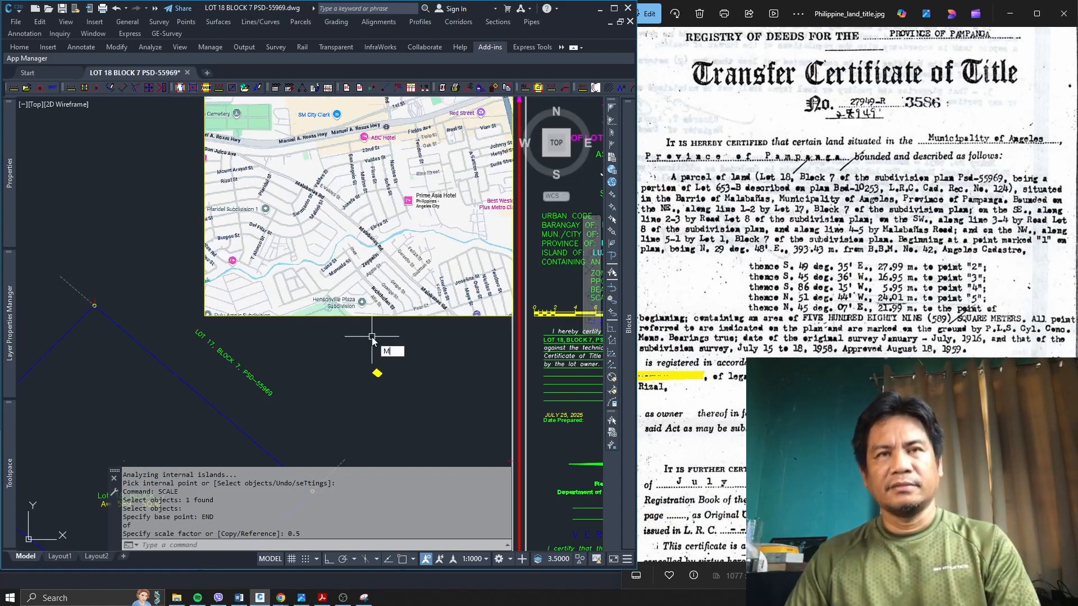
# Step: Move the yellow marker onto the location map beside Josefa St
pyautogui.write('M')
pyautogui.press('Return')
pyautogui.click(376, 372)
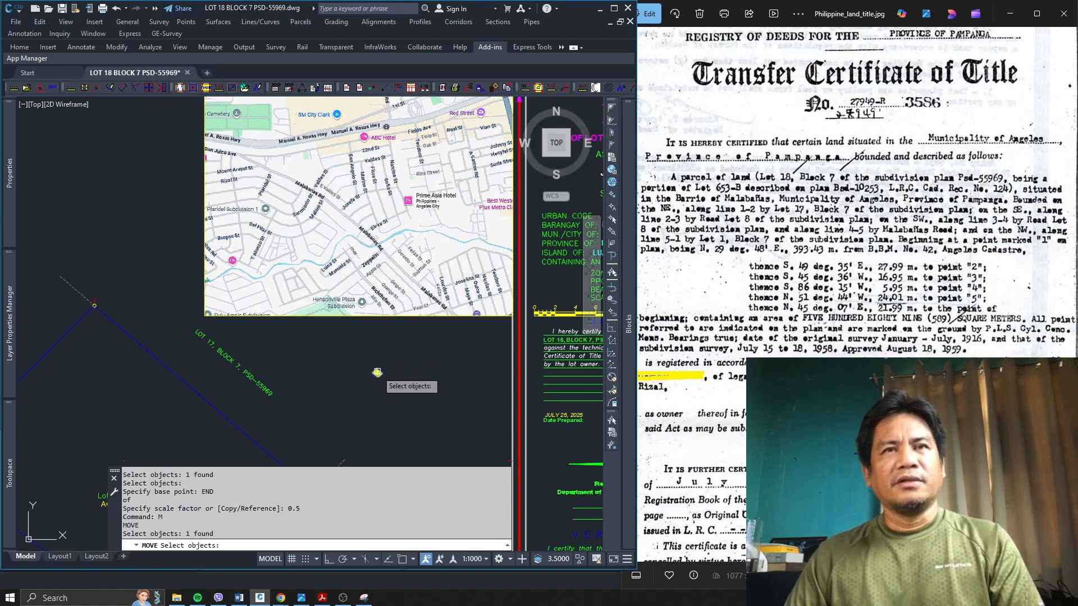
pyautogui.press('Return')
pyautogui.click(376, 372)
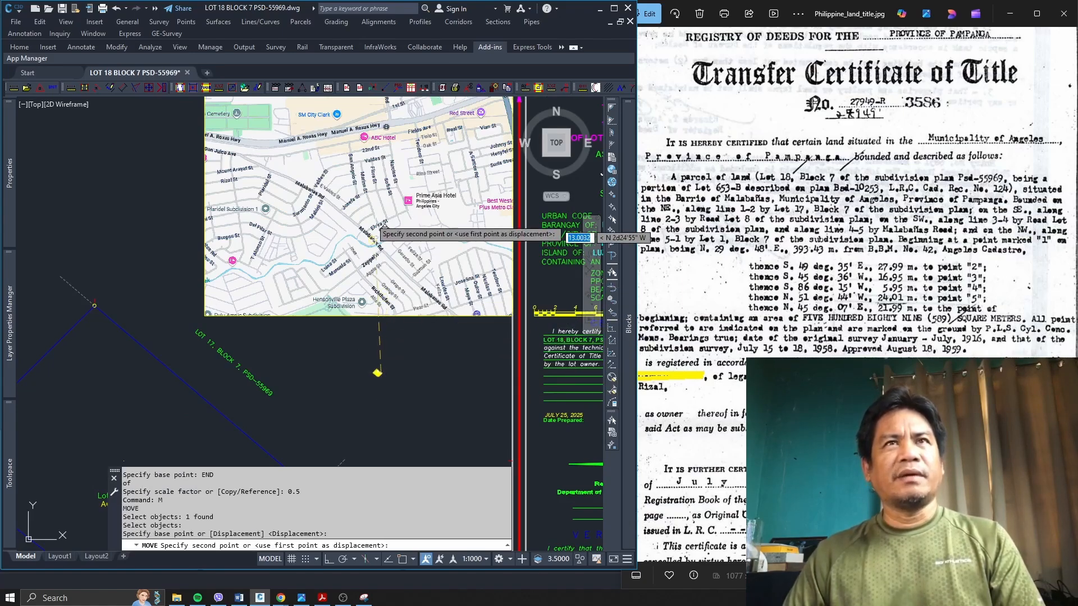
pyautogui.scroll(4, 348, 218)
pyautogui.scroll(2, 358, 208)
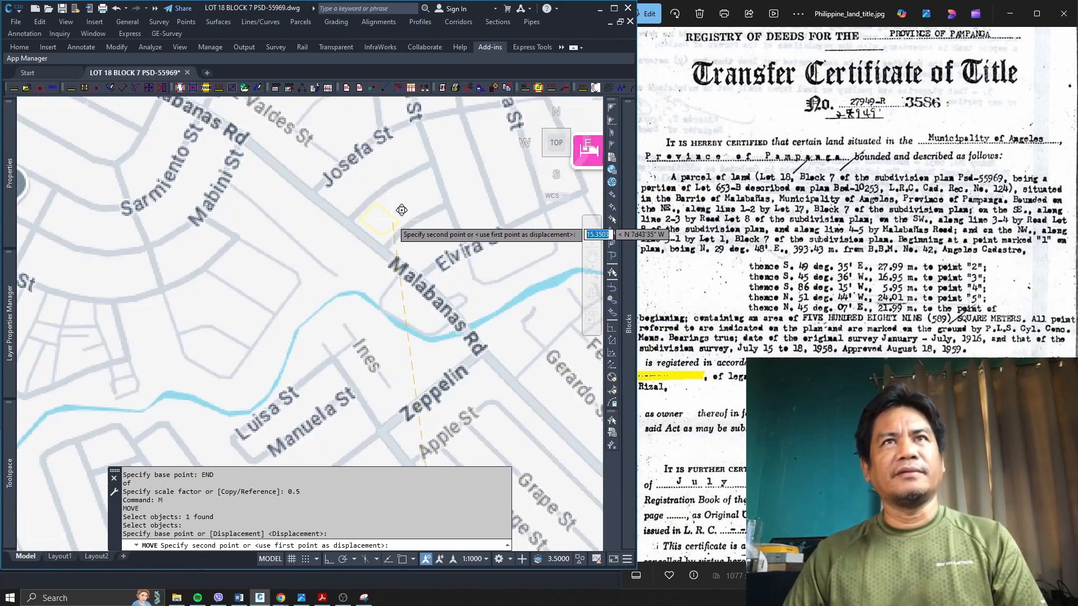
pyautogui.click(368, 191)
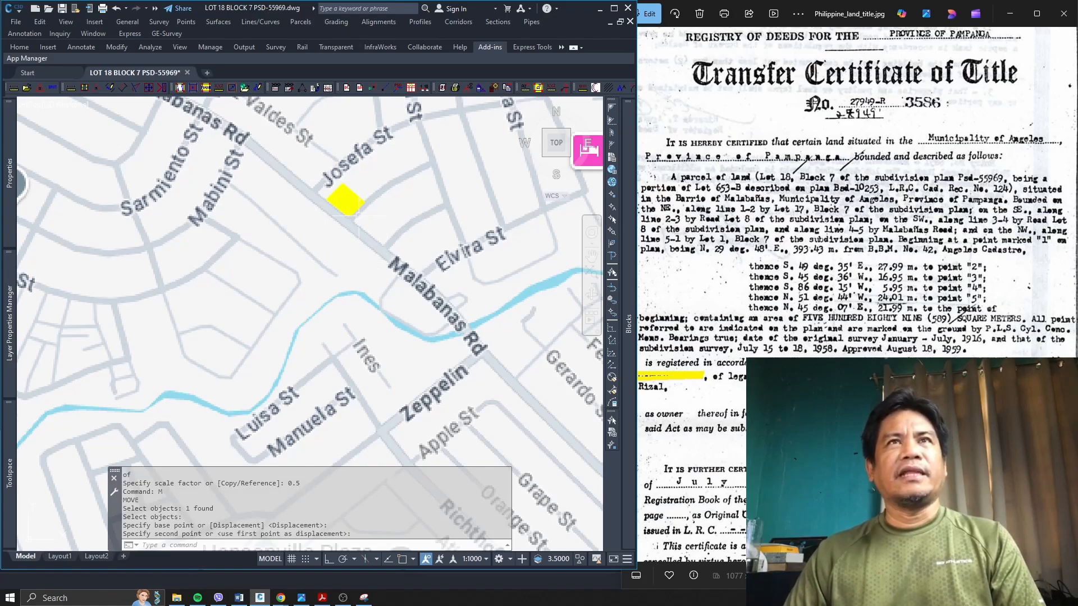
# Step: Scale the marker by 0.6 about its right corner endpoint
pyautogui.write('scale')
pyautogui.press('Return')
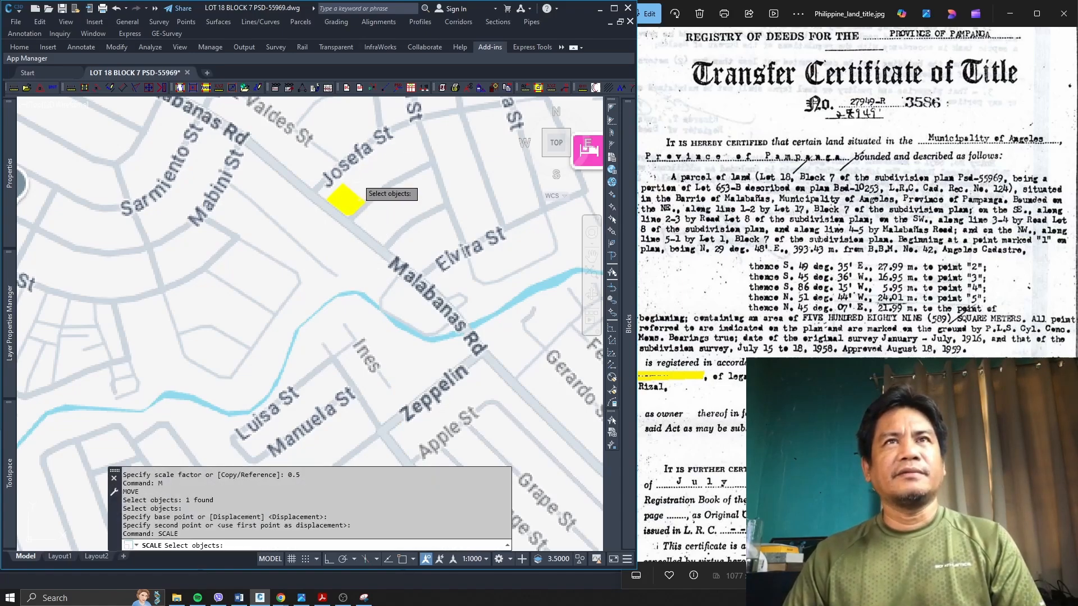
pyautogui.click(355, 199)
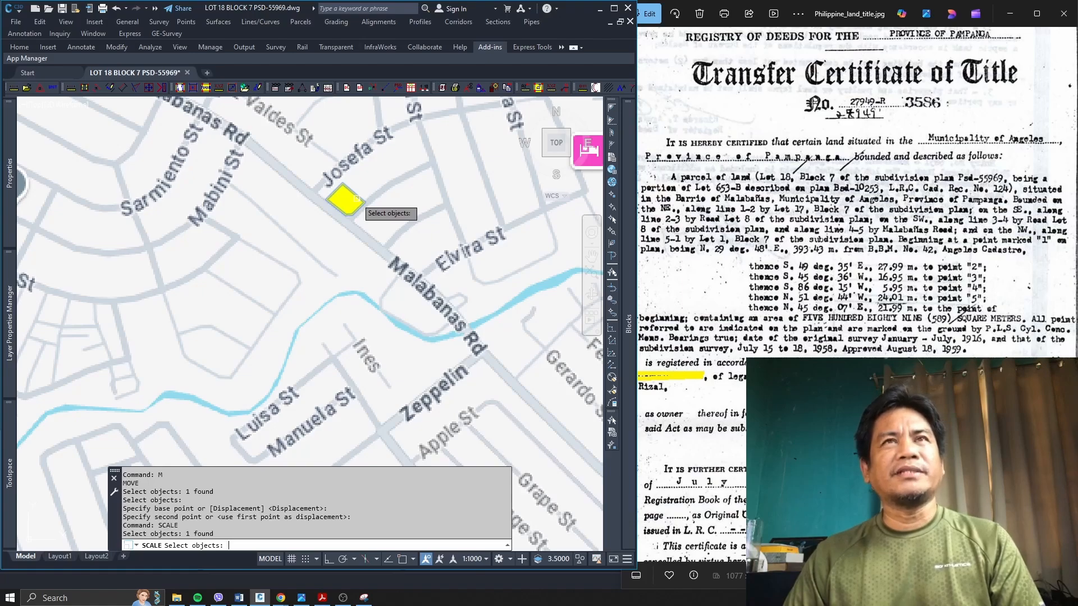
pyautogui.press('Return')
pyautogui.write('END')
pyautogui.press('Return')
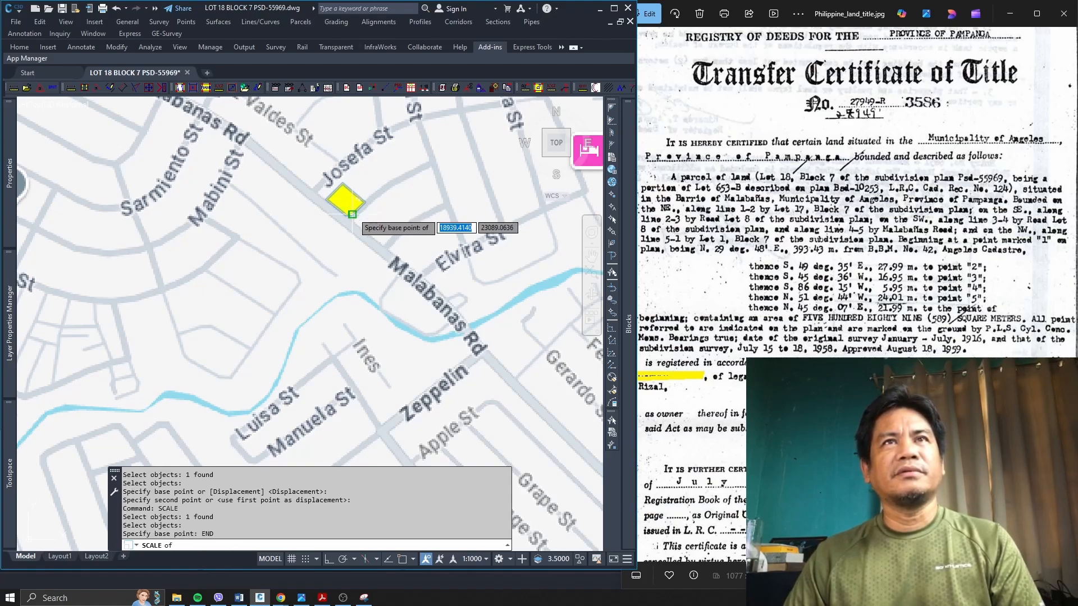
pyautogui.click(362, 205)
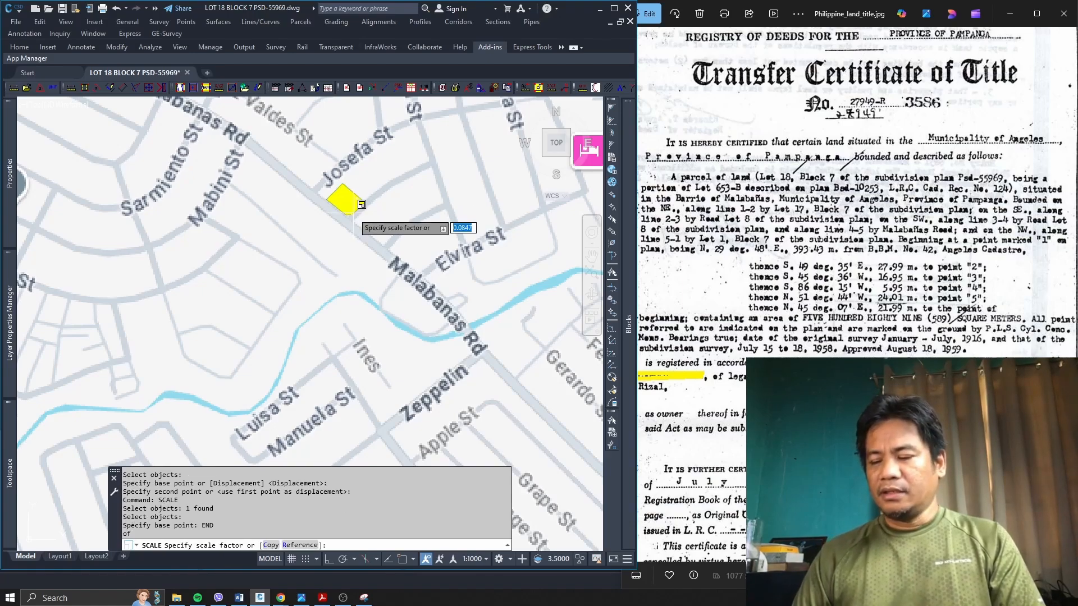
pyautogui.write('0.6')
pyautogui.press('Return')
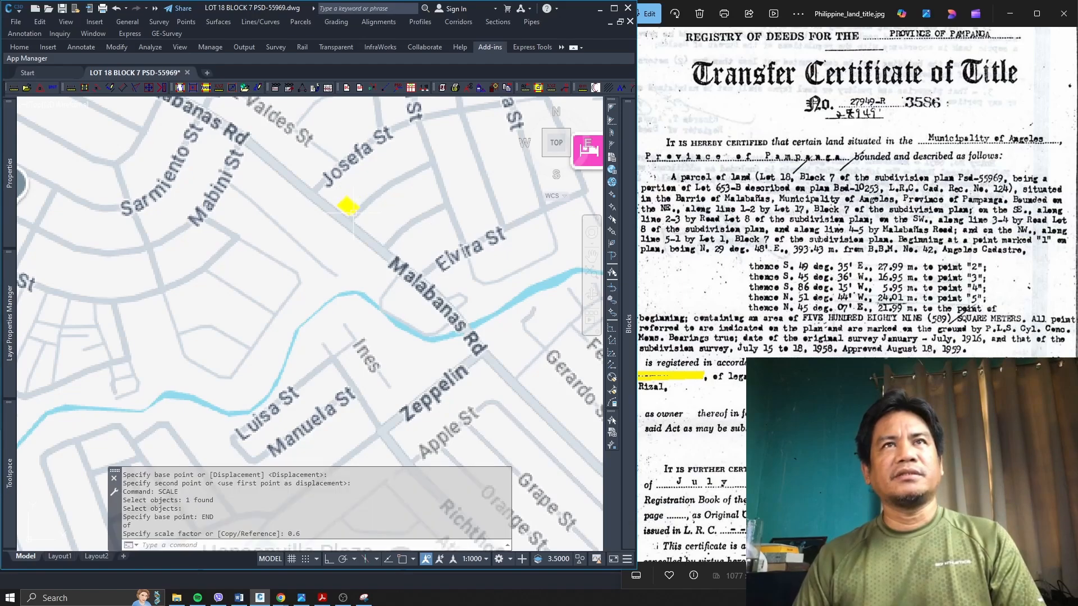
pyautogui.press('Escape')
pyautogui.press('Escape')
pyautogui.scroll(-6, 352, 213)
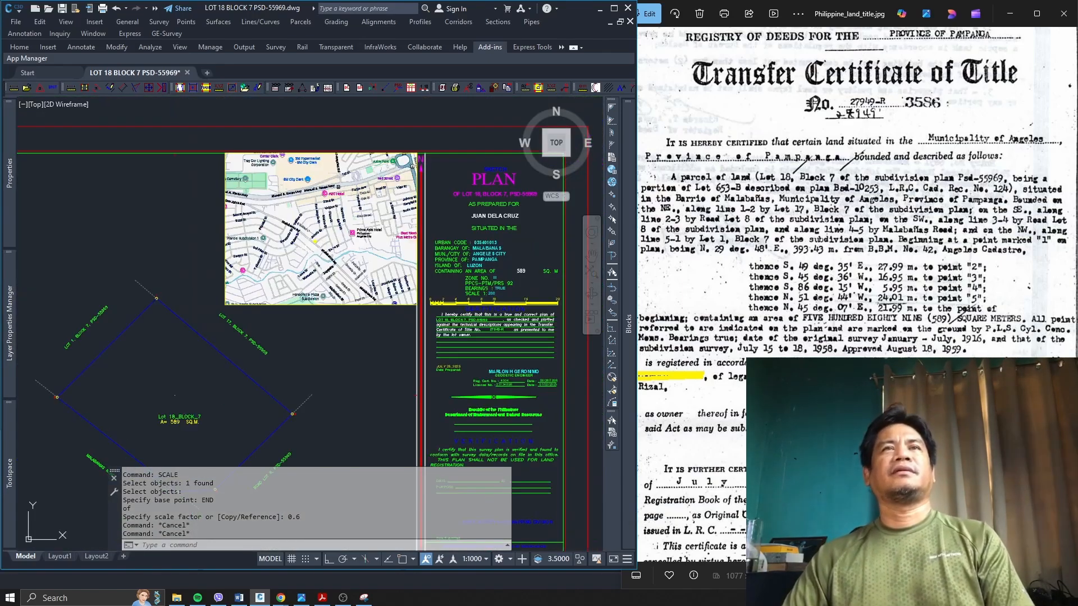
pyautogui.scroll(8, 316, 242)
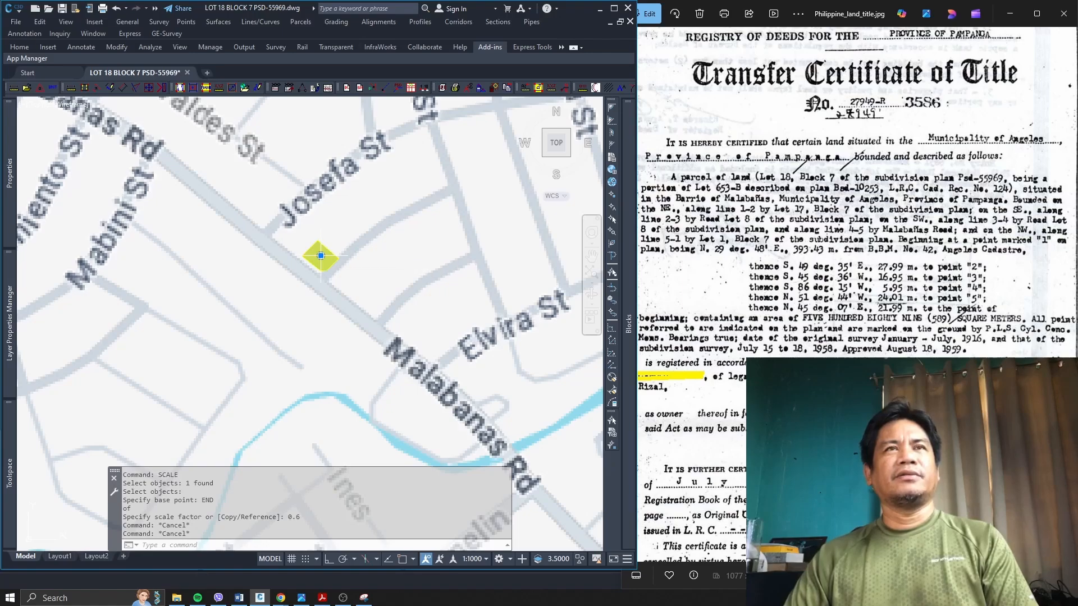
# Step: Set the diamond lot marker's colour to Red in Properties
pyautogui.click(312, 257)
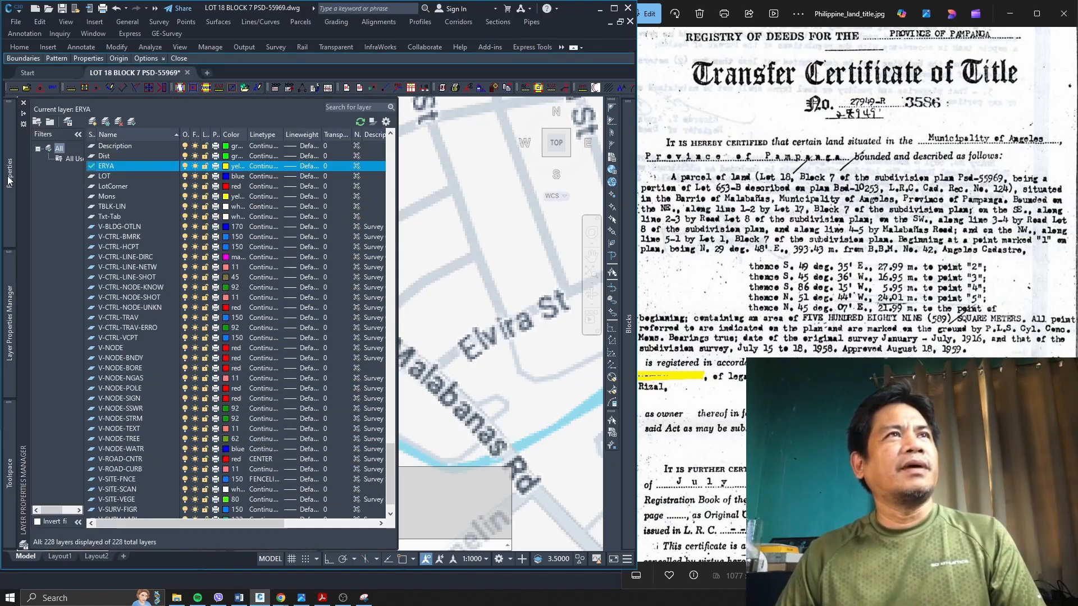
pyautogui.moveTo(8, 174)
pyautogui.click(142, 141)
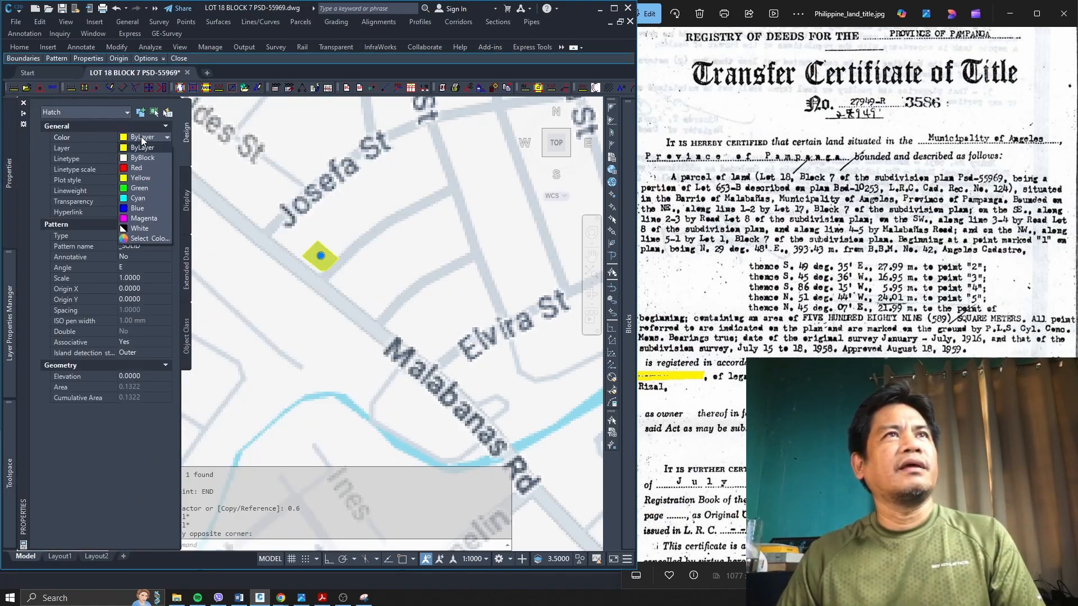
pyautogui.click(138, 167)
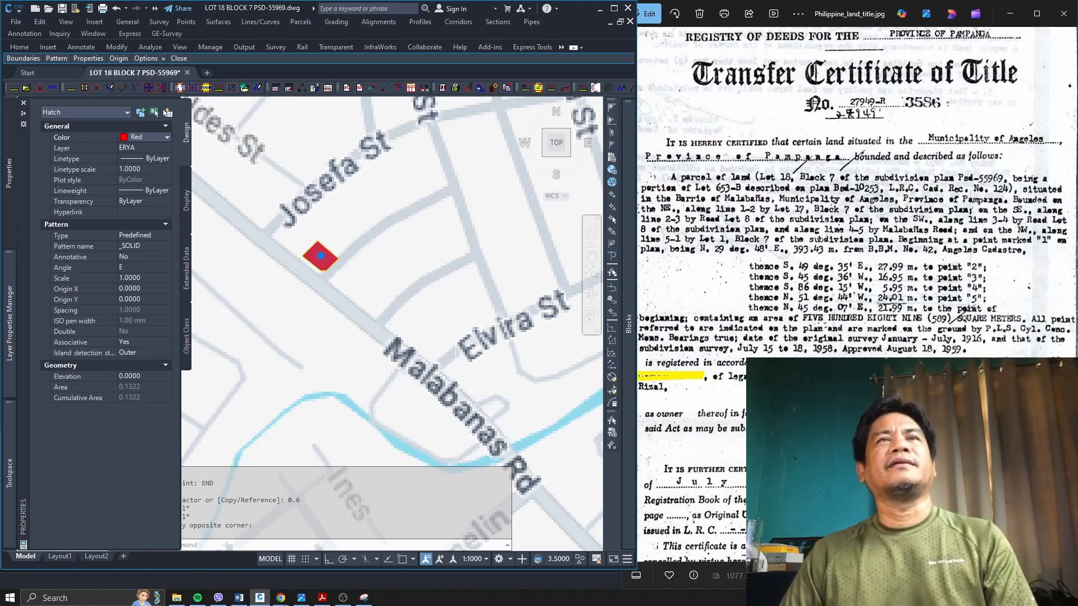
pyautogui.scroll(-7, 438, 310)
pyautogui.press('Escape')
pyautogui.press('Escape')
pyautogui.scroll(-4, 335, 288)
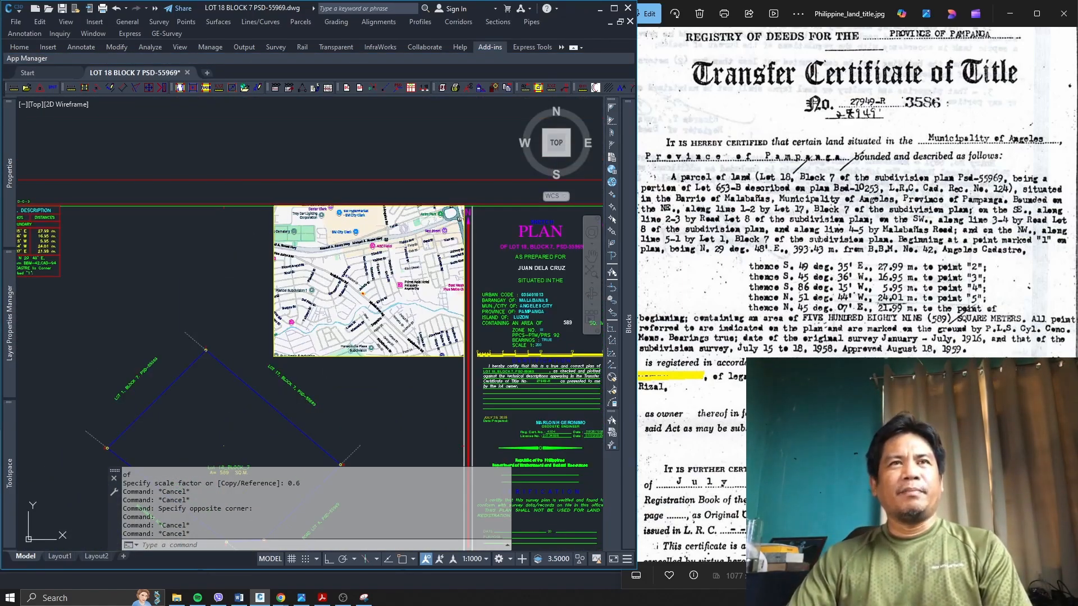
pyautogui.scroll(6, 368, 308)
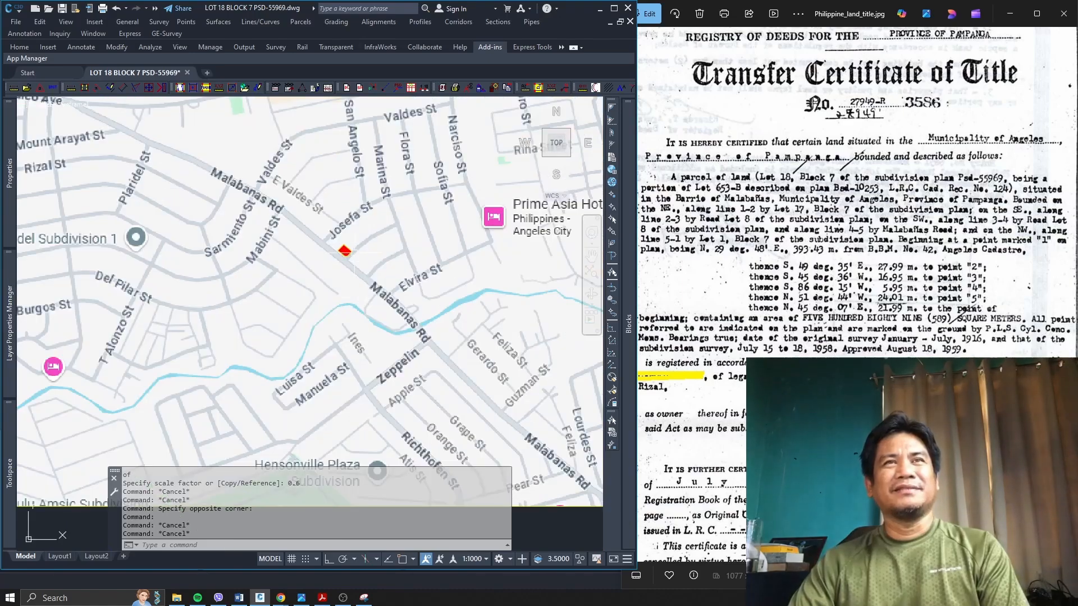
pyautogui.scroll(2, 353, 248)
pyautogui.scroll(-2, 330, 286)
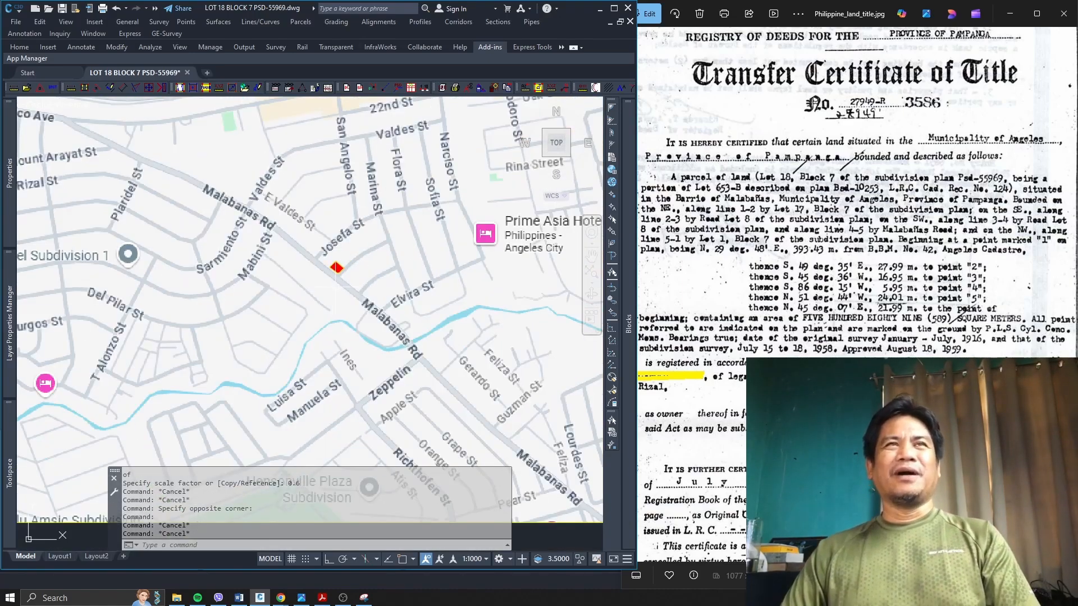
pyautogui.scroll(2, 328, 282)
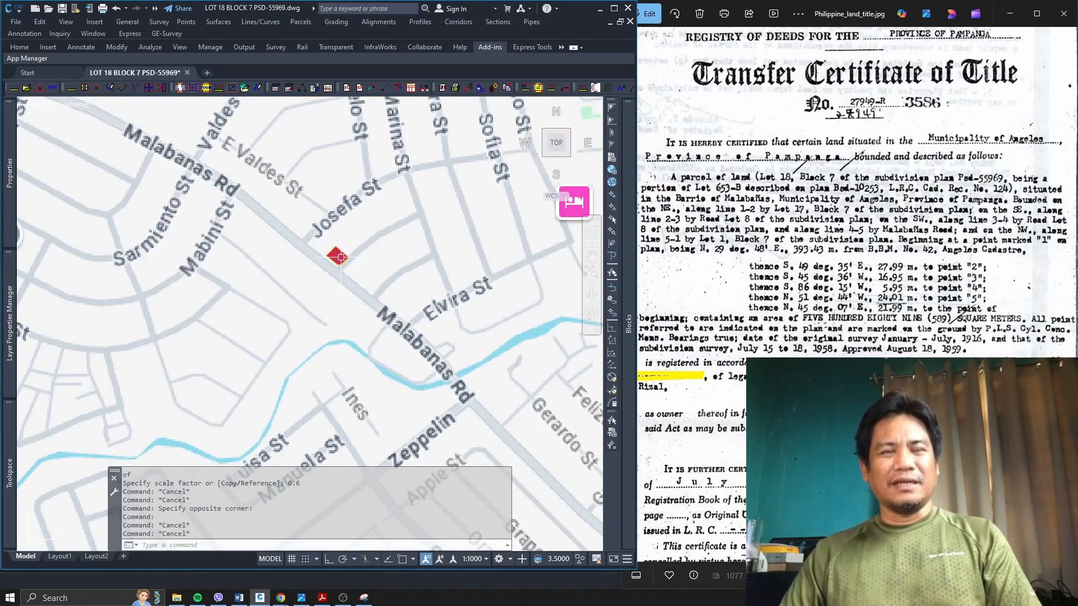
# Step: Draw a circle of radius about 3.95 centred on the red lot marker
pyautogui.write('c')
pyautogui.press('Return')
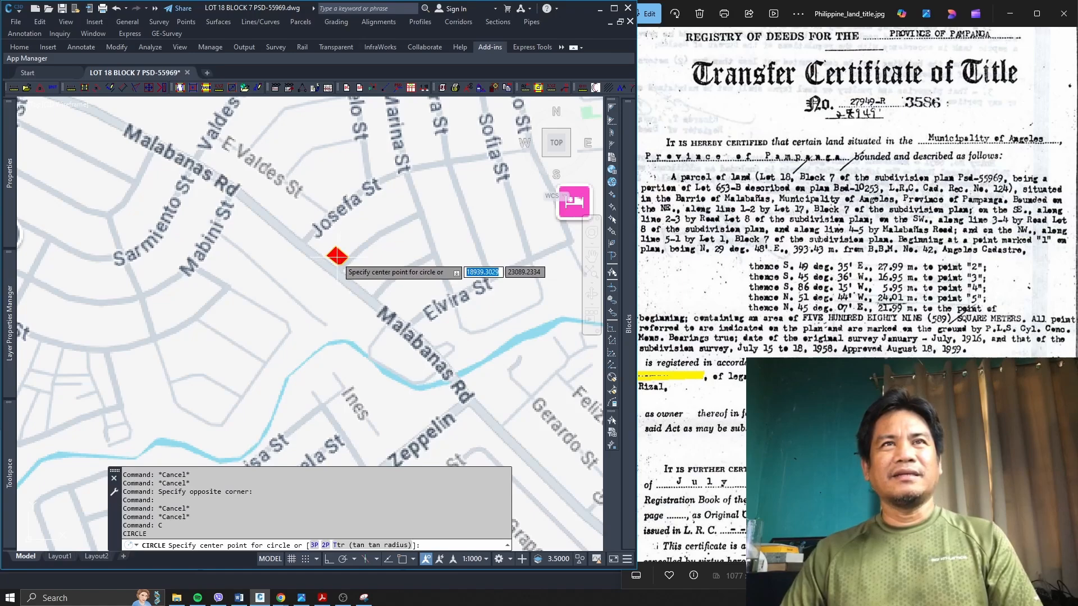
pyautogui.click(337, 256)
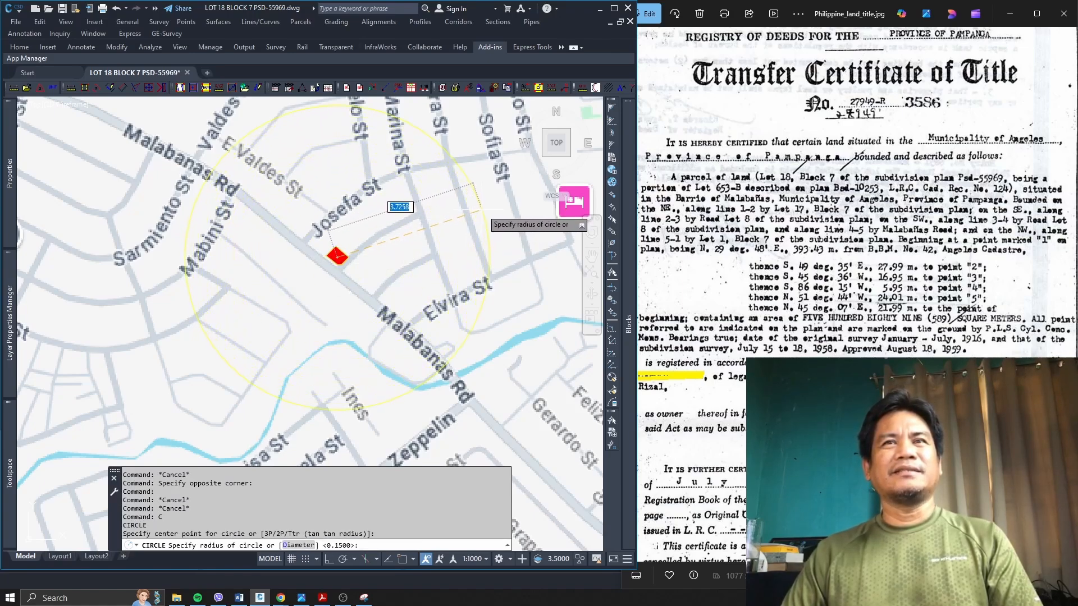
pyautogui.click(491, 208)
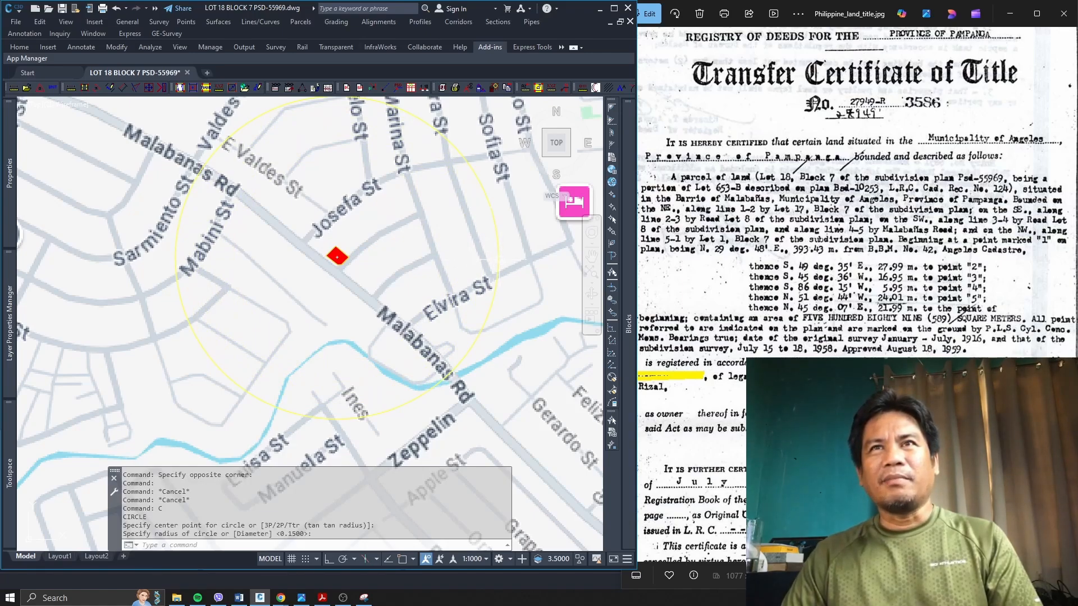
# Step: Change the new circle's colour to Cyan
pyautogui.click(491, 207)
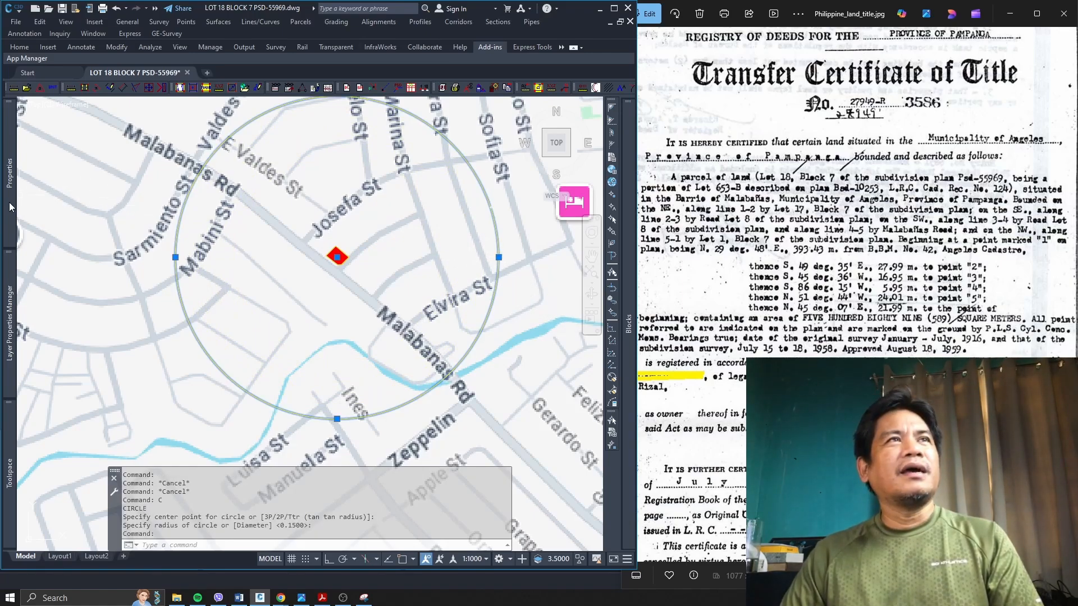
pyautogui.moveTo(12, 183)
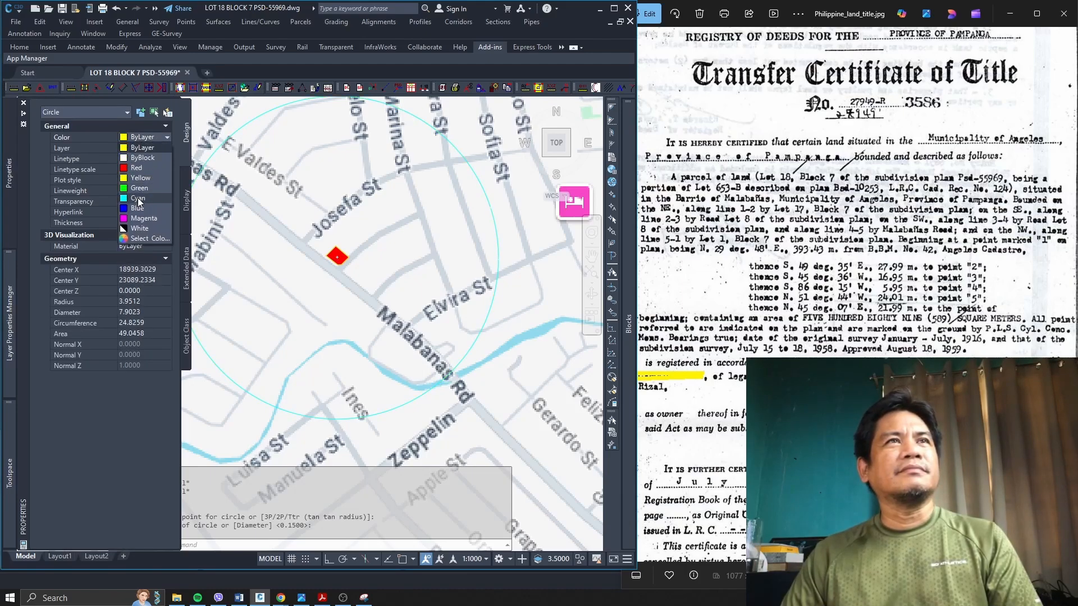
pyautogui.click(138, 200)
pyautogui.scroll(-6, 522, 194)
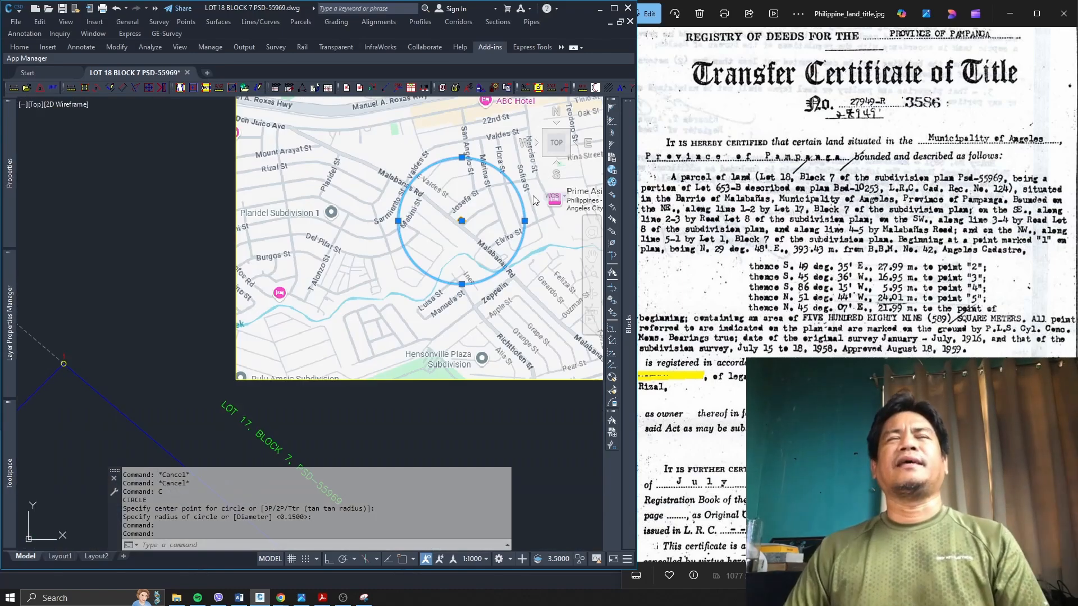
pyautogui.scroll(-3, 469, 253)
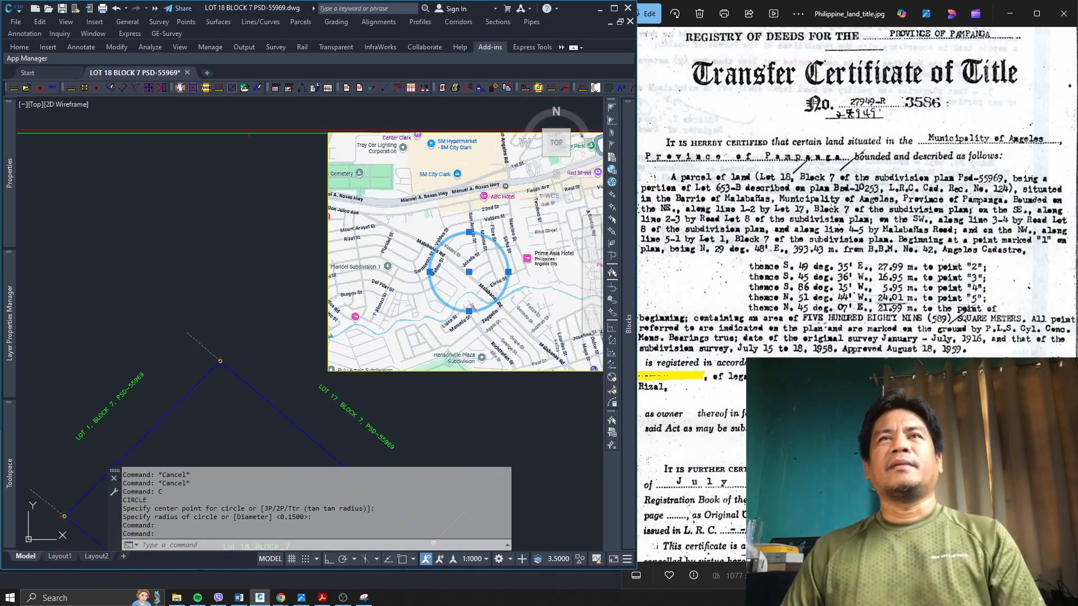
pyautogui.press('Escape')
pyautogui.scroll(2, 493, 113)
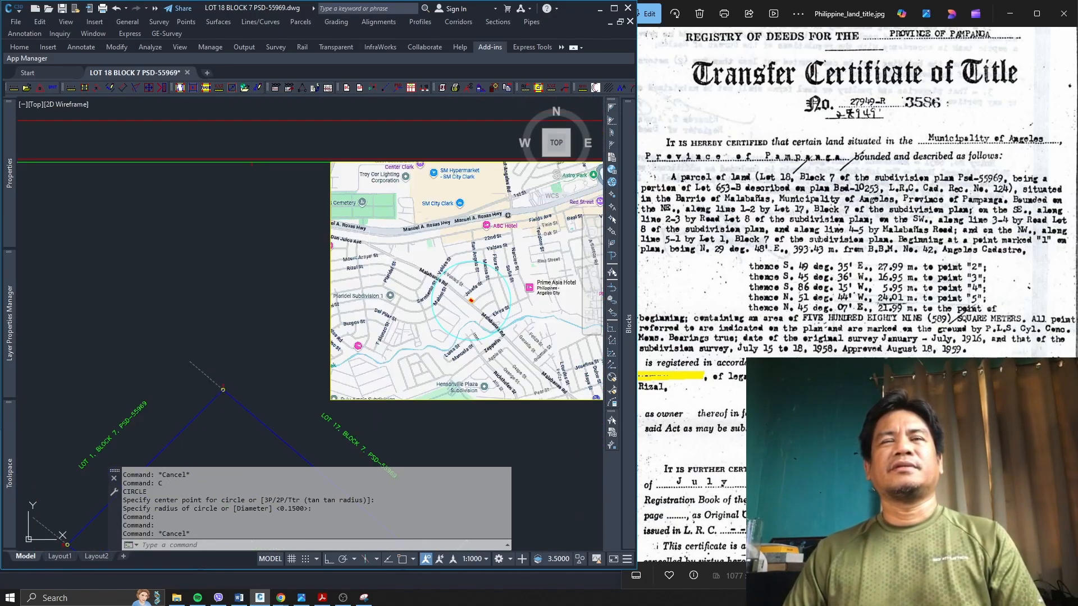
pyautogui.scroll(-2, 277, 252)
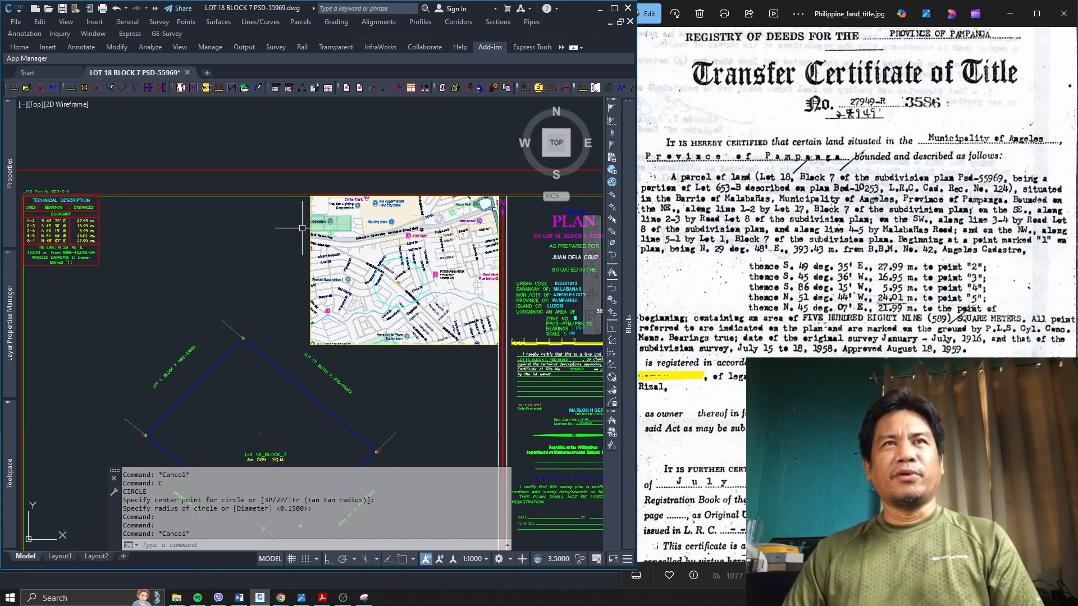
pyautogui.scroll(2, 302, 228)
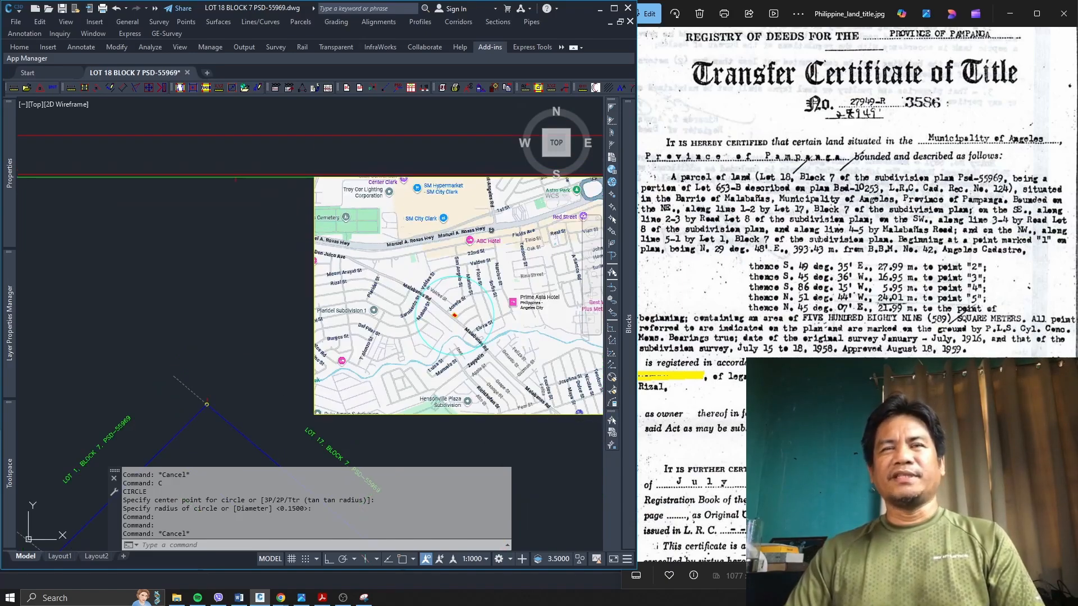
pyautogui.scroll(-2, 299, 350)
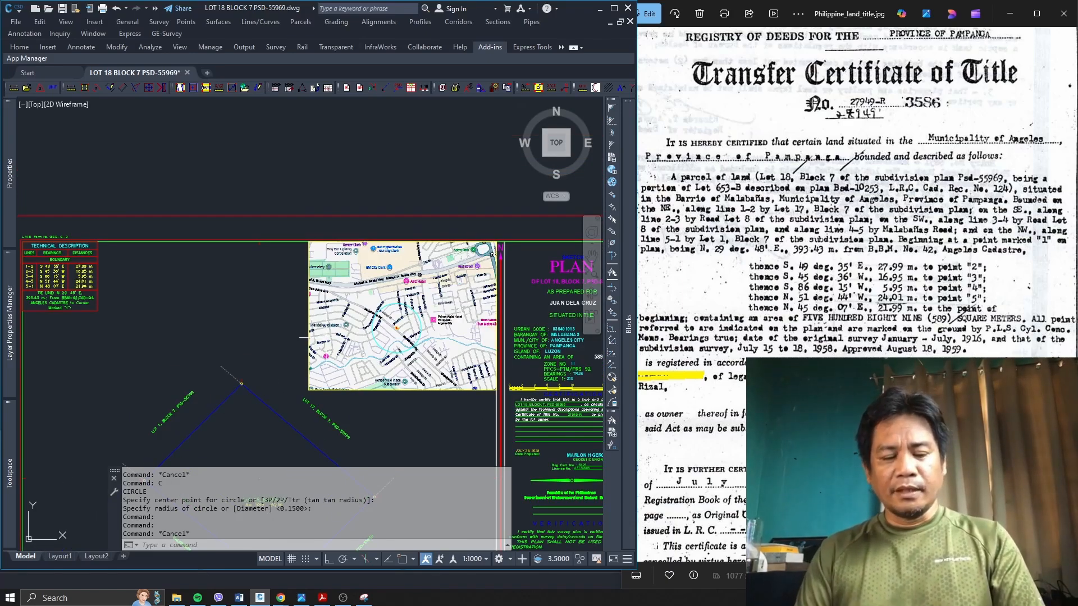
# Step: Draw a rectangle snapped to the map image's opposite corners and colour it Cyan
pyautogui.write('end')
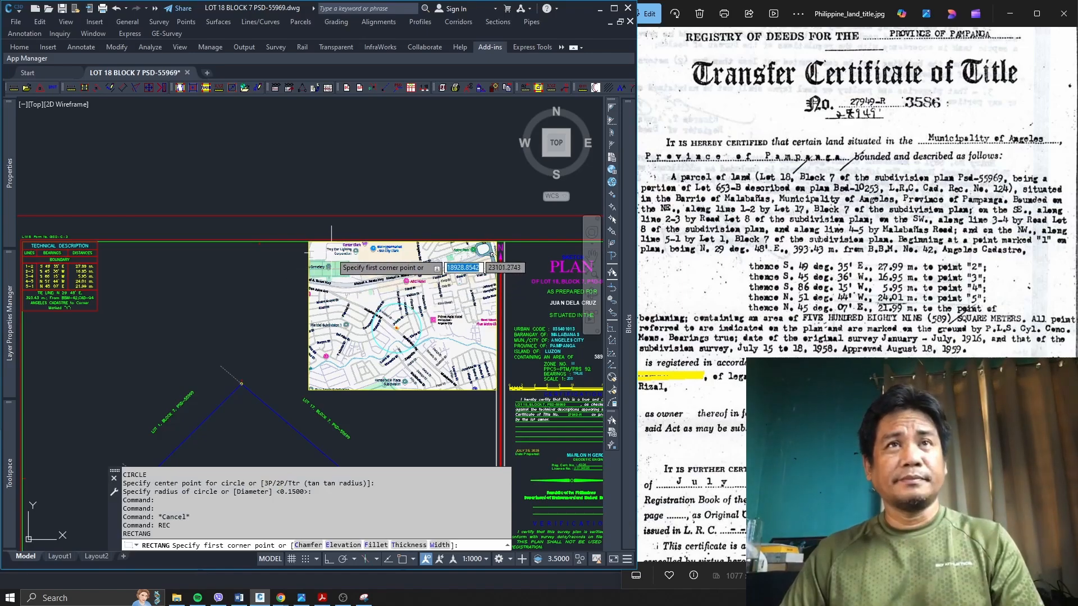
pyautogui.press('Return')
pyautogui.click(309, 242)
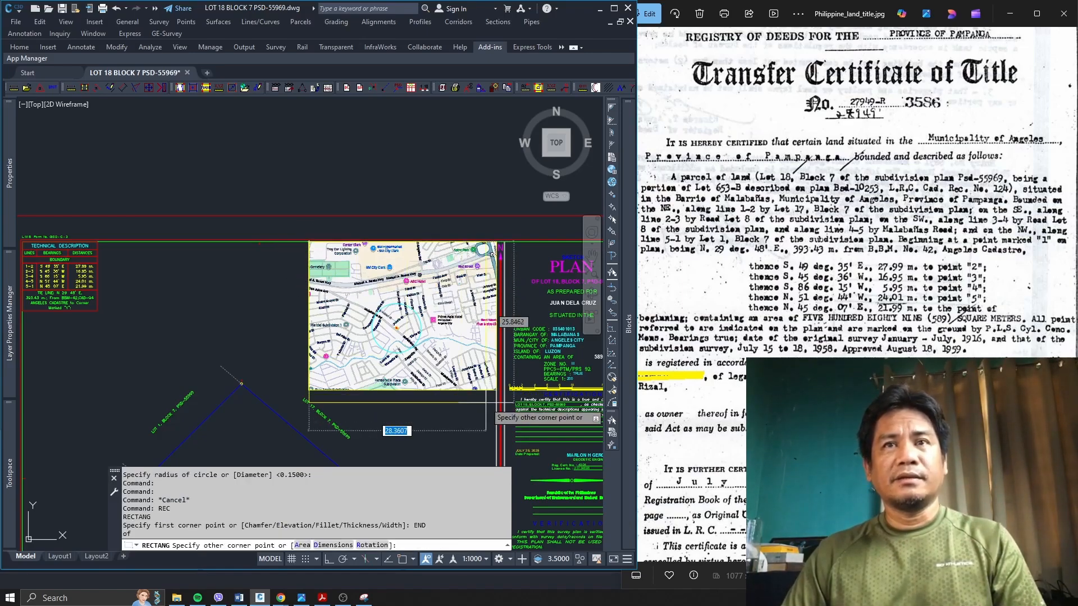
pyautogui.write('end')
pyautogui.press('Return')
pyautogui.click(496, 389)
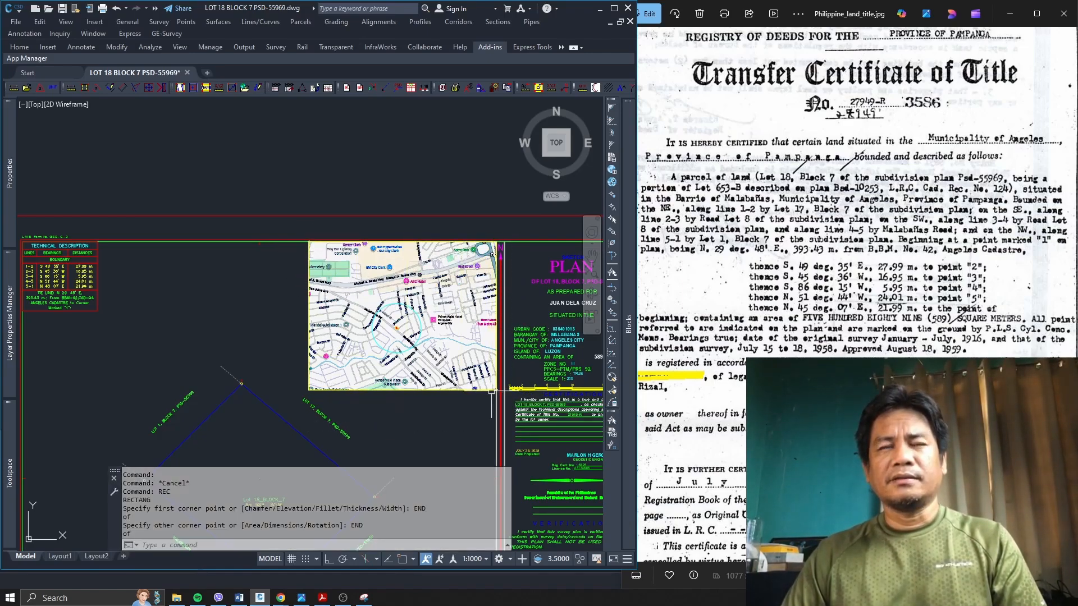
pyautogui.click(422, 391)
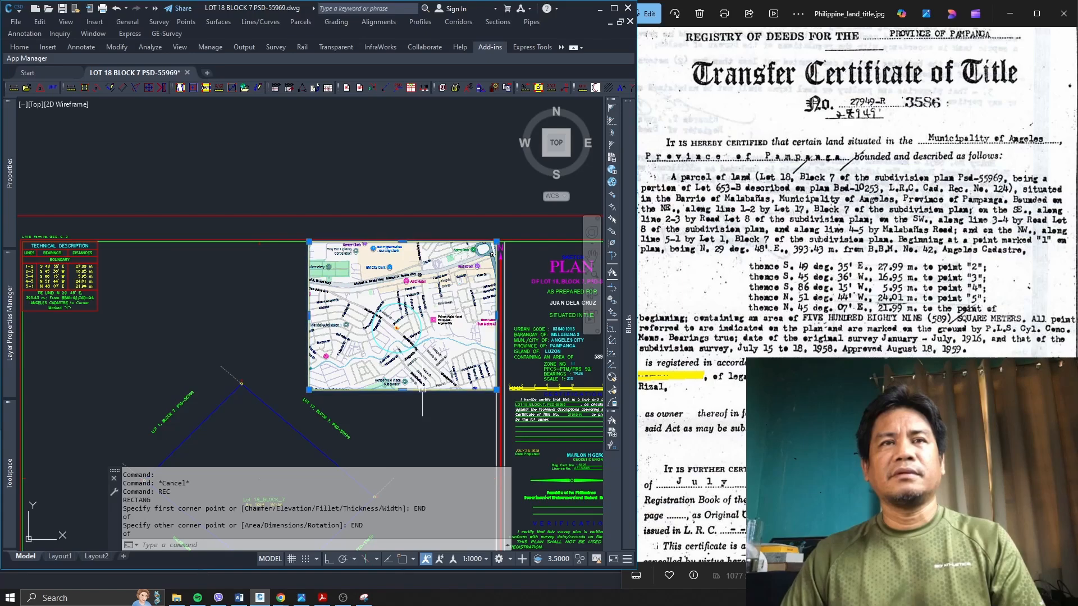
pyautogui.moveTo(11, 153)
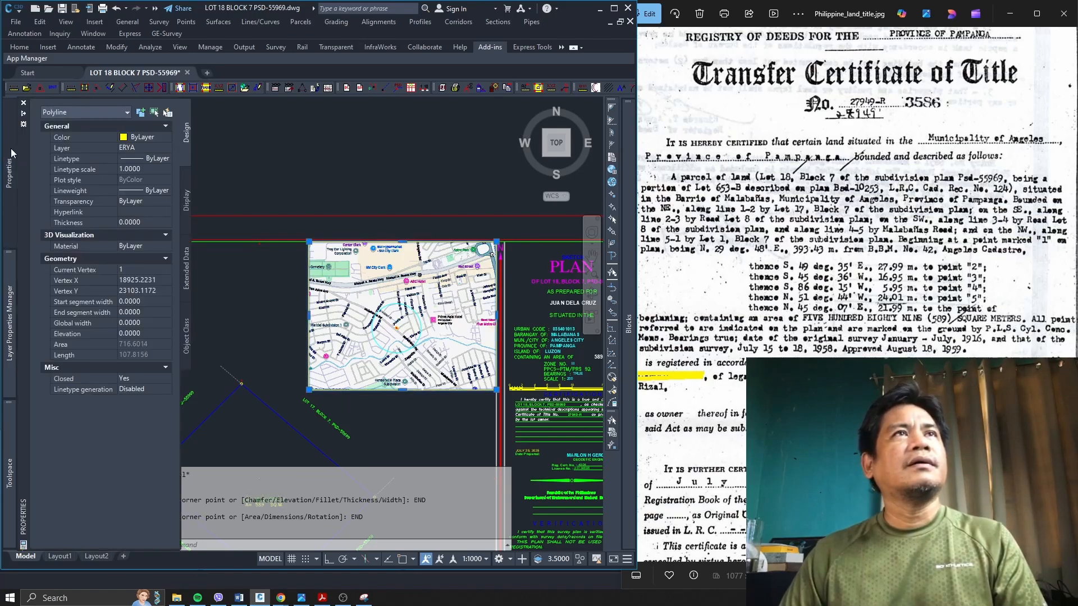
pyautogui.click(135, 138)
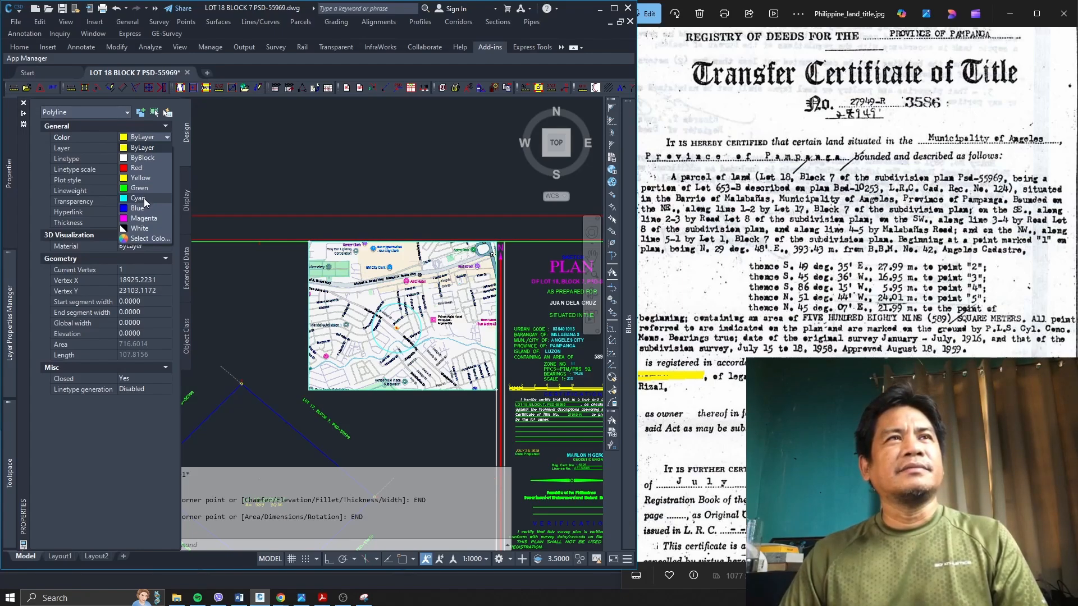
pyautogui.click(138, 198)
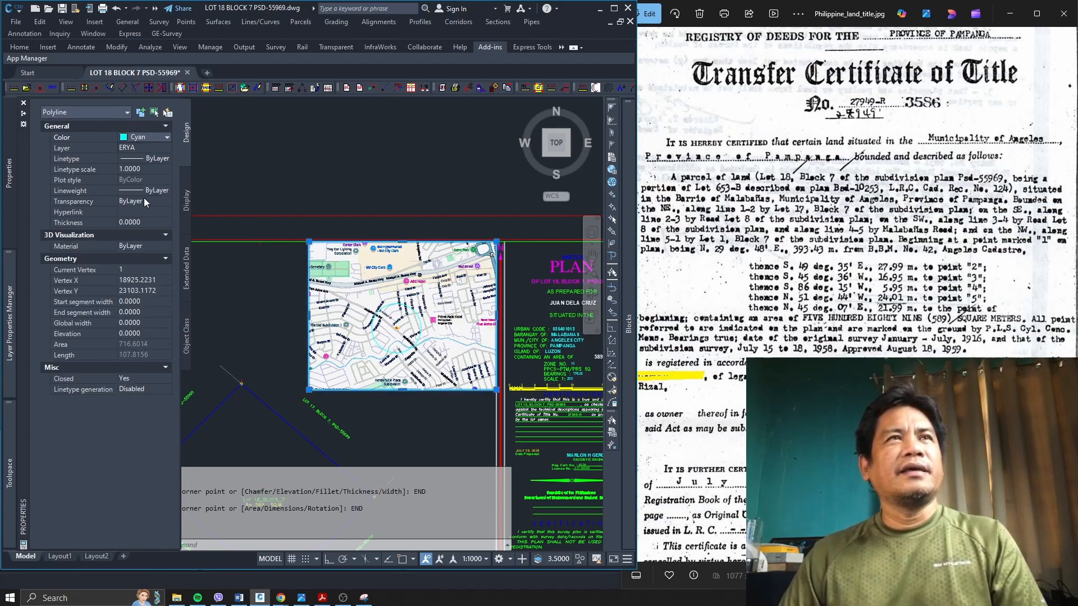
pyautogui.scroll(-2, 457, 339)
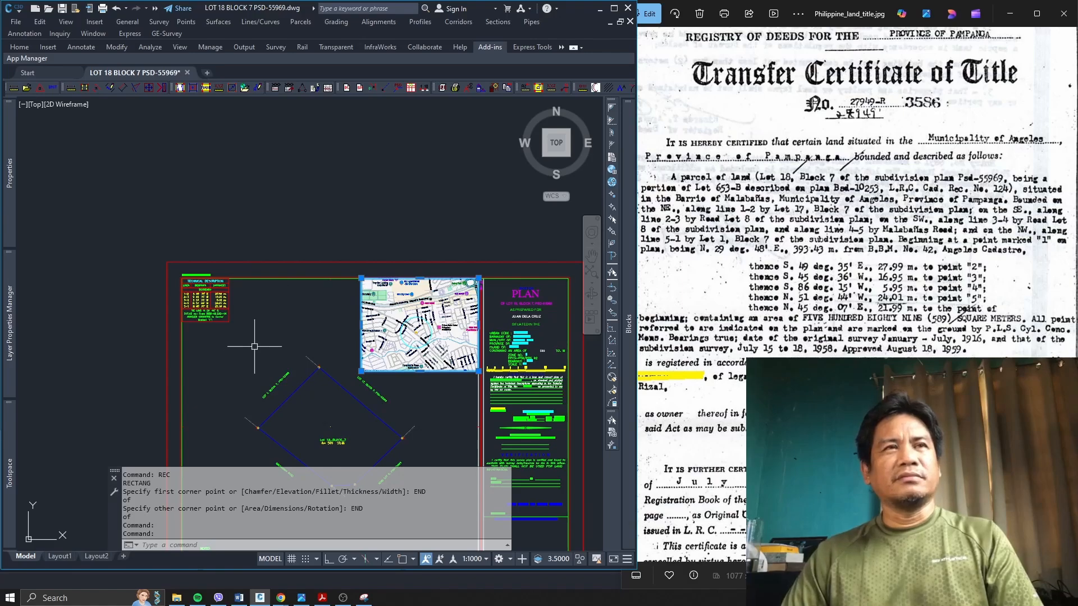
# Step: Deselect the map frame and bring the lot sketch into view
pyautogui.scroll(2, 205, 322)
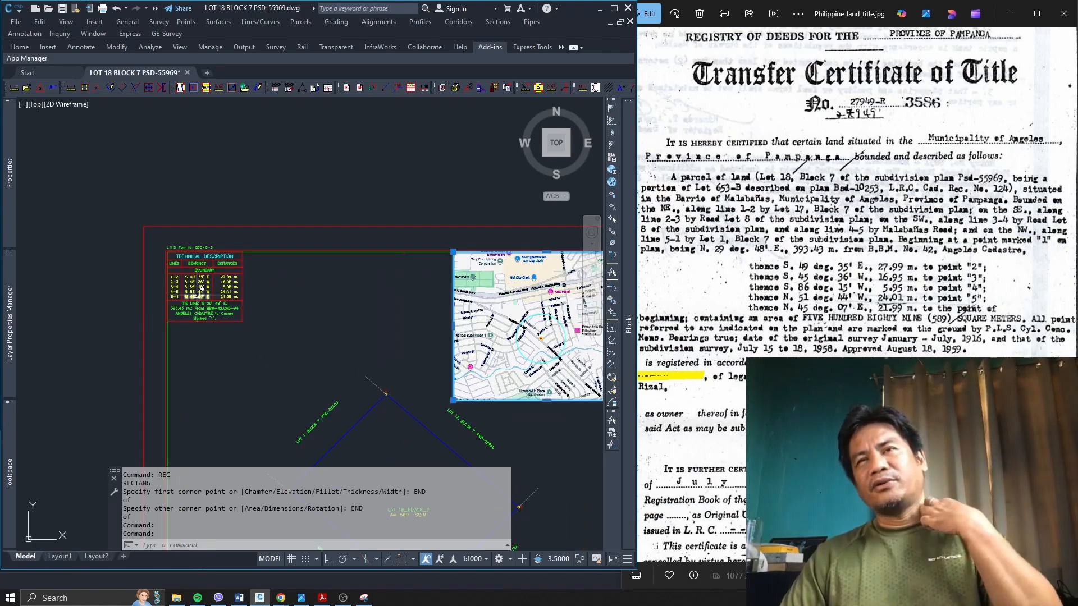
pyautogui.scroll(-2, 205, 284)
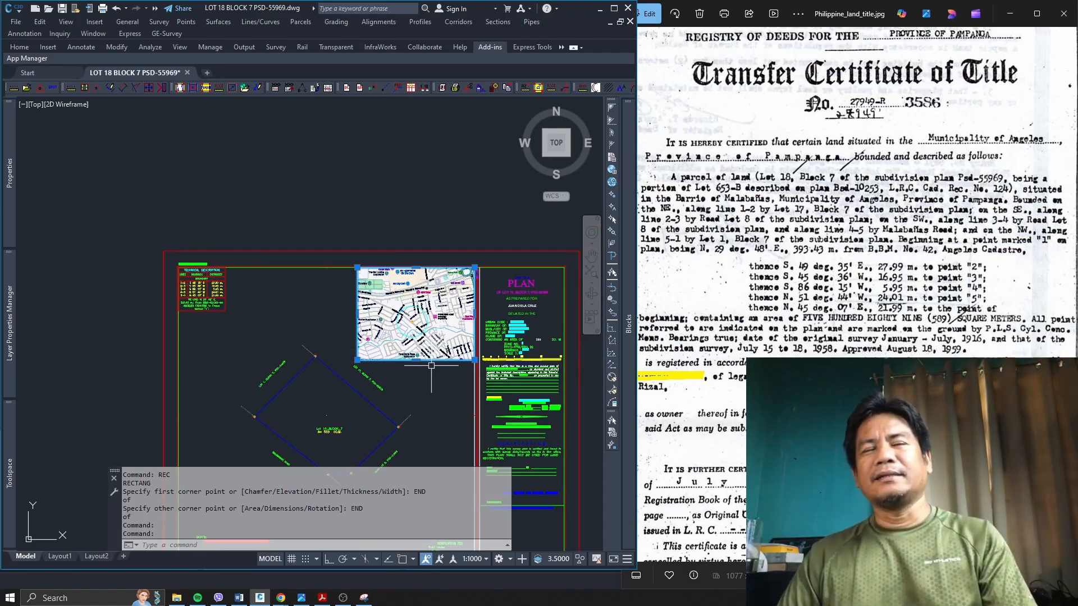
pyautogui.press('Escape')
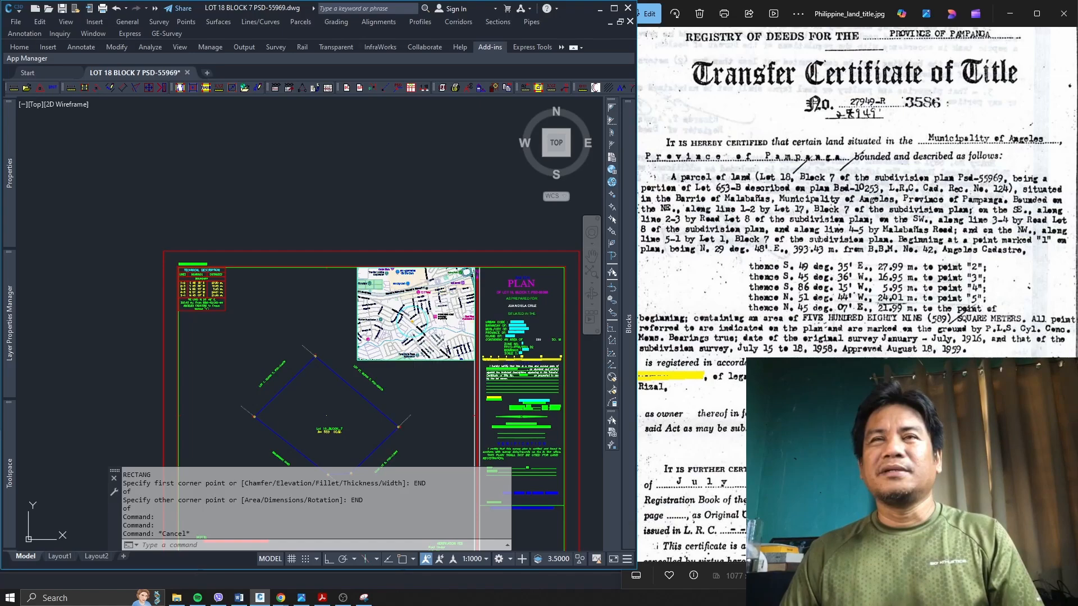
pyautogui.scroll(-2, 423, 295)
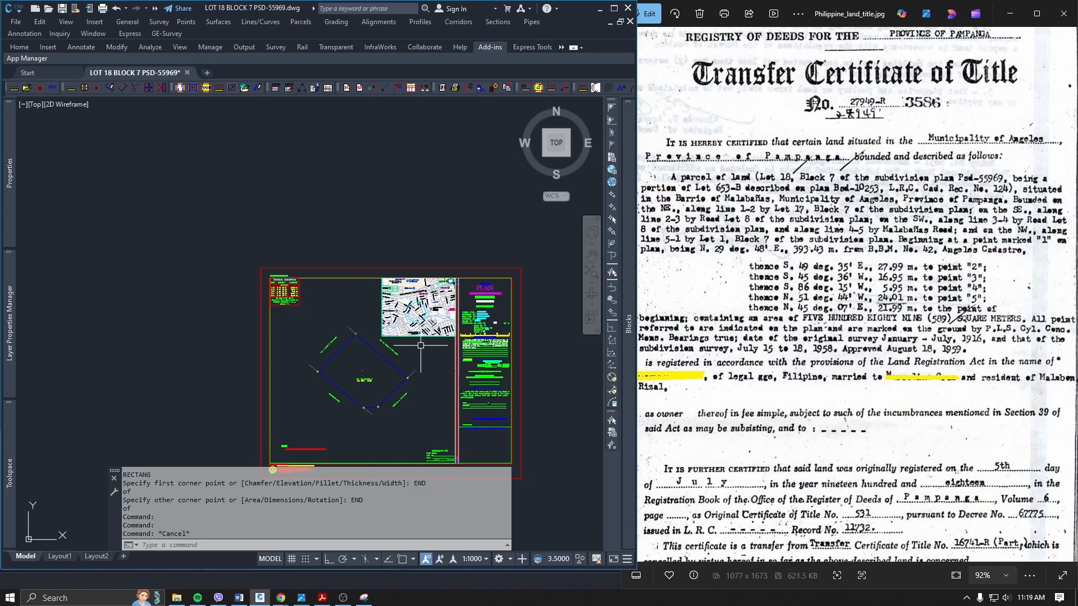
pyautogui.scroll(2, 413, 315)
pyautogui.scroll(-4, 415, 302)
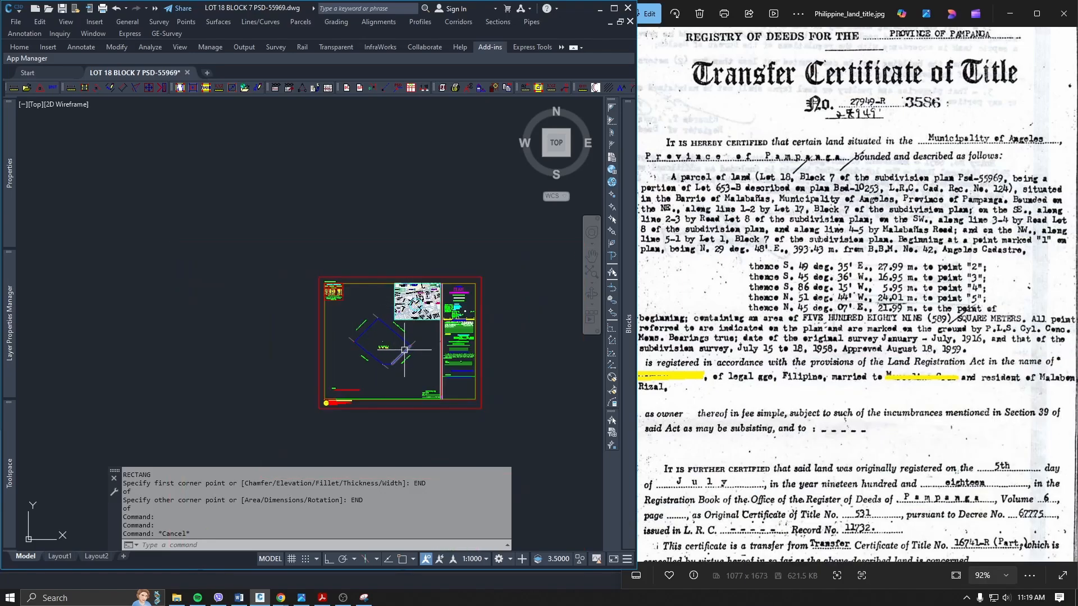
pyautogui.scroll(2, 405, 350)
pyautogui.scroll(2, 430, 349)
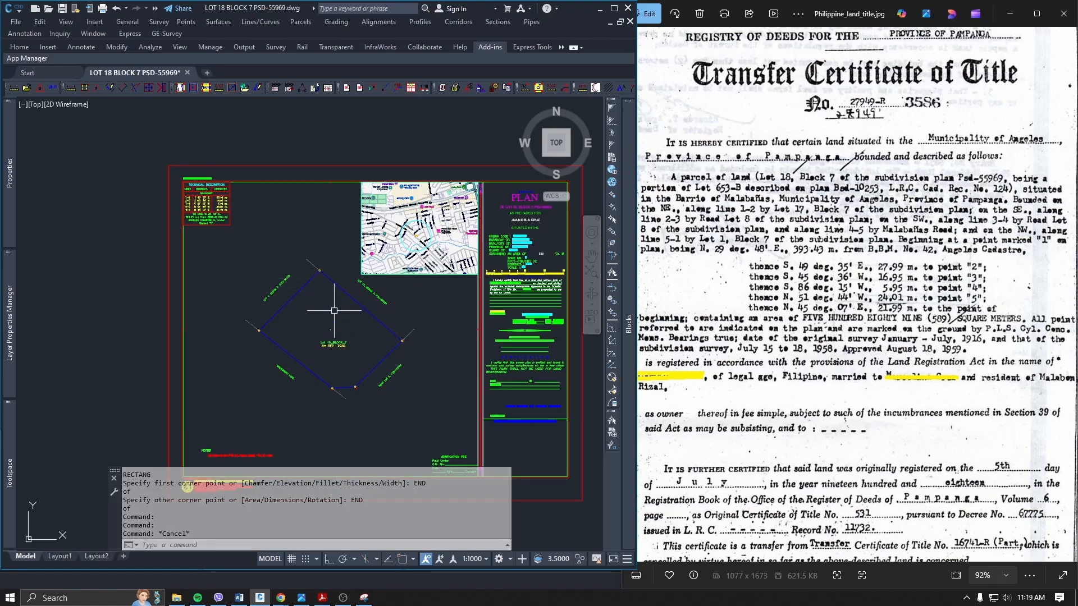
pyautogui.scroll(-2, 334, 311)
# Step: Move the lot linework and labels, excluding the border, about 10.17 units straight down with Ortho
pyautogui.press('Return')
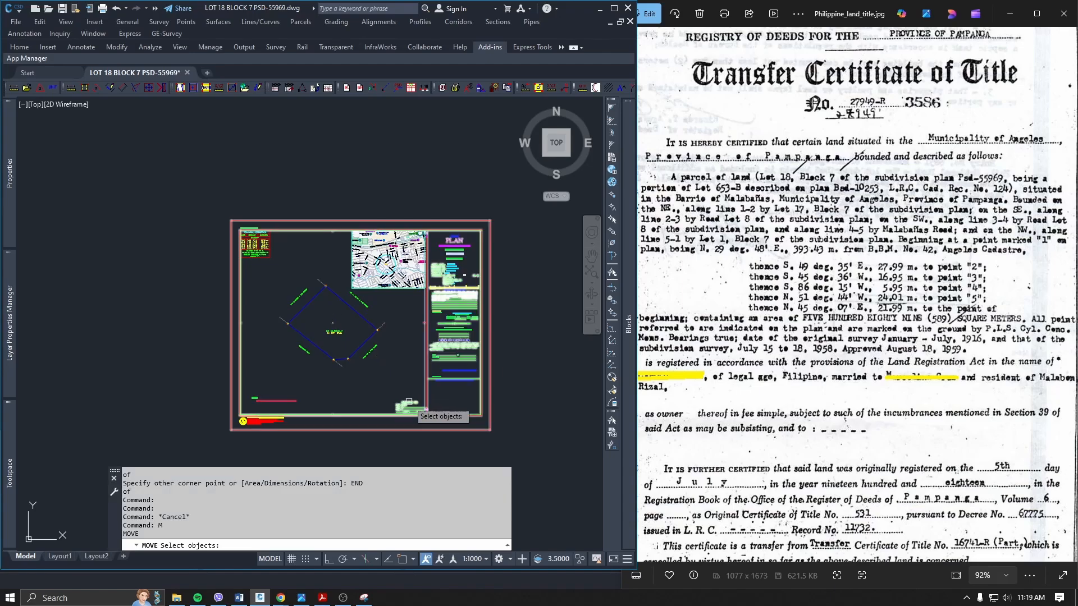
pyautogui.click(384, 383)
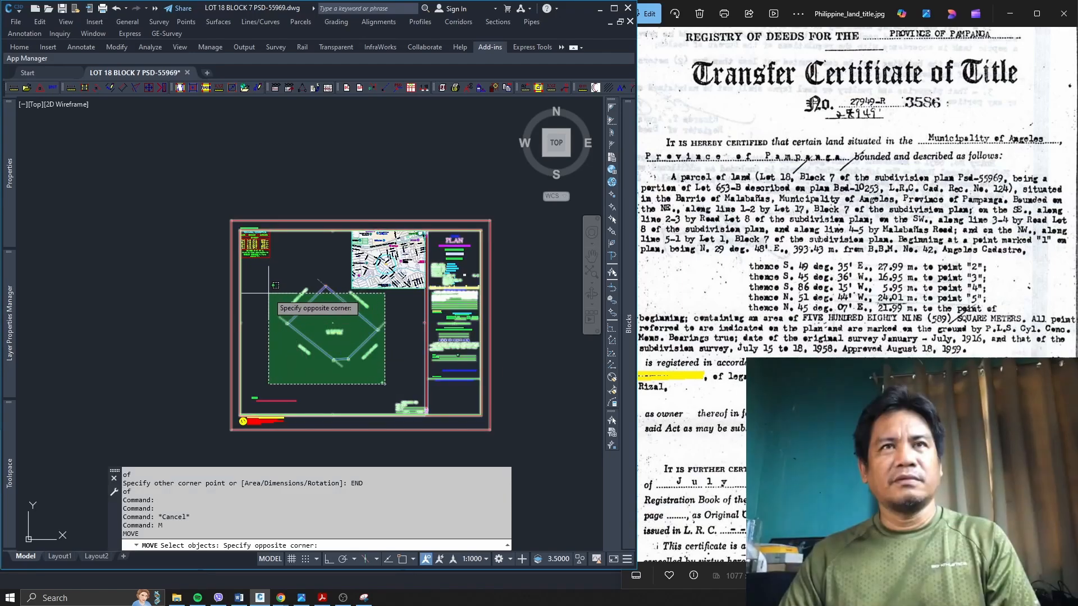
pyautogui.click(269, 292)
pyautogui.click(334, 266)
pyautogui.click(297, 304)
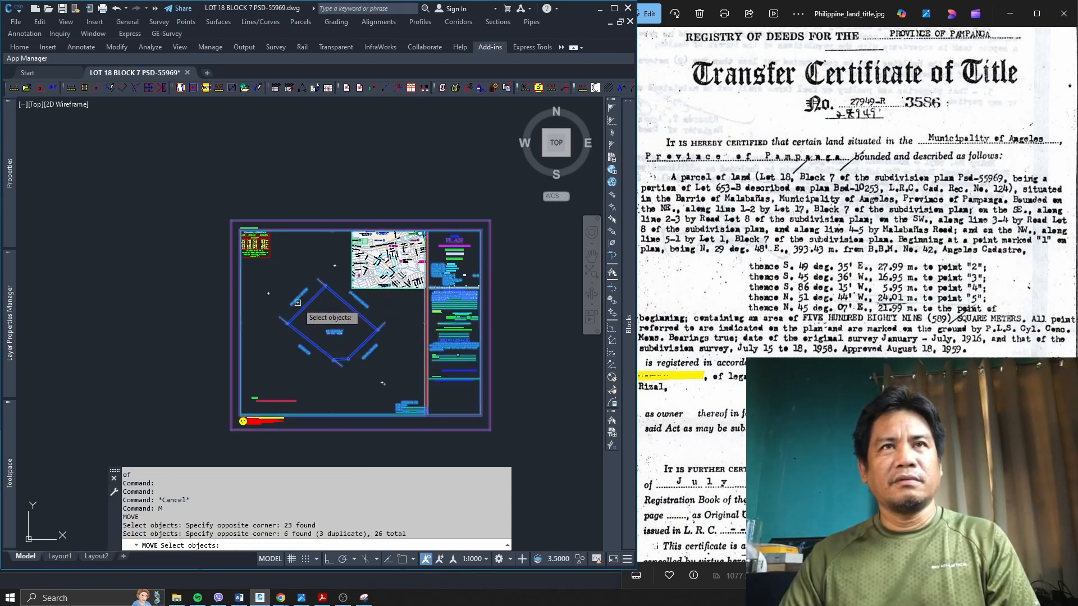
pyautogui.keyDown('shift'); pyautogui.click(449, 300); pyautogui.keyUp('shift')
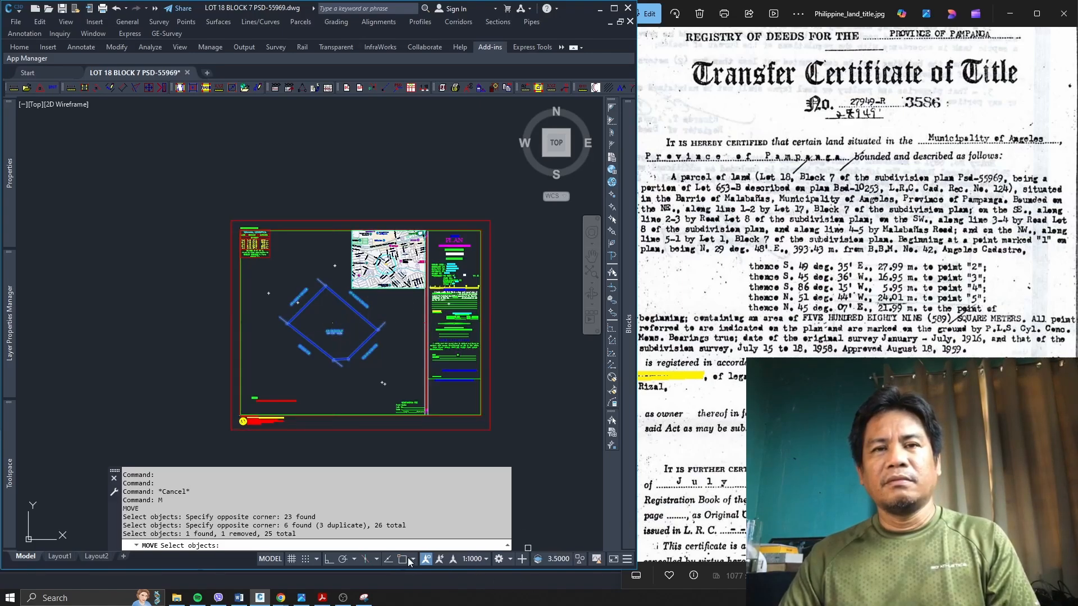
pyautogui.click(329, 559)
pyautogui.press('Return')
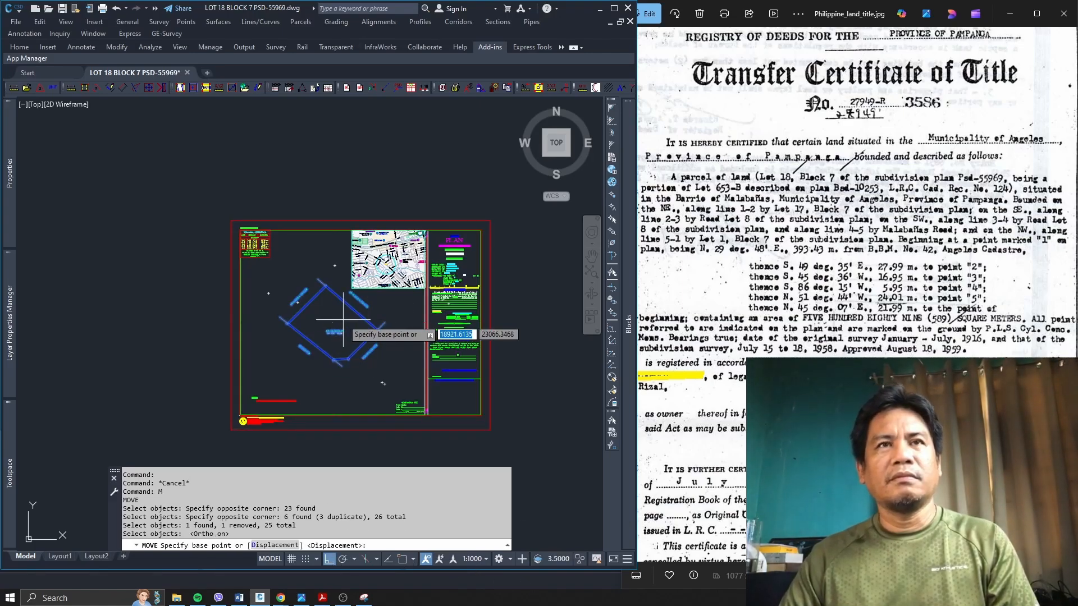
pyautogui.click(343, 320)
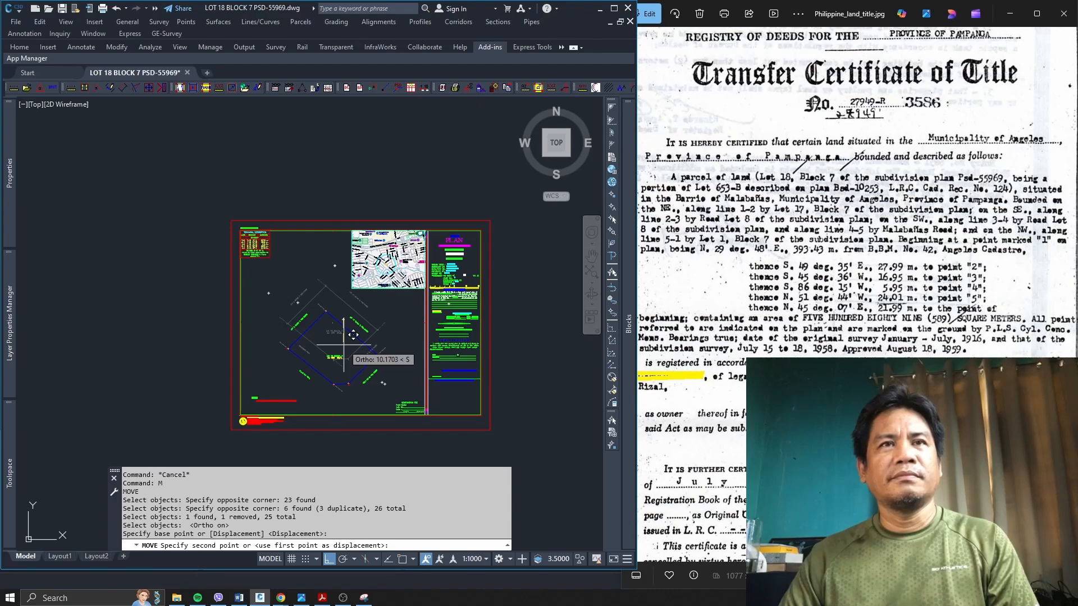
pyautogui.click(344, 322)
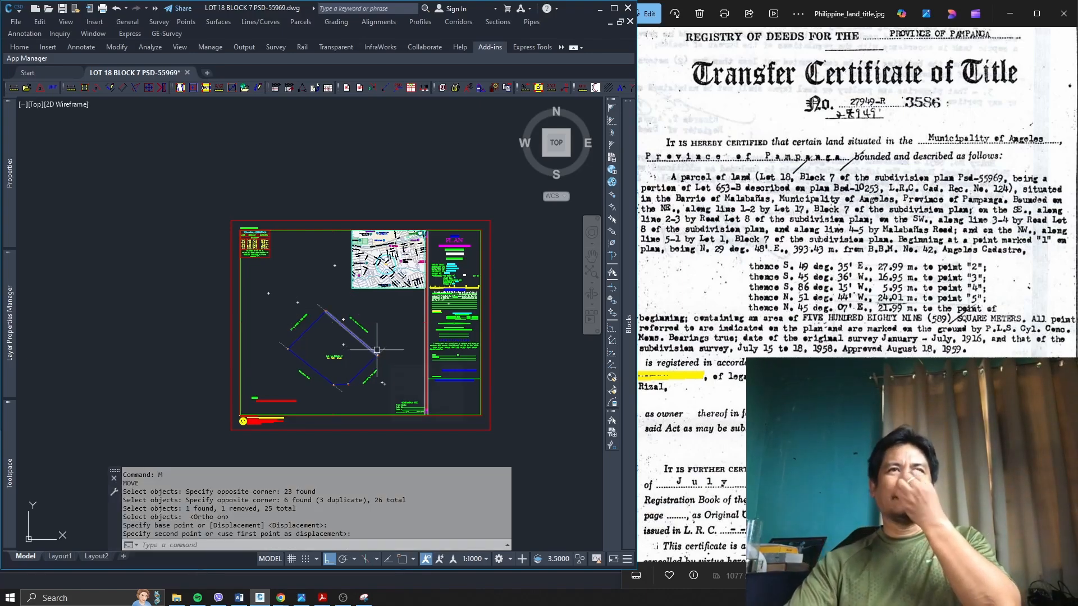
pyautogui.press('Escape')
# Step: Copy the BOUNDARY heading using CP, picking a base point on it
pyautogui.scroll(2, 392, 278)
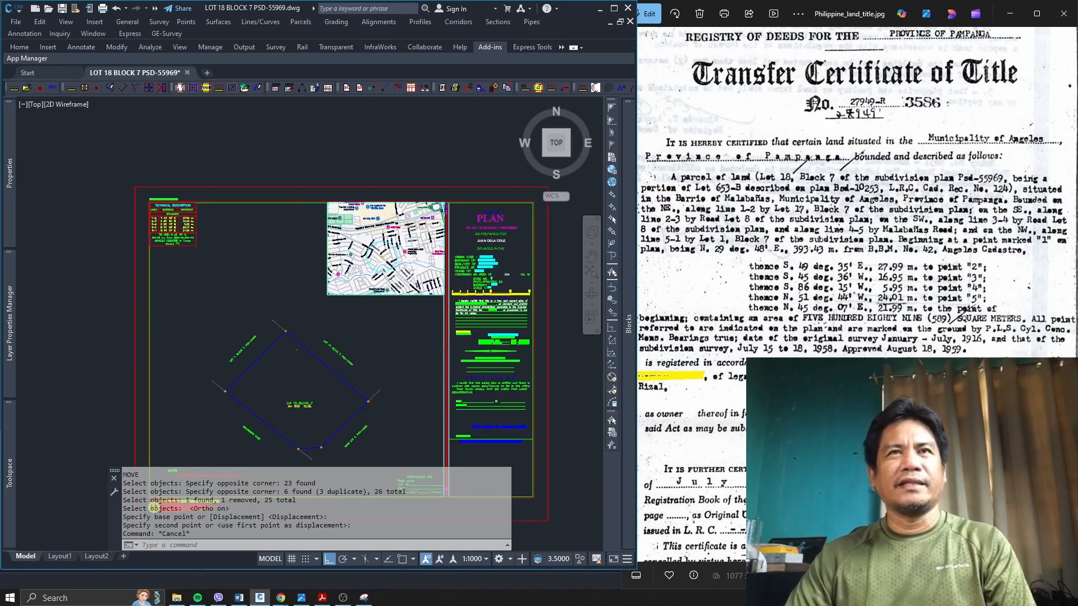
pyautogui.scroll(2, 394, 279)
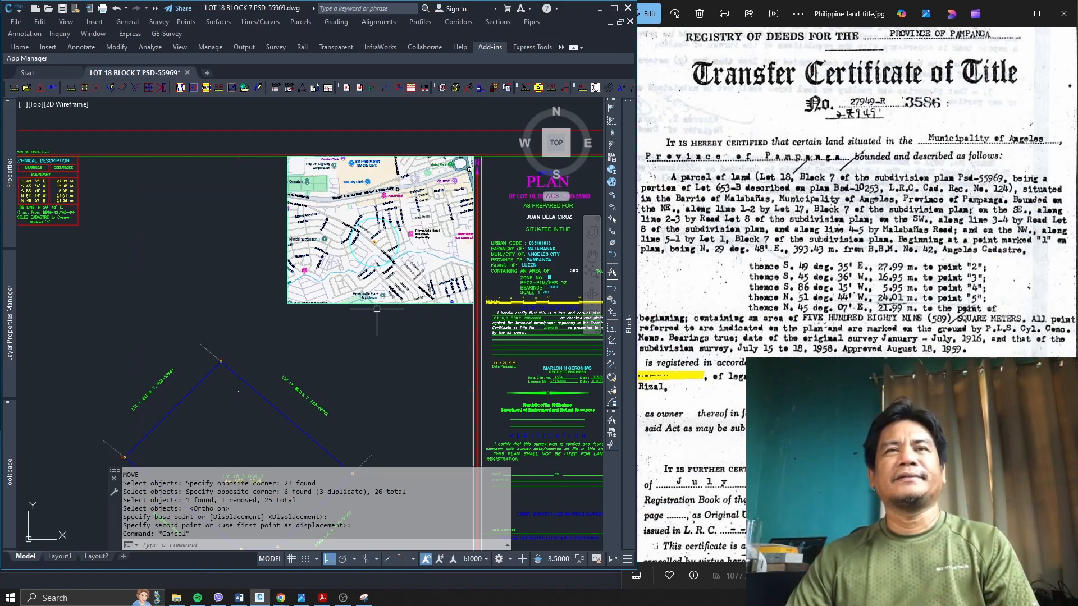
pyautogui.scroll(-3, 411, 332)
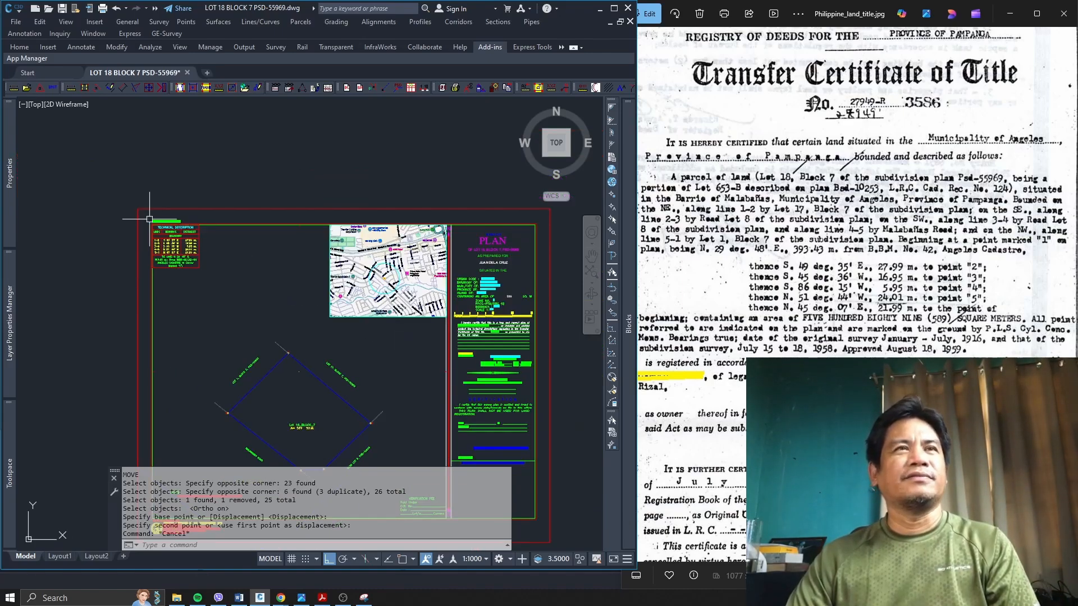
pyautogui.scroll(5, 148, 221)
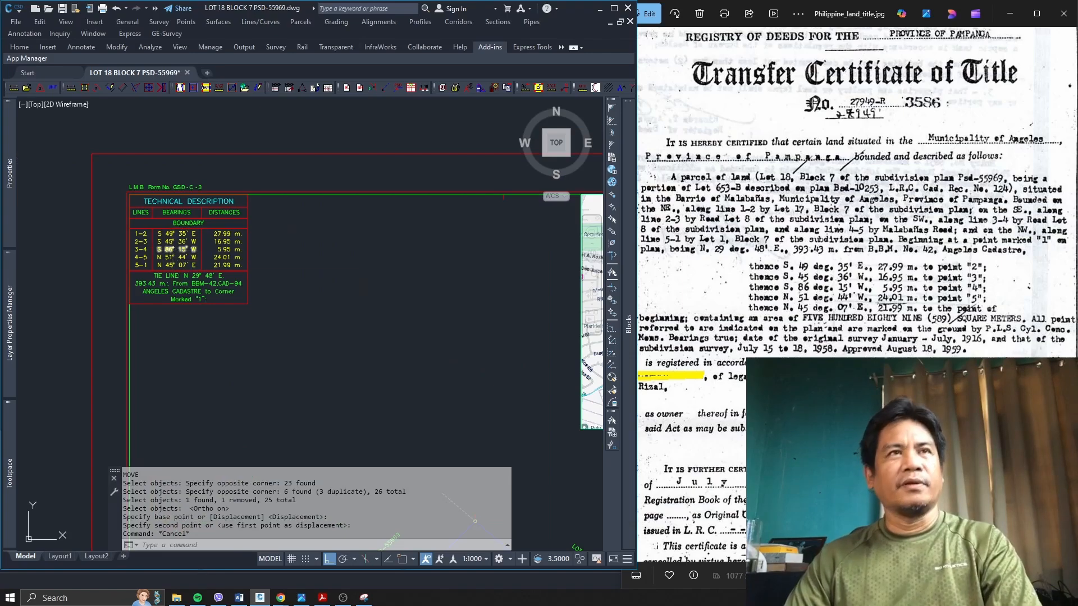
pyautogui.write('cp')
pyautogui.press('Return')
pyautogui.click(189, 223)
pyautogui.press('Return')
pyautogui.click(190, 223)
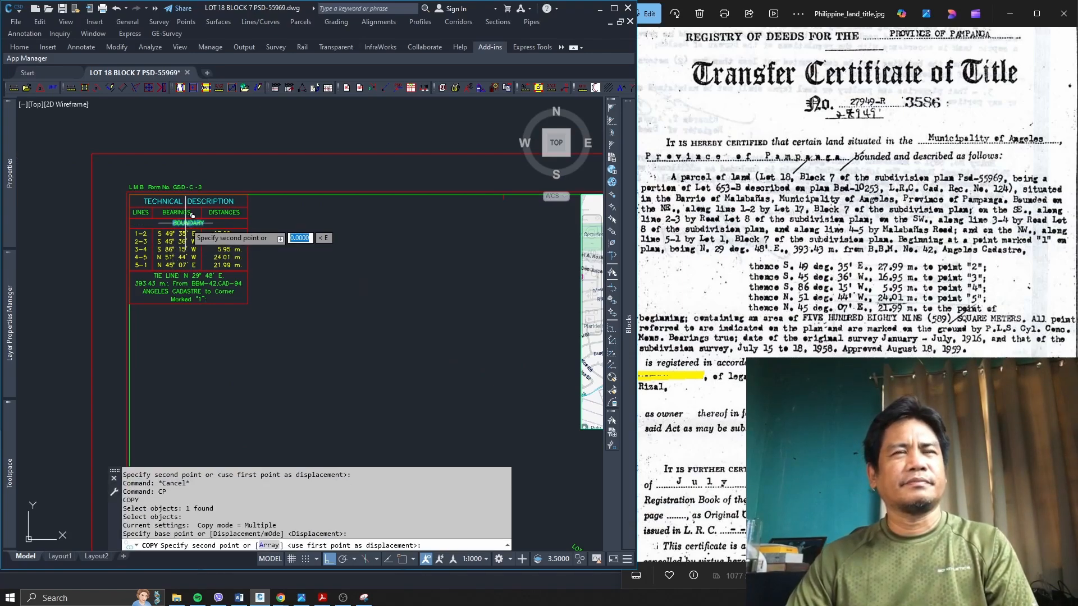
# Step: Place the copy below the map with Ortho off and reword it to VICINITY MAP
pyautogui.scroll(-4, 190, 227)
pyautogui.scroll(4, 378, 319)
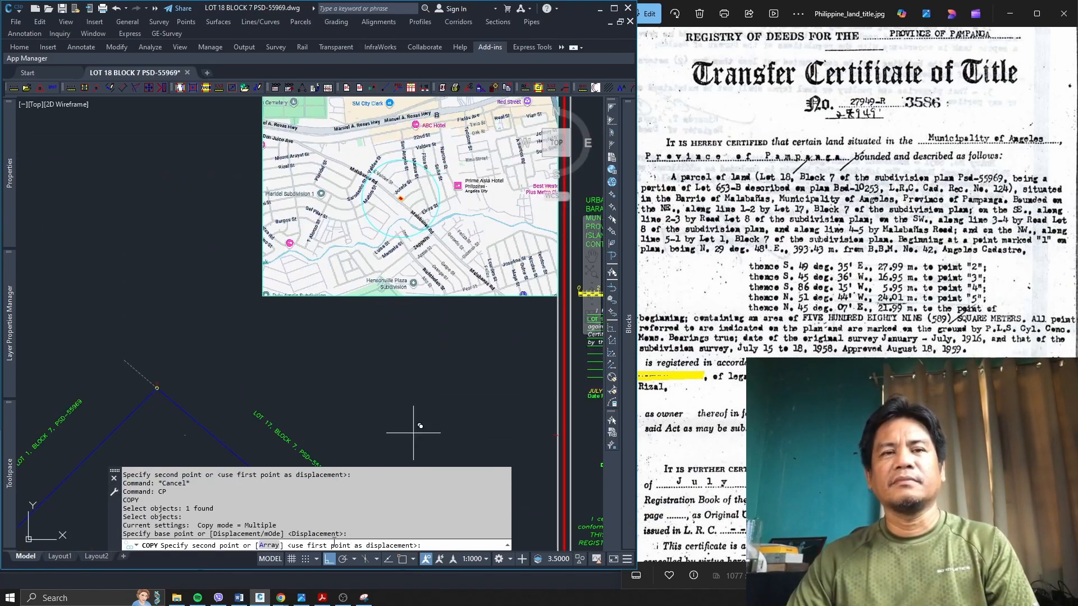
pyautogui.click(330, 559)
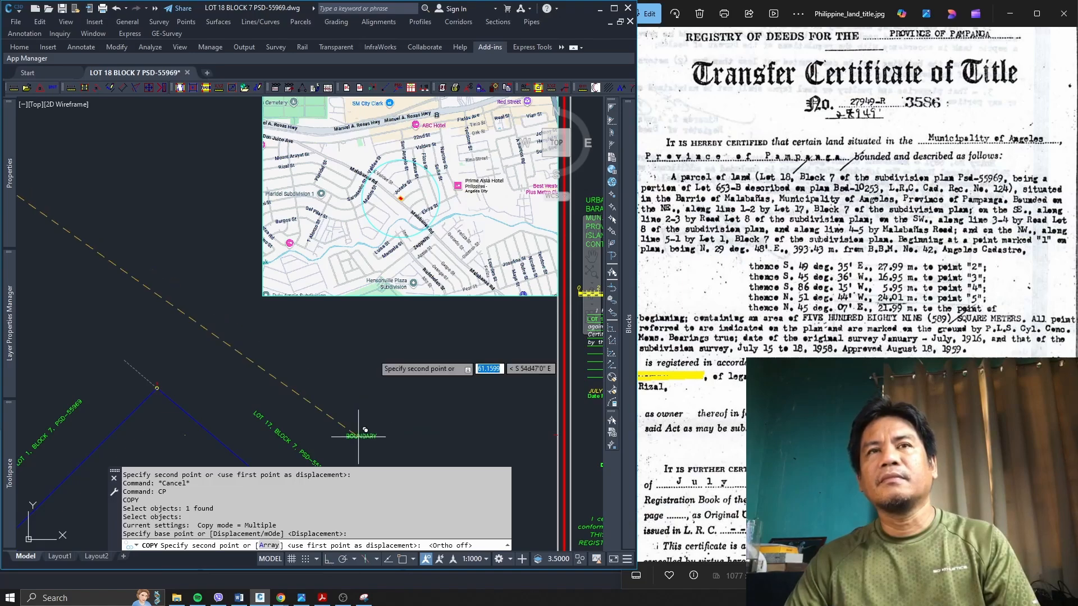
pyautogui.scroll(2, 413, 312)
pyautogui.scroll(-1, 407, 313)
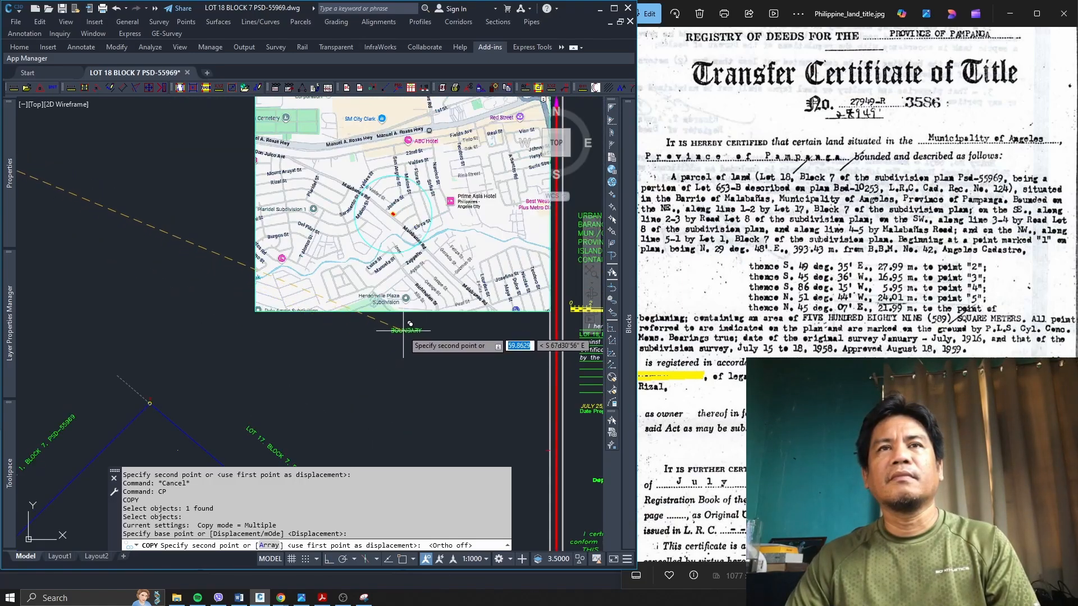
pyautogui.click(397, 322)
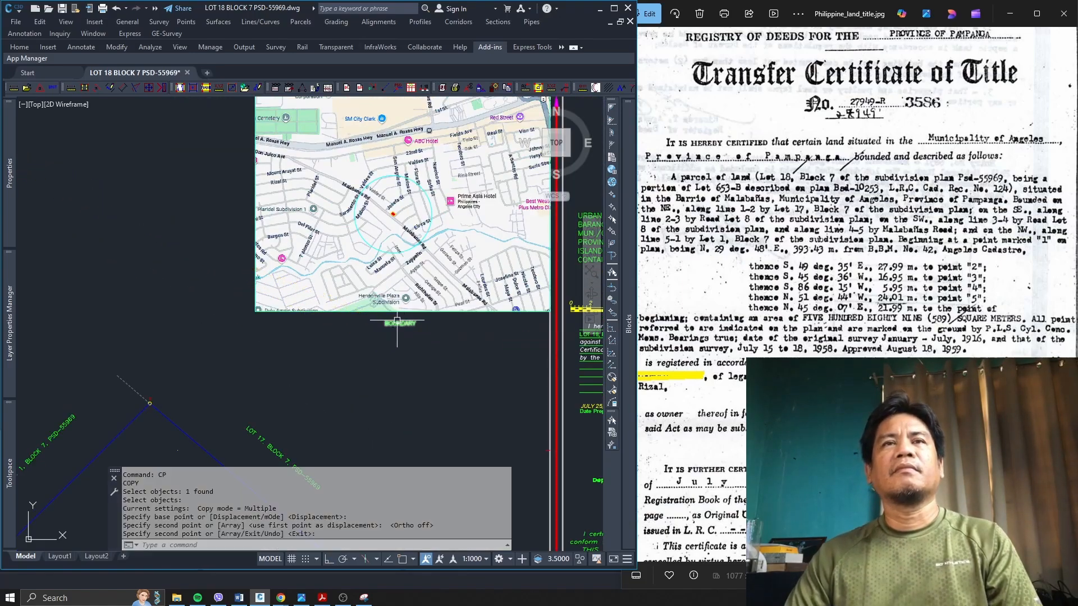
pyautogui.press('Return')
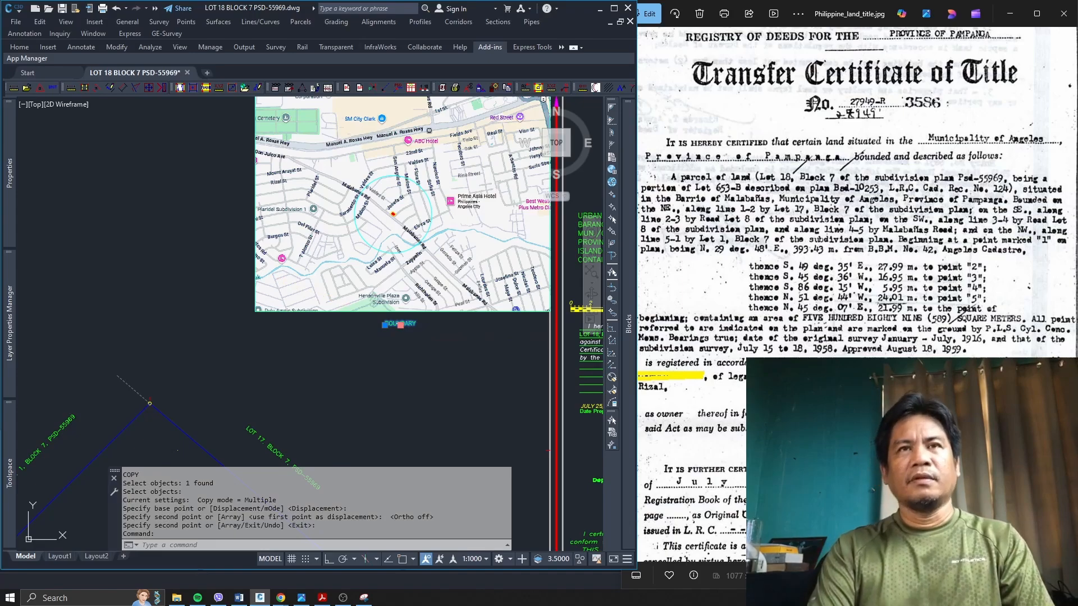
pyautogui.doubleClick(400, 323)
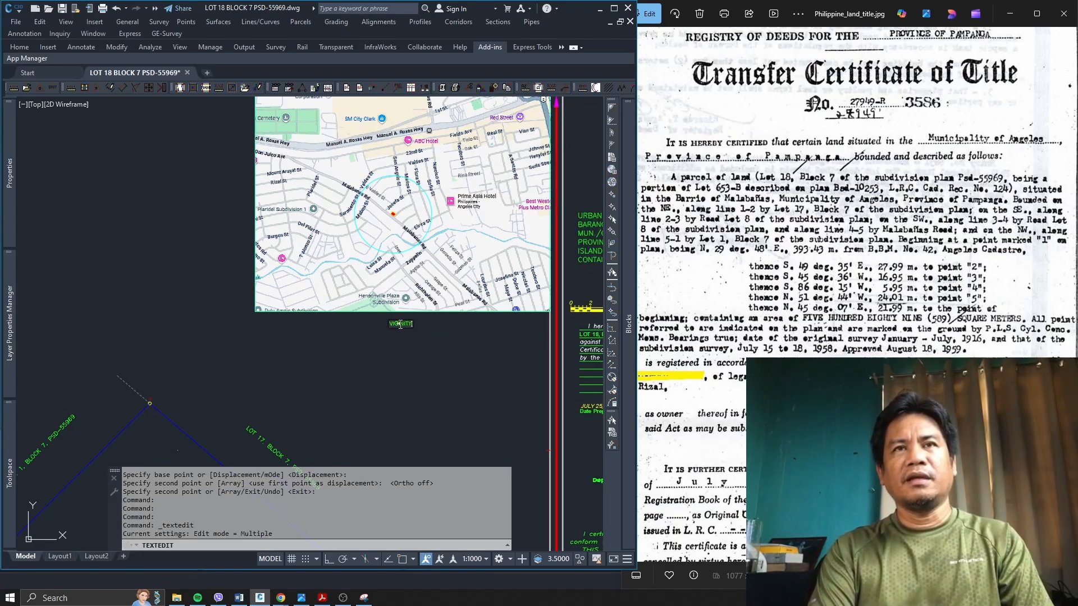
pyautogui.press('Escape')
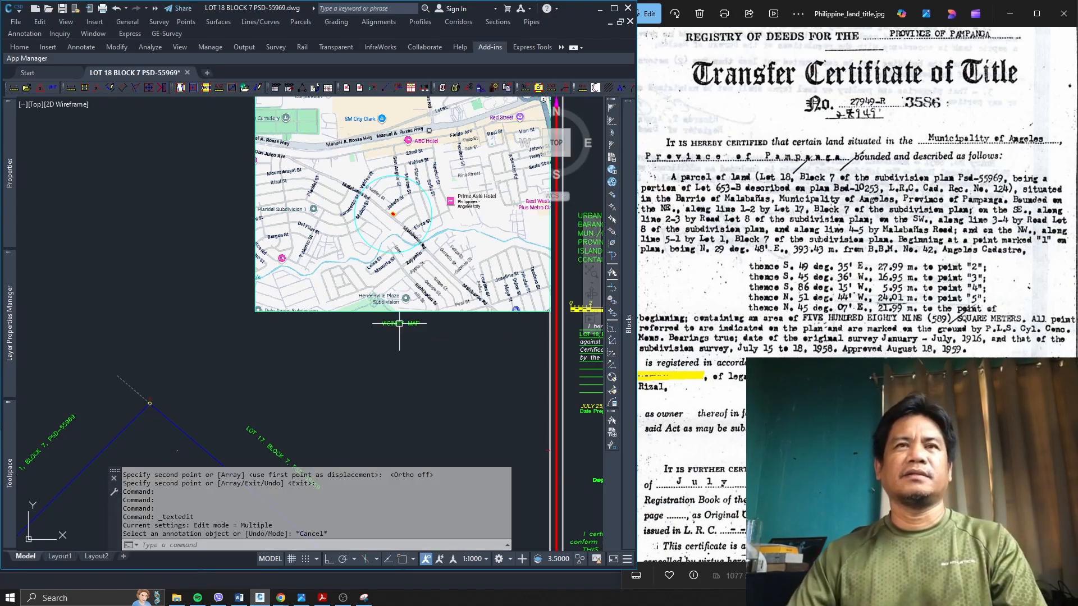
# Step: Give the VICINITY MAP caption text height 0.6, Cyan colour and the ARIAL style
pyautogui.click(400, 324)
pyautogui.moveTo(8, 210)
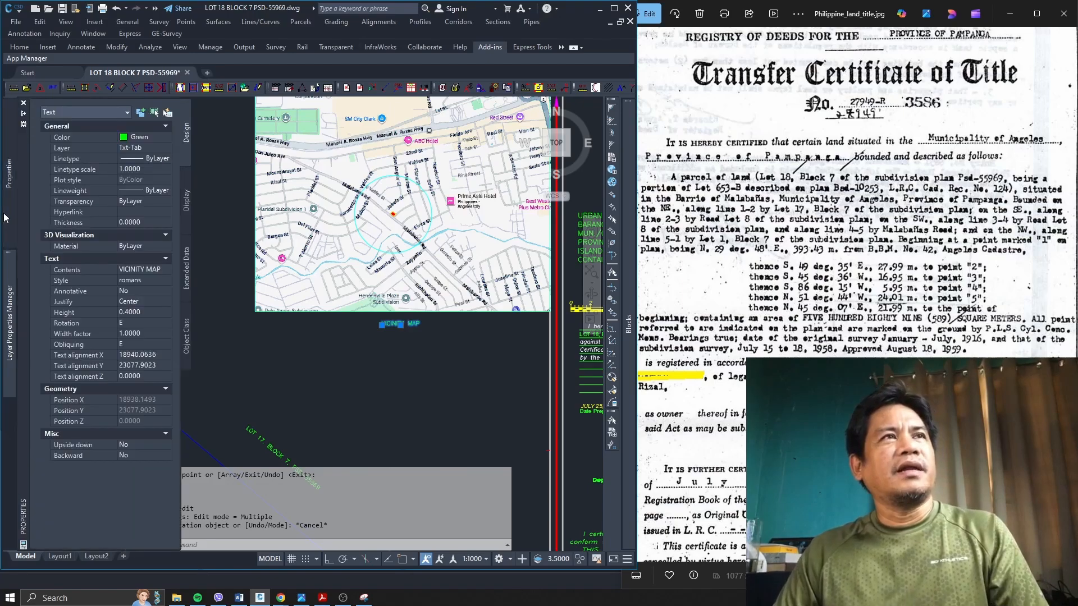
pyautogui.click(145, 312)
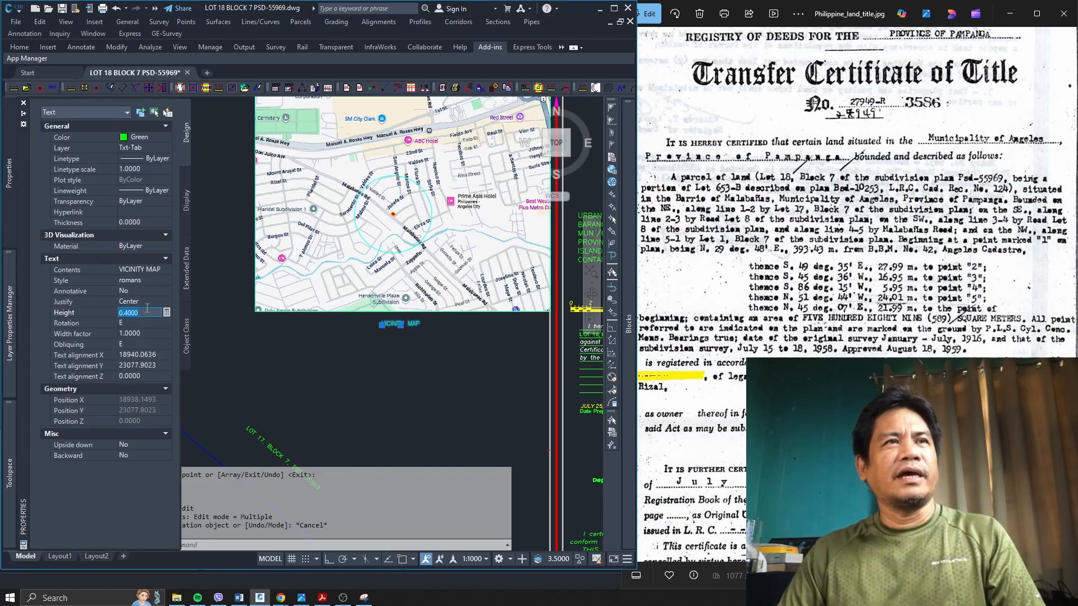
pyautogui.write('0.6')
pyautogui.press('Tab')
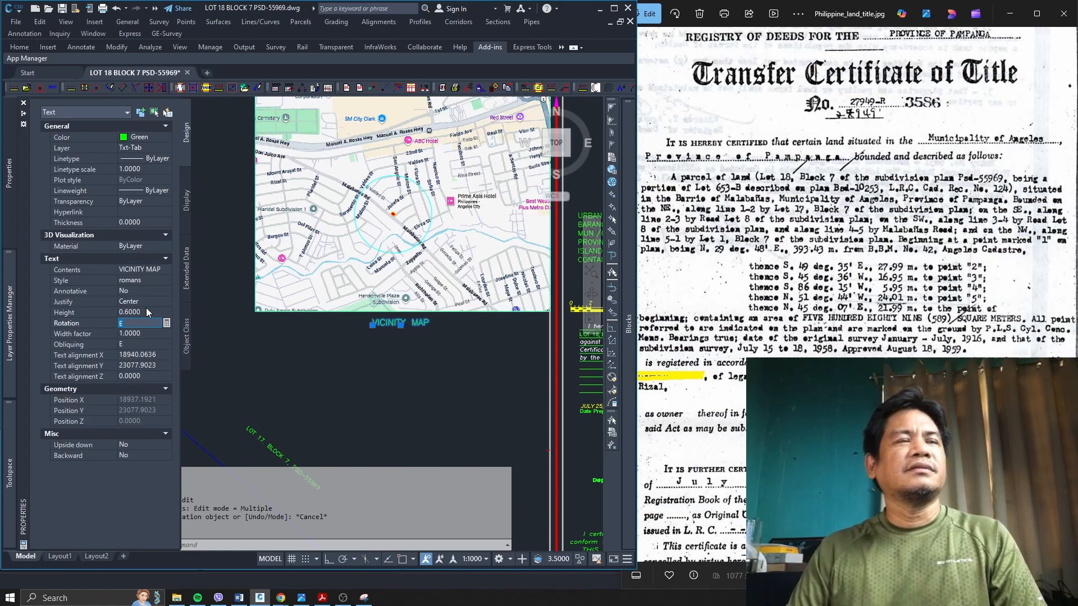
pyautogui.click(150, 311)
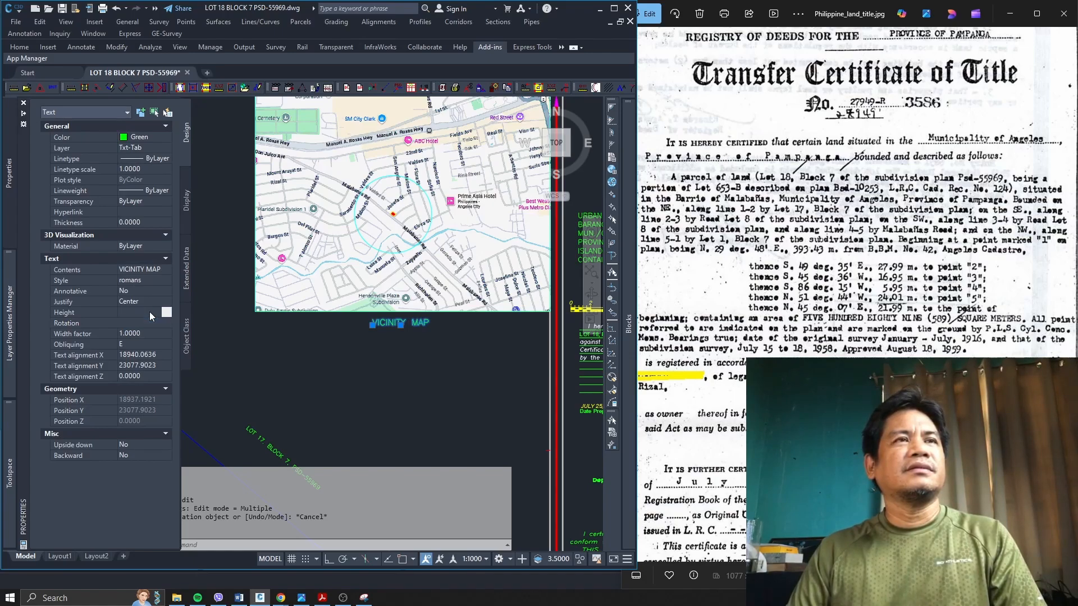
pyautogui.click(141, 139)
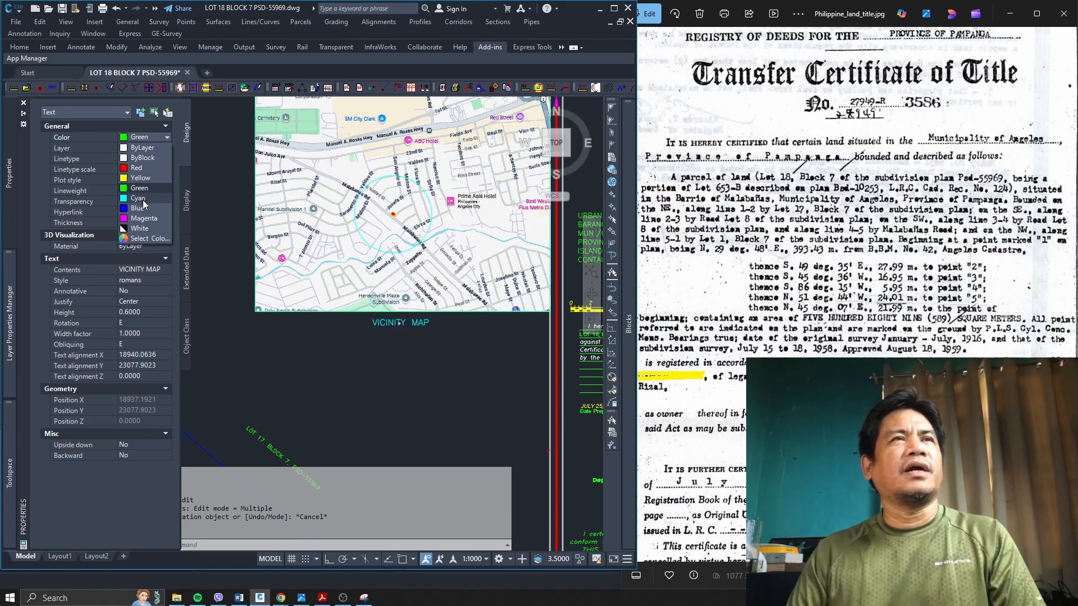
pyautogui.click(143, 201)
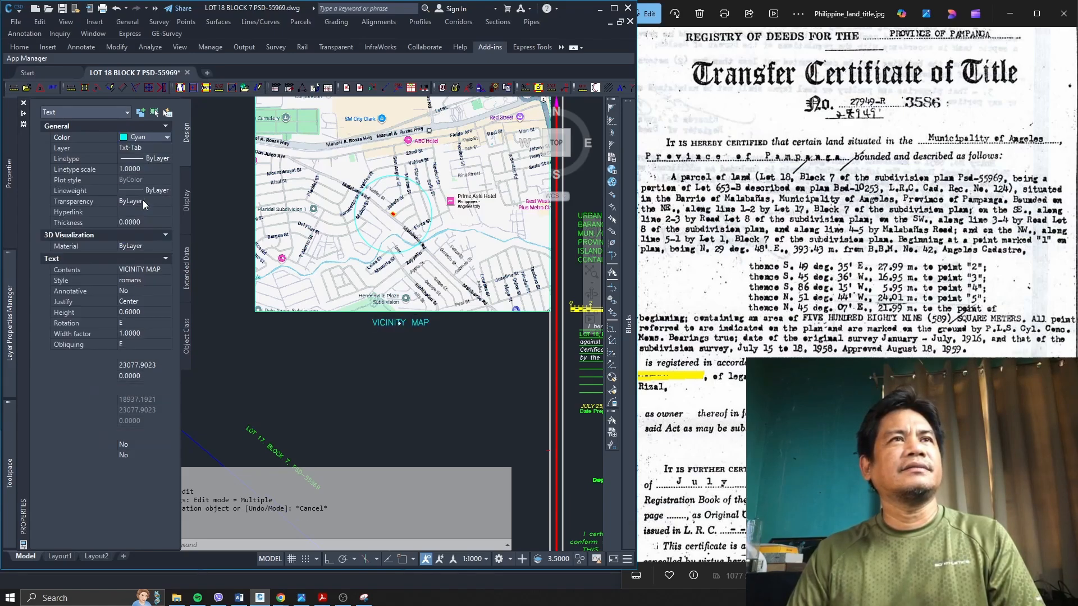
pyautogui.click(149, 282)
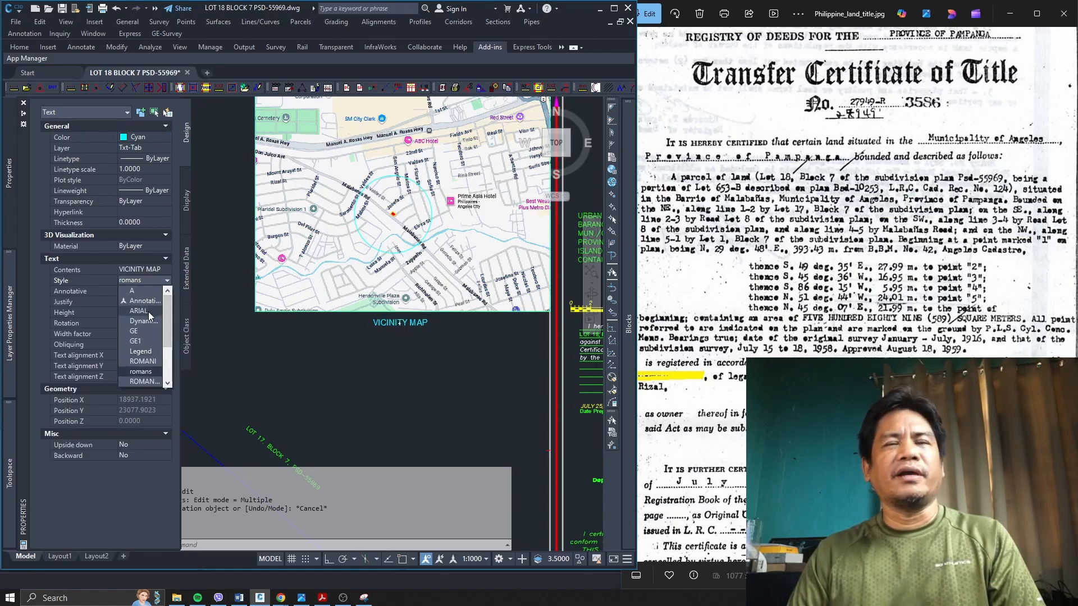
pyautogui.click(150, 316)
# Step: Append '(NOT-TO-SCALE)' to the caption so it reads VICINITY MAP (NOT-TO-SCALE)
pyautogui.scroll(-4, 399, 323)
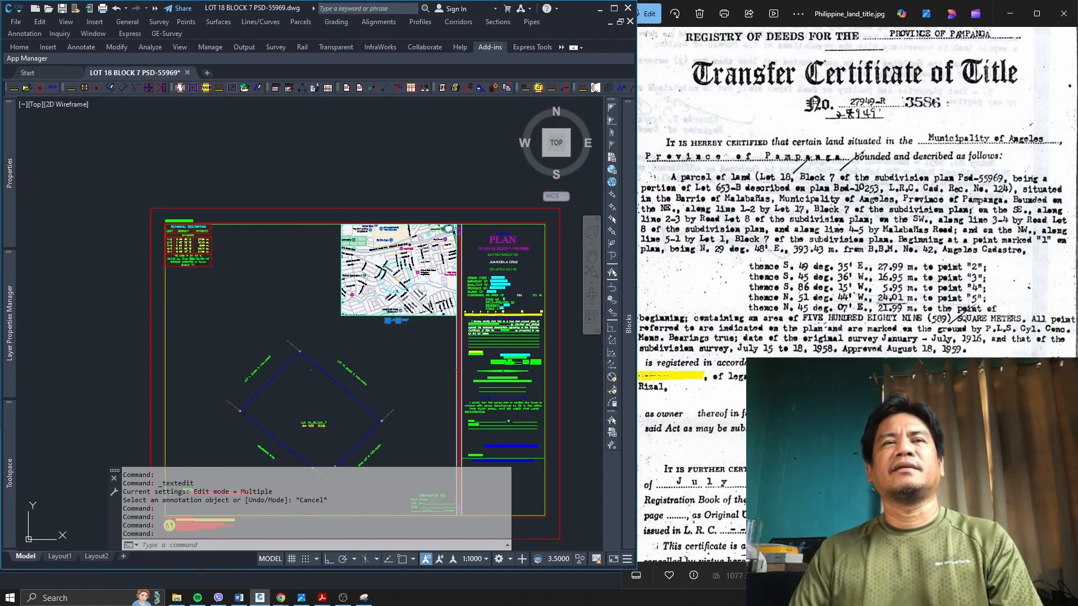
pyautogui.press('Escape')
pyautogui.scroll(2, 410, 326)
pyautogui.scroll(2, 410, 325)
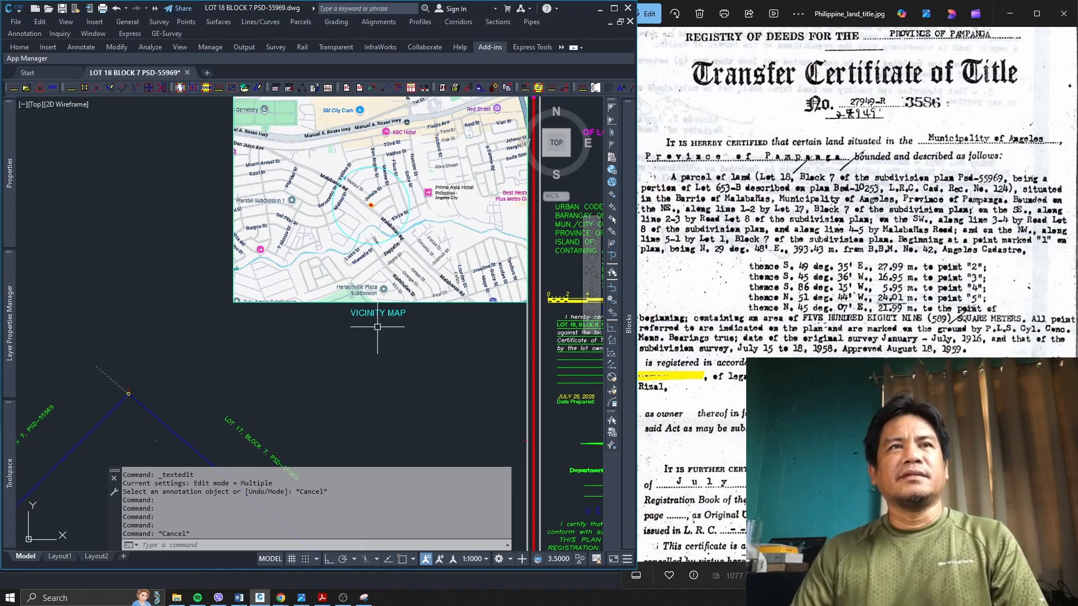
pyautogui.click(382, 314)
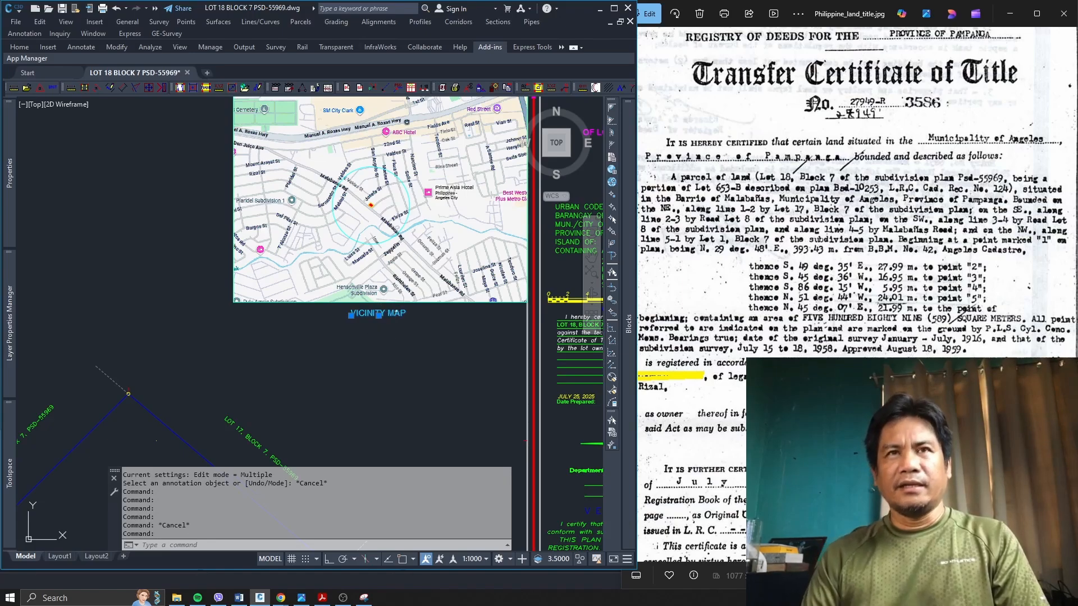
pyautogui.doubleClick(382, 313)
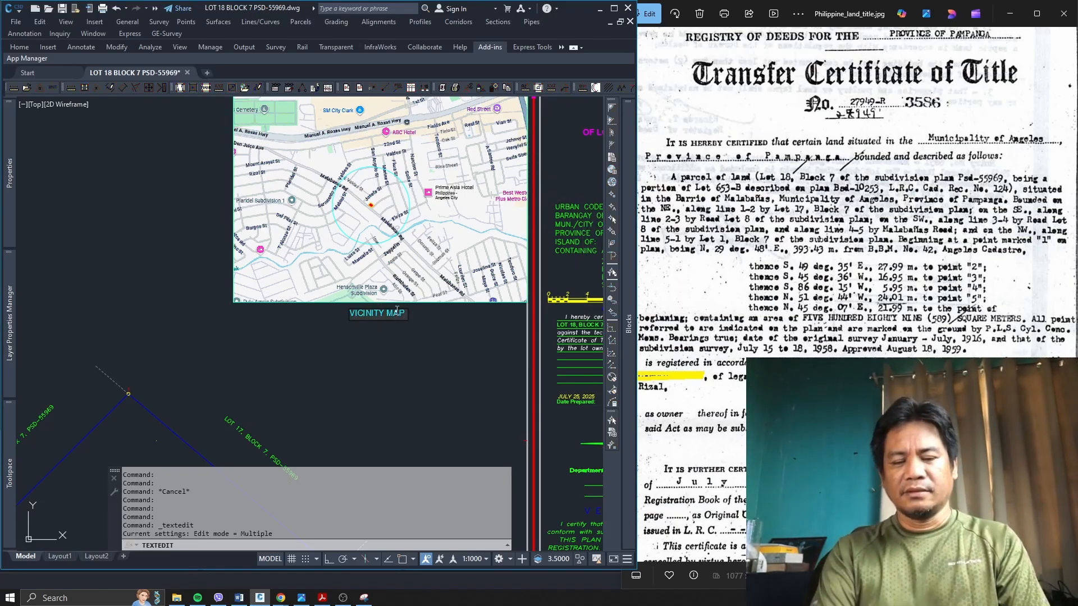
pyautogui.write('(NOT')
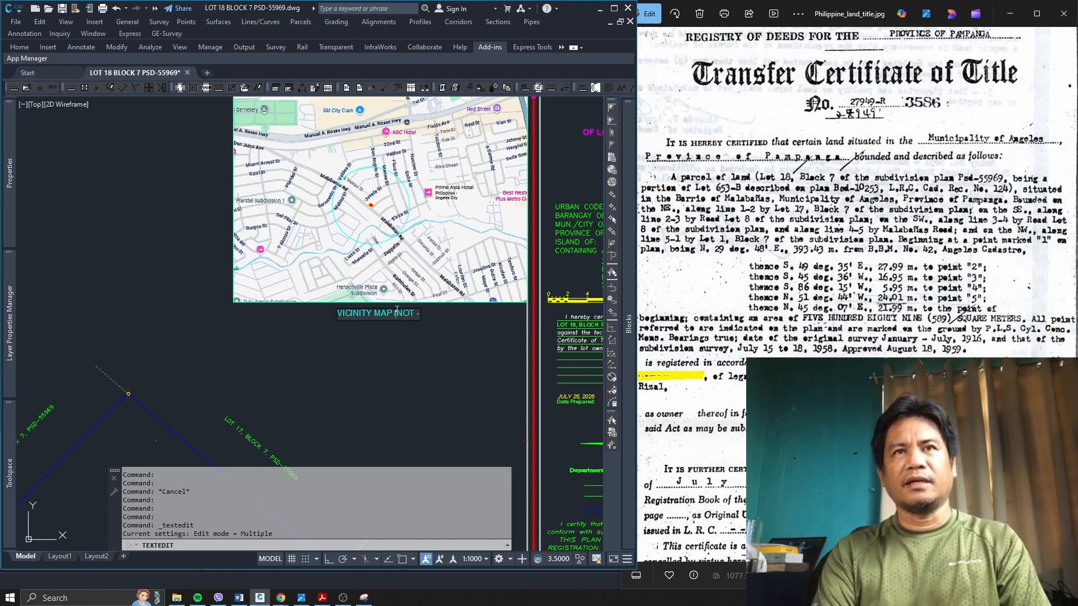
pyautogui.write(' TO')
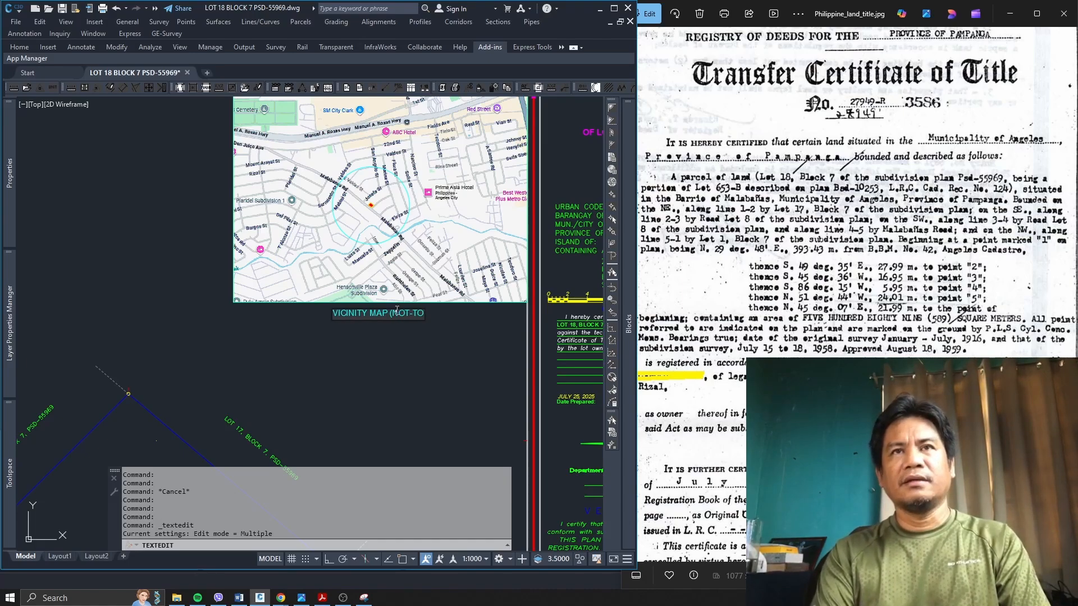
pyautogui.write('-SCALE)')
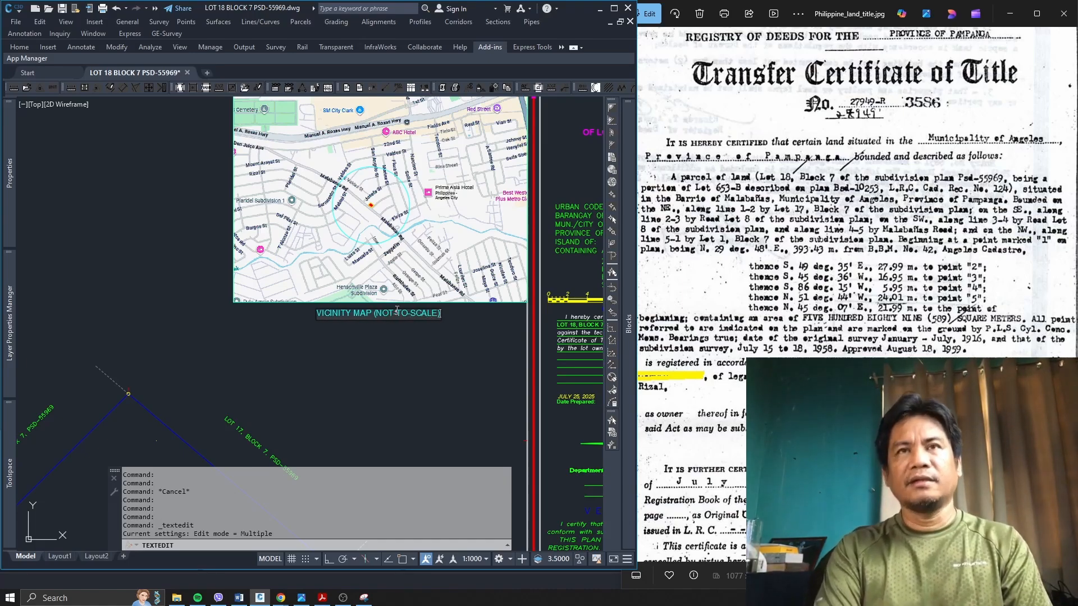
pyautogui.press('Return')
pyautogui.press('Escape')
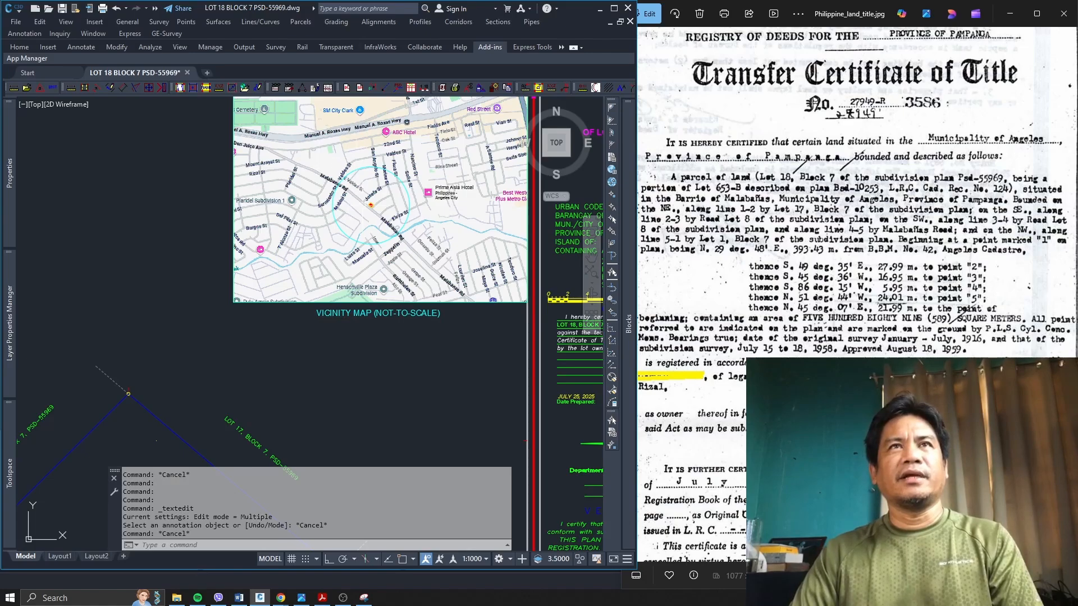
# Step: Copy the VICINITY MAP caption below itself and retype the copy as THIS SITE
pyautogui.write('CP')
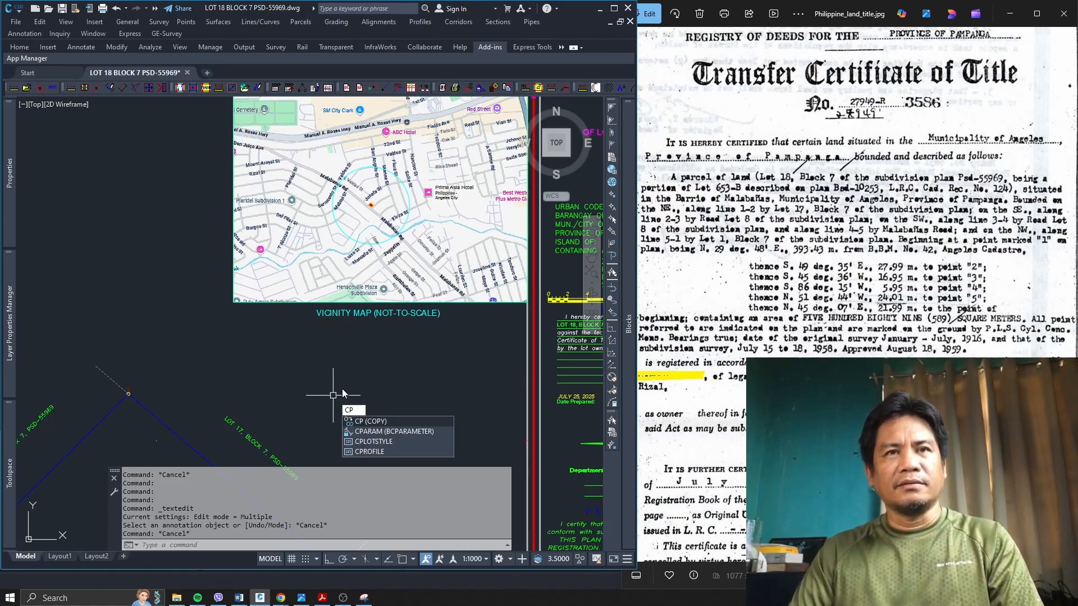
pyautogui.press('Return')
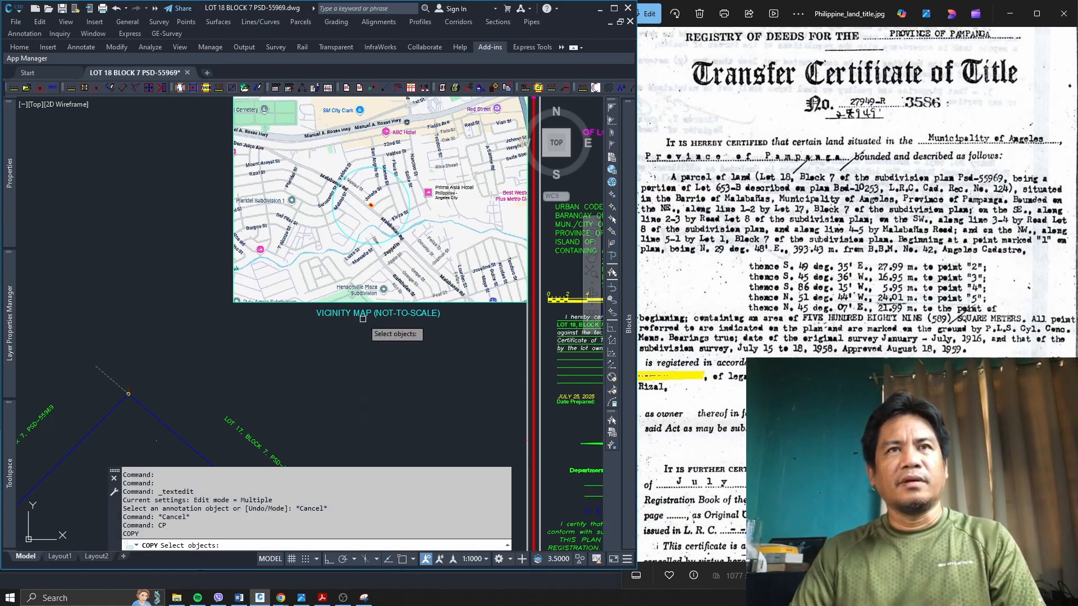
pyautogui.click(362, 318)
pyautogui.press('Return')
pyautogui.click(362, 315)
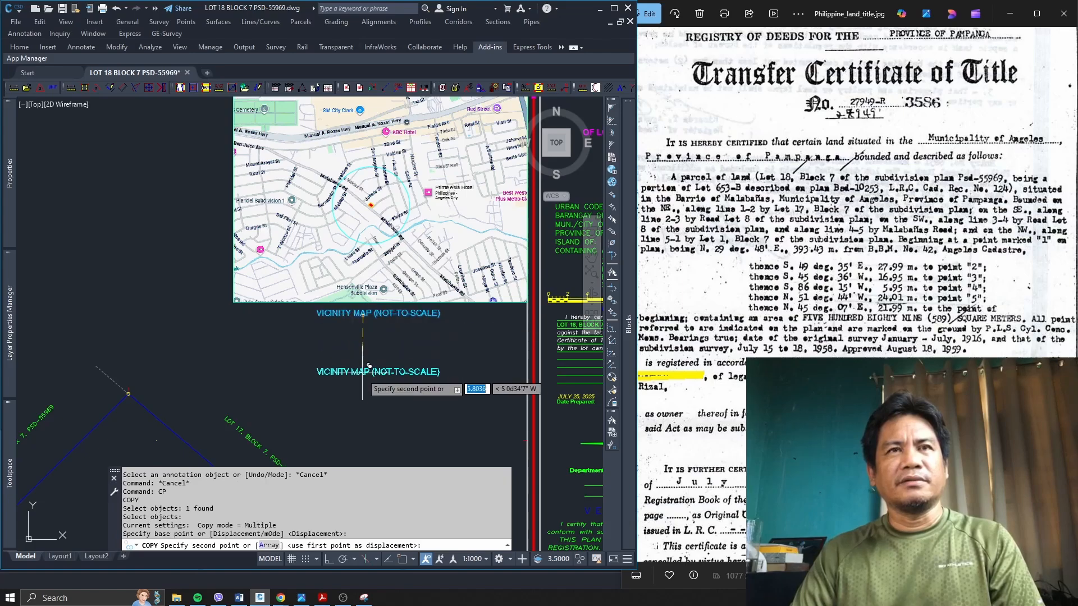
pyautogui.press('Return')
pyautogui.click(363, 374)
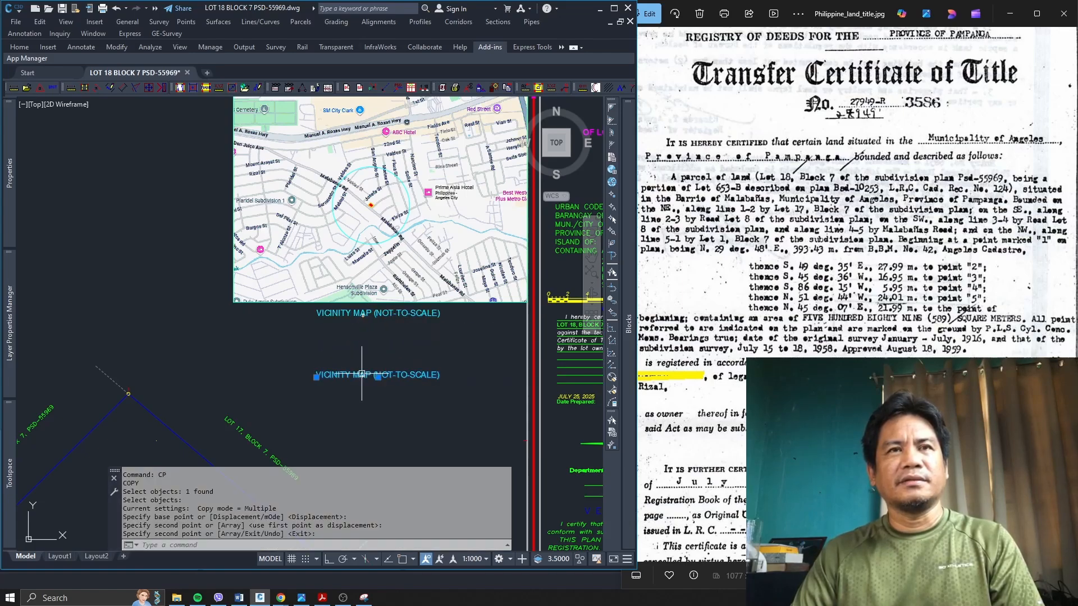
pyautogui.doubleClick(363, 374)
pyautogui.write('THIS SIT')
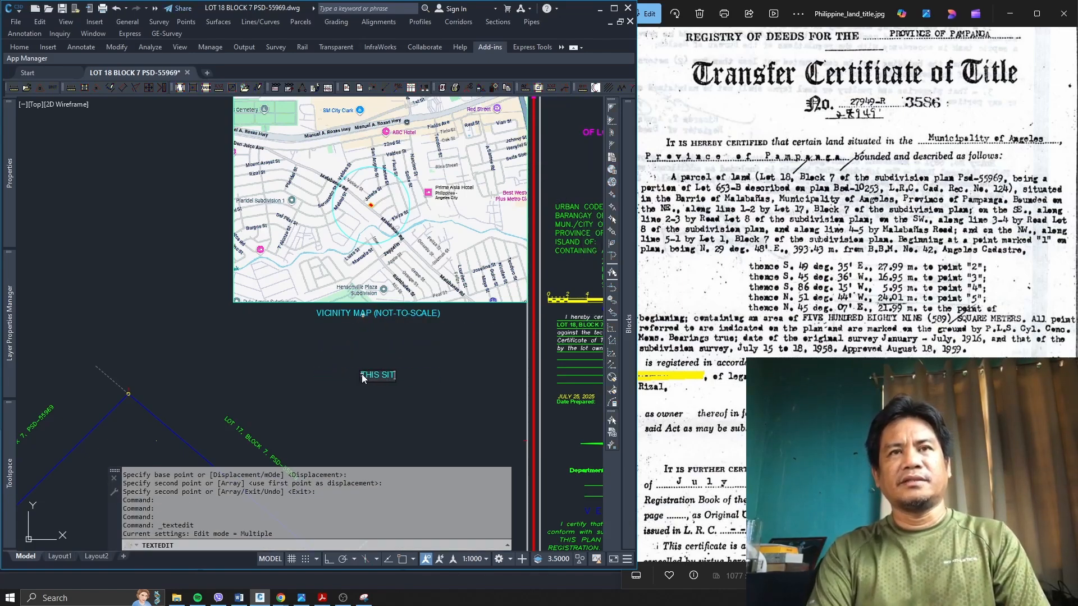
pyautogui.press('Escape')
pyautogui.press('Escape')
pyautogui.press('Escape')
# Step: Move the THIS SITE label onto the vicinity map beside the red lot marker
pyautogui.write('M')
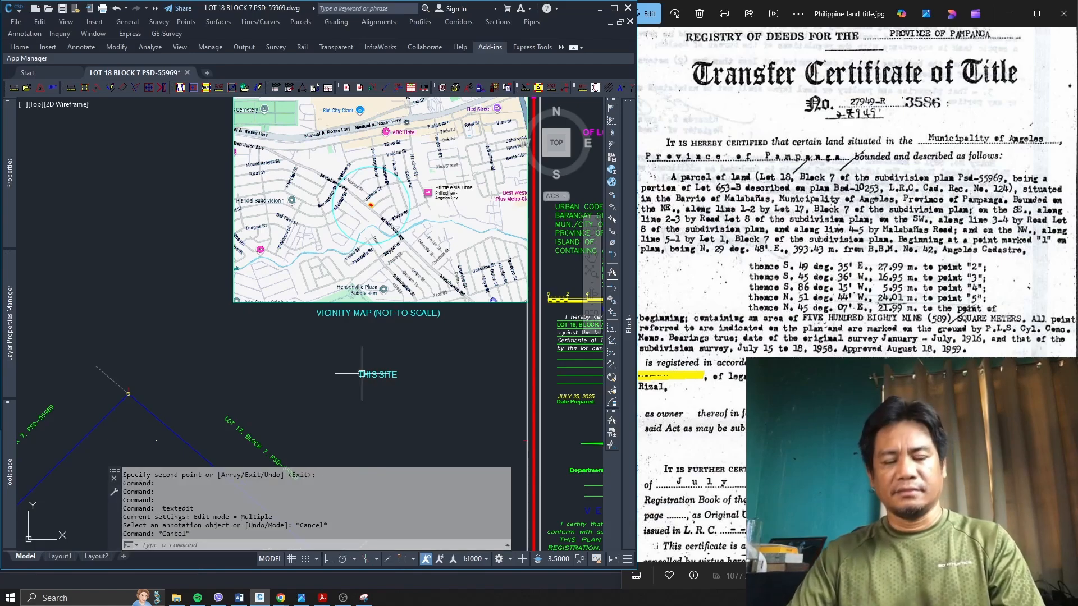
pyautogui.press('Return')
pyautogui.click(372, 375)
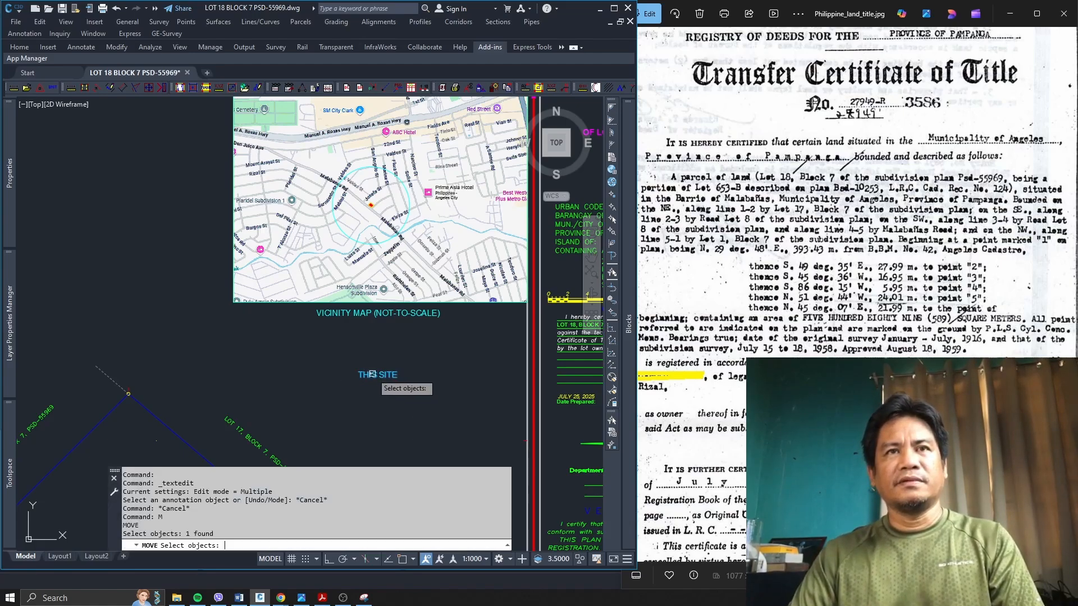
pyautogui.press('Return')
pyautogui.click(371, 373)
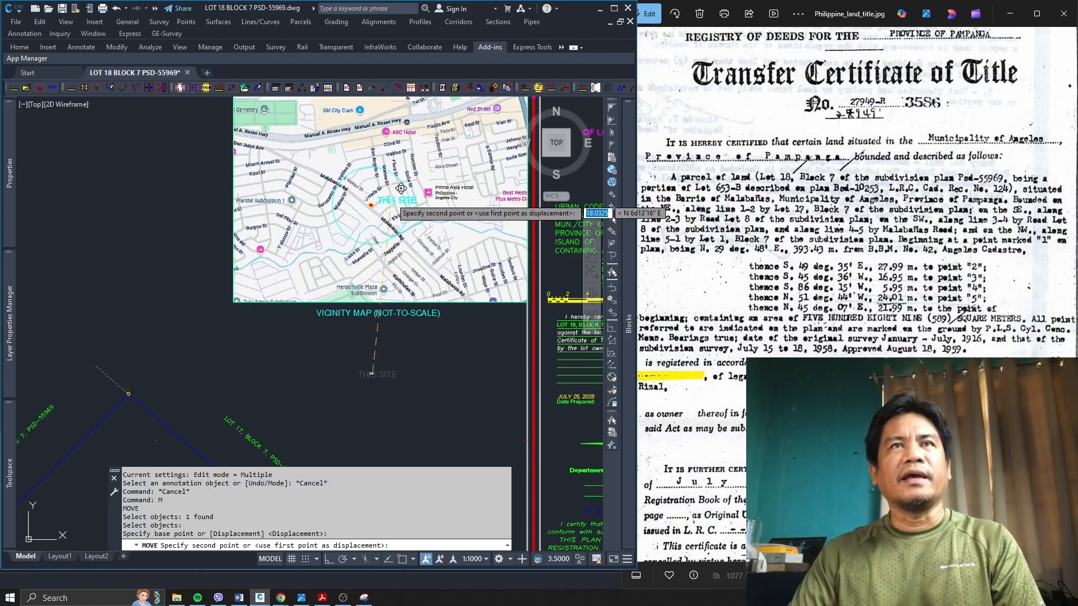
pyautogui.click(401, 191)
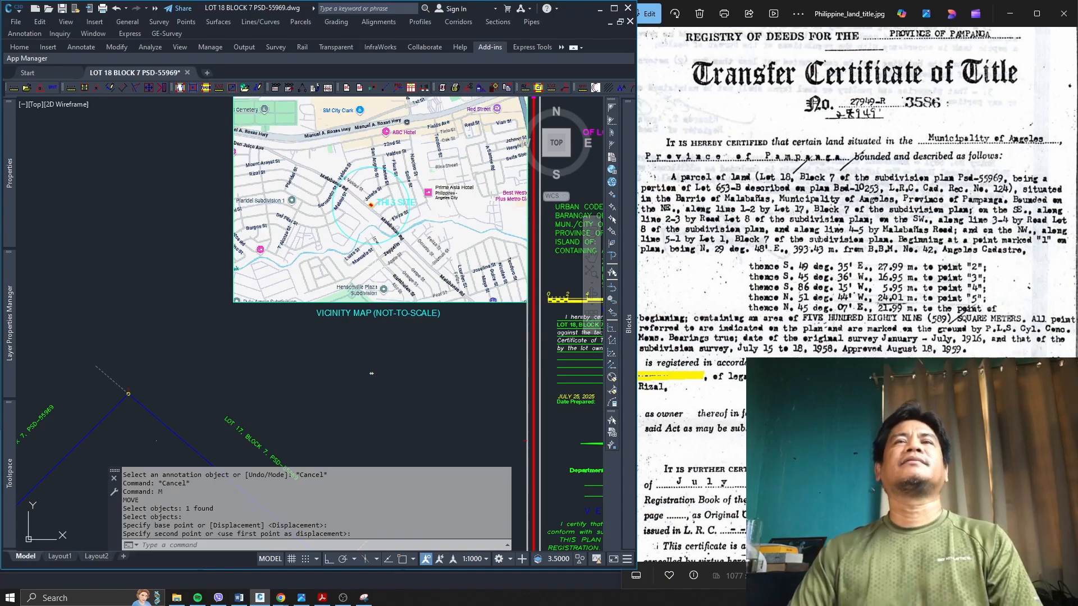
pyautogui.scroll(-2, 385, 207)
pyautogui.scroll(-2, 375, 212)
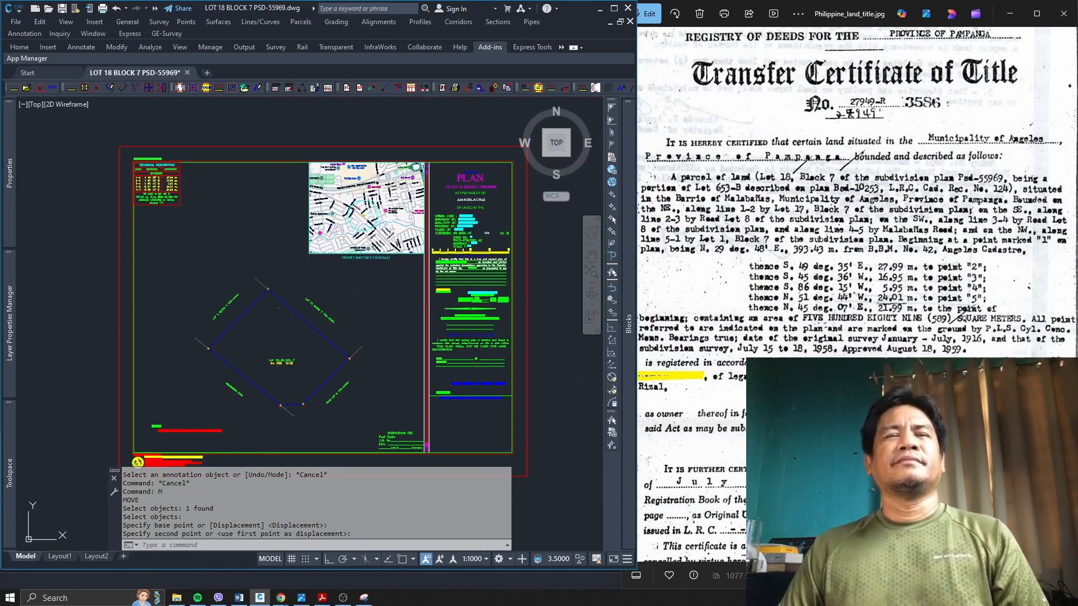
pyautogui.scroll(-1, 375, 212)
pyautogui.scroll(2, 326, 263)
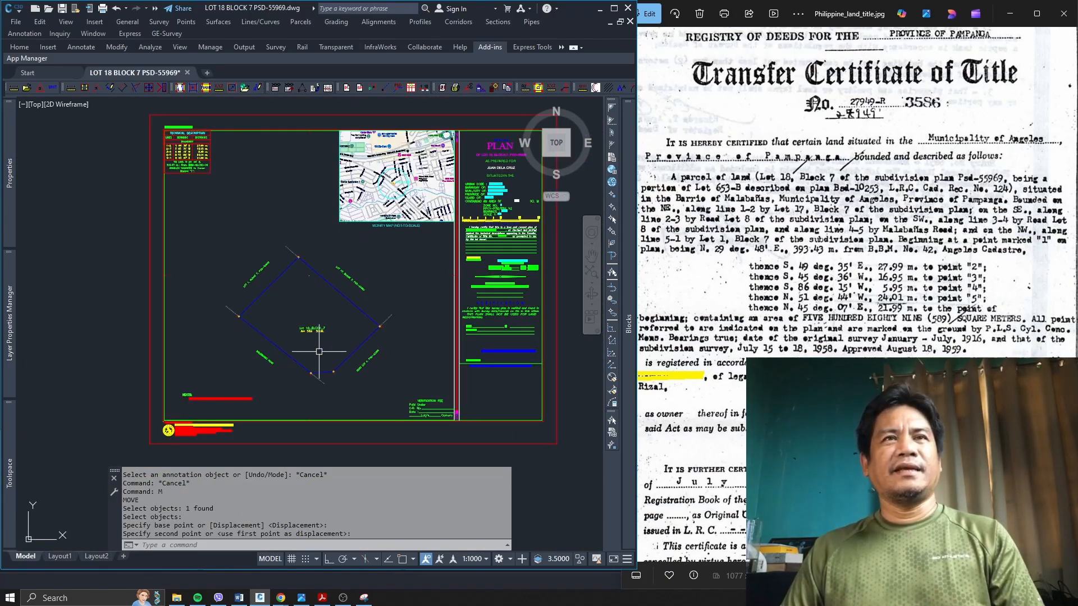
pyautogui.scroll(2, 317, 342)
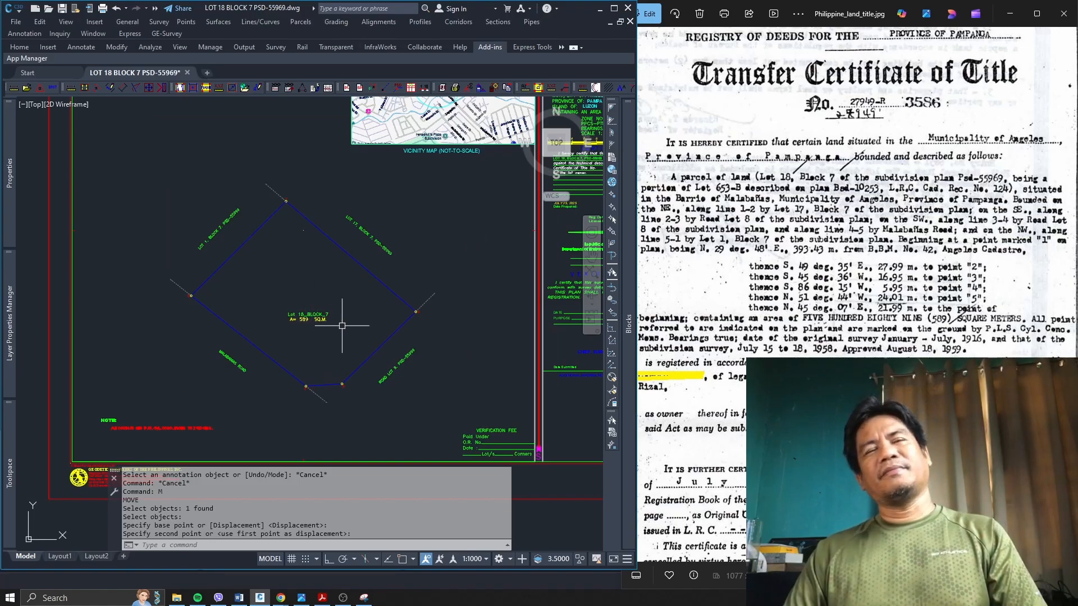
# Step: Rotate the two Lot 18 label texts to run parallel to the lot's slanted boundary
pyautogui.write('ROTATE')
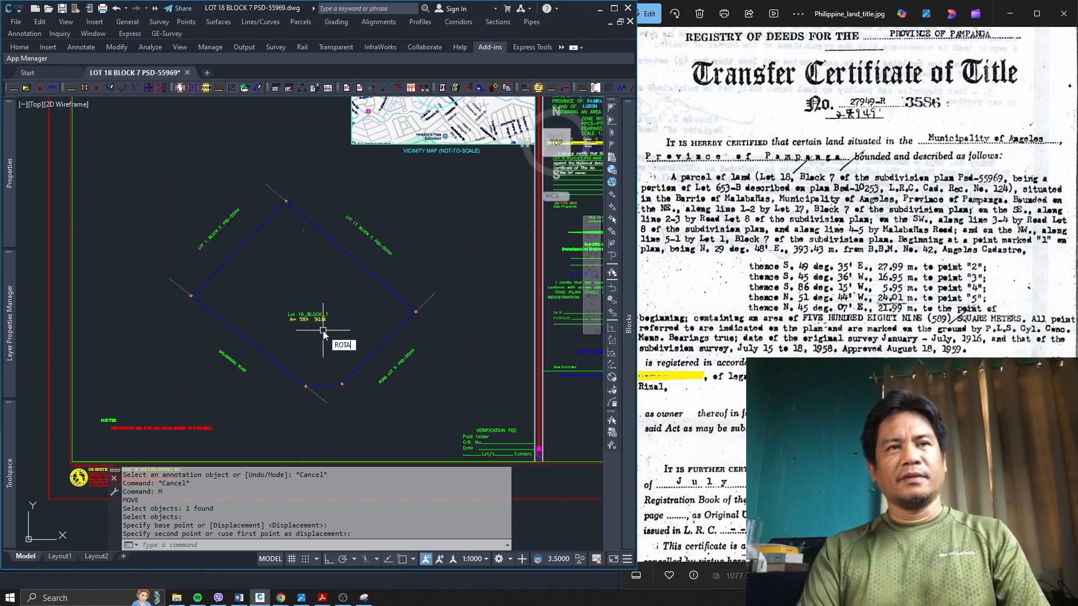
pyautogui.press('Return')
pyautogui.click(336, 306)
pyautogui.click(274, 364)
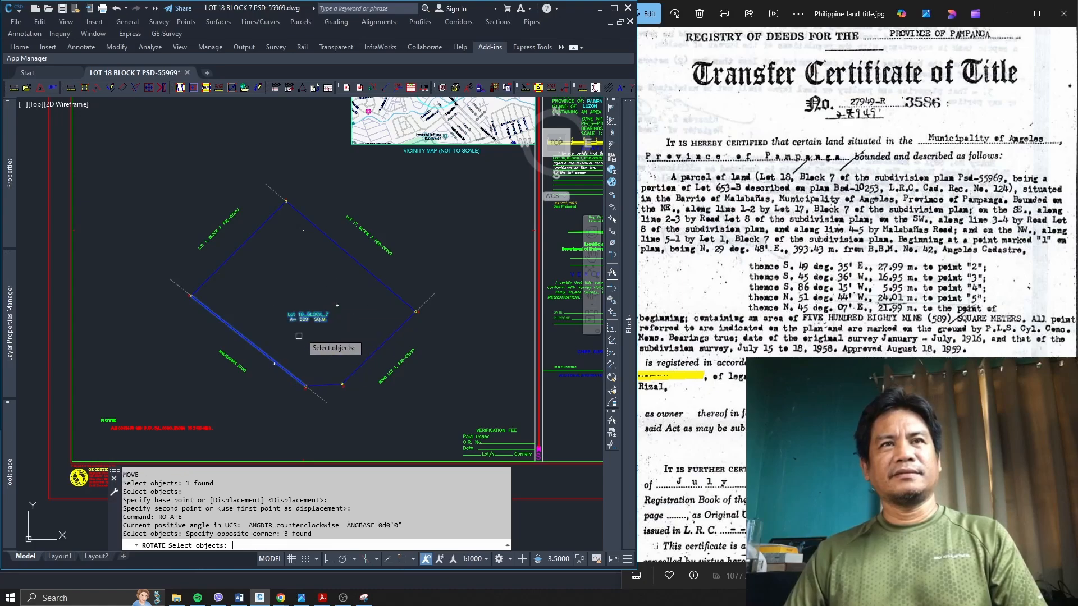
pyautogui.press('Return')
pyautogui.press('Escape')
pyautogui.press('Escape')
pyautogui.press('Return')
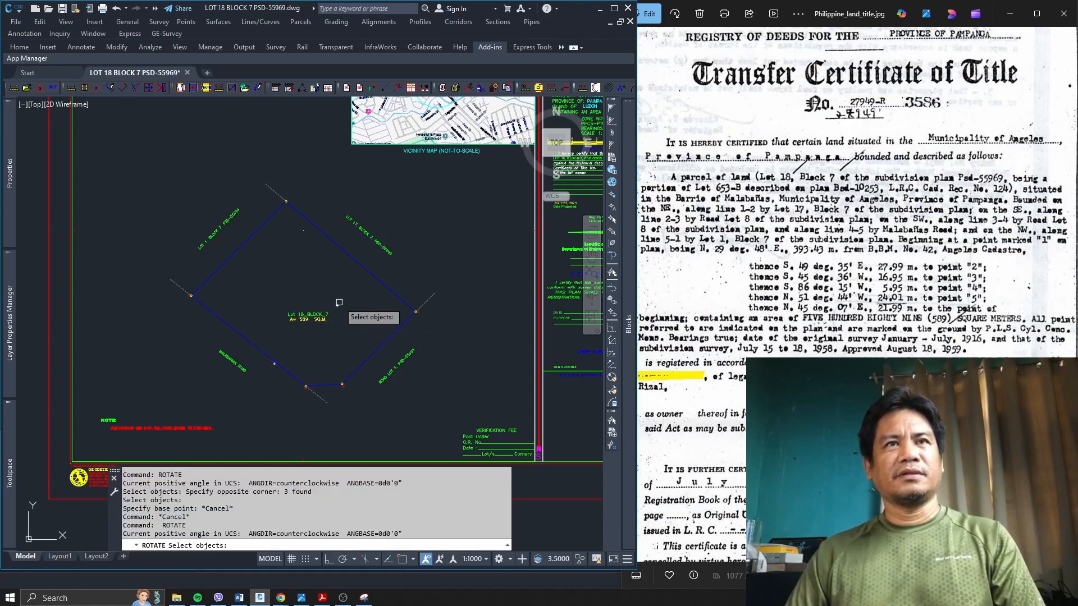
pyautogui.click(339, 302)
pyautogui.click(284, 344)
pyautogui.press('Return')
pyautogui.click(306, 318)
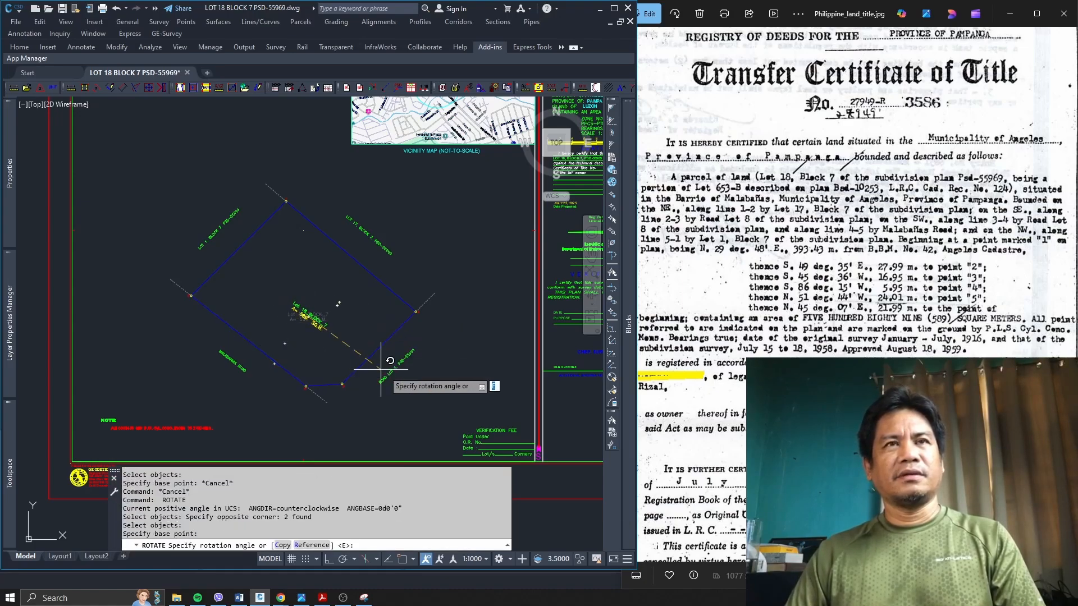
pyautogui.click(433, 419)
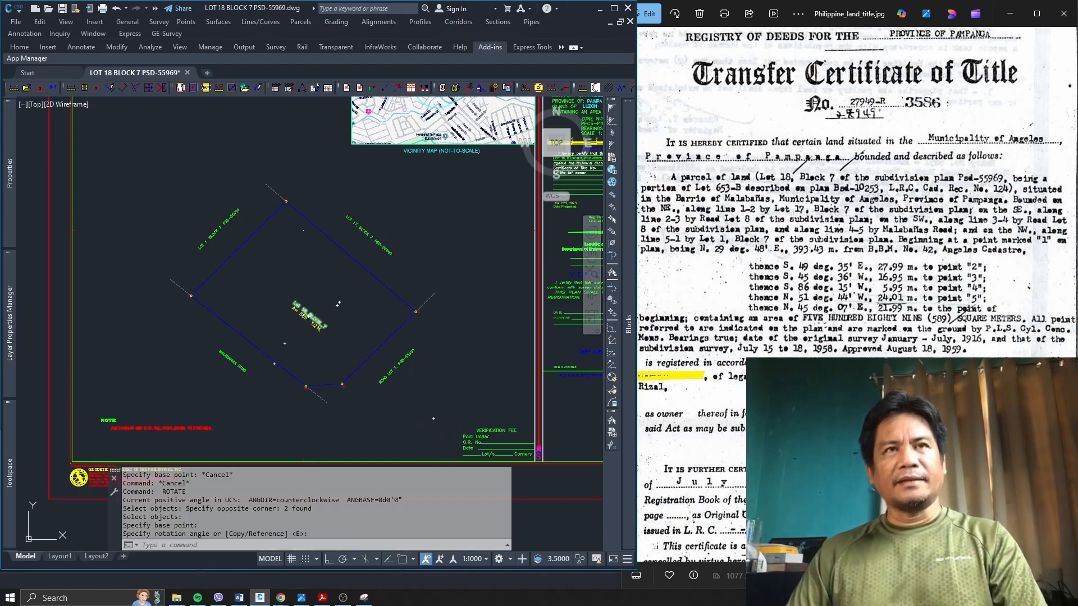
# Step: Move the rotated lot label texts to the middle of the lot
pyautogui.write('m')
pyautogui.press('Return')
pyautogui.click(349, 315)
pyautogui.click(303, 338)
pyautogui.press('Return')
pyautogui.click(310, 317)
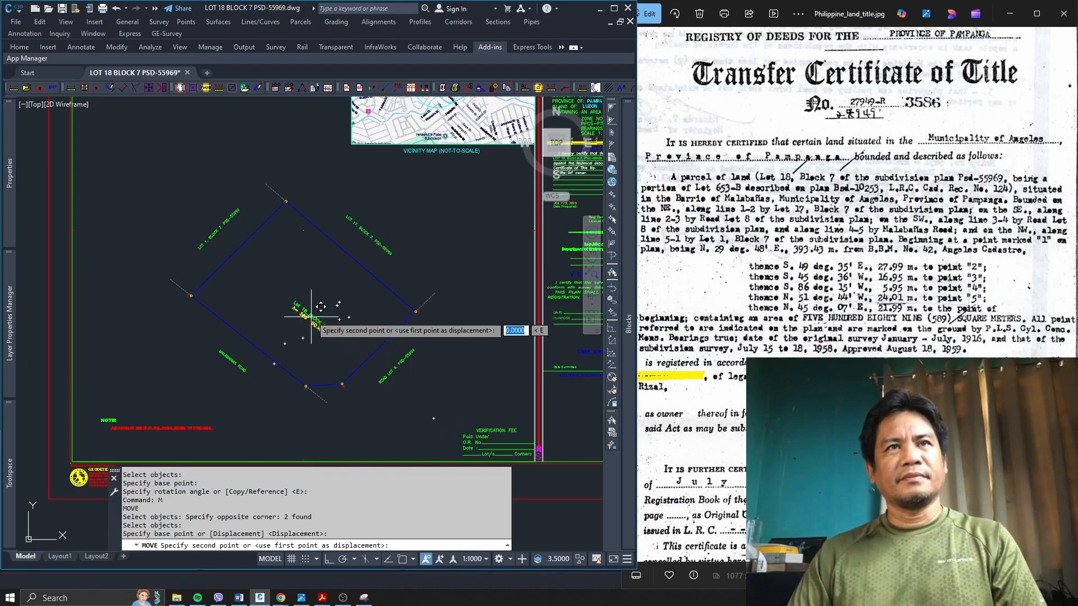
pyautogui.click(308, 301)
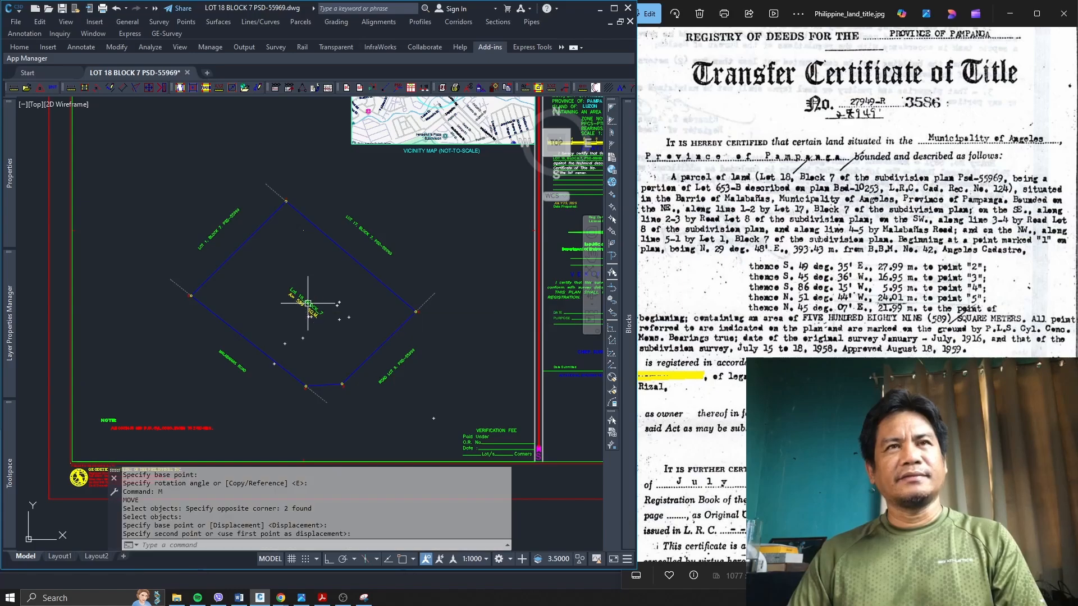
pyautogui.scroll(2, 306, 306)
pyautogui.scroll(3, 306, 306)
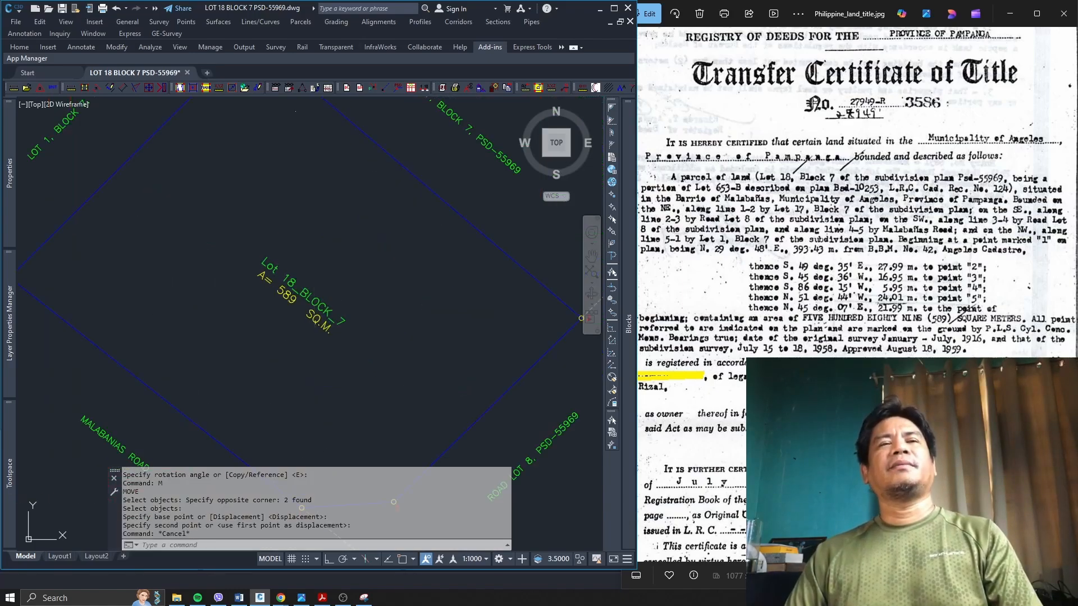
# Step: Close out the lot label text editing and any lingering command
pyautogui.press('Escape')
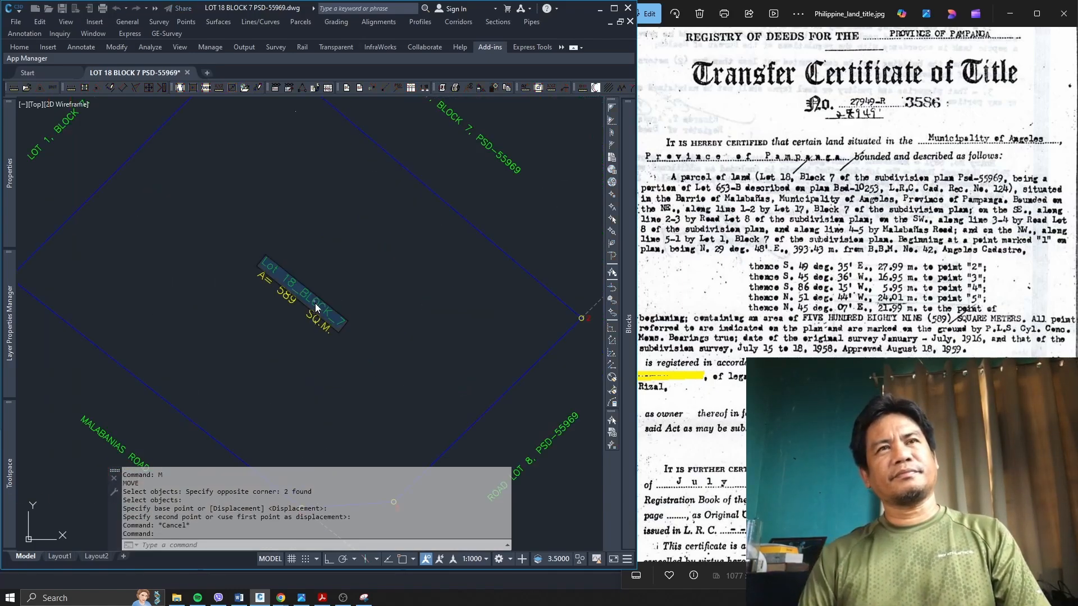
pyautogui.doubleClick(315, 303)
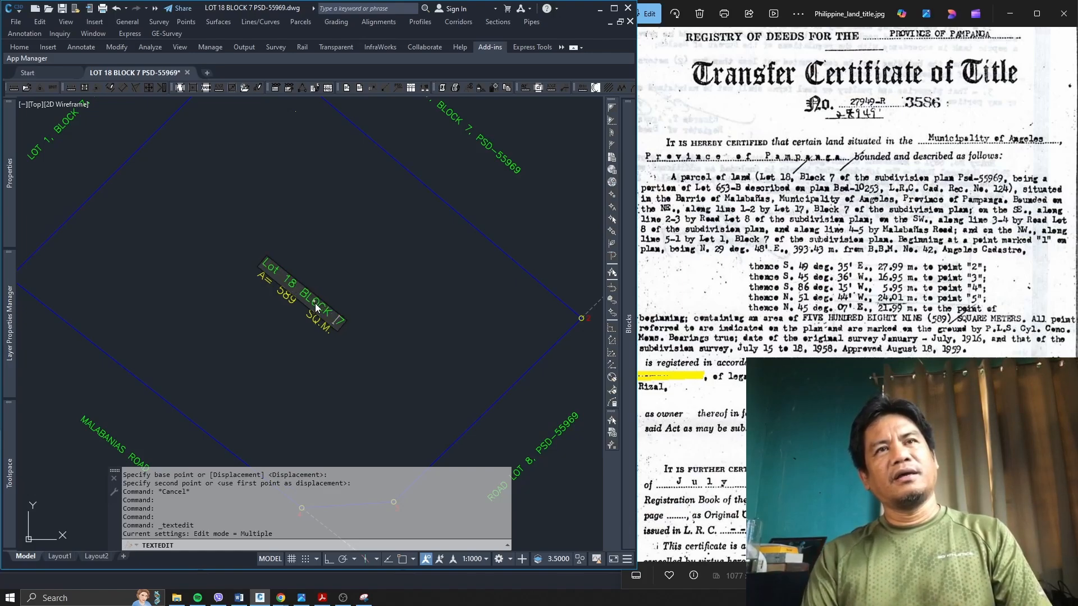
pyautogui.scroll(-5, 270, 319)
pyautogui.press('Escape')
pyautogui.scroll(-4, 270, 319)
pyautogui.press('Escape')
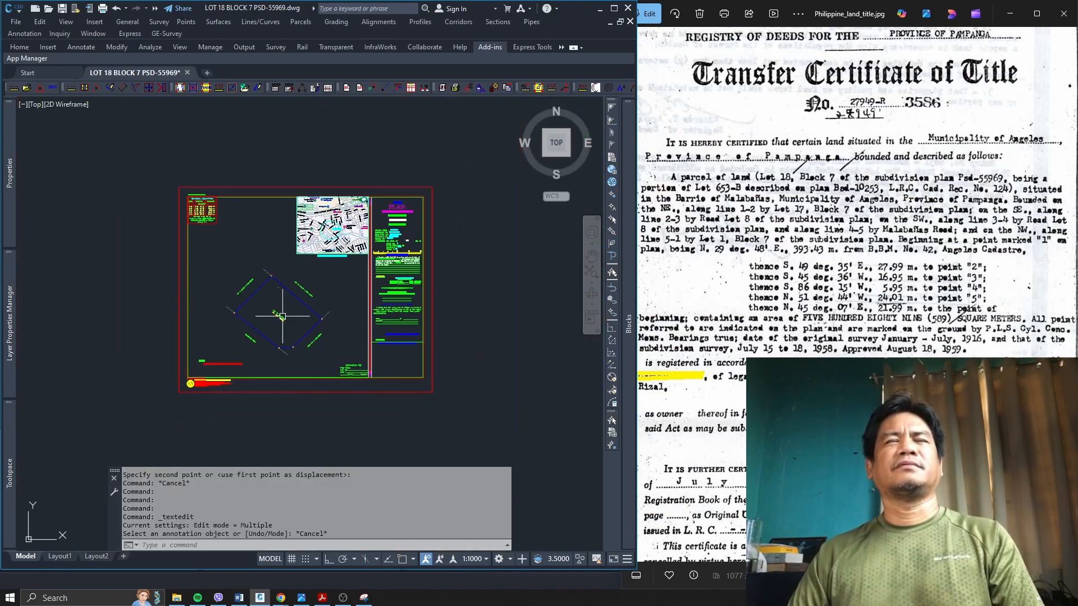
# Step: Save the LOT 18 BLOCK 7 PSD-55969 drawing and bring up the Plot dialog
pyautogui.scroll(-2, 307, 292)
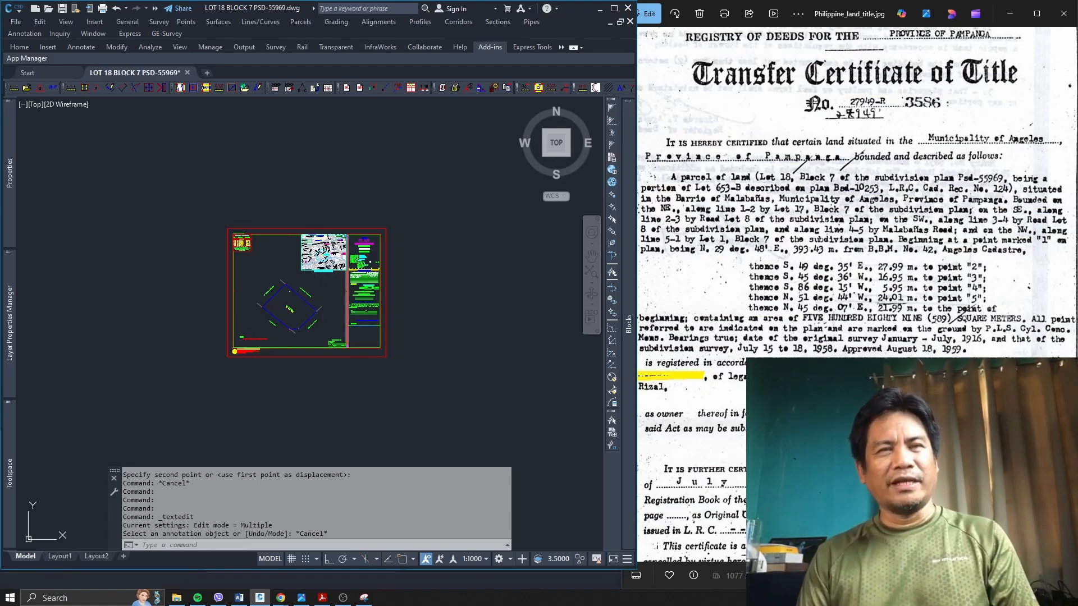
pyautogui.hotkey('ctrl', 's')
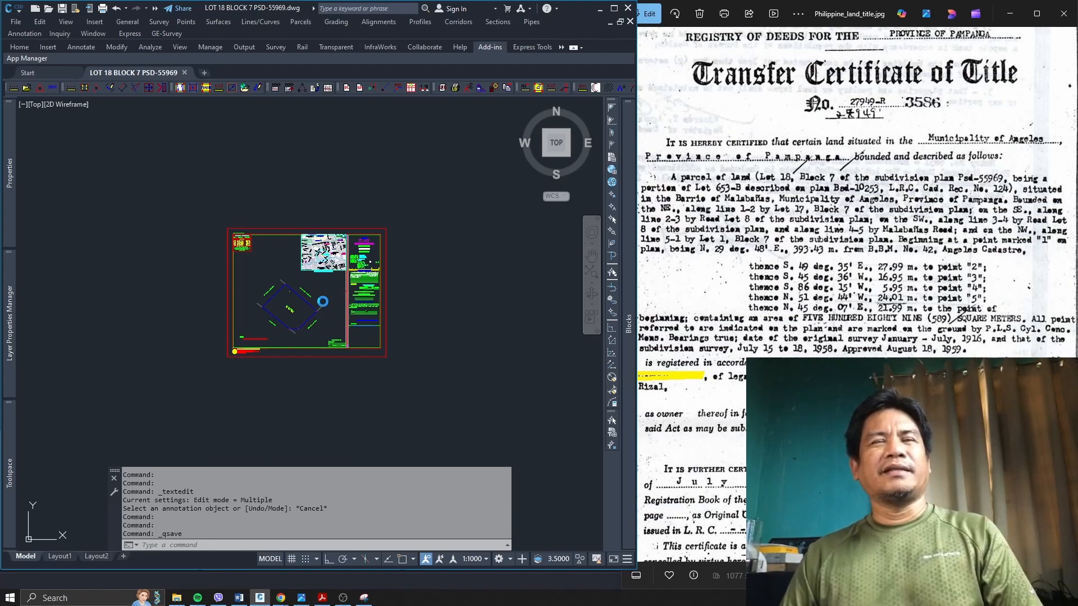
pyautogui.press('Return')
# Step: Assign the LOT PLAN.ctb plot style table to all layouts
pyautogui.click(479, 174)
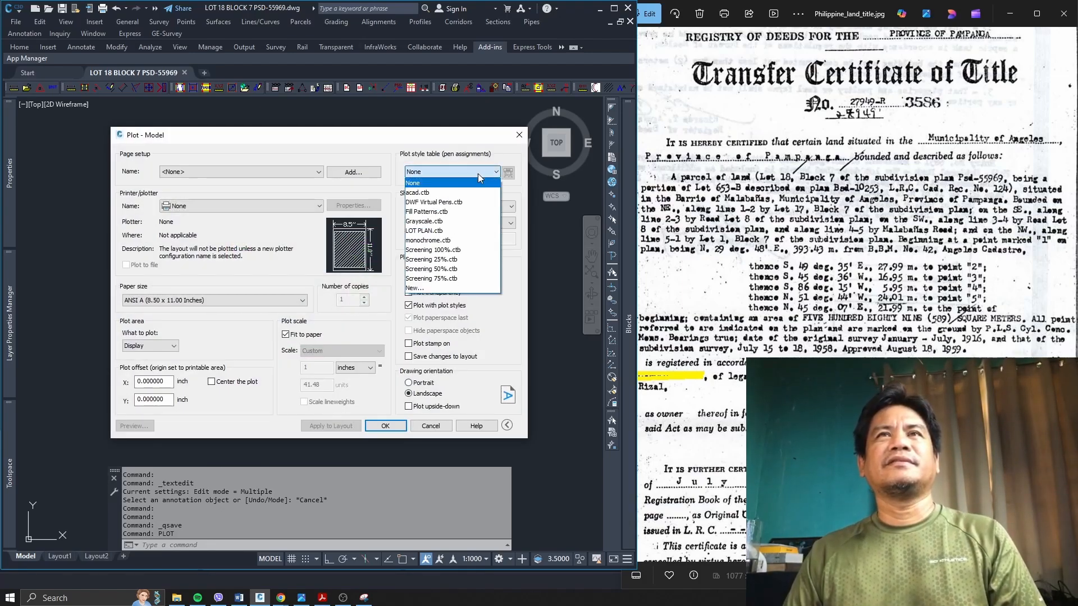
pyautogui.click(458, 210)
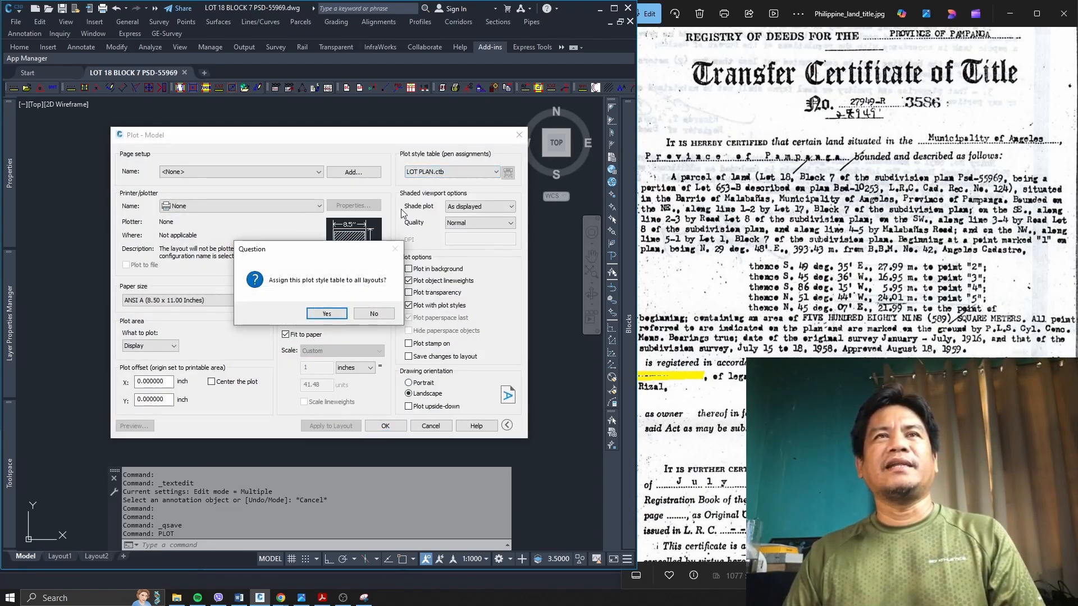
pyautogui.click(329, 316)
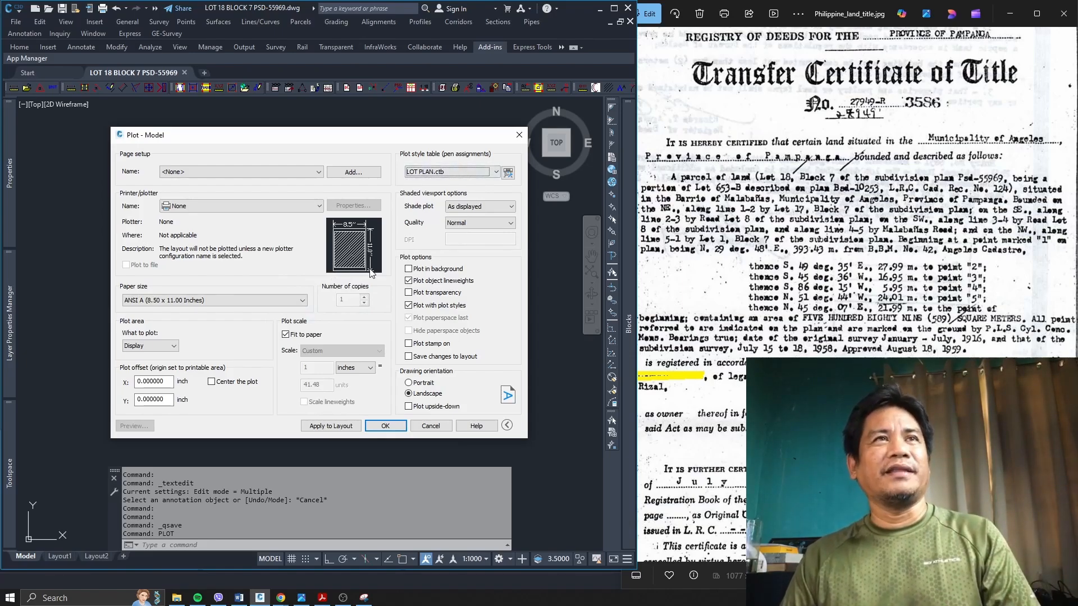
# Step: Plot with DWG To PDF.pc3 on User 1 (21.00 x 17.00 Inches) paper, plotting a Window
pyautogui.click(318, 206)
pyautogui.click(318, 206)
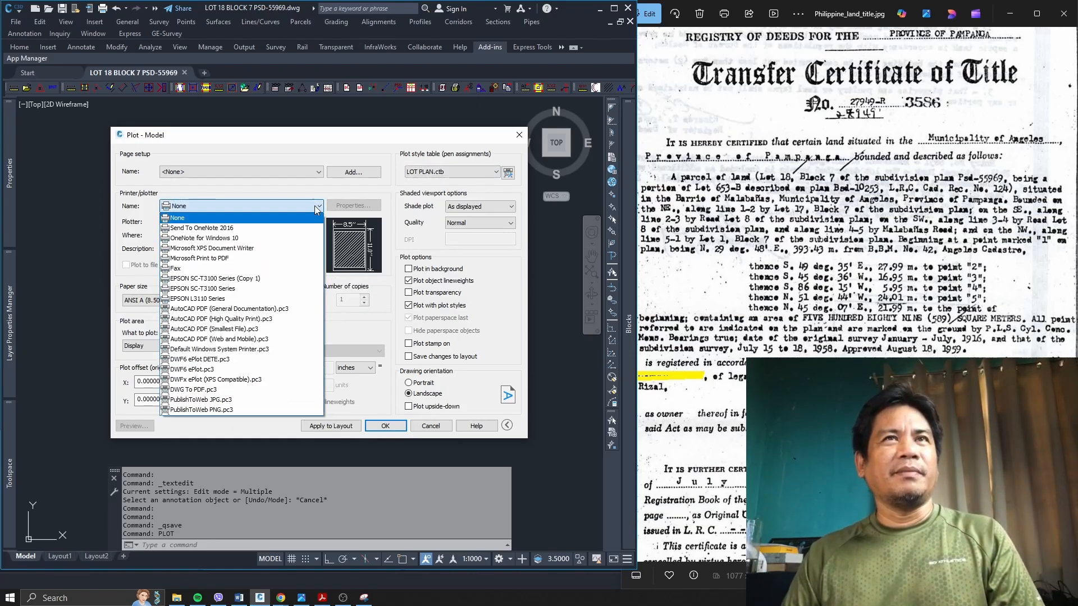
pyautogui.click(238, 390)
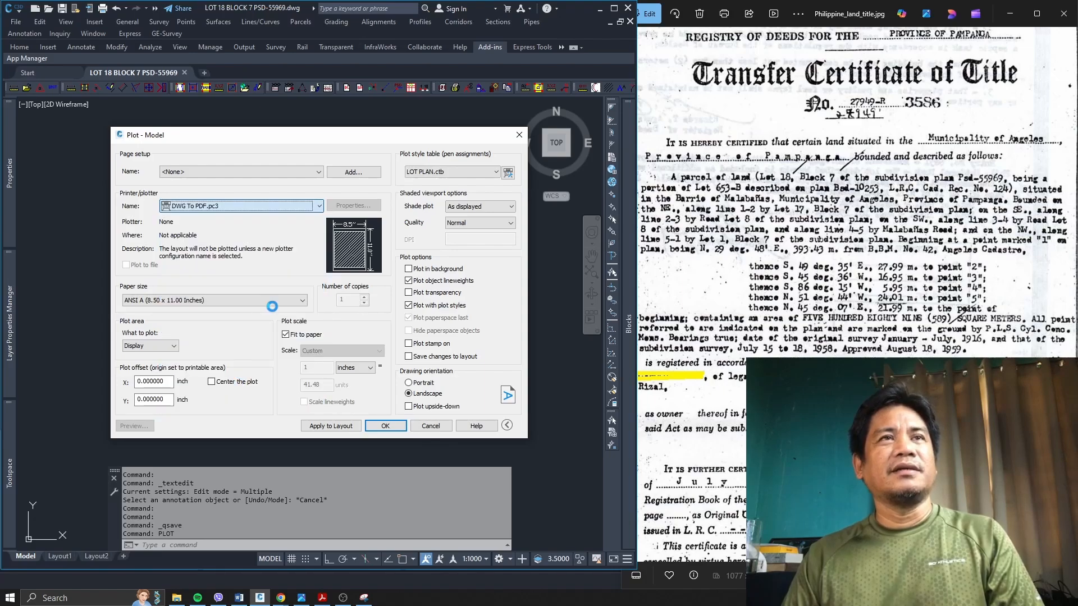
pyautogui.click(300, 299)
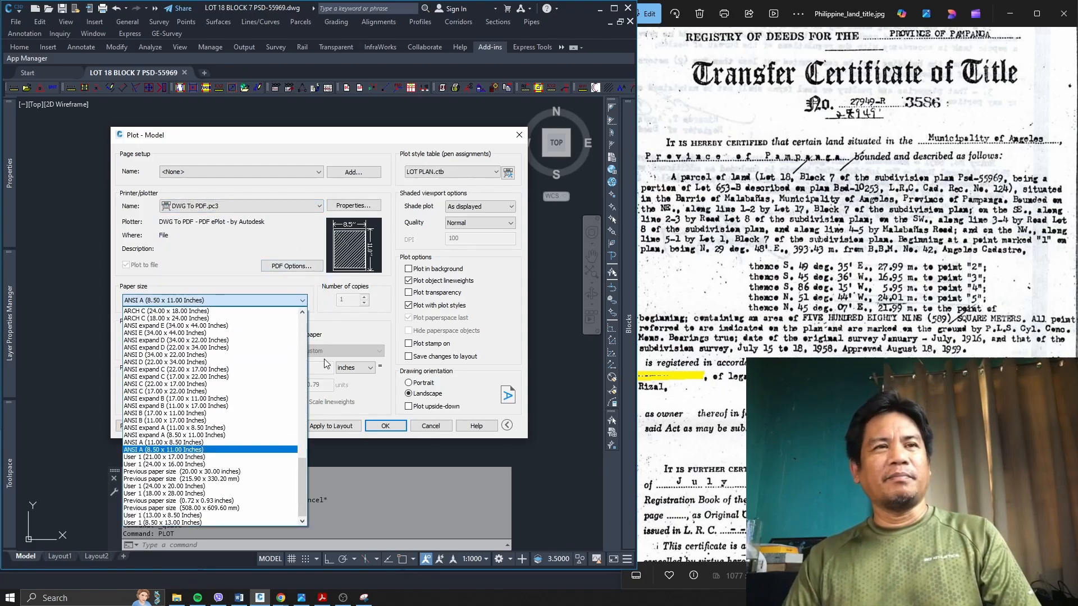
pyautogui.click(207, 458)
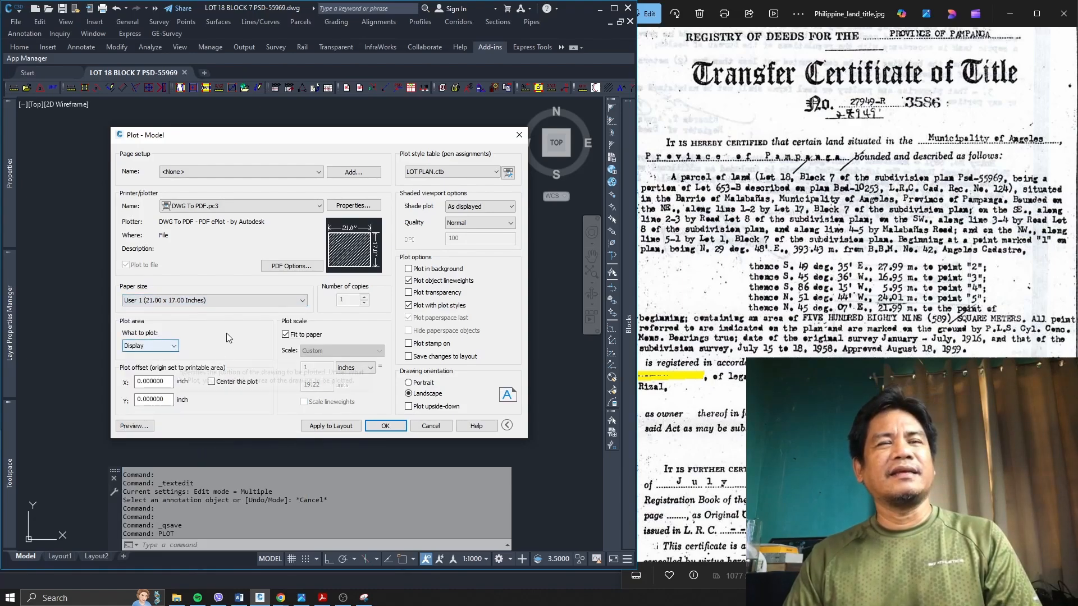
pyautogui.click(169, 346)
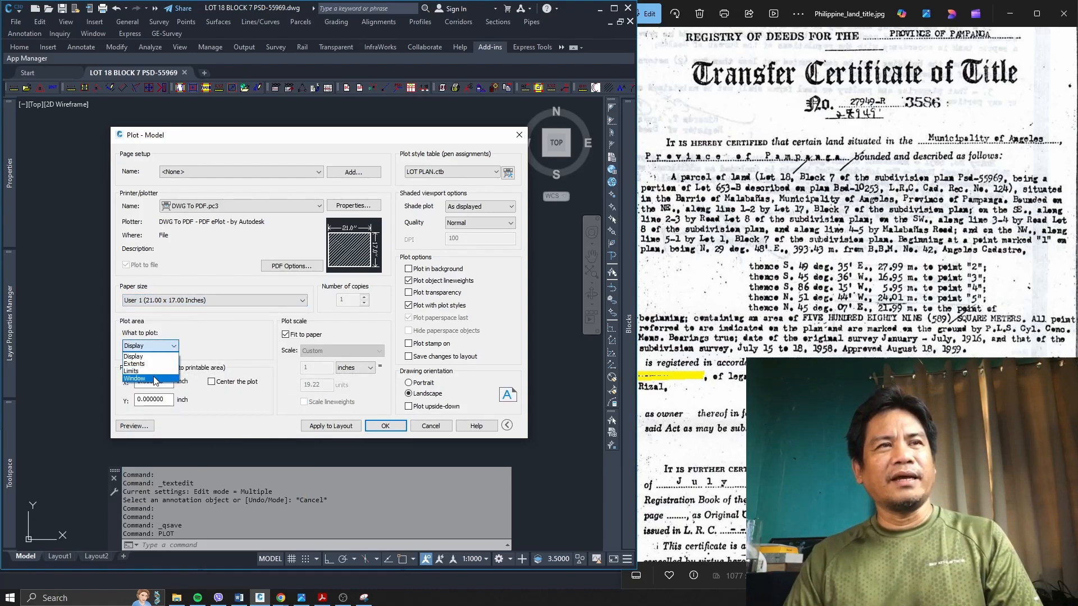
pyautogui.click(151, 379)
# Step: Window the sheet frame's opposite corners with END snaps, centre the plot, and apply to layout
pyautogui.write('END')
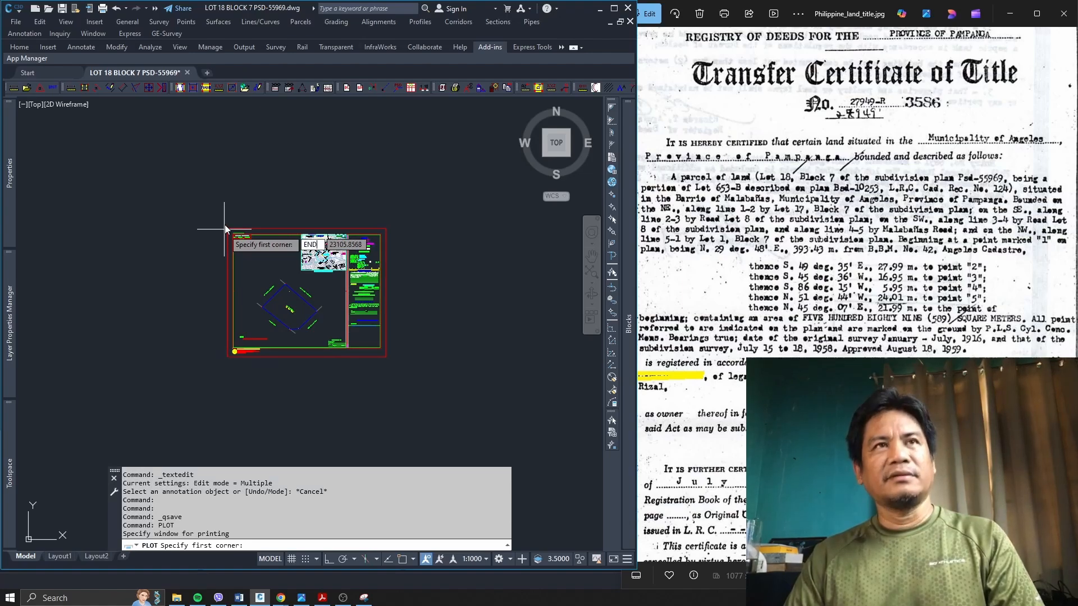
pyautogui.press('Return')
pyautogui.click(227, 230)
pyautogui.write('END')
pyautogui.press('Return')
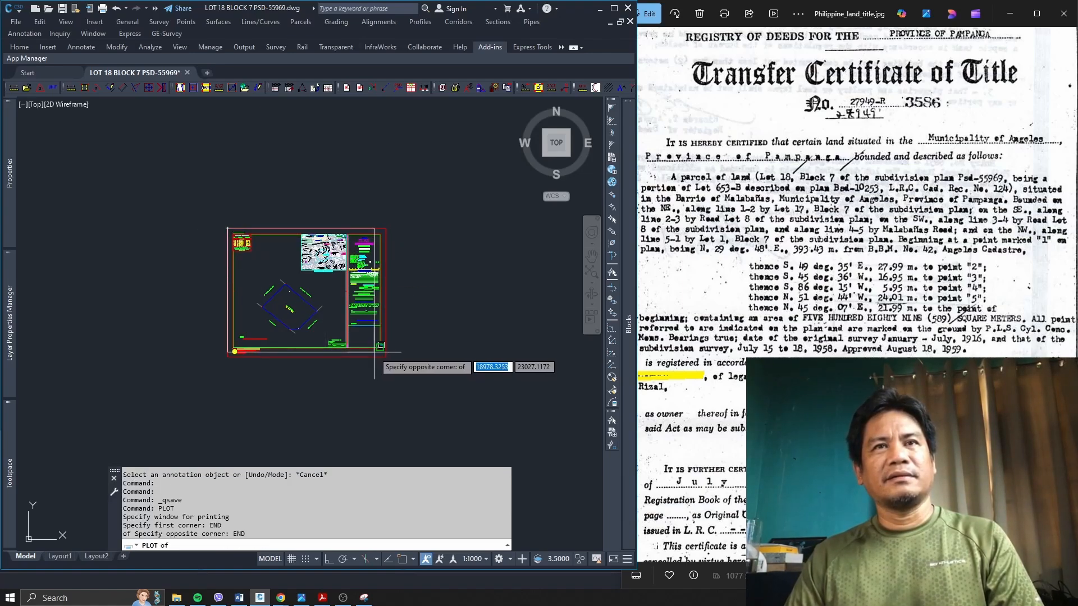
pyautogui.click(387, 351)
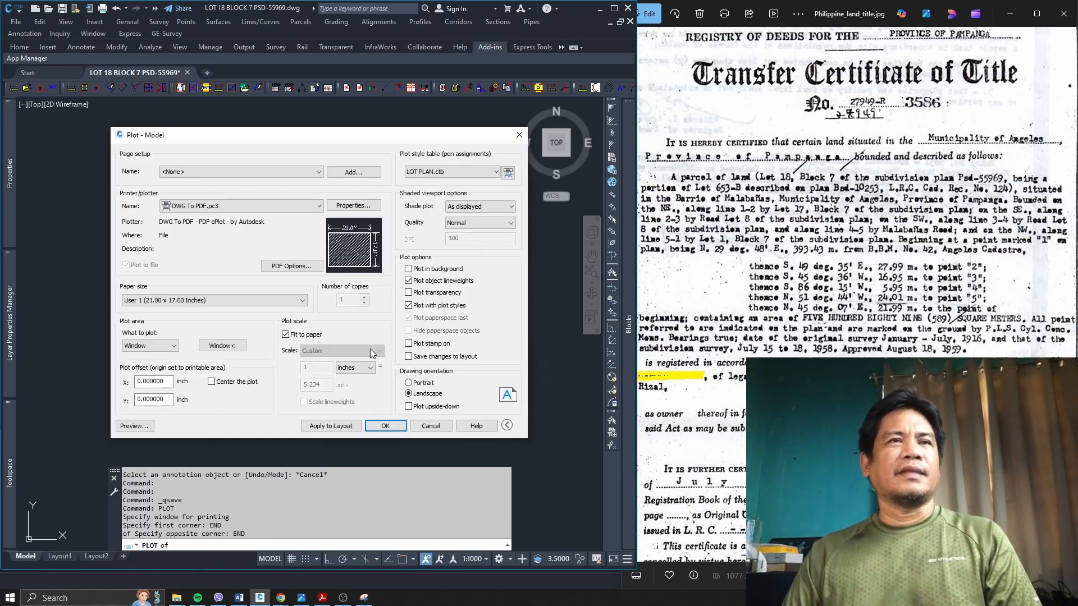
pyautogui.click(212, 384)
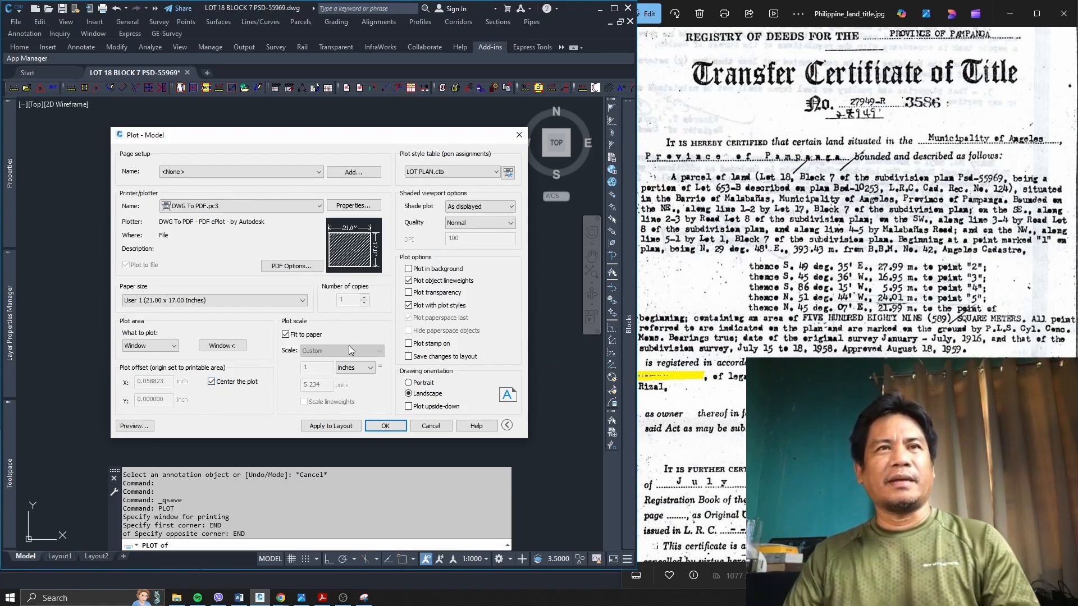
pyautogui.click(324, 426)
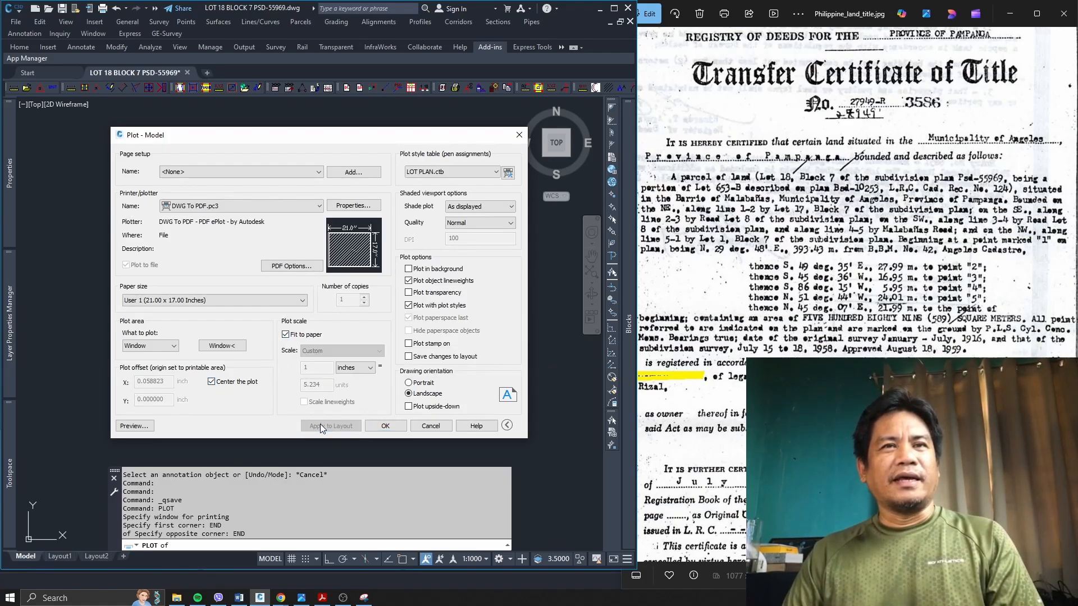
pyautogui.click(138, 427)
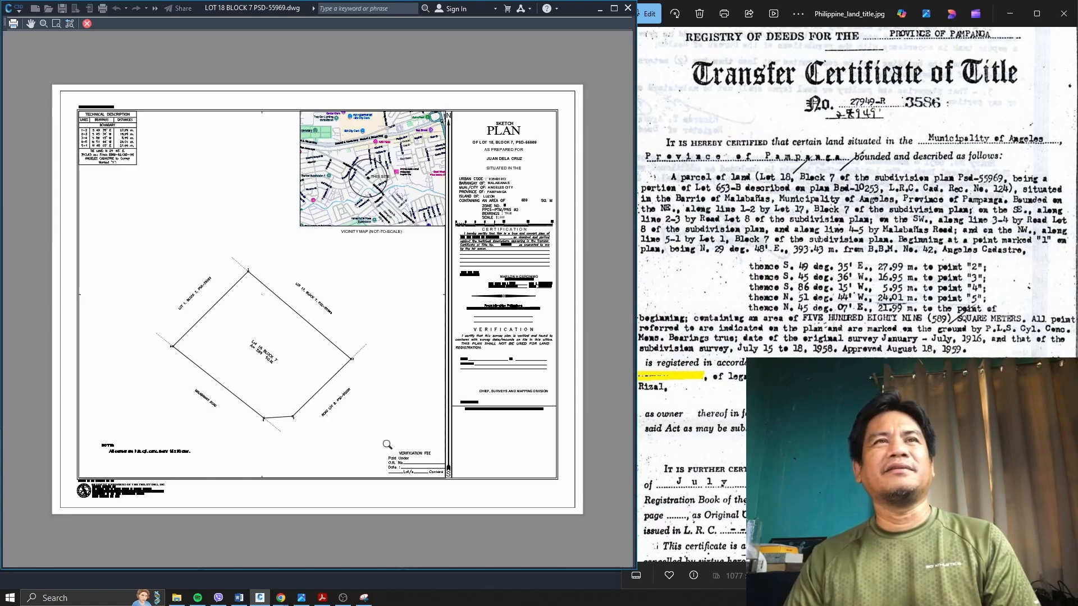
pyautogui.click(87, 24)
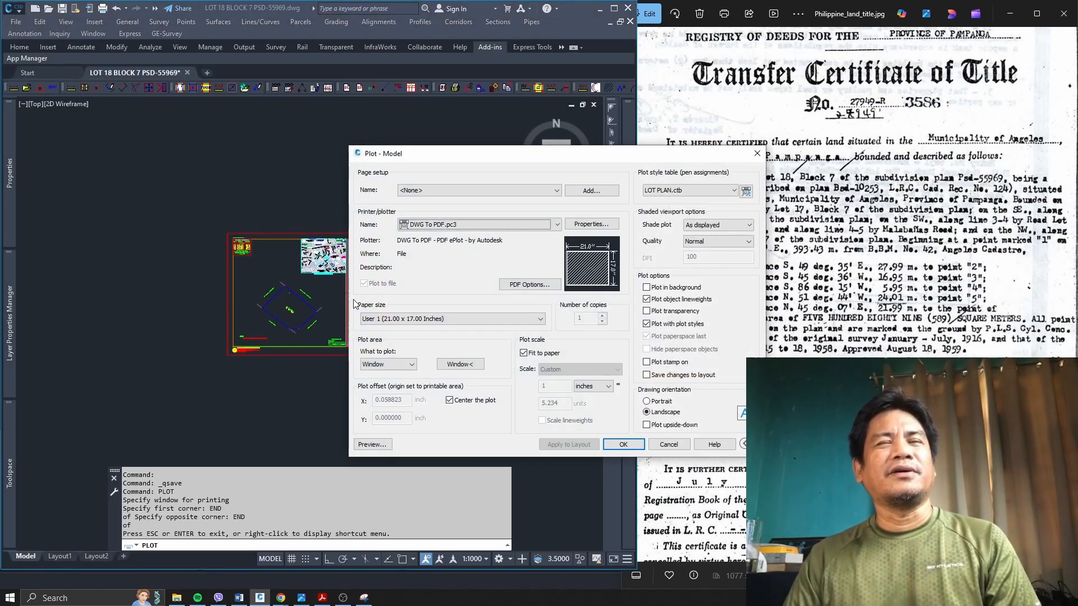
# Step: Turn off Fit to paper, set 1 mm = 0.2 units for 1:200, apply to layout, and preview
pyautogui.click(539, 358)
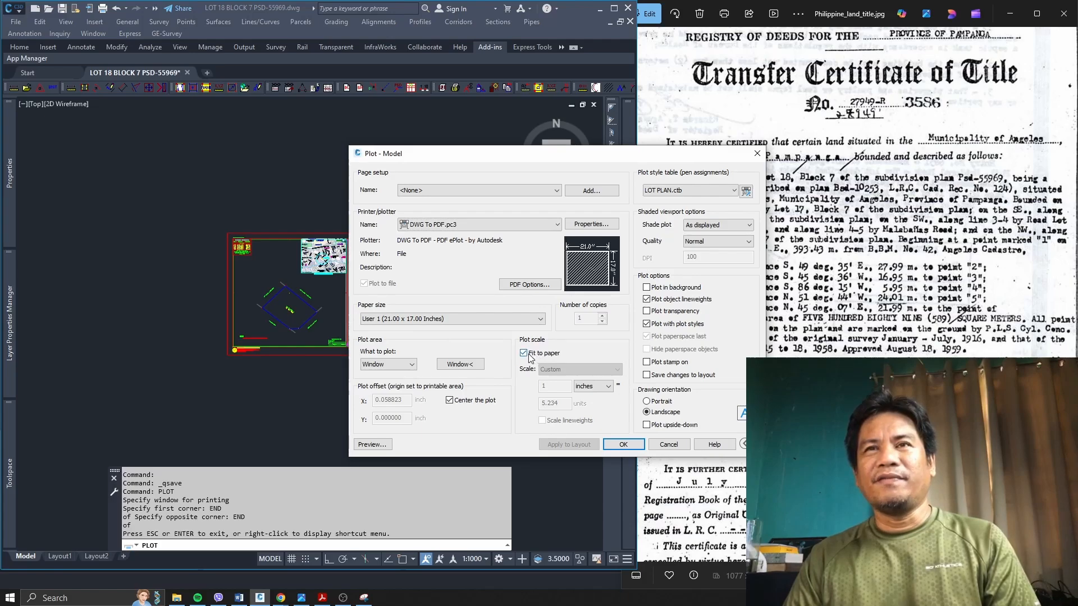
pyautogui.click(608, 387)
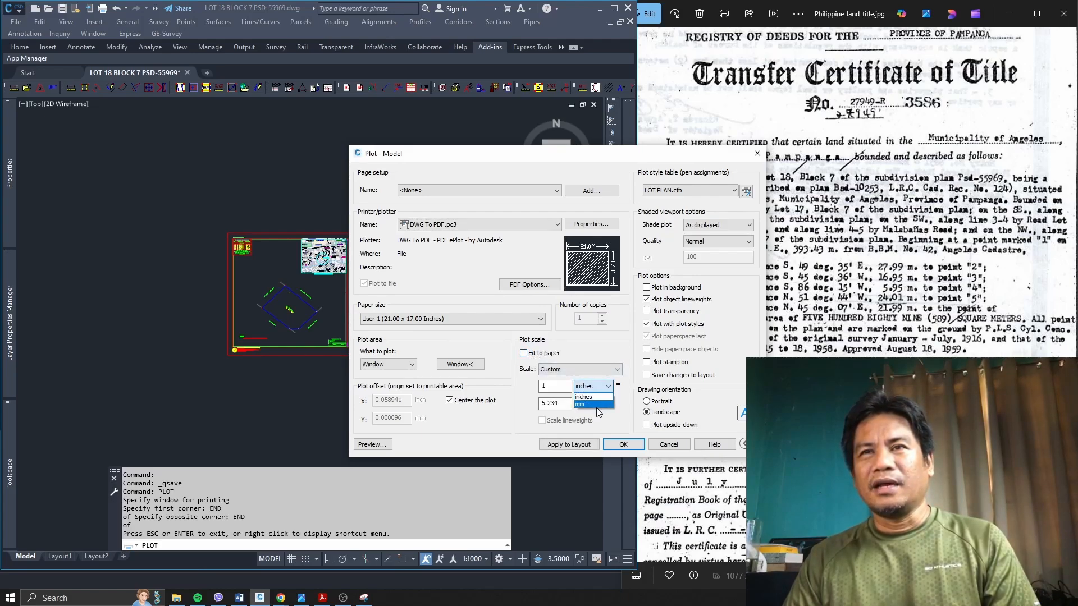
pyautogui.click(593, 404)
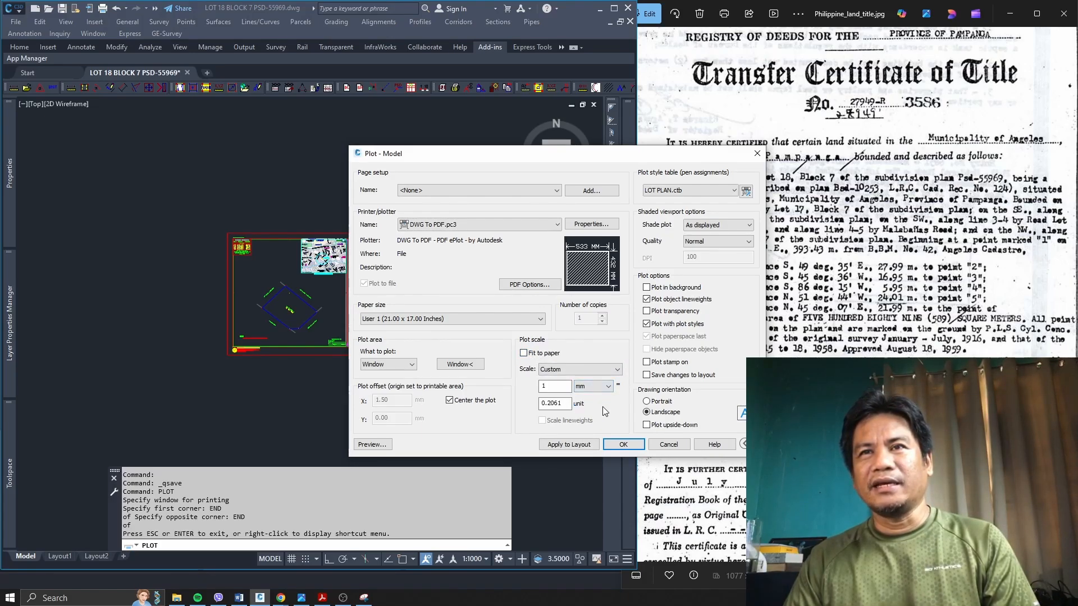
pyautogui.click(571, 406)
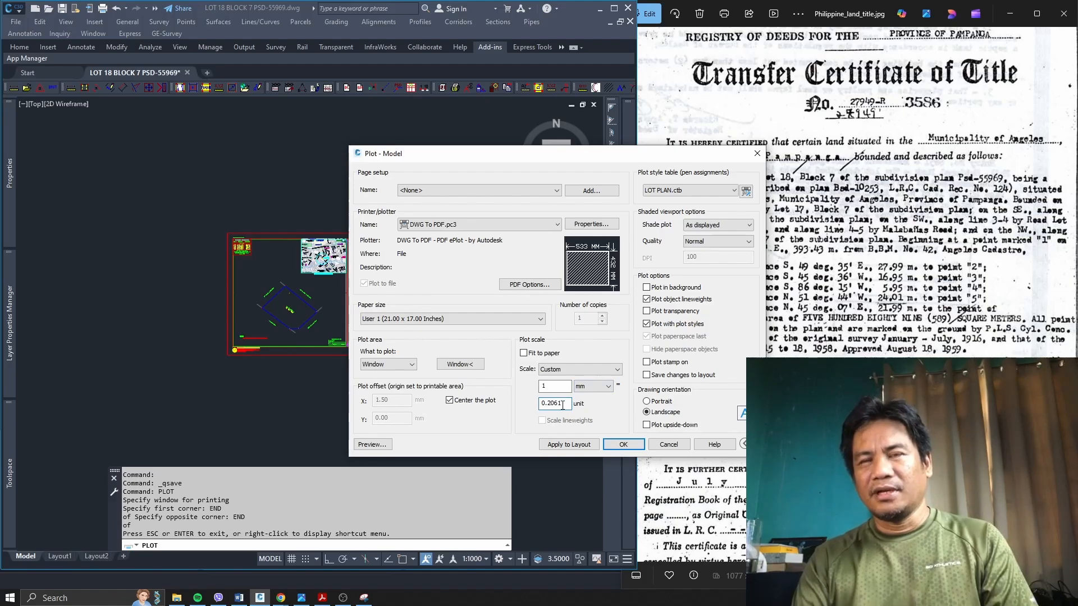
pyautogui.press('BackSpace')
pyautogui.press('BackSpace')
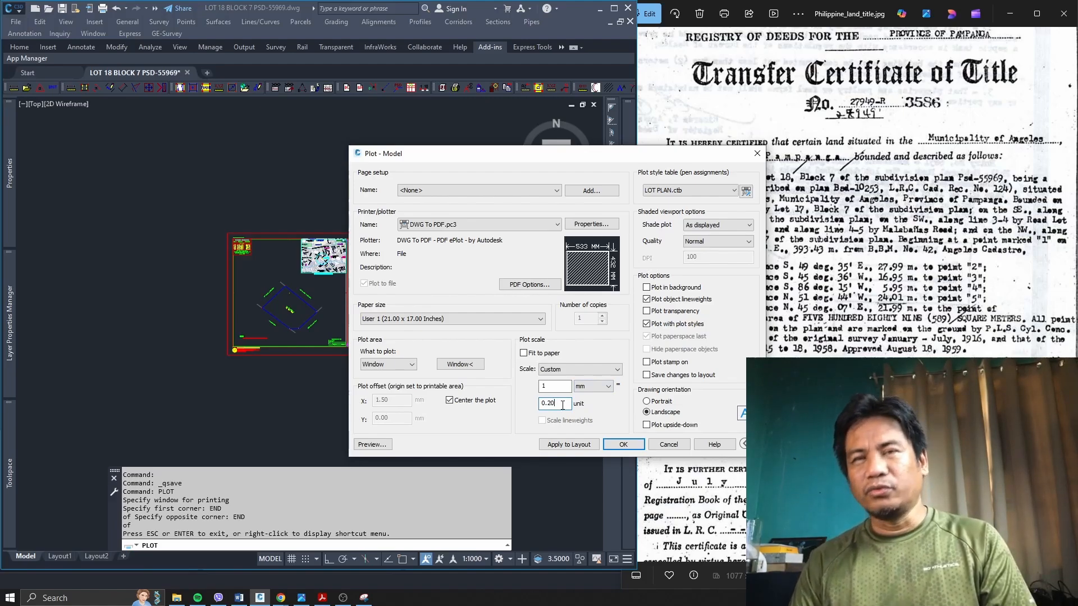
pyautogui.press('BackSpace')
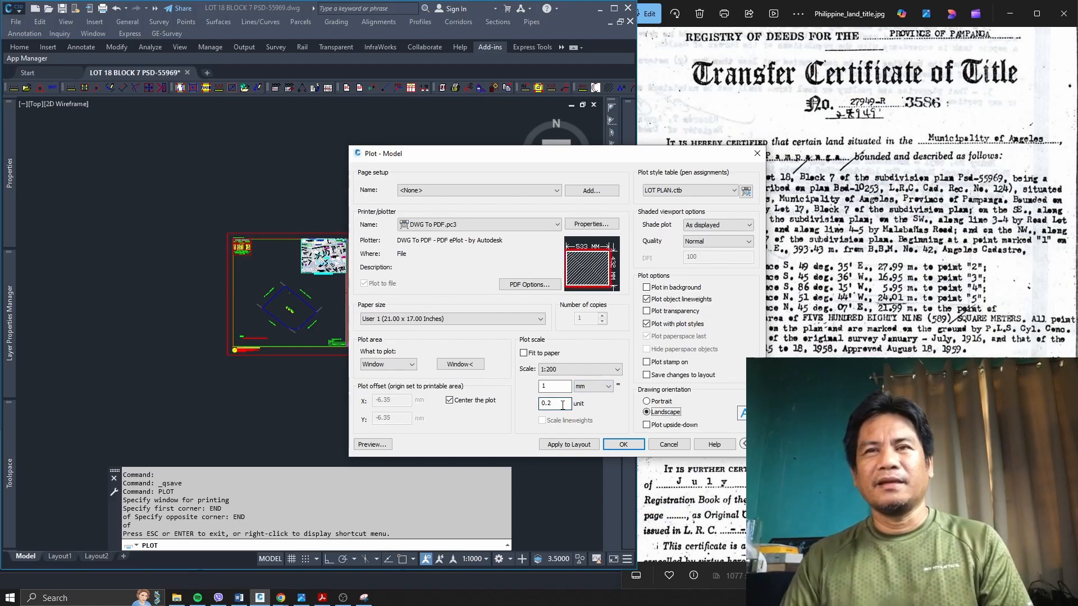
pyautogui.click(566, 443)
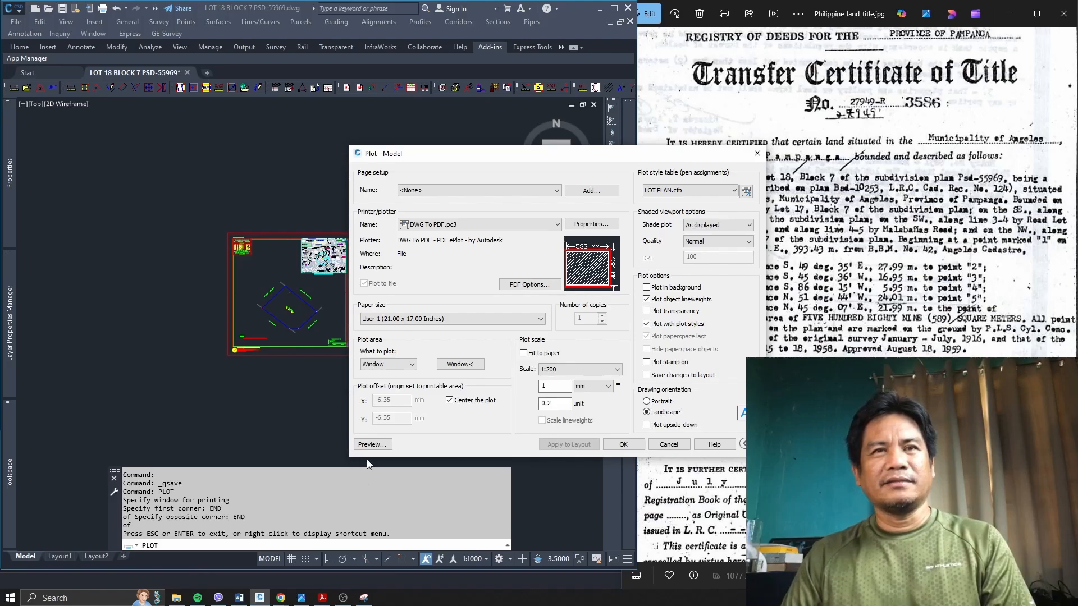
pyautogui.click(370, 446)
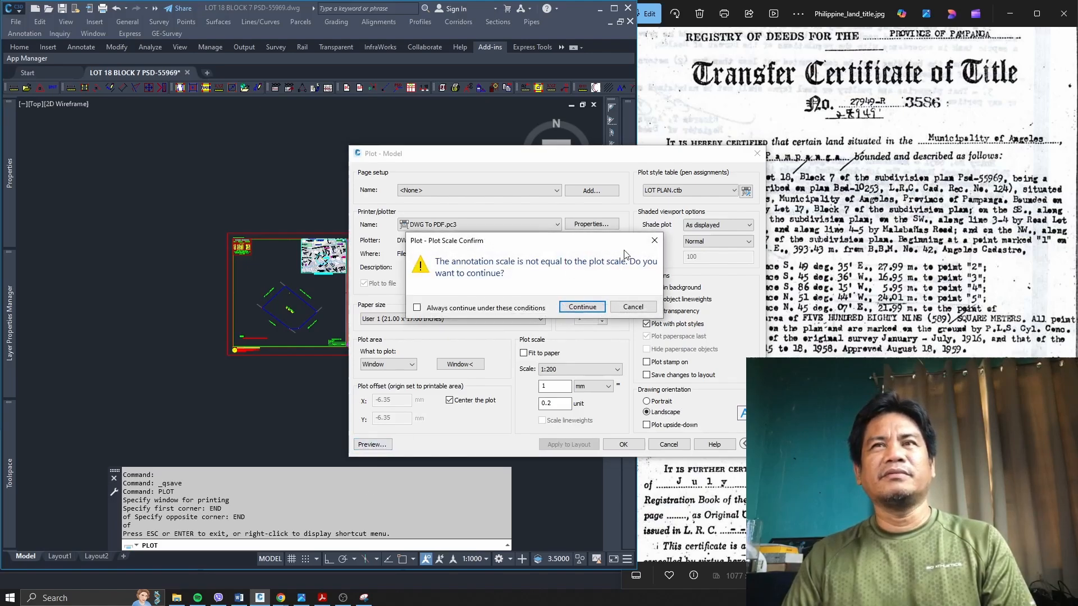
pyautogui.click(578, 307)
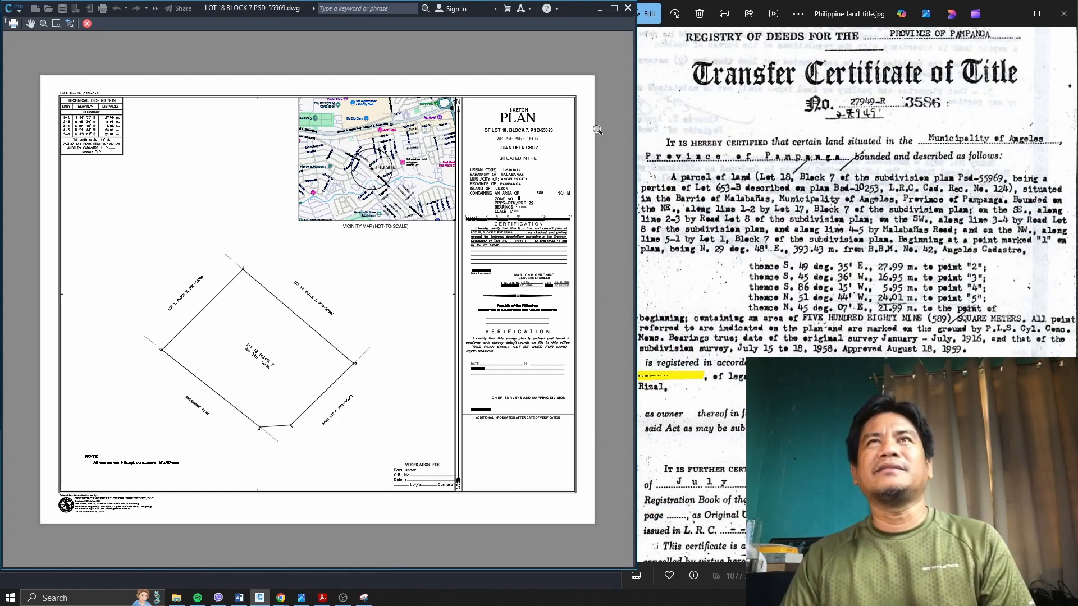
# Step: Zoom around the 1:200 plot preview to inspect the vicinity map, parcel diagram and title block
pyautogui.scroll(4, 362, 159)
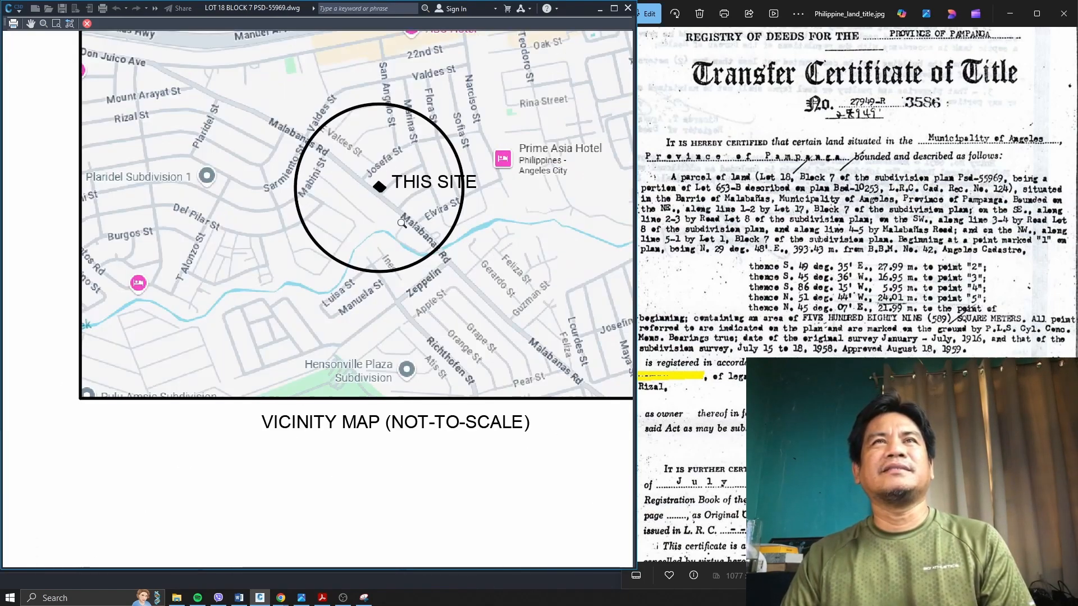
pyautogui.scroll(-5, 270, 230)
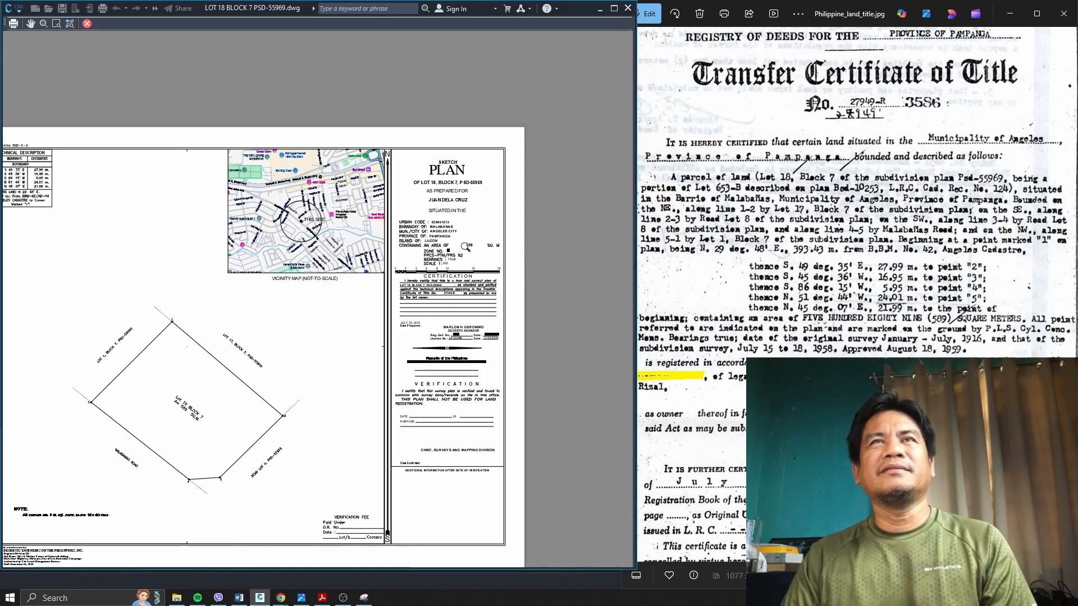
pyautogui.scroll(-2, 474, 247)
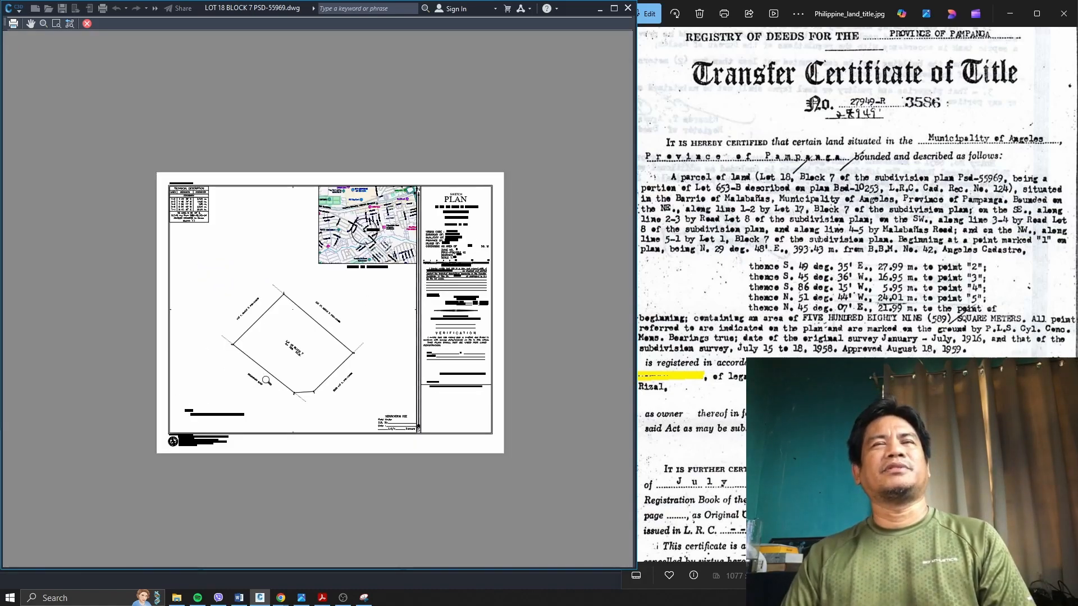